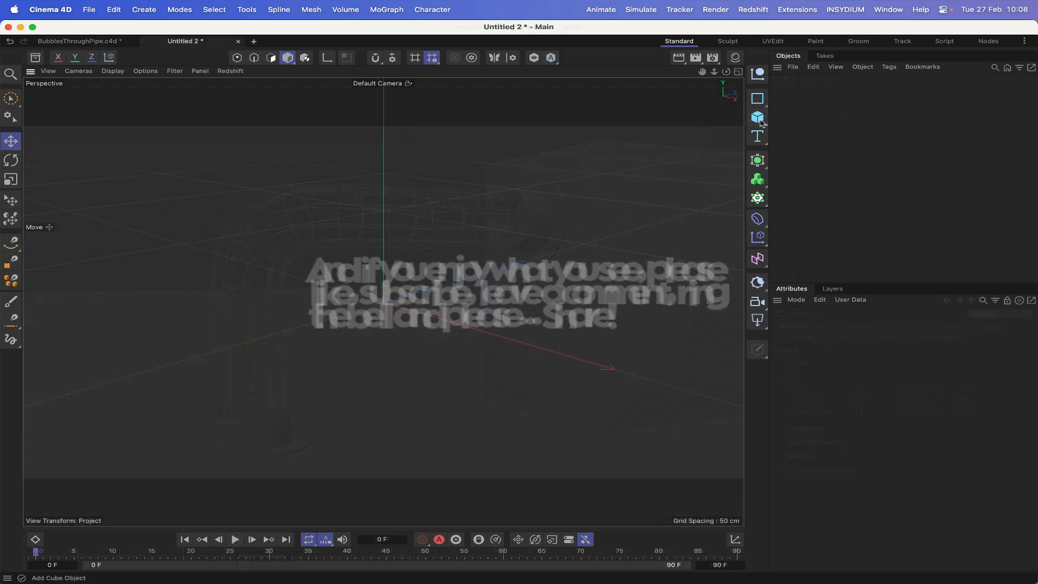
- Add an Arc spline on the ZY plane with a radius of 100 cm
{"action": "left_click", "coordinate": [758, 99]}
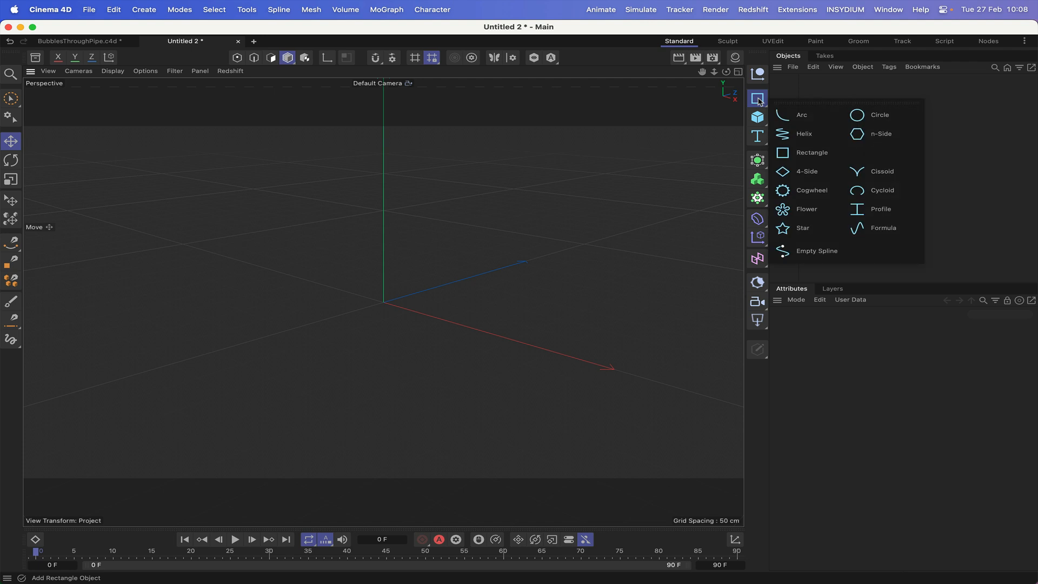
{"action": "left_click", "coordinate": [805, 116]}
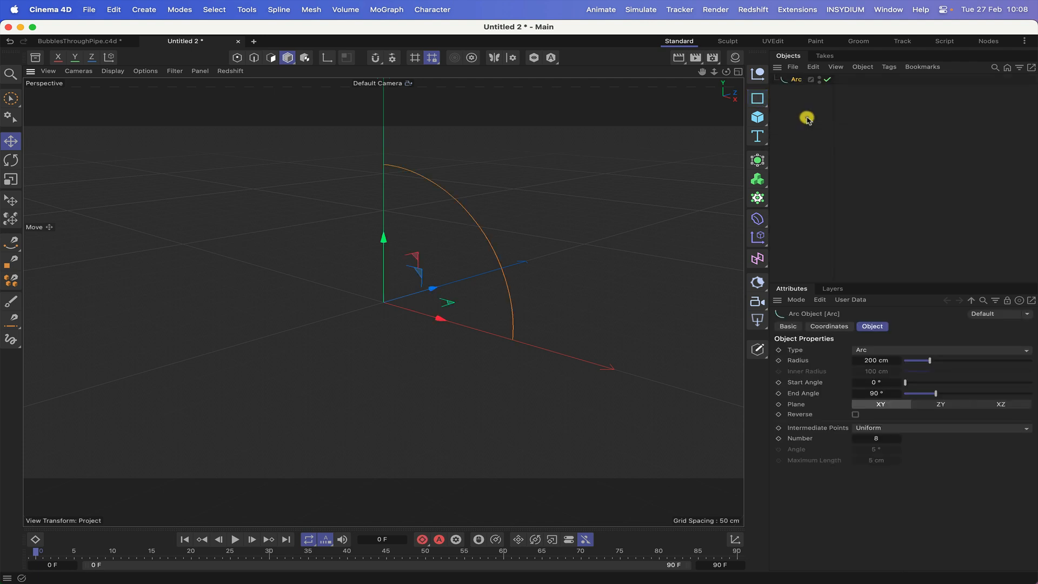
{"action": "left_click", "coordinate": [941, 404]}
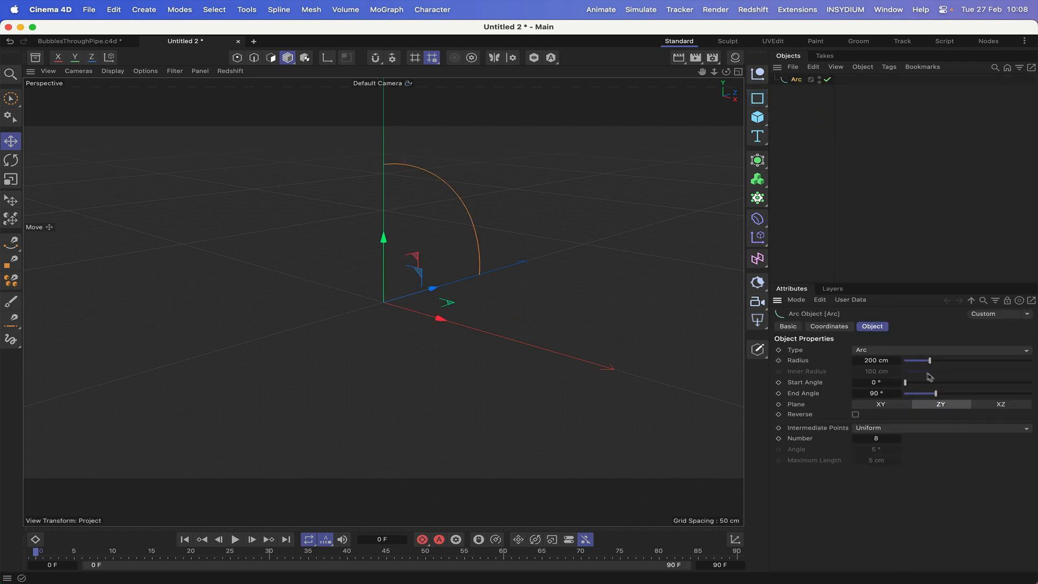
{"action": "left_click", "coordinate": [873, 361]}
{"action": "type", "text": "100"}
{"action": "key", "text": "Return"}
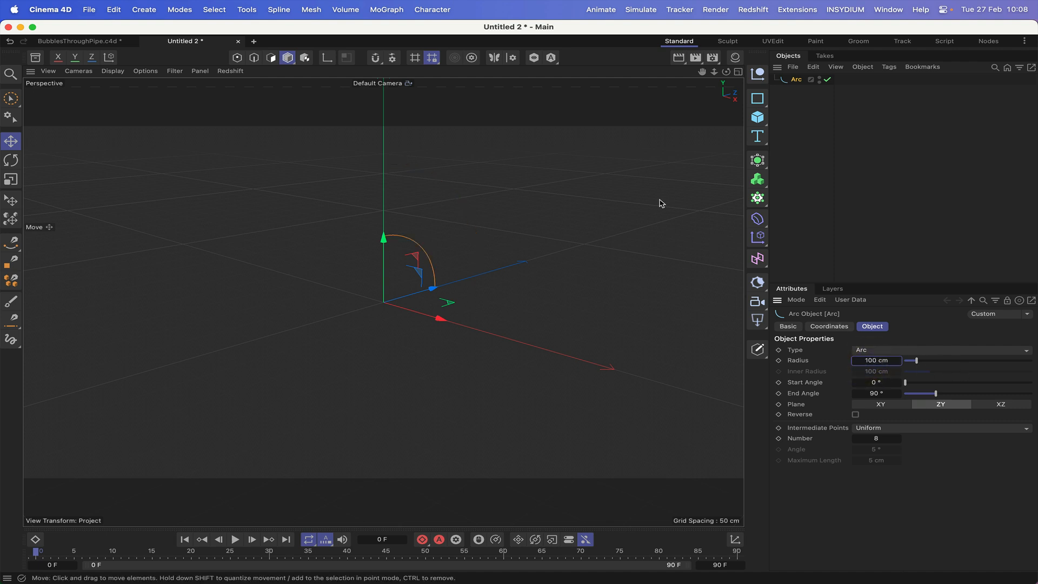
- Set the arc's start angle to 180° and roughly move the arc up and along Z in the Right view
{"action": "key", "text": "F3"}
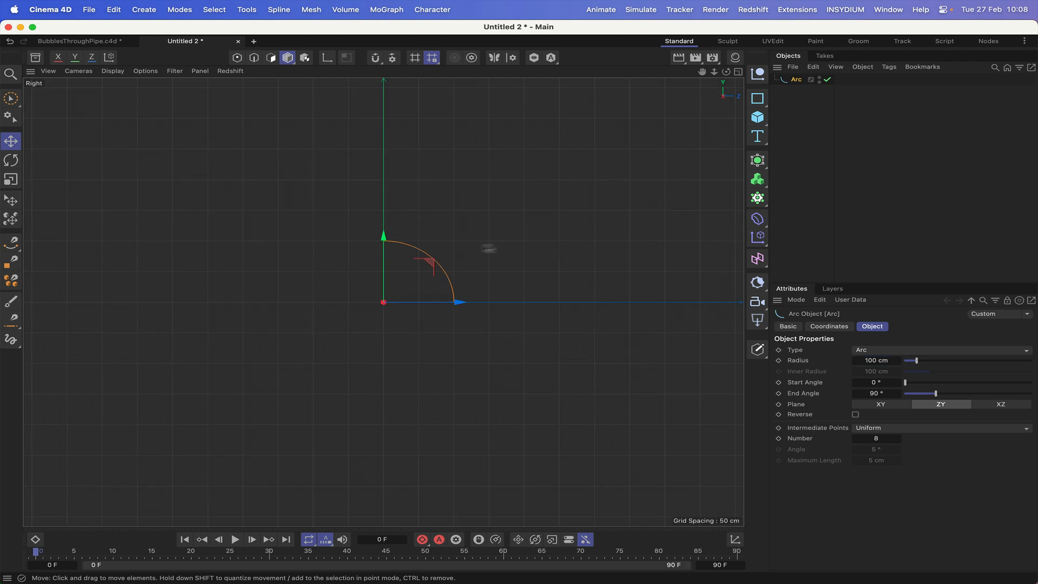
{"action": "left_click", "coordinate": [884, 384]}
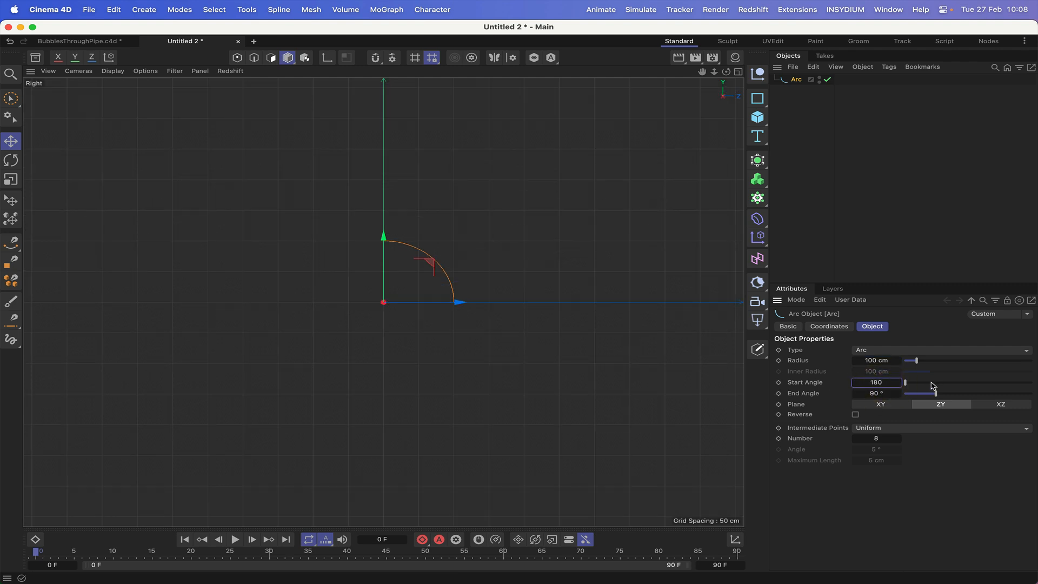
{"action": "type", "text": "180"}
{"action": "key", "text": "Return"}
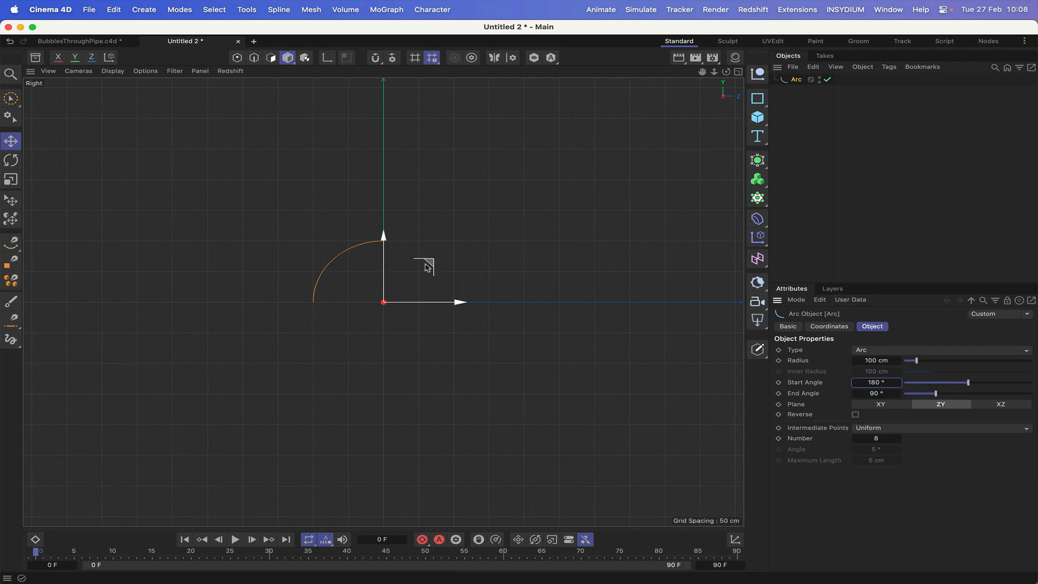
{"action": "left_click_drag", "start_coordinate": [431, 261], "coordinate": [482, 175]}
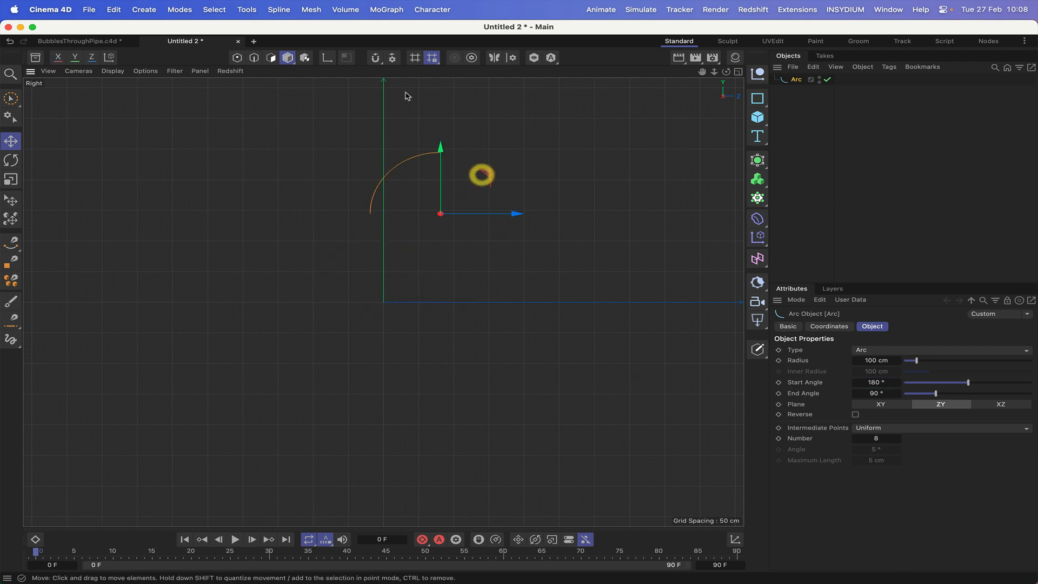
- Enable snapping with Grid/Workplane and Grid Point on and Grid Line off
{"action": "left_click", "coordinate": [375, 58]}
{"action": "left_click", "coordinate": [415, 75]}
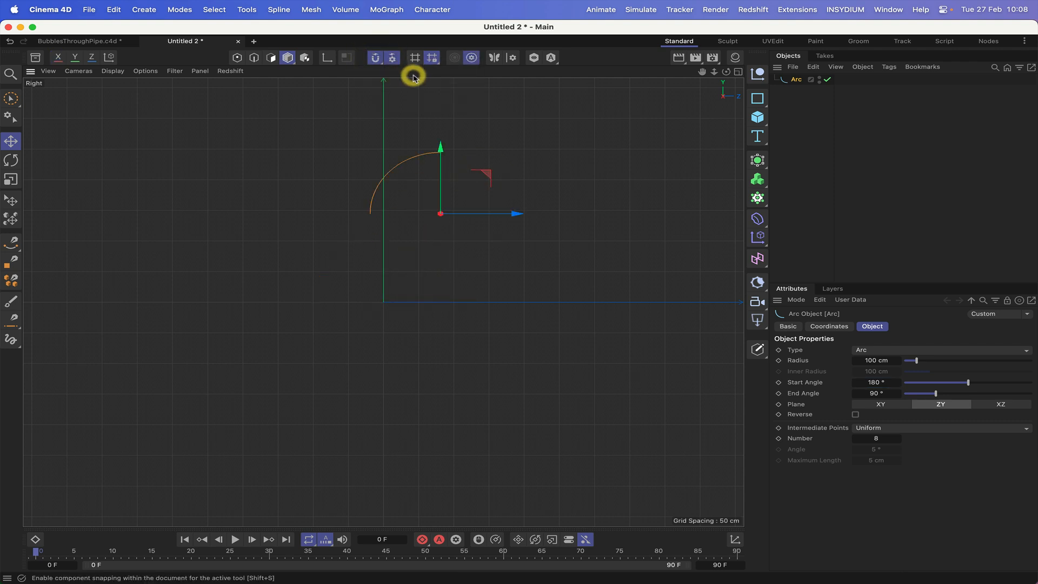
{"action": "left_click", "coordinate": [393, 57]}
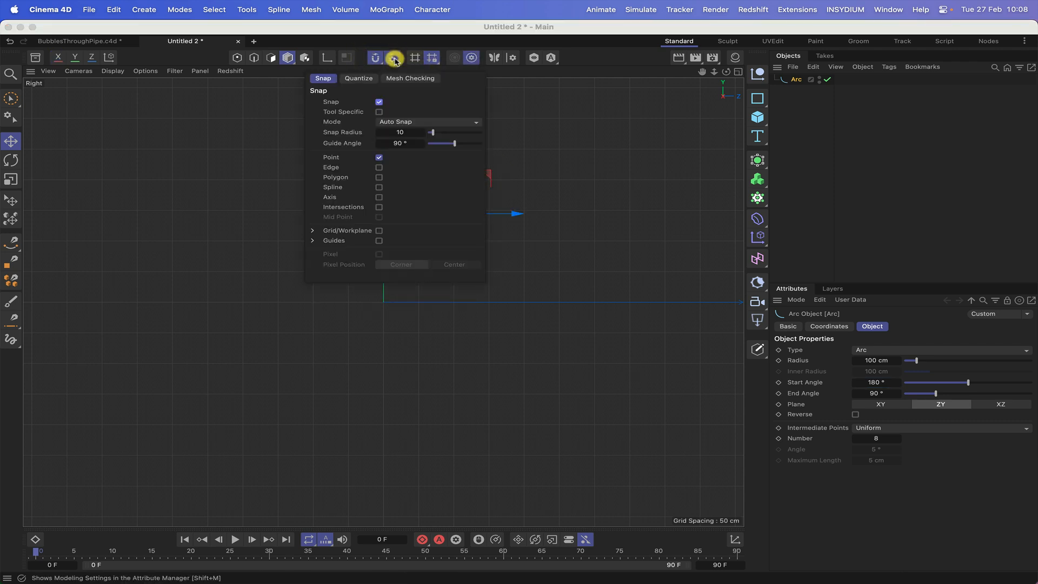
{"action": "left_click", "coordinate": [313, 230]}
{"action": "left_click", "coordinate": [379, 230]}
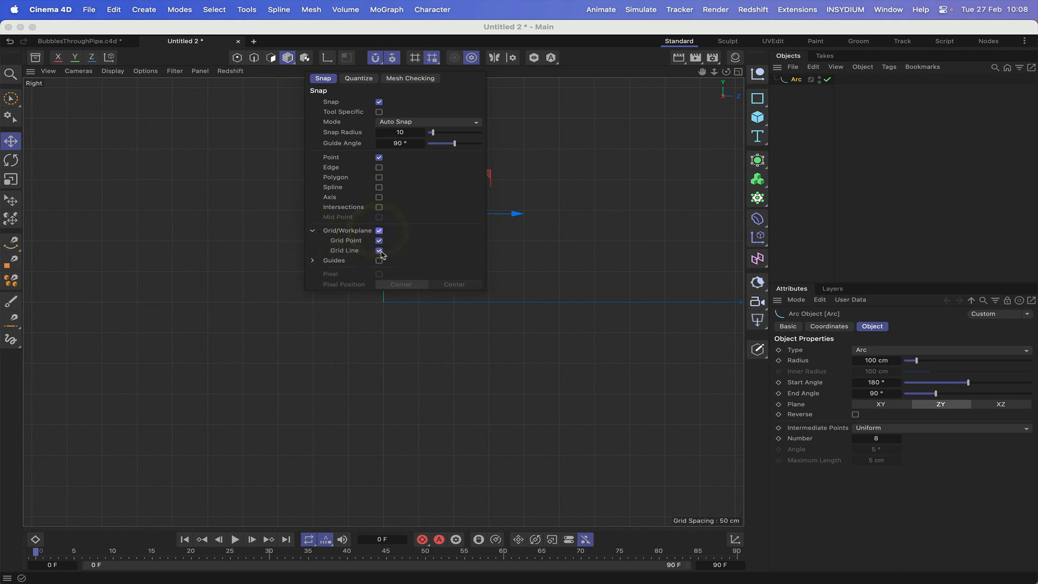
{"action": "left_click", "coordinate": [379, 250]}
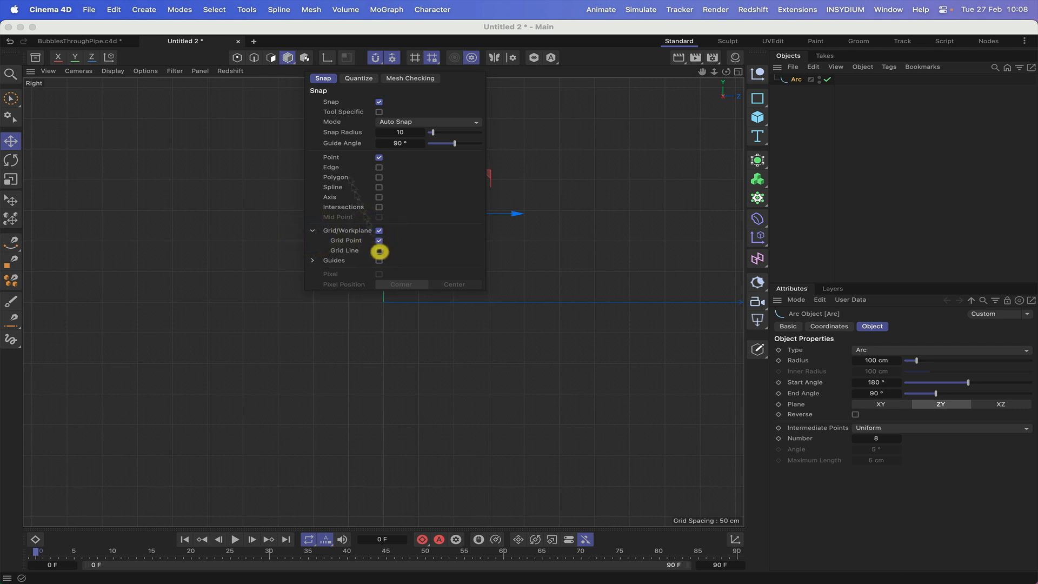
{"action": "left_click", "coordinate": [294, 90]}
- Snap the arc to the grid with its lower end on the vertical axis, four squares above the origin, and make it editable
{"action": "left_click", "coordinate": [799, 80]}
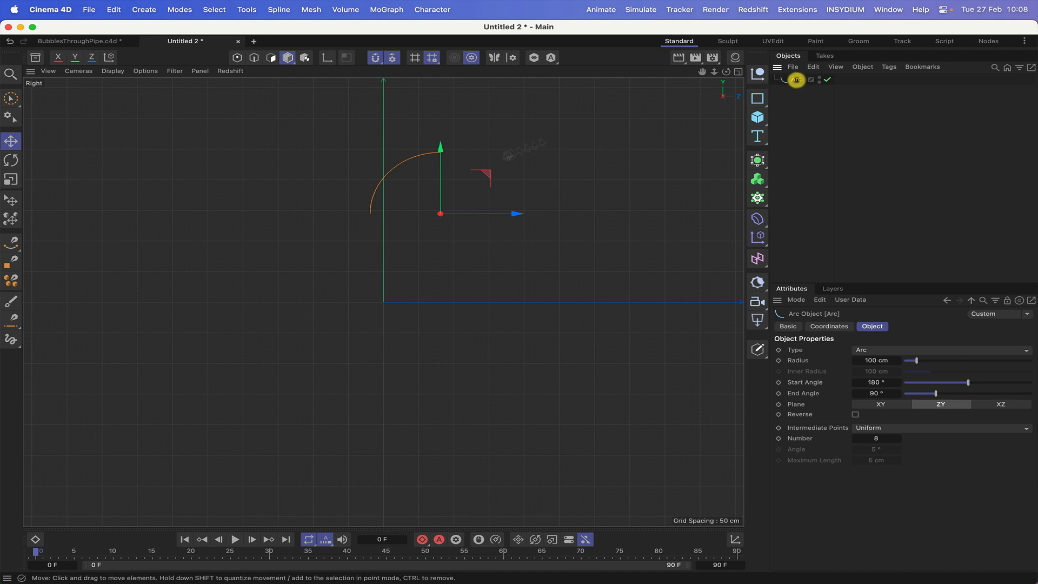
{"action": "left_click_drag", "start_coordinate": [484, 177], "coordinate": [500, 142]}
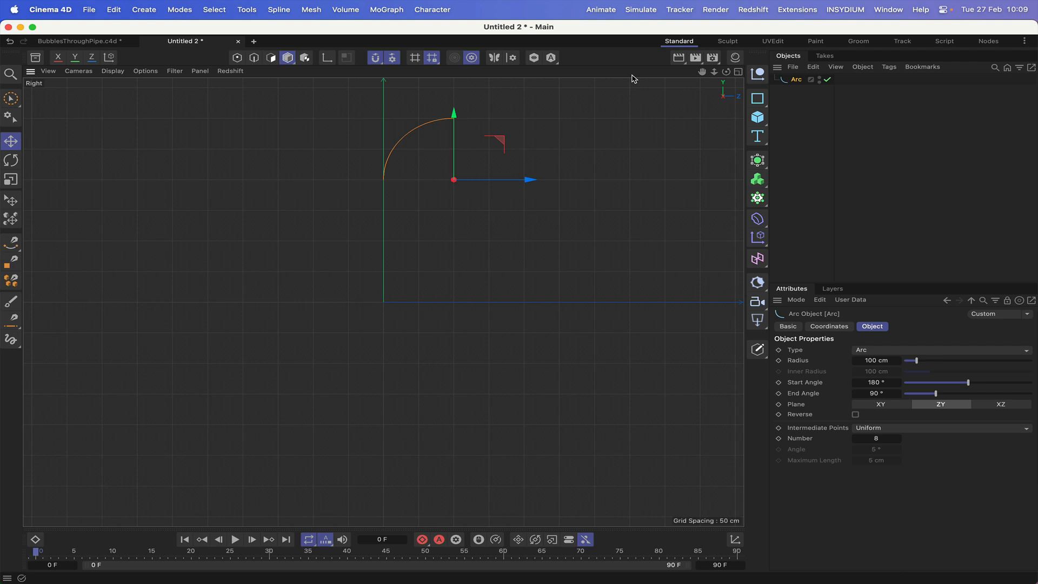
{"action": "key", "text": "c"}
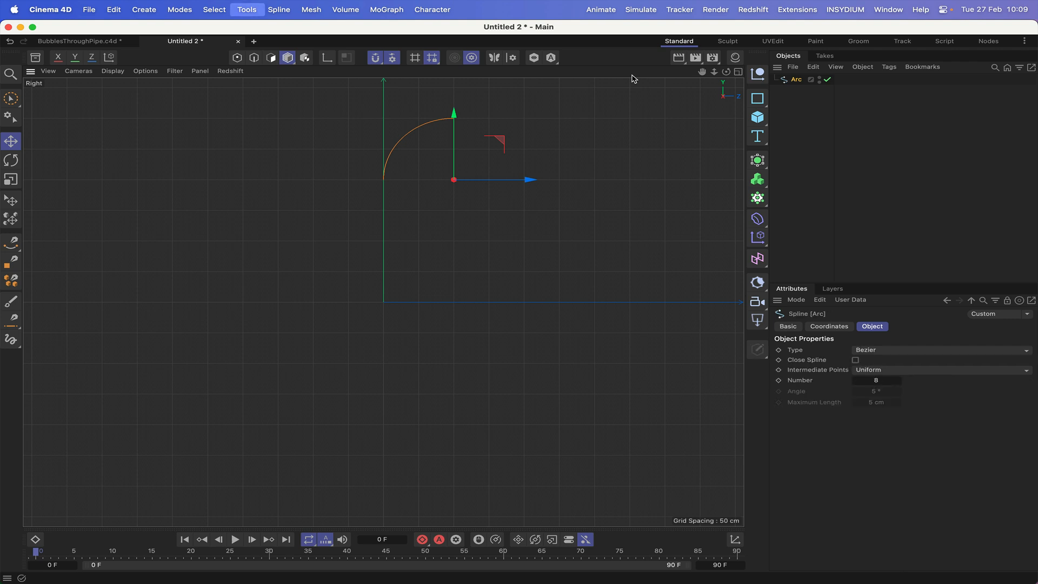
- With the Spline Pen, extend the arc's lower end straight down to the origin and its upper end with a straight horizontal segment
{"action": "left_click", "coordinate": [236, 58]}
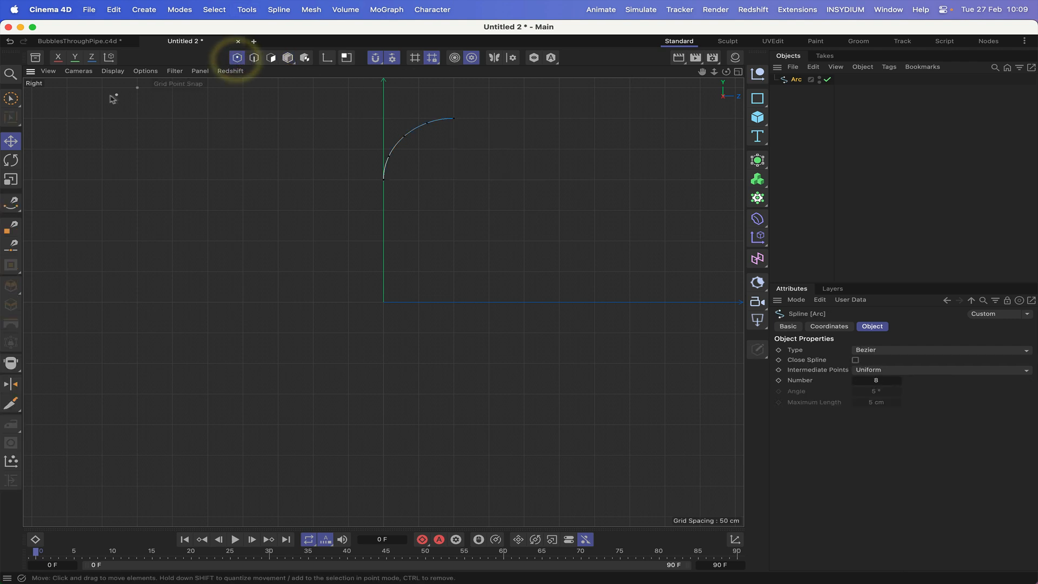
{"action": "left_click", "coordinate": [278, 9]}
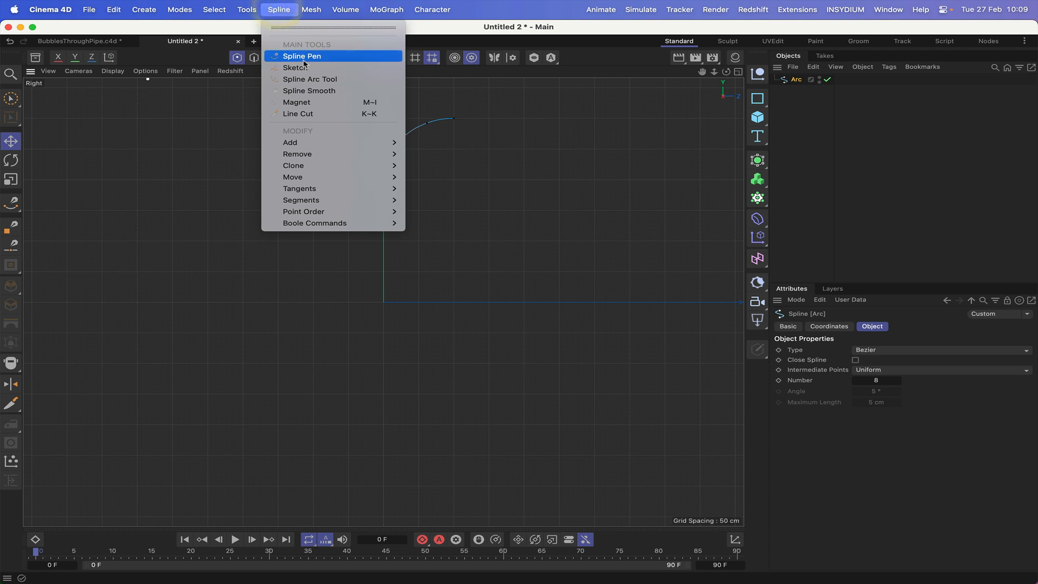
{"action": "left_click", "coordinate": [302, 56]}
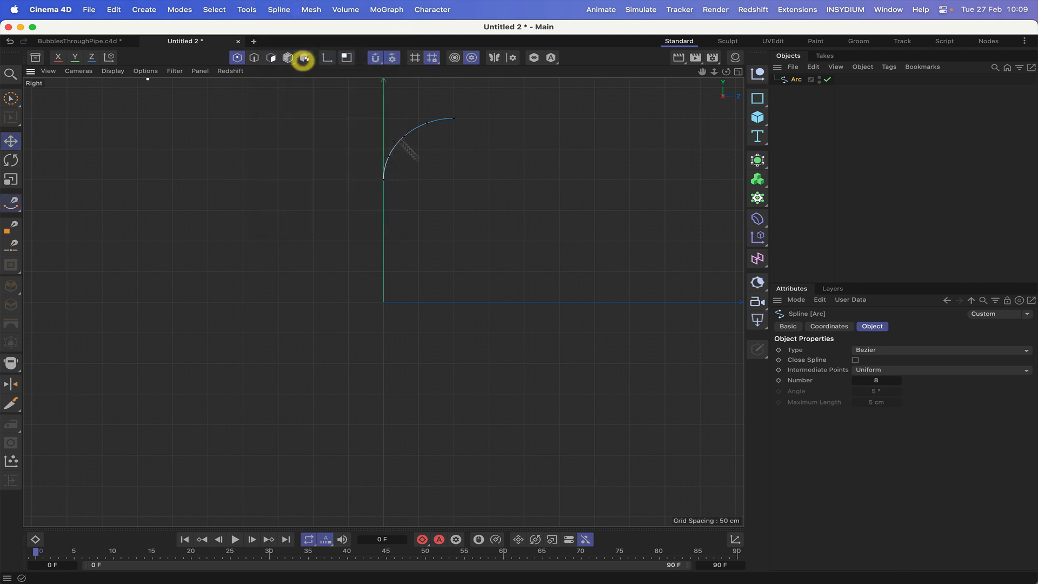
{"action": "left_click", "coordinate": [383, 180]}
{"action": "left_click", "coordinate": [384, 302]}
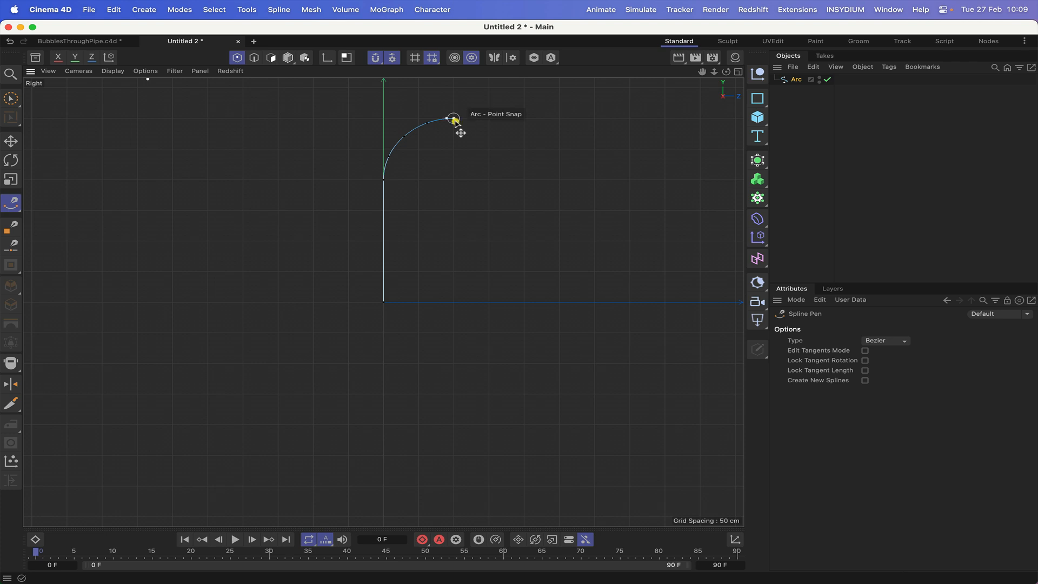
{"action": "left_click", "coordinate": [454, 118]}
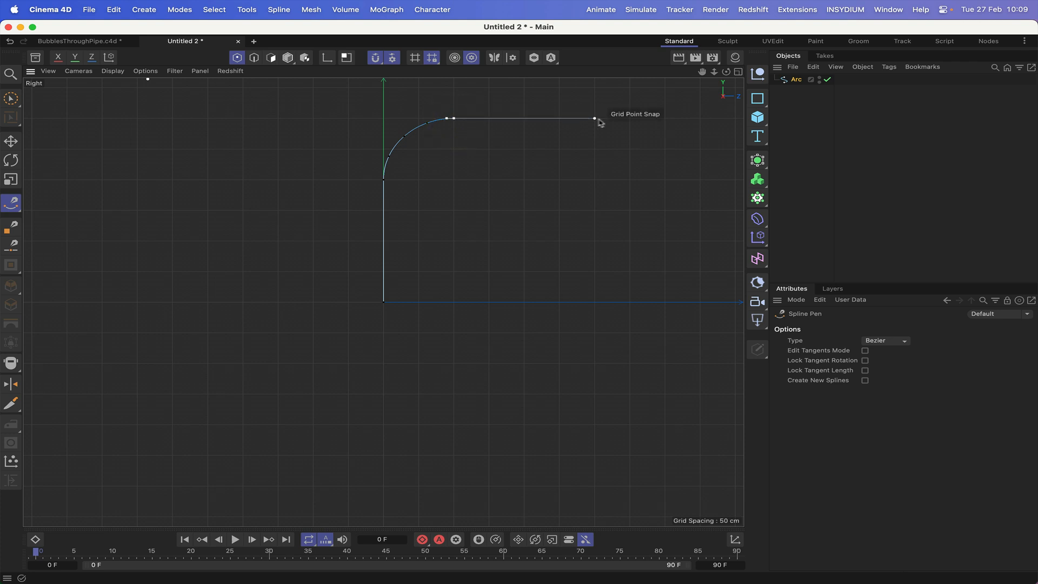
{"action": "left_click", "coordinate": [628, 124]}
- Add a Circle spline in the Perspective view with a radius of 50 cm
{"action": "key", "text": "F1"}
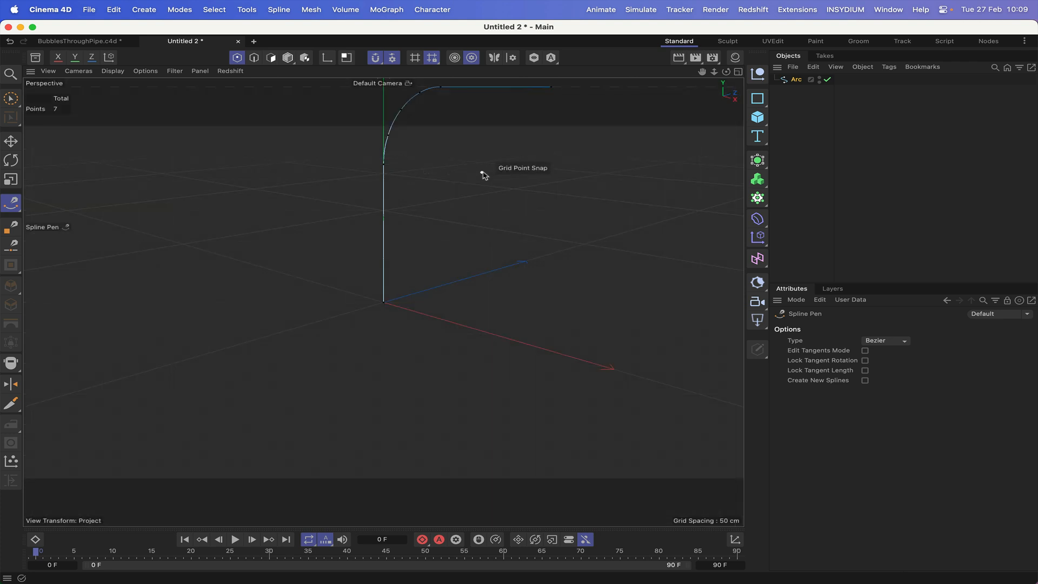
{"action": "left_click_drag", "start_coordinate": [702, 73], "coordinate": [649, 164]}
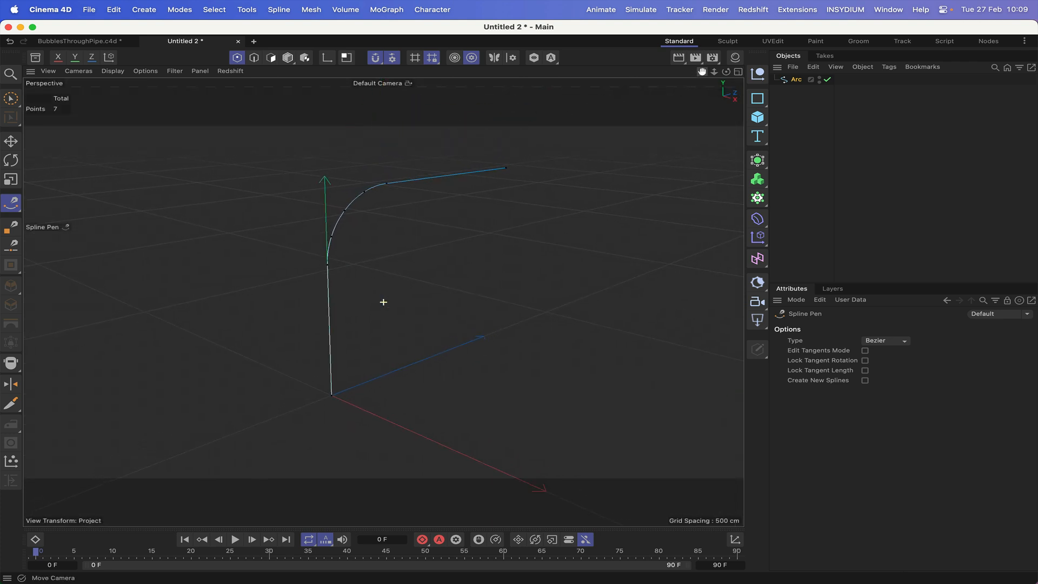
{"action": "mouse_move", "coordinate": [727, 73]}
{"action": "left_mouse_down"}
{"action": "mouse_move", "coordinate": [730, 59]}
{"action": "mouse_move", "coordinate": [722, 63]}
{"action": "left_mouse_up"}
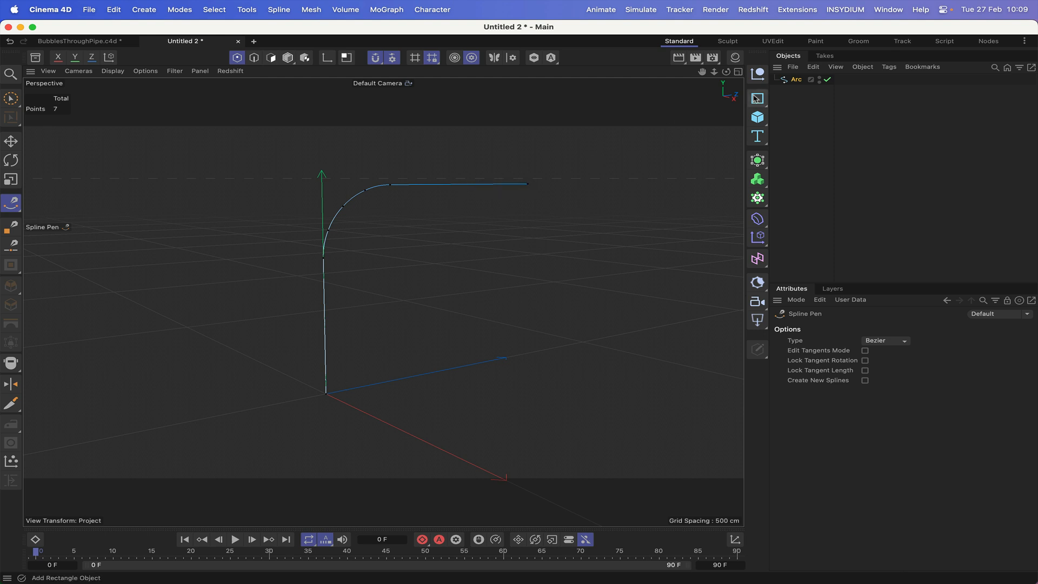
{"action": "left_click", "coordinate": [758, 98]}
{"action": "left_click", "coordinate": [861, 115]}
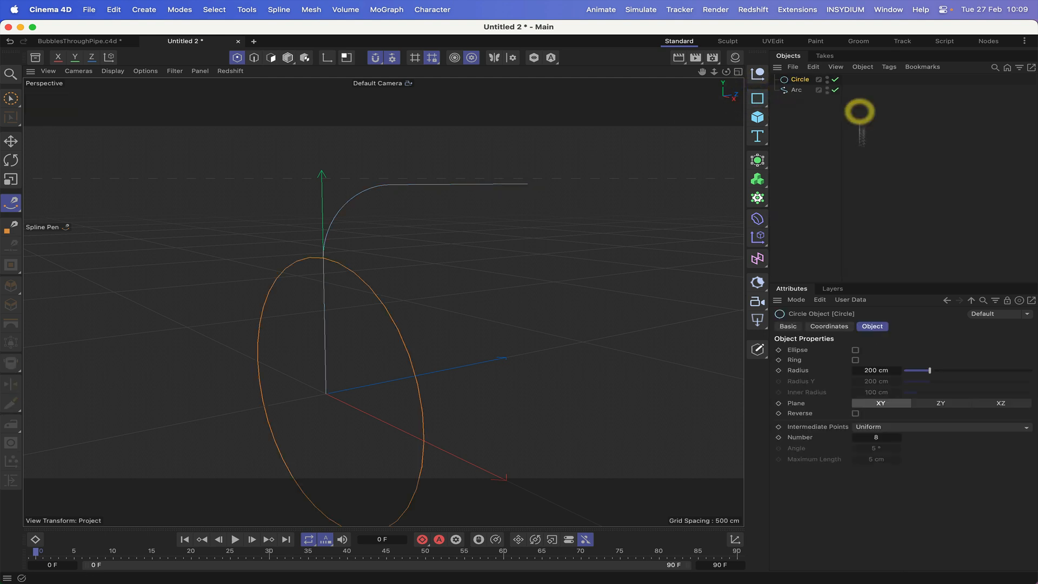
{"action": "left_click", "coordinate": [876, 371]}
{"action": "type", "text": "5"}
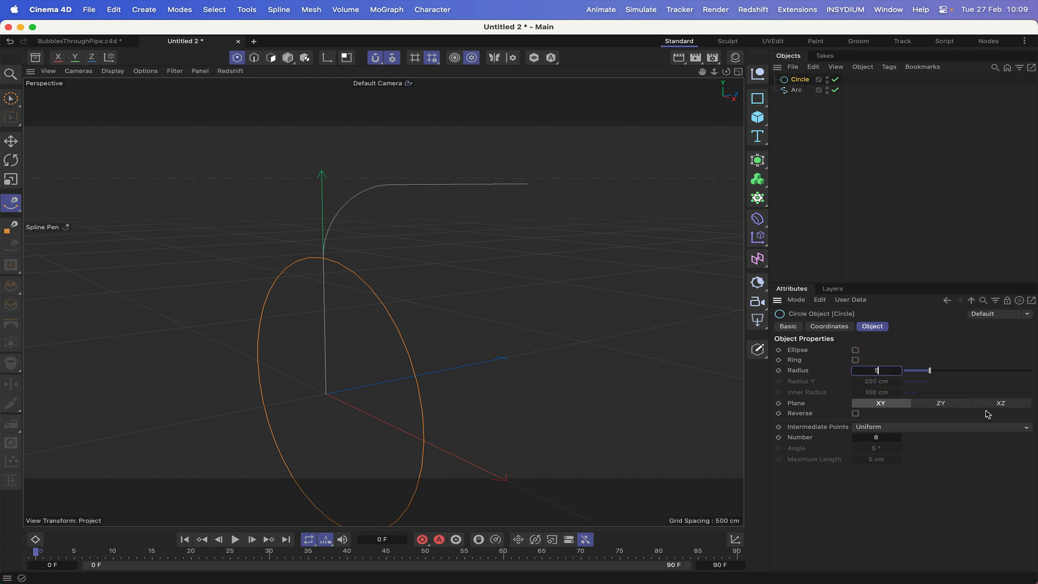
{"action": "type", "text": "0"}
{"action": "key", "text": "Return"}
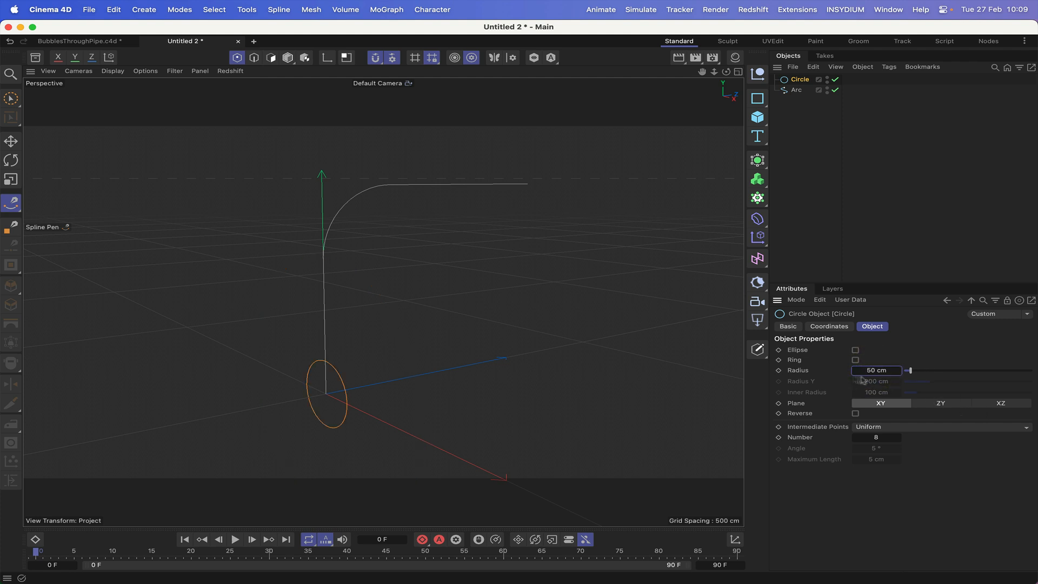
- Turn the circle into a ring with an inner radius of 45 cm
{"action": "left_click", "coordinate": [856, 361]}
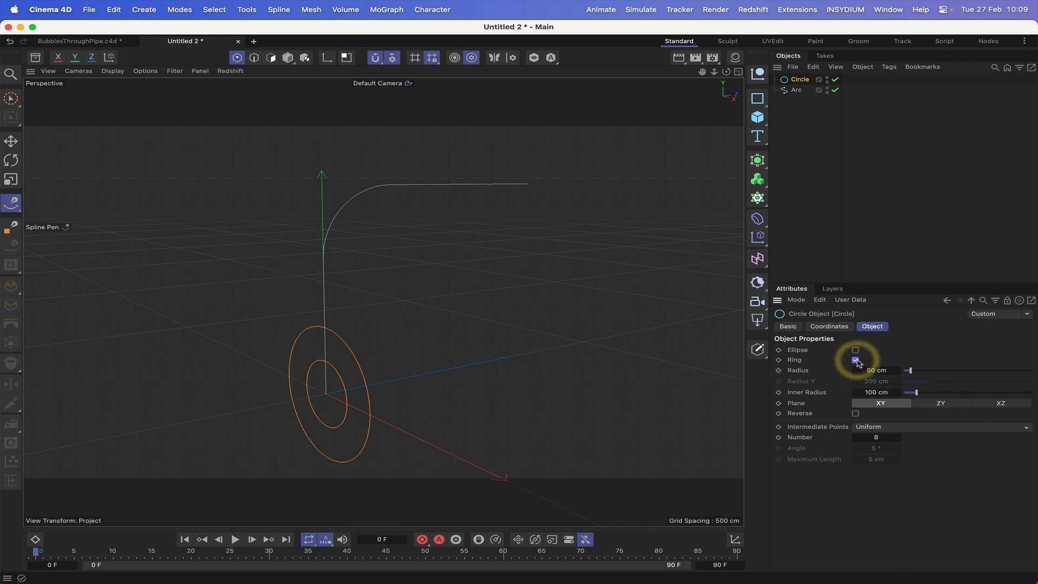
{"action": "left_click", "coordinate": [875, 392]}
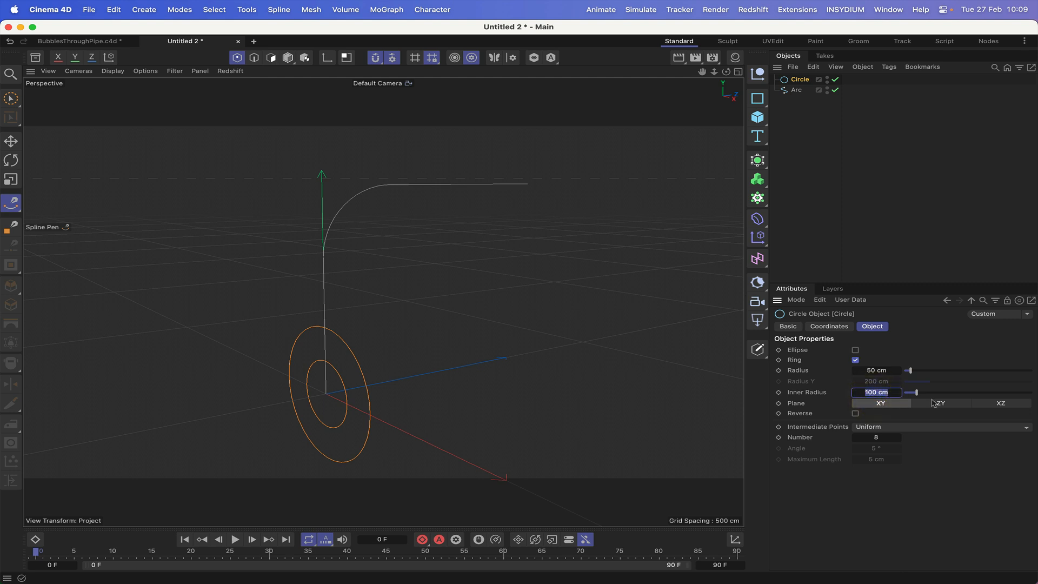
{"action": "type", "text": "45"}
{"action": "key", "text": "Return"}
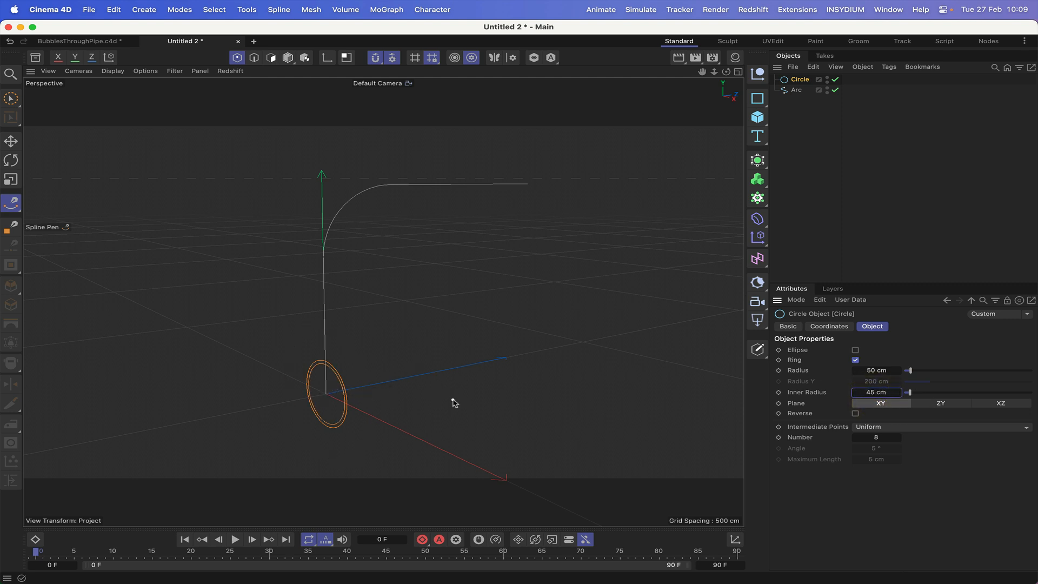
- Create a Sweep from the circle and arc splines, with both as its children, to form the bent pipe
{"action": "left_click", "coordinate": [797, 90]}
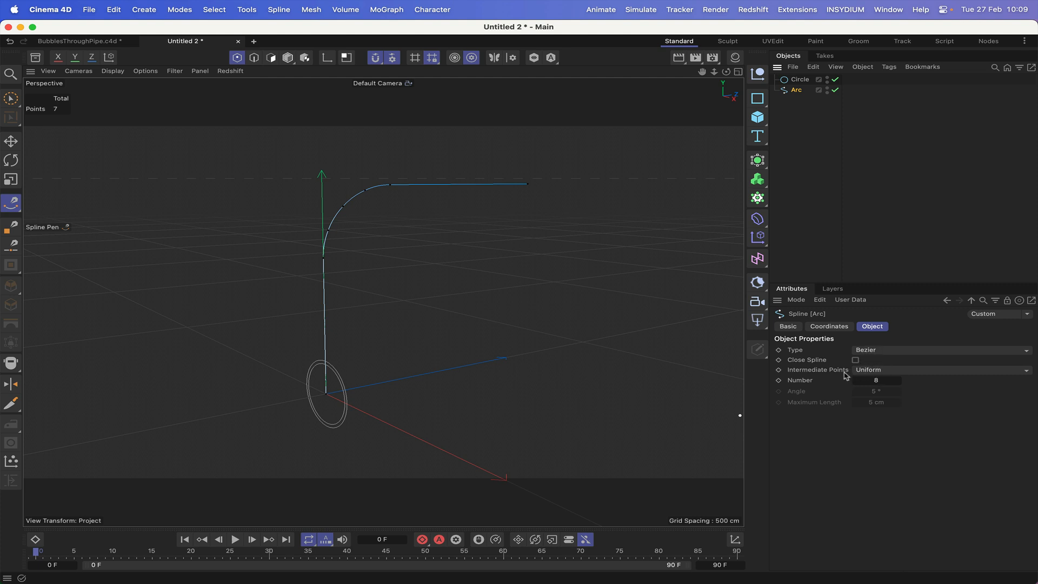
{"action": "left_click", "coordinate": [872, 372]}
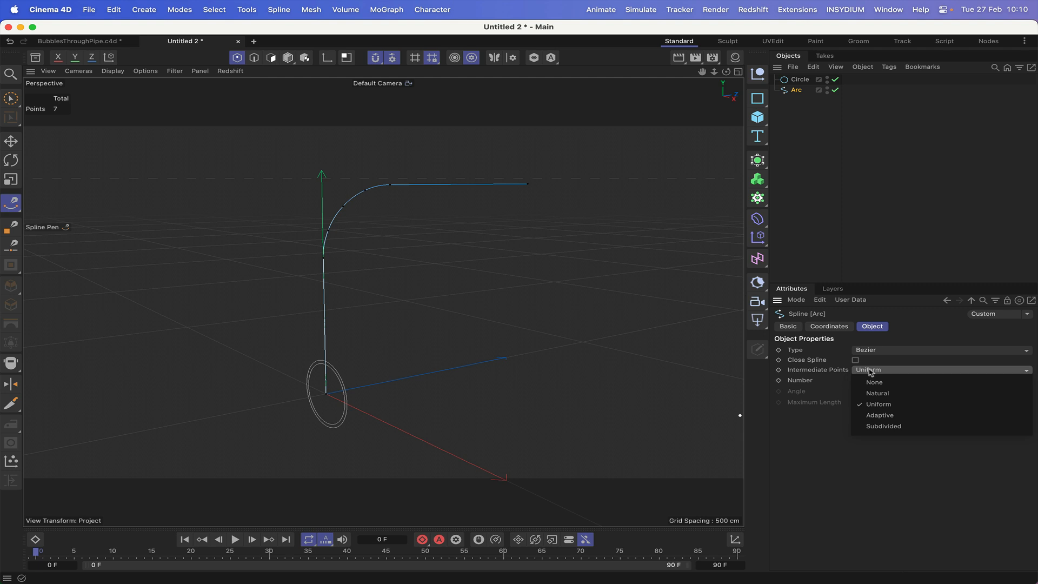
{"action": "left_click", "coordinate": [876, 370]}
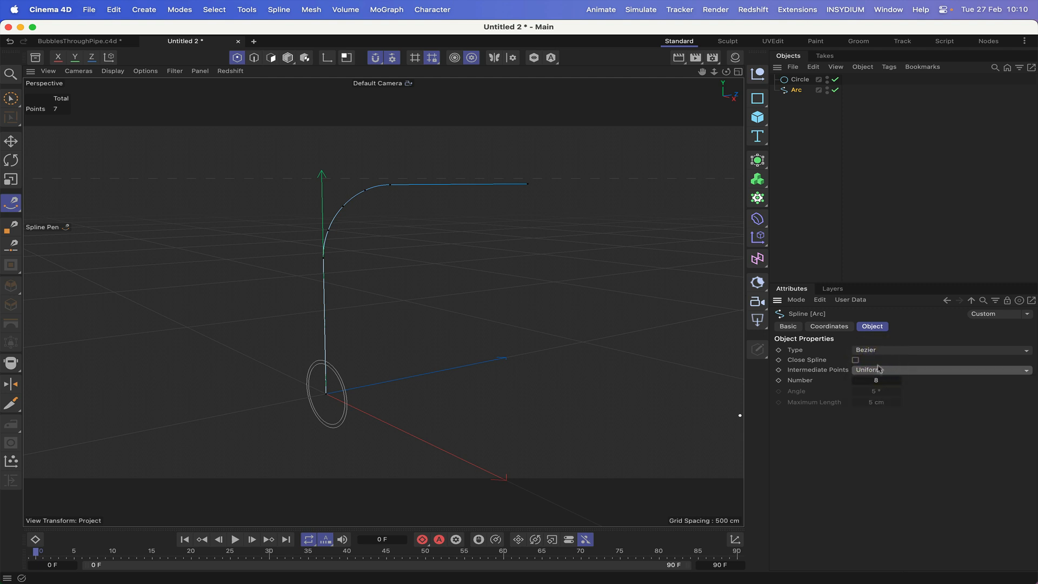
{"action": "left_click", "coordinate": [792, 80], "text": "shift"}
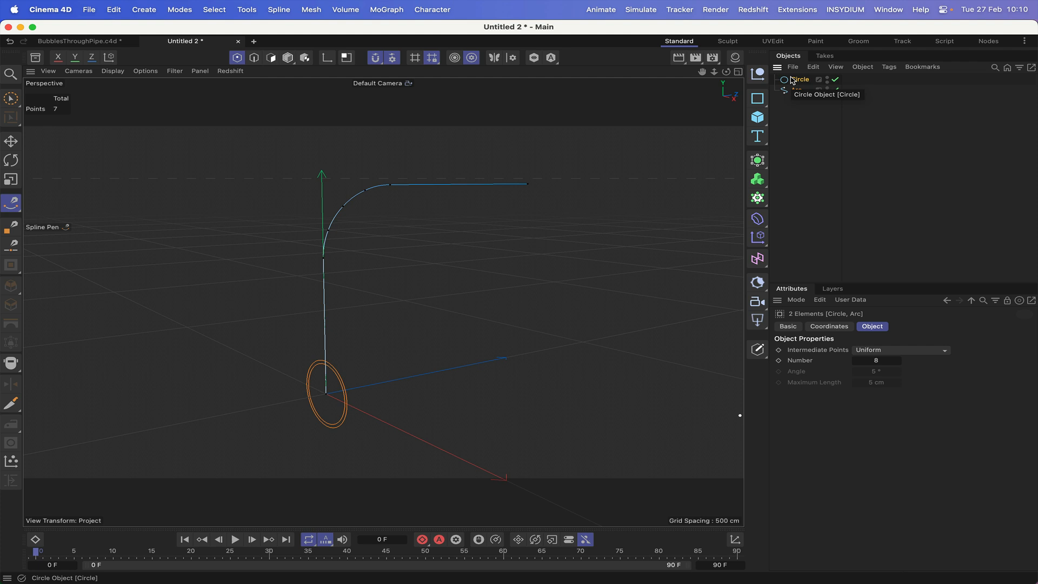
{"action": "left_click", "coordinate": [758, 160]}
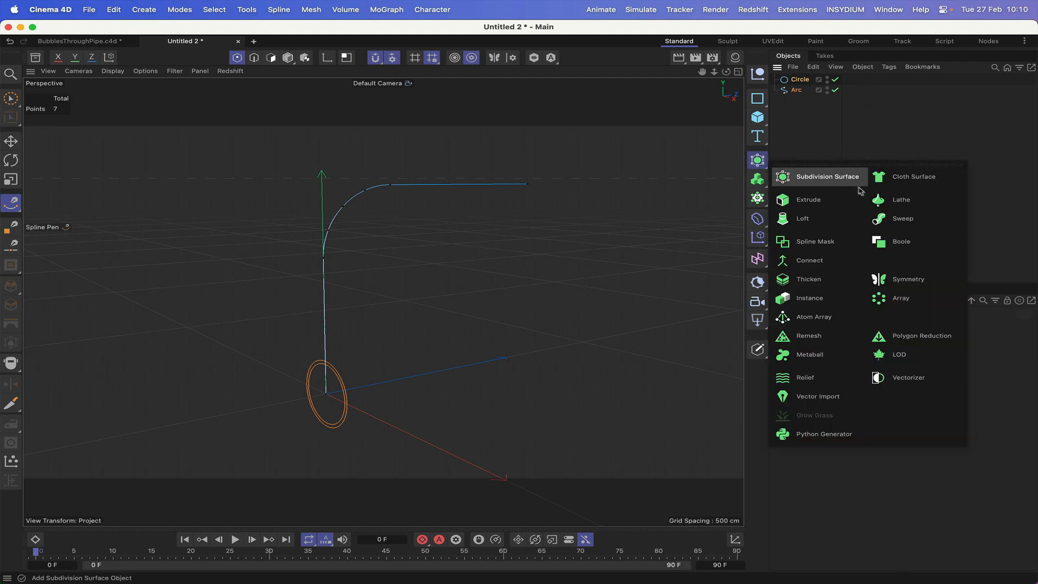
{"action": "left_click", "coordinate": [894, 215], "text": "alt"}
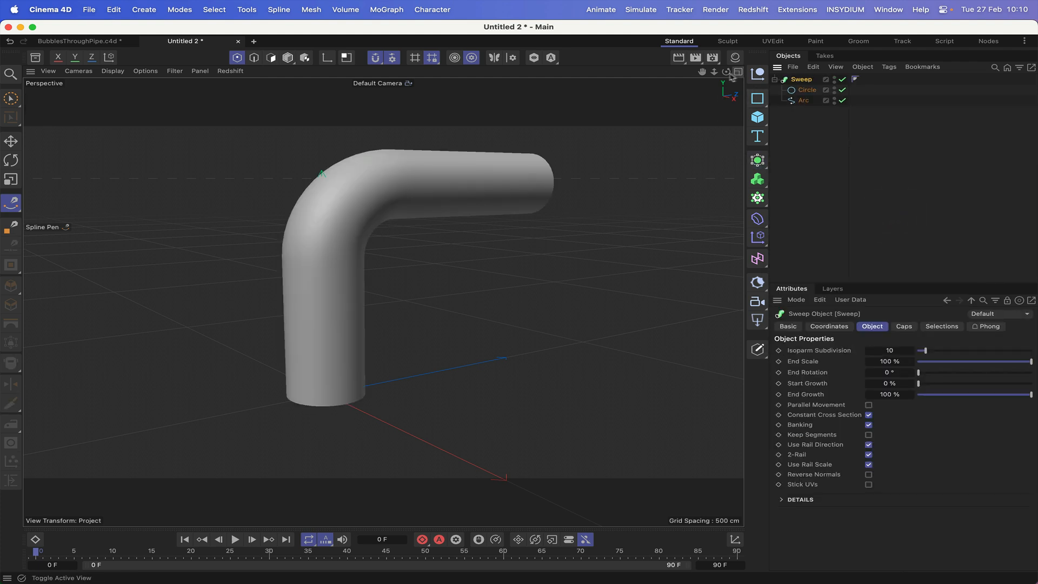
- Inspect the bent pipe's hollow end from several angles and show the sweep's cap settings
{"action": "left_click_drag", "start_coordinate": [726, 72], "coordinate": [571, 71]}
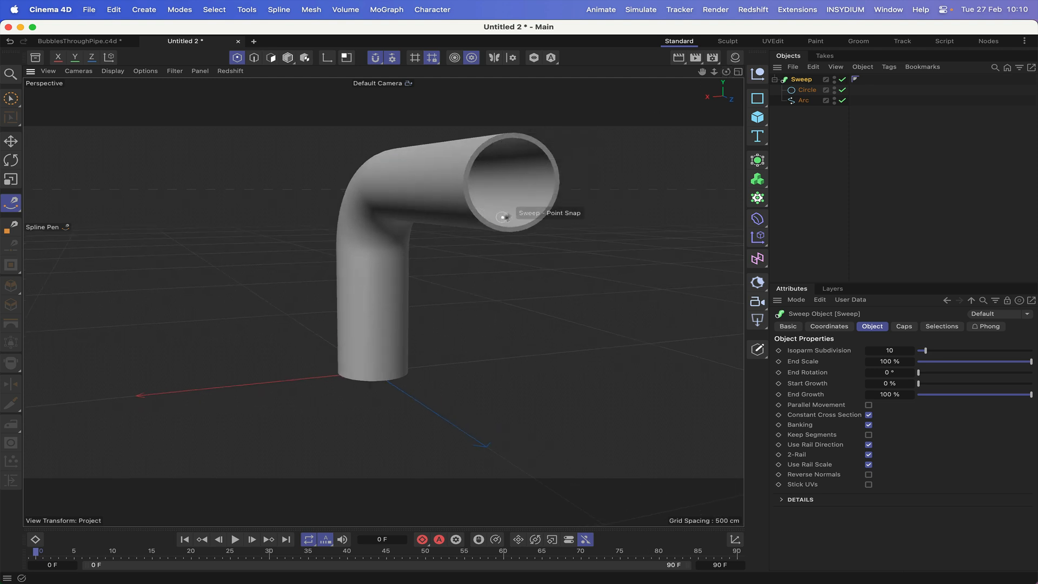
{"action": "left_click_drag", "start_coordinate": [726, 71], "coordinate": [518, 302]}
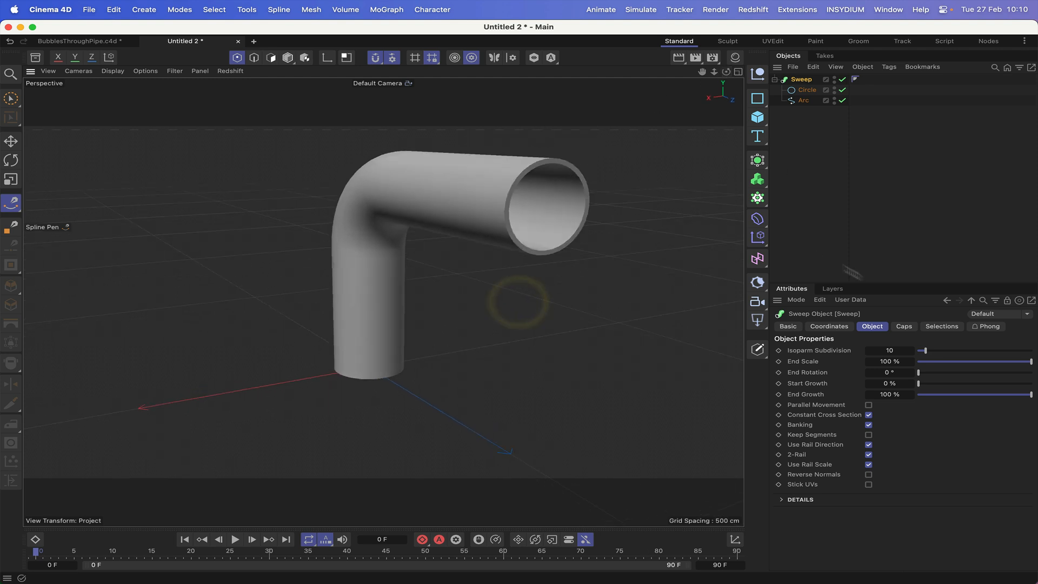
{"action": "left_click", "coordinate": [904, 326]}
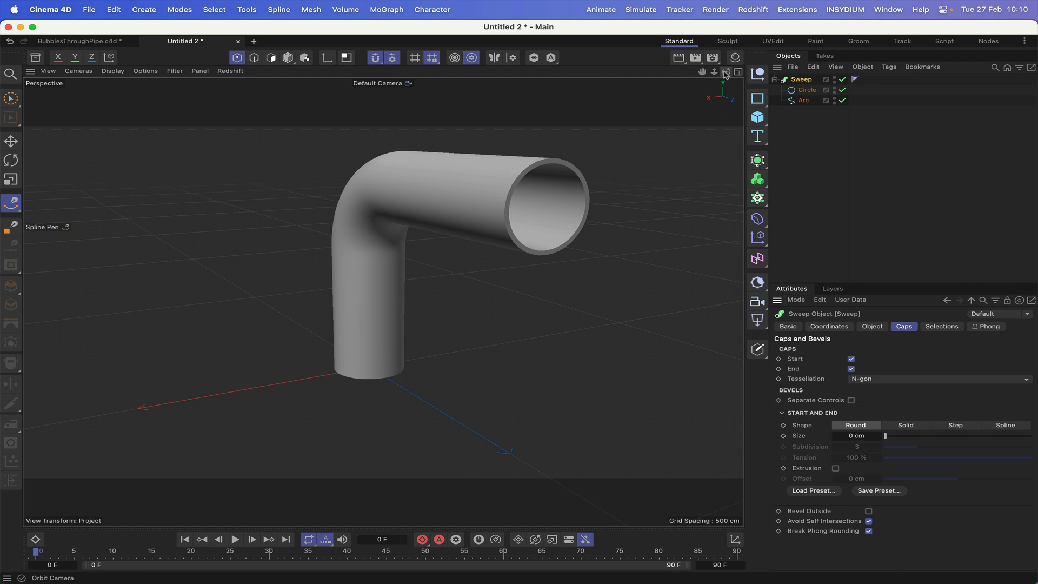
{"action": "left_click_drag", "start_coordinate": [726, 72], "coordinate": [382, 302]}
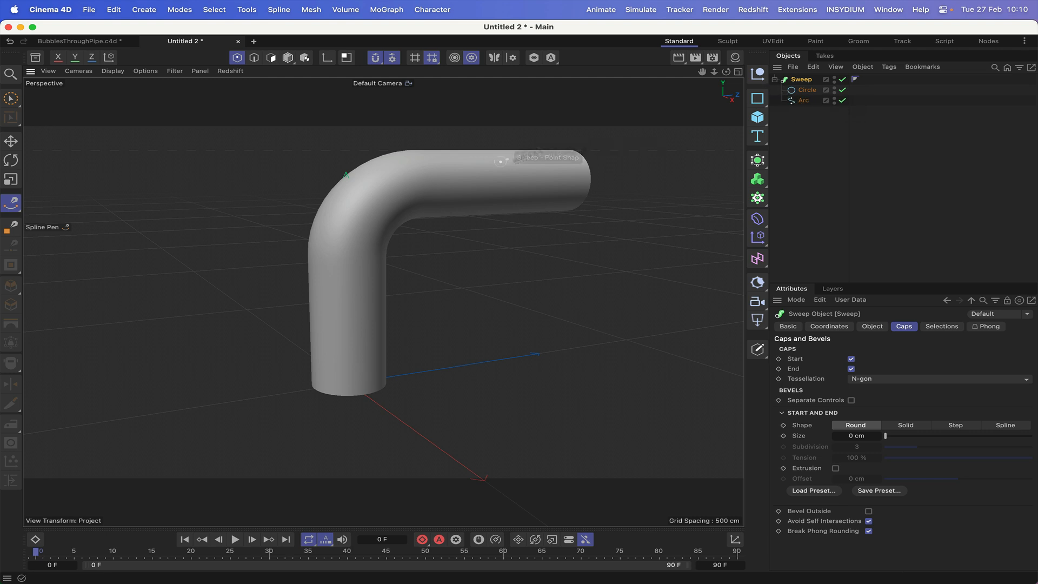
- Copy the arc spline out of the sweep to the top level and add a new Circle spline below it
{"action": "mouse_move", "coordinate": [804, 100]}
{"action": "left_mouse_down"}
{"action": "mouse_move", "coordinate": [794, 118]}
{"action": "mouse_move", "coordinate": [798, 110]}
{"action": "left_mouse_up"}
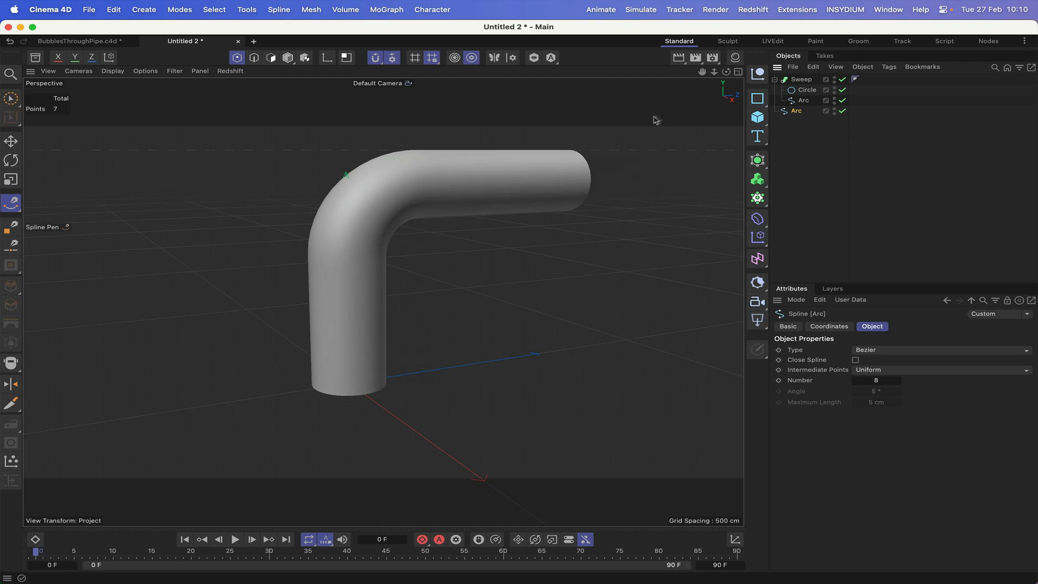
{"action": "left_click_drag", "start_coordinate": [728, 74], "coordinate": [383, 302]}
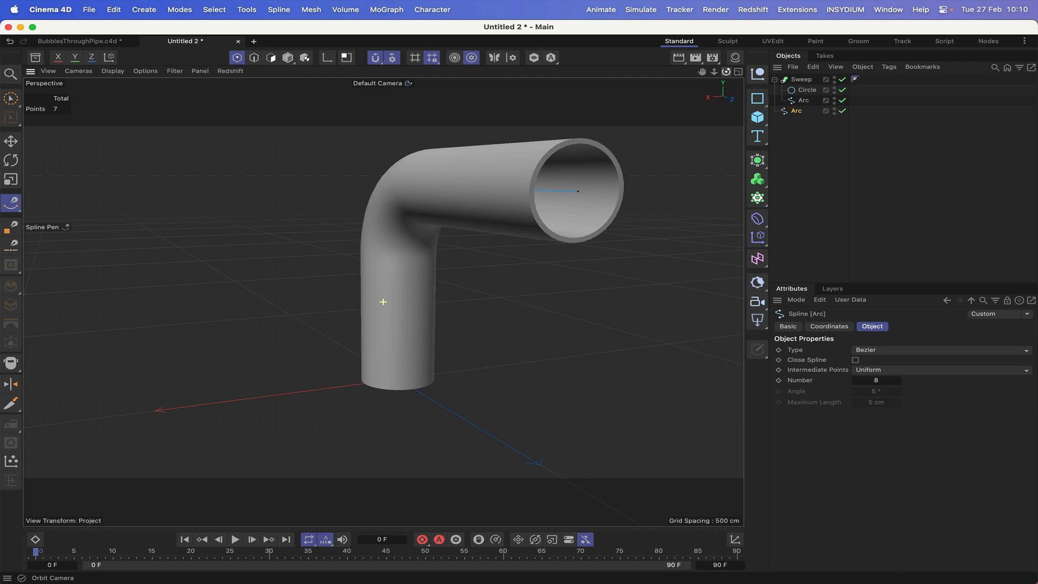
{"action": "left_click", "coordinate": [758, 98]}
{"action": "left_click", "coordinate": [863, 111]}
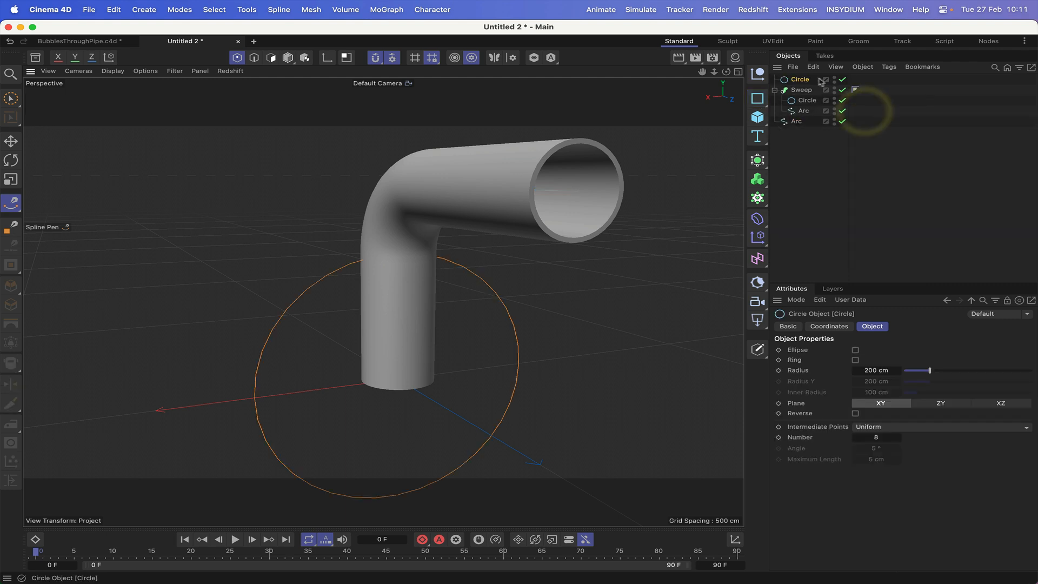
{"action": "left_click_drag", "start_coordinate": [805, 81], "coordinate": [799, 129]}
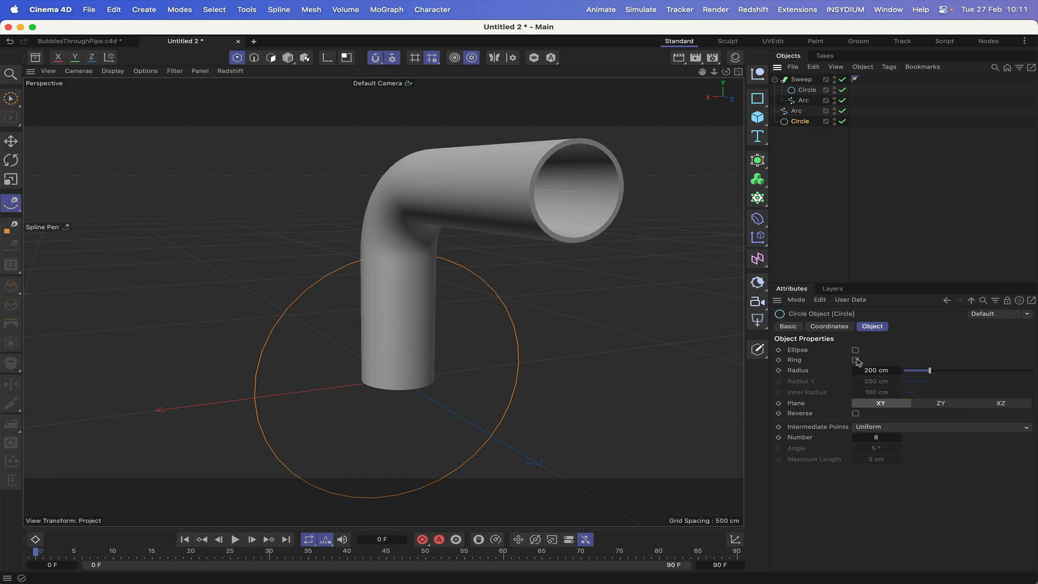
- Set the new circle's radius to 47 cm
{"action": "left_click", "coordinate": [878, 371]}
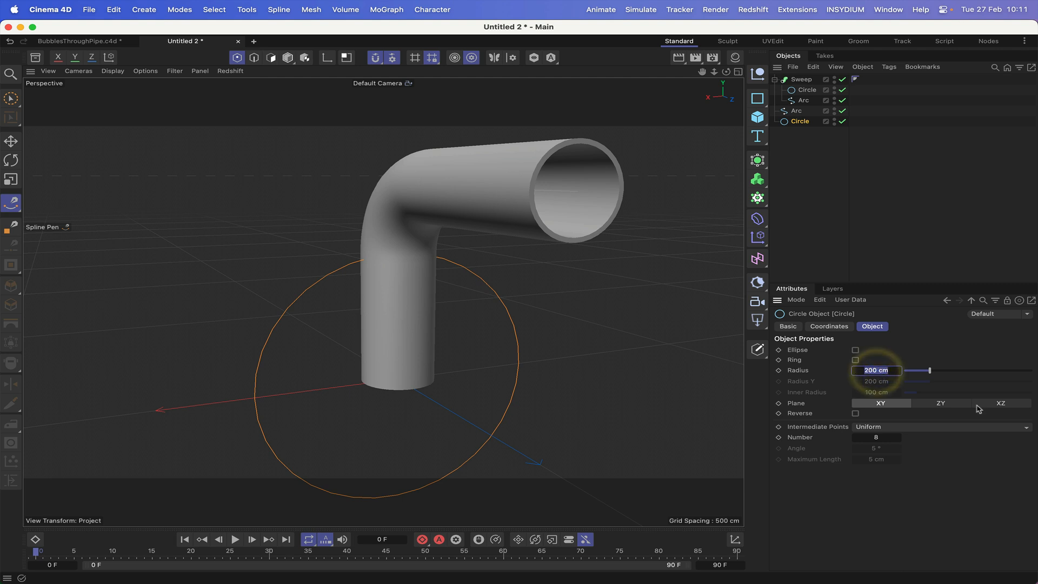
{"action": "type", "text": "47"}
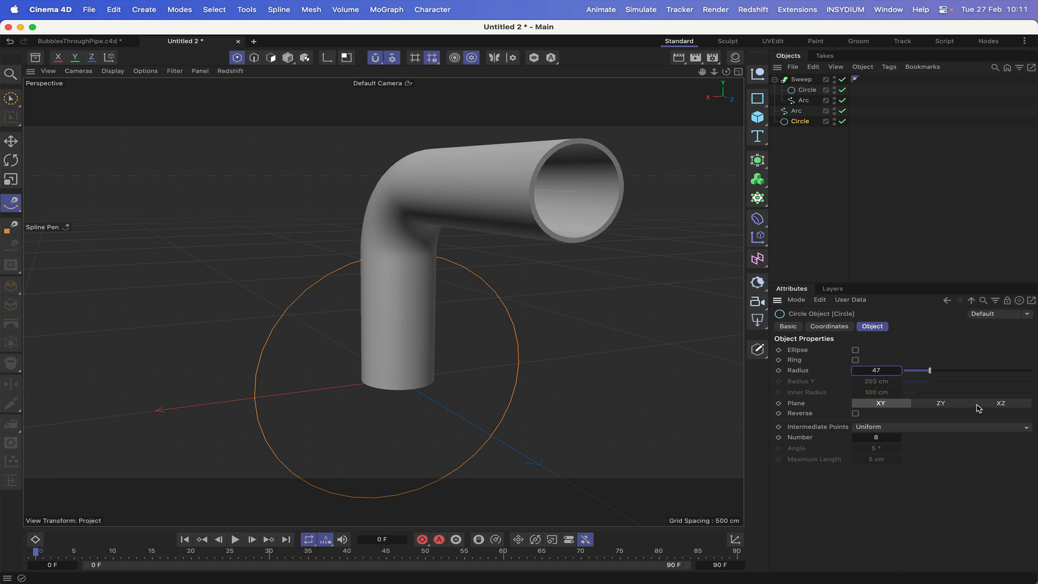
{"action": "key", "text": "Return"}
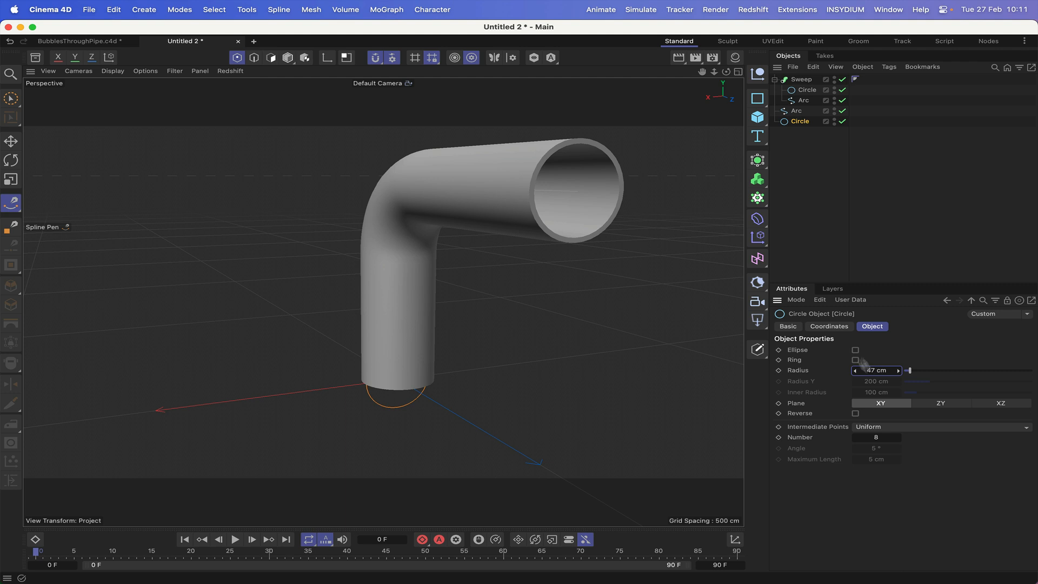
- Create a second Sweep from the copied arc and the 47 cm circle, ordering the circle above the arc
{"action": "left_click_drag", "start_coordinate": [793, 112], "coordinate": [795, 115]}
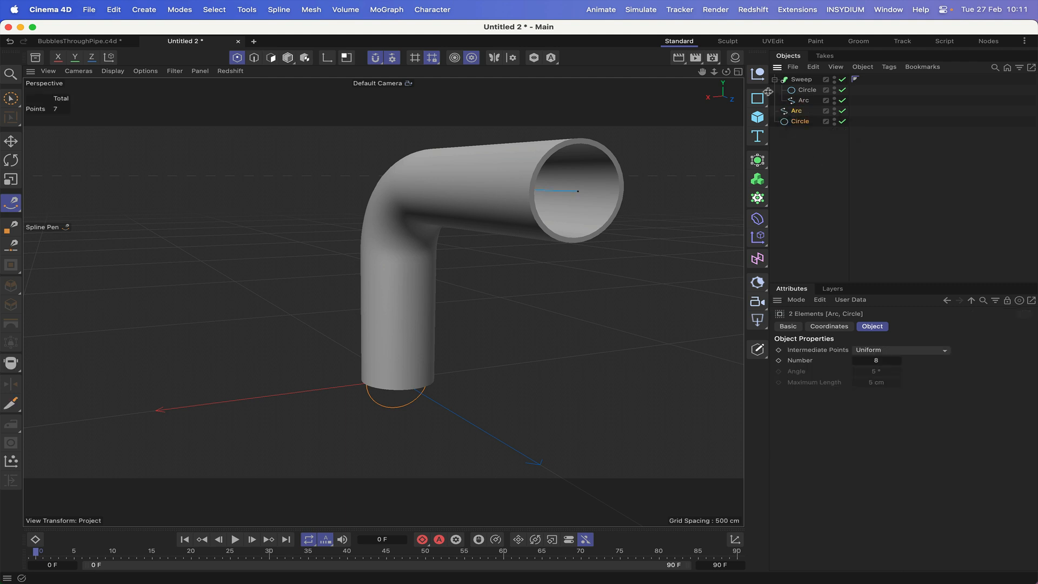
{"action": "left_click", "coordinate": [758, 161]}
{"action": "left_click", "coordinate": [887, 216]}
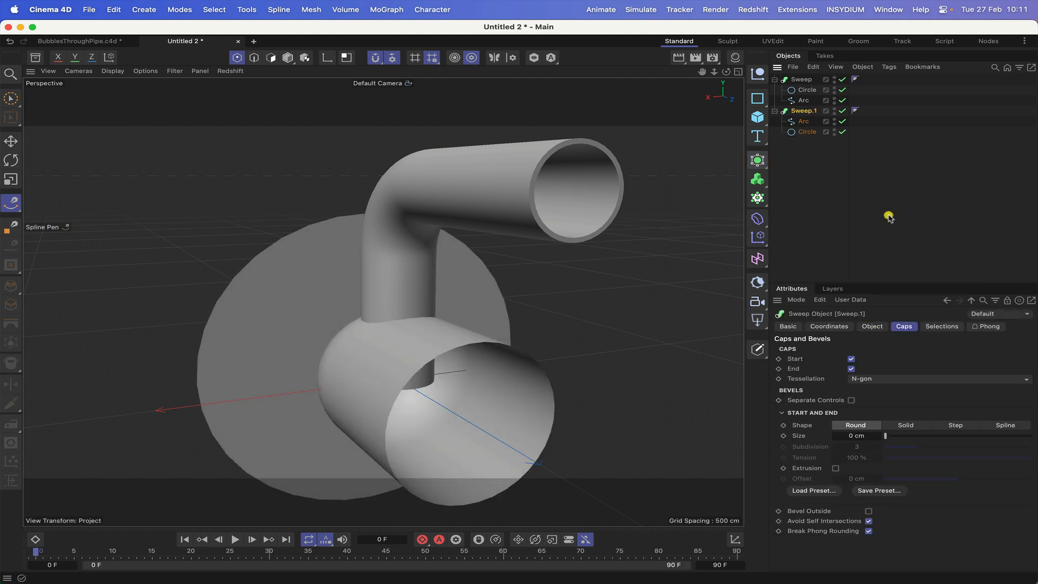
{"action": "left_click", "coordinate": [803, 149]}
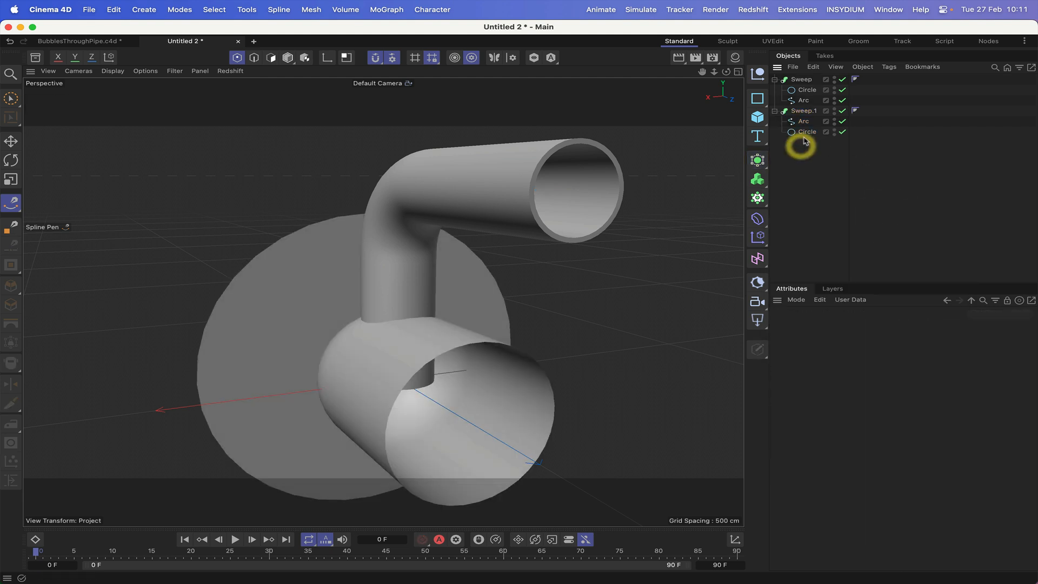
{"action": "left_click_drag", "start_coordinate": [810, 122], "coordinate": [810, 118]}
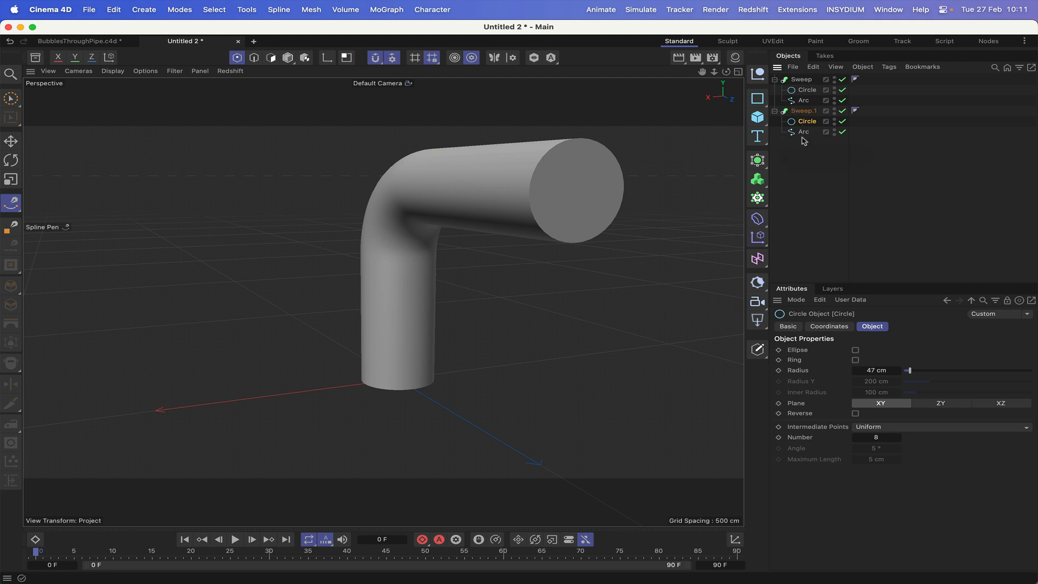
- Set the second sweep's display color mode to Automatic with a cyan color of RGB 33, 255, 255
{"action": "left_click", "coordinate": [803, 111]}
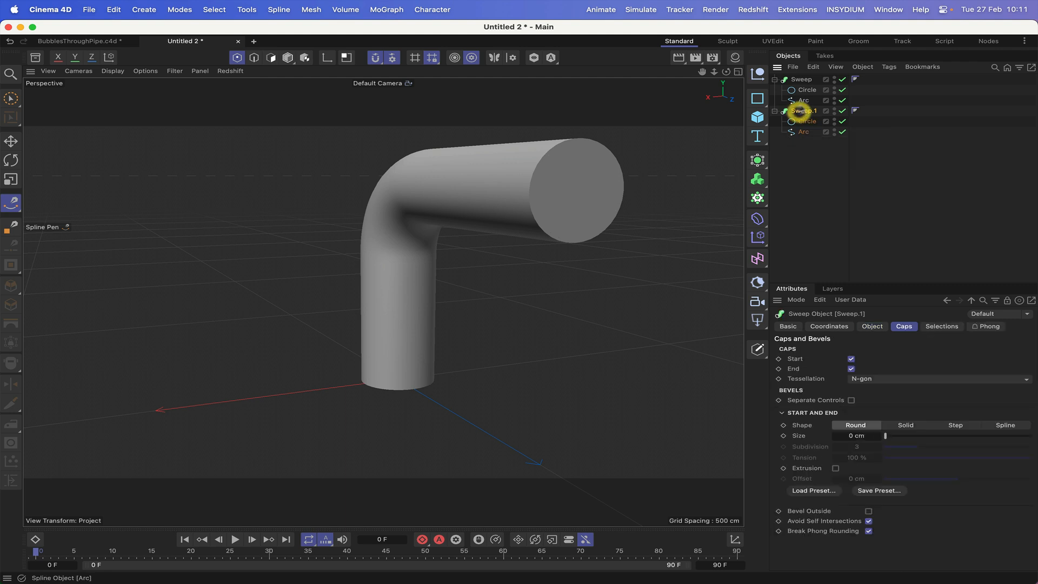
{"action": "left_click", "coordinate": [789, 326]}
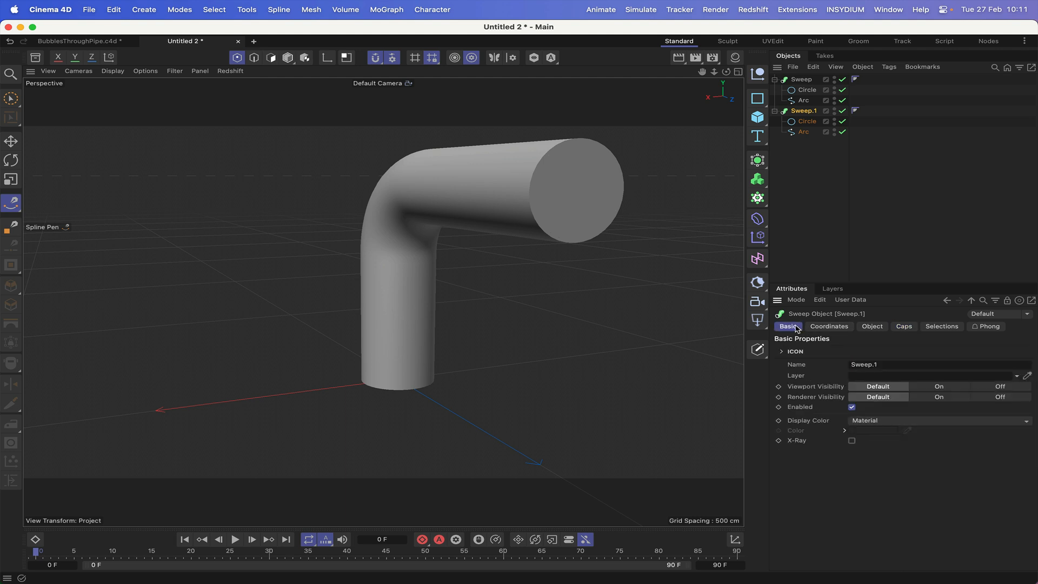
{"action": "left_click", "coordinate": [870, 422]}
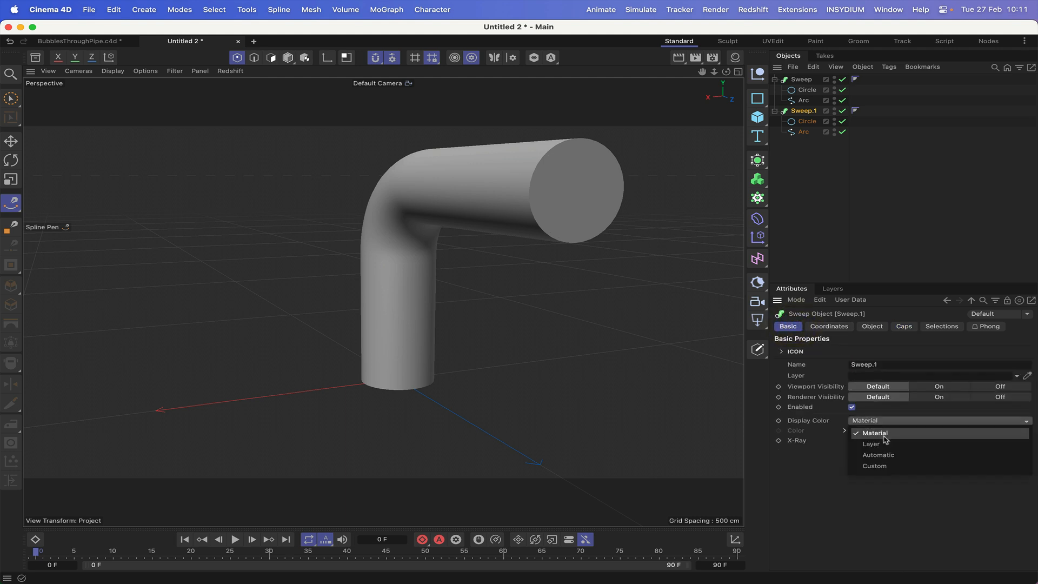
{"action": "left_click", "coordinate": [879, 455]}
{"action": "left_click", "coordinate": [878, 431]}
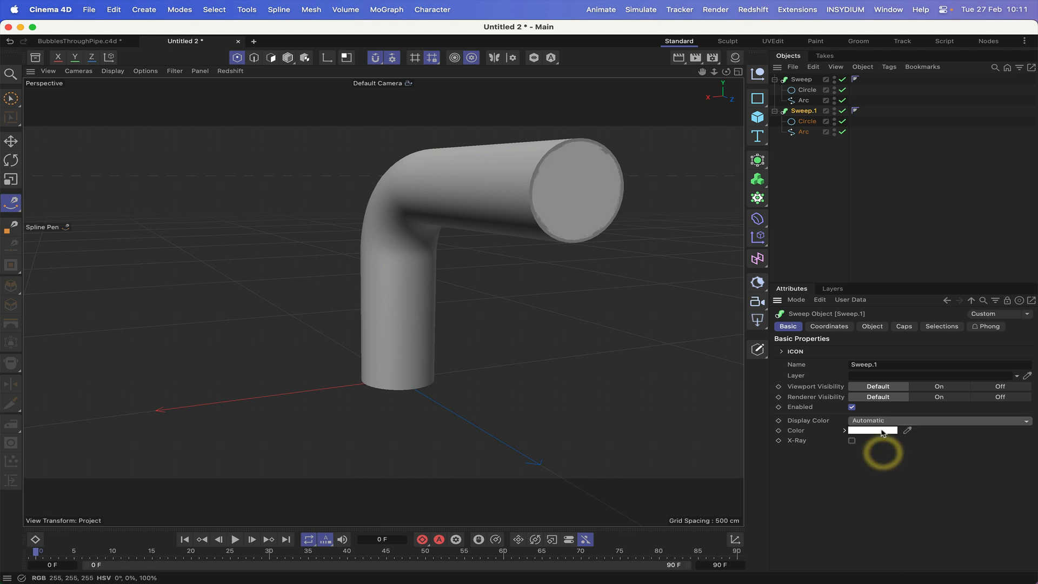
{"action": "left_click", "coordinate": [911, 487]}
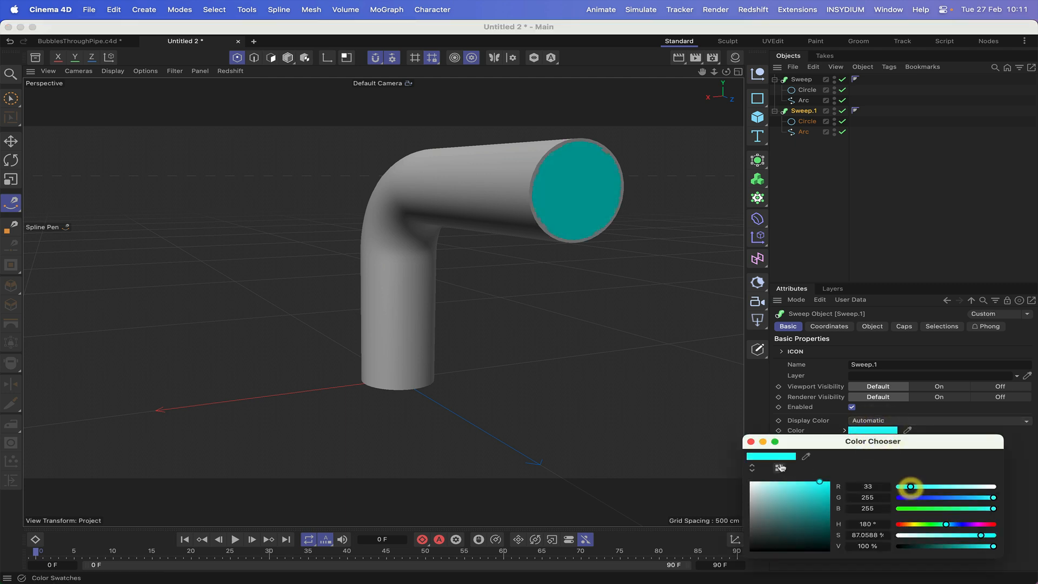
{"action": "left_click", "coordinate": [750, 442]}
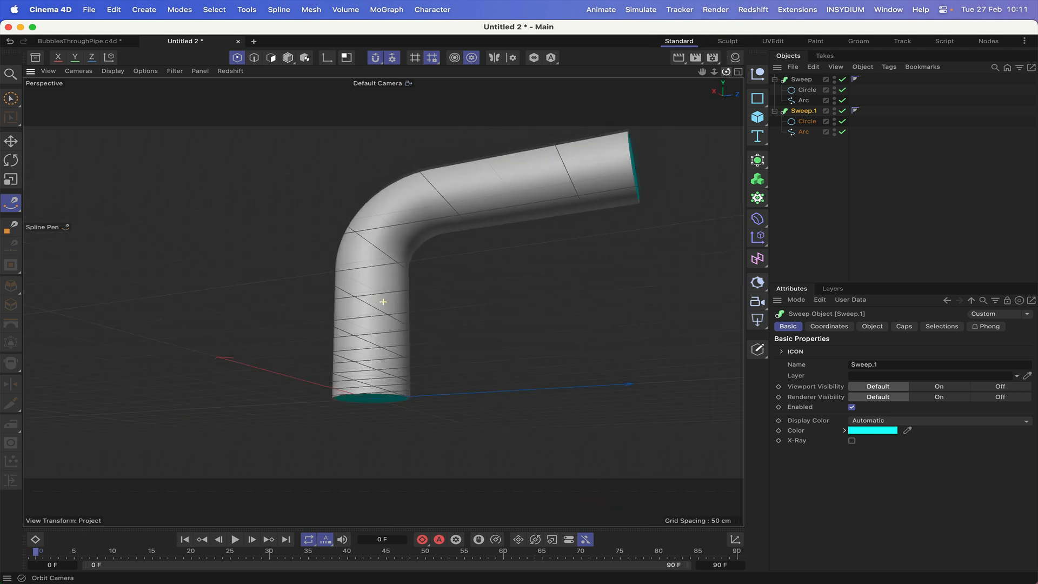
- Rename the cyan inner sweep as Water and the outer hollow sweep as Pipe
{"action": "left_click_drag", "start_coordinate": [726, 72], "coordinate": [712, 92]}
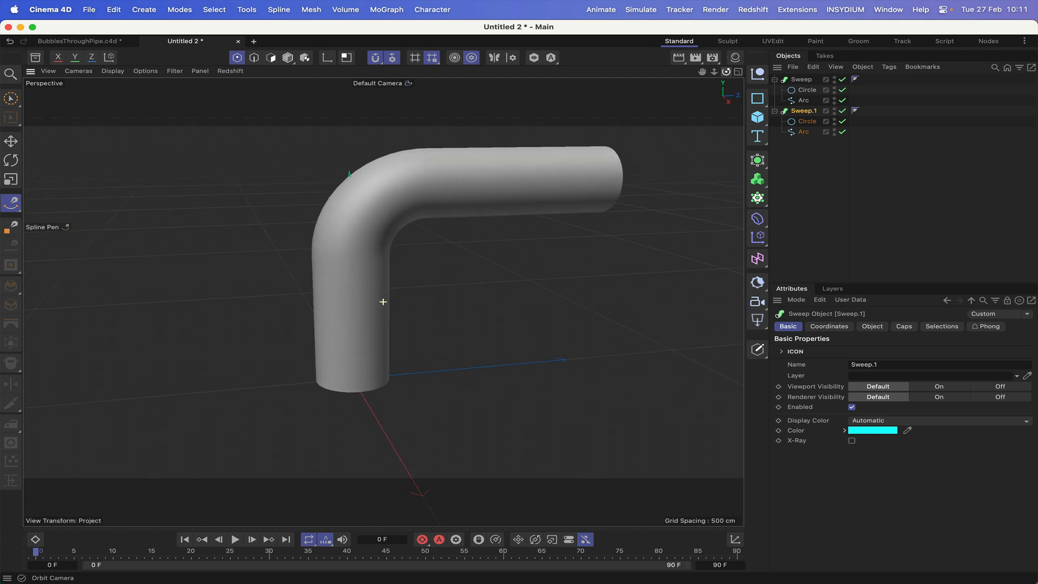
{"action": "double_click", "coordinate": [799, 112]}
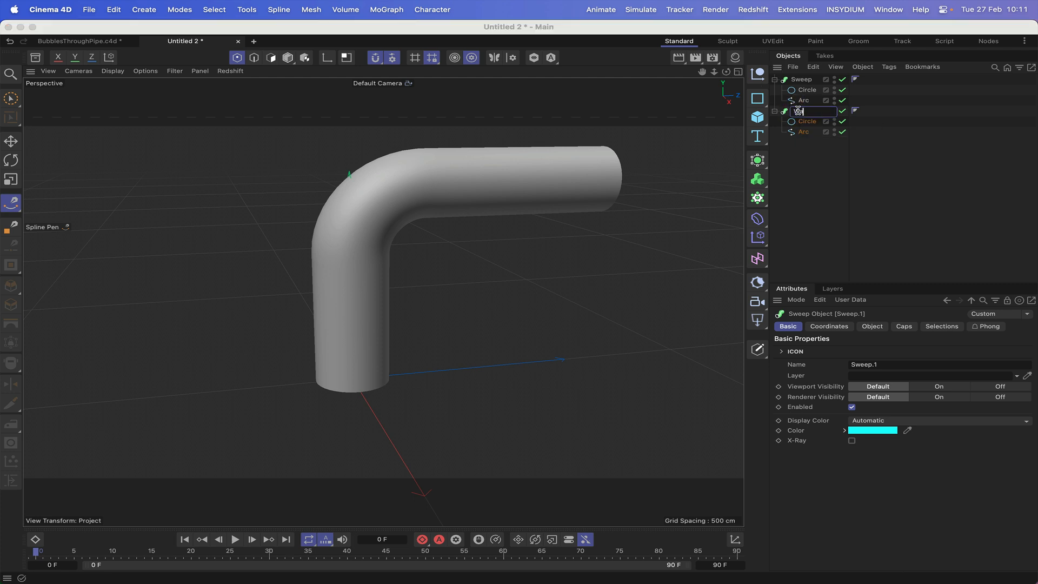
{"action": "type", "text": "Water"}
{"action": "key", "text": "Return"}
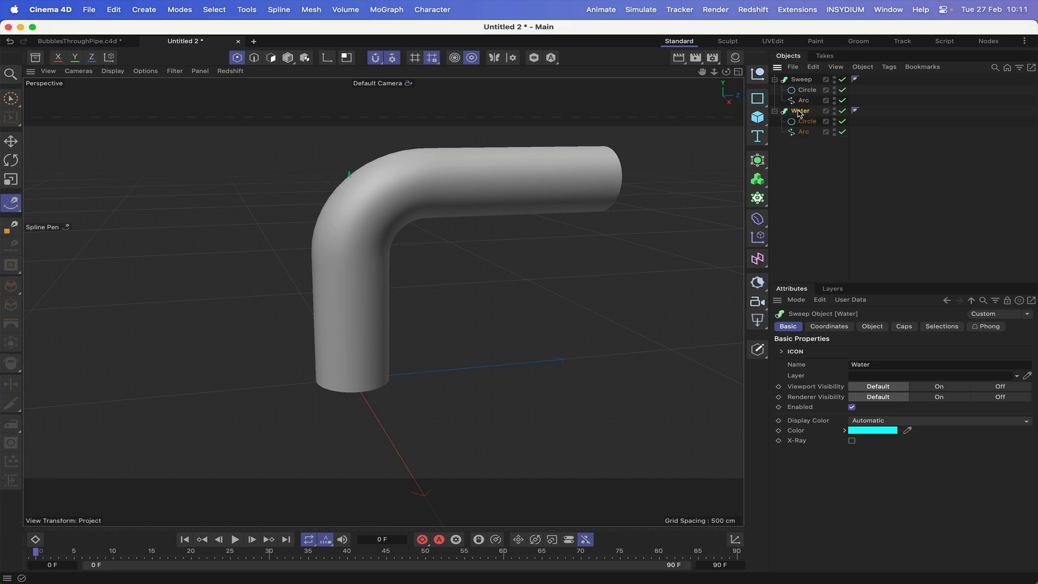
{"action": "double_click", "coordinate": [803, 80]}
{"action": "type", "text": "Pipe"}
{"action": "key", "text": "Return"}
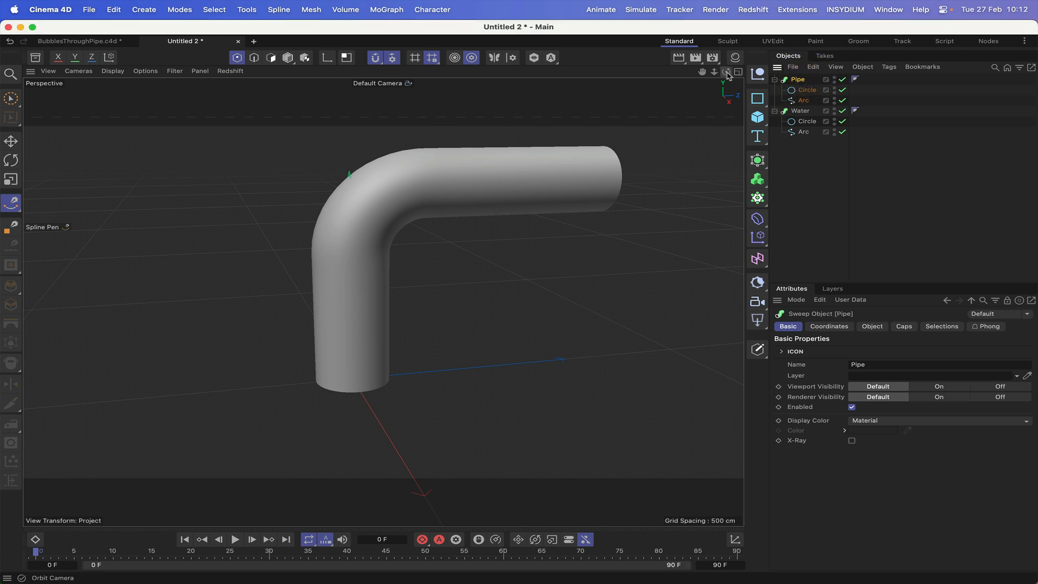
- Hide the Water sweep in the viewport and copy its arc spline out to the top level
{"action": "left_click_drag", "start_coordinate": [726, 71], "coordinate": [660, 71]}
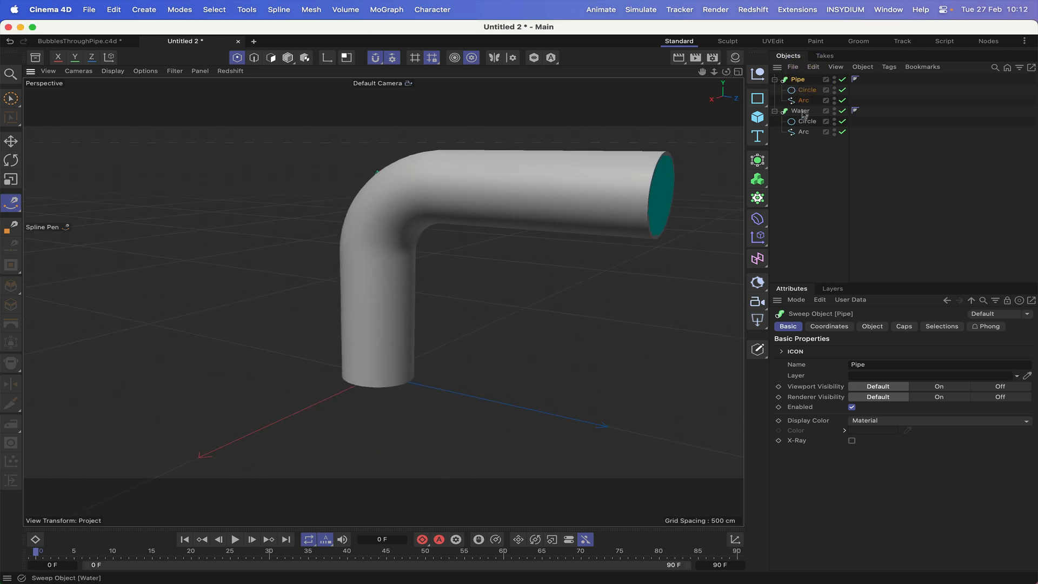
{"action": "left_click", "coordinate": [835, 109]}
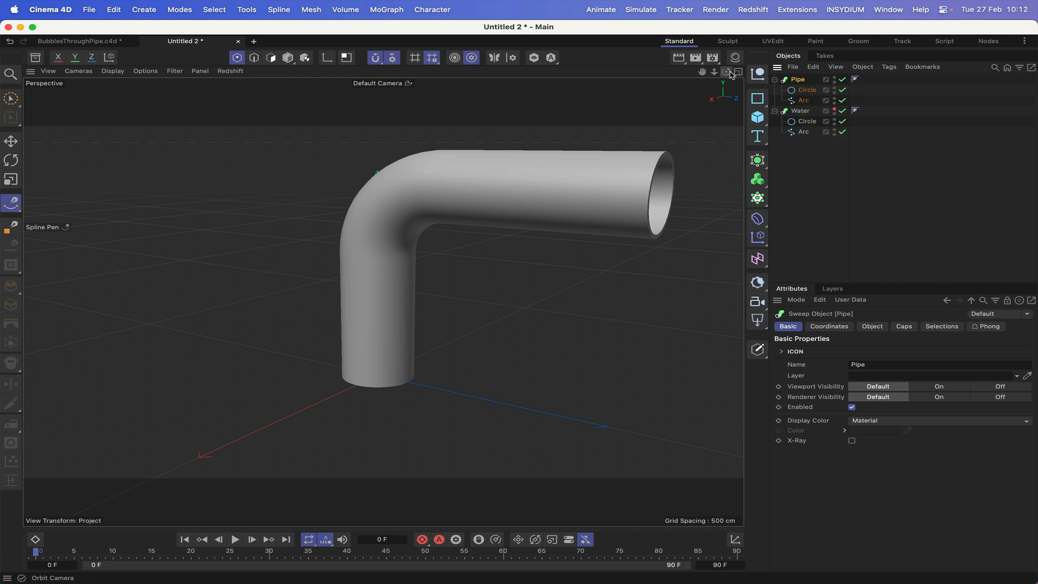
{"action": "left_click_drag", "start_coordinate": [803, 132], "coordinate": [779, 149]}
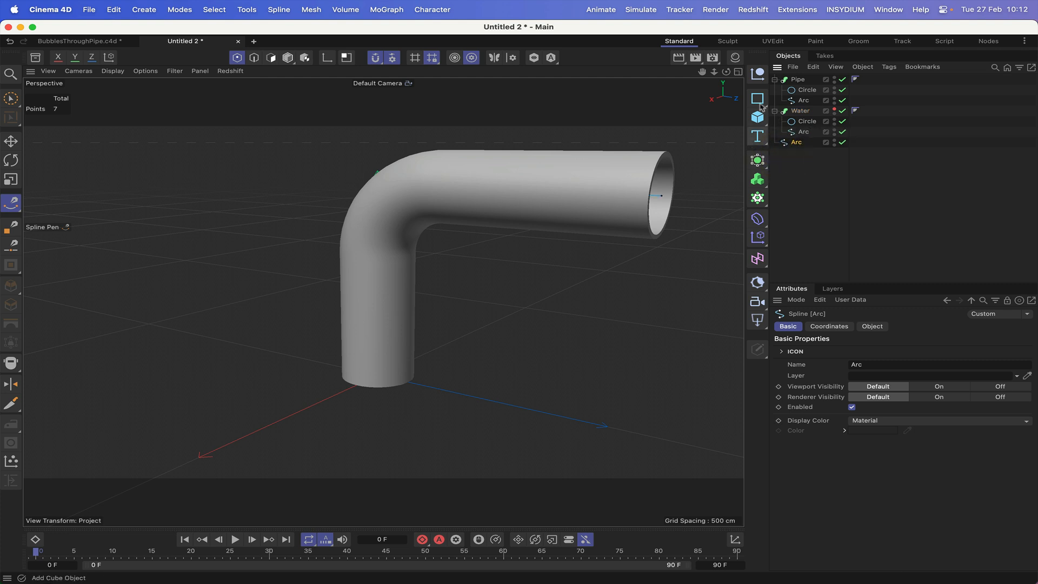
- Add a Circle spline with a radius of 40 cm and place it directly above the copied arc in the hierarchy
{"action": "left_click", "coordinate": [758, 98]}
{"action": "left_click", "coordinate": [870, 116]}
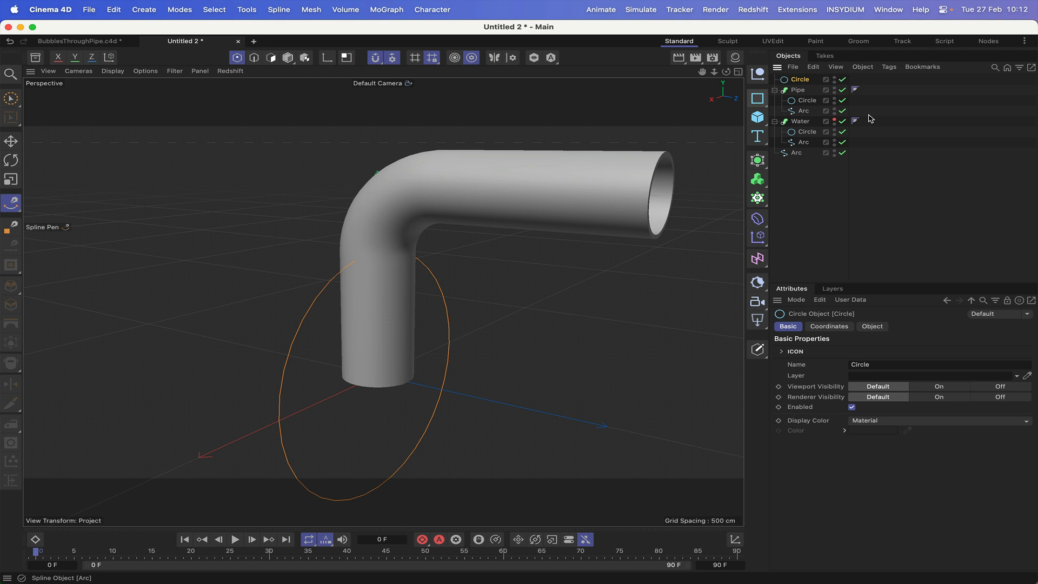
{"action": "left_click_drag", "start_coordinate": [801, 81], "coordinate": [788, 151]}
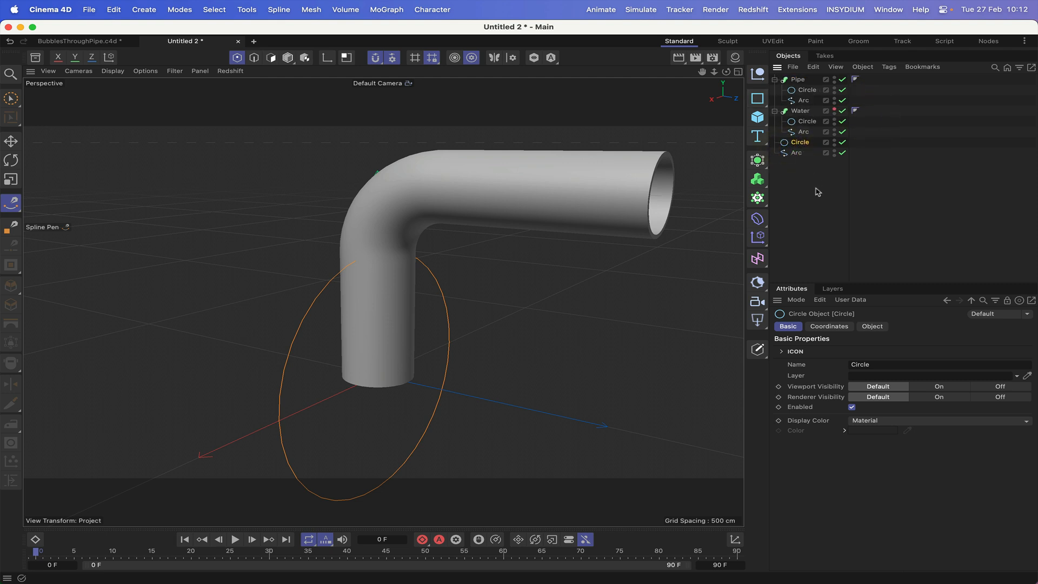
{"action": "left_click", "coordinate": [872, 327]}
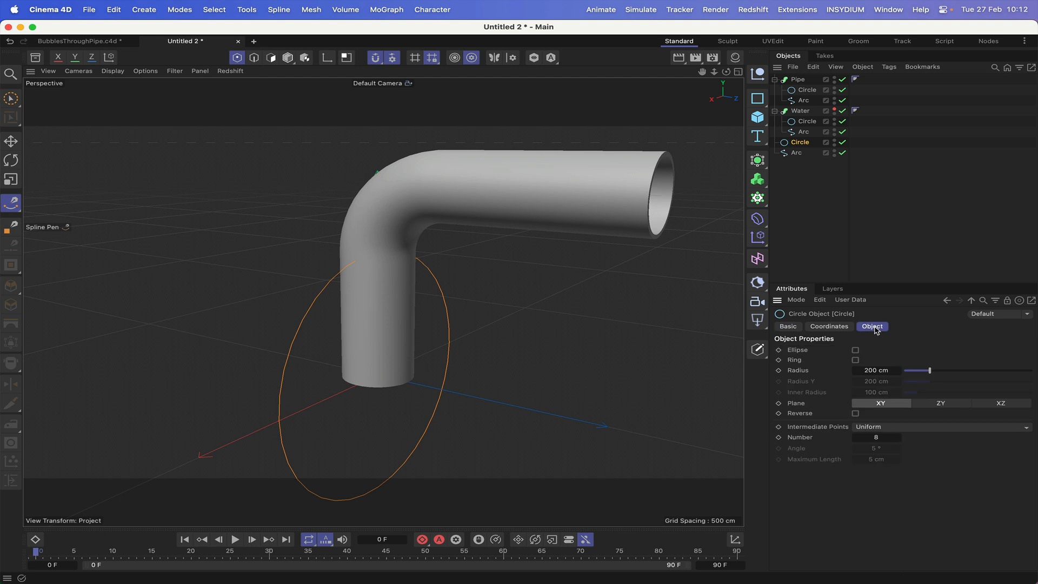
{"action": "left_click", "coordinate": [877, 371]}
{"action": "type", "text": "40"}
{"action": "key", "text": "Return"}
- Create a third Sweep from the 40 cm circle and the copied arc, inside the pipe
{"action": "left_click_drag", "start_coordinate": [809, 156], "coordinate": [790, 142]}
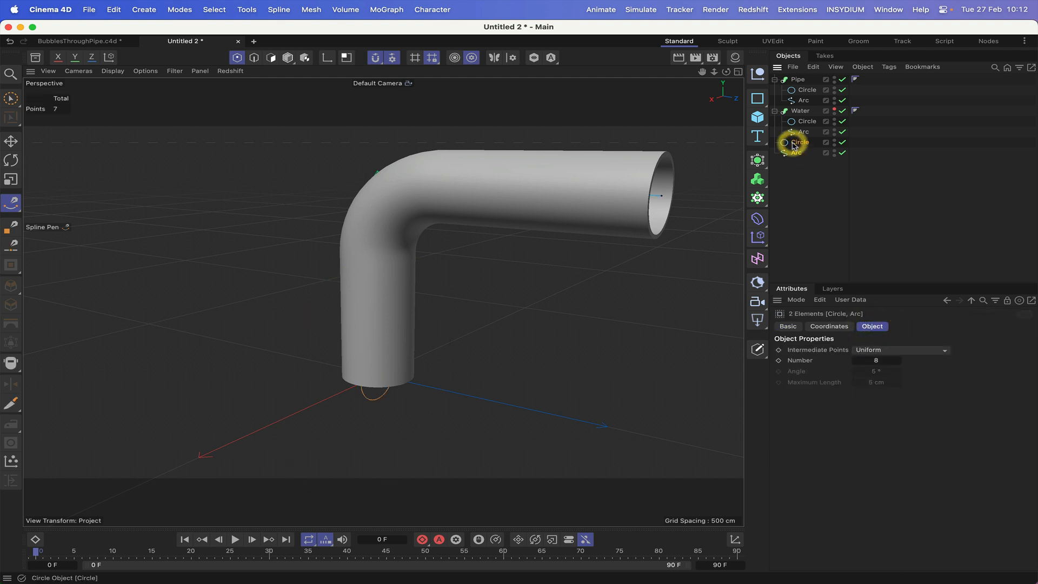
{"action": "left_click", "coordinate": [758, 162]}
{"action": "left_click", "coordinate": [891, 211]}
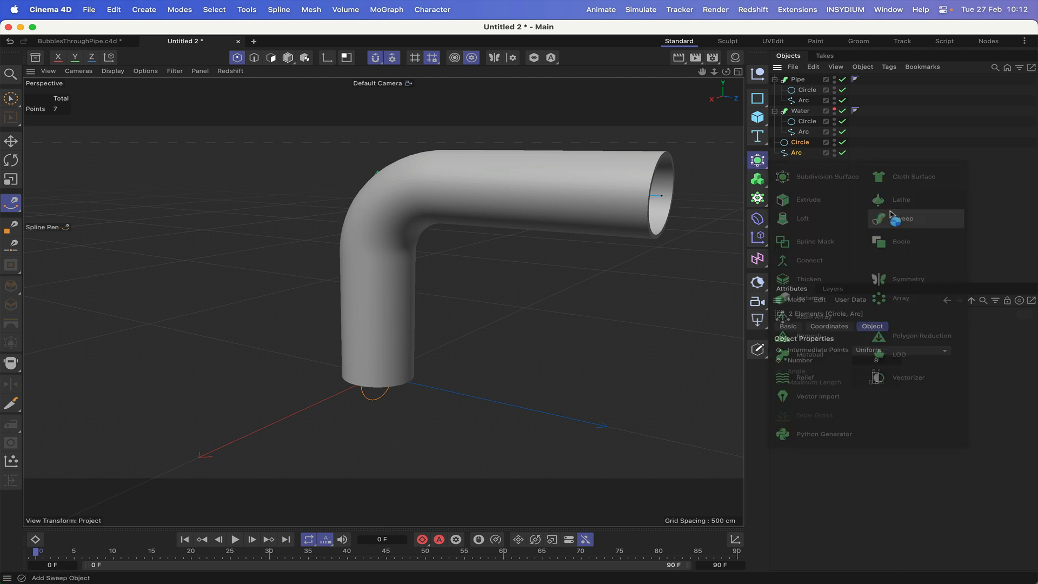
{"action": "left_click_drag", "start_coordinate": [726, 71], "coordinate": [700, 82]}
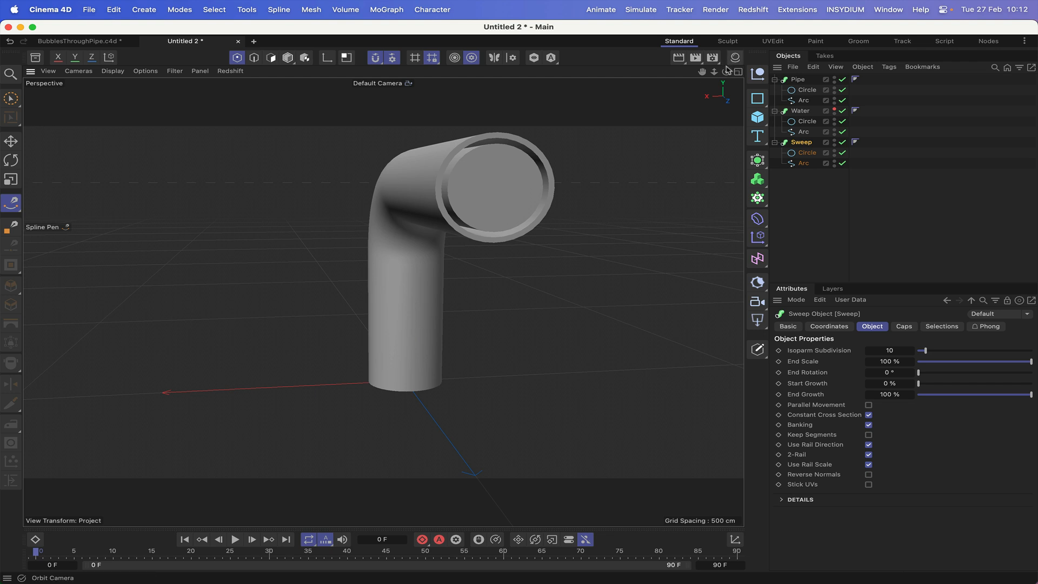
{"action": "left_click_drag", "start_coordinate": [727, 70], "coordinate": [814, 158]}
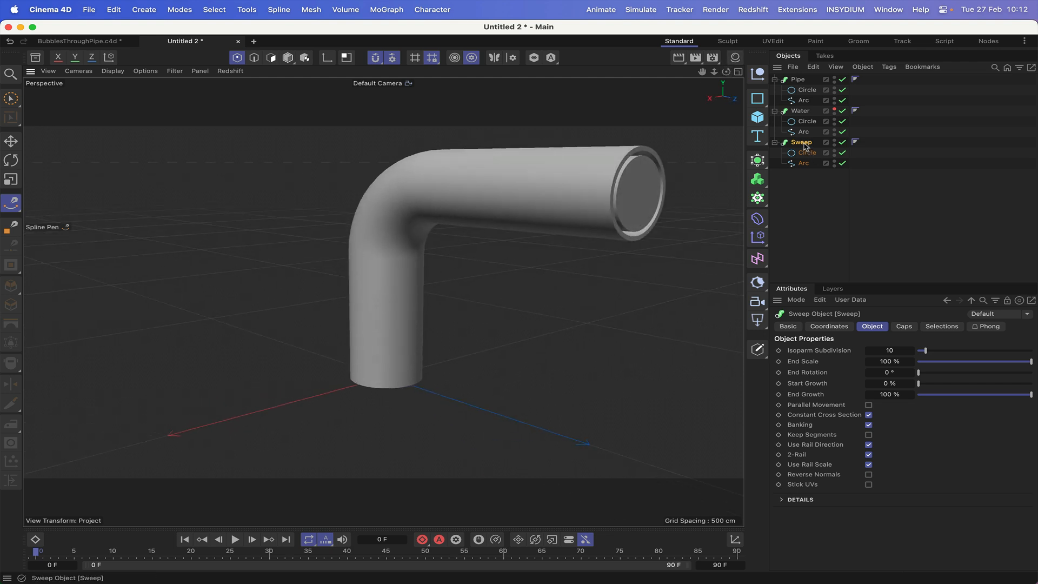
- Rename the third sweep, made from the 40 cm circle, as Inner
{"action": "double_click", "coordinate": [803, 142]}
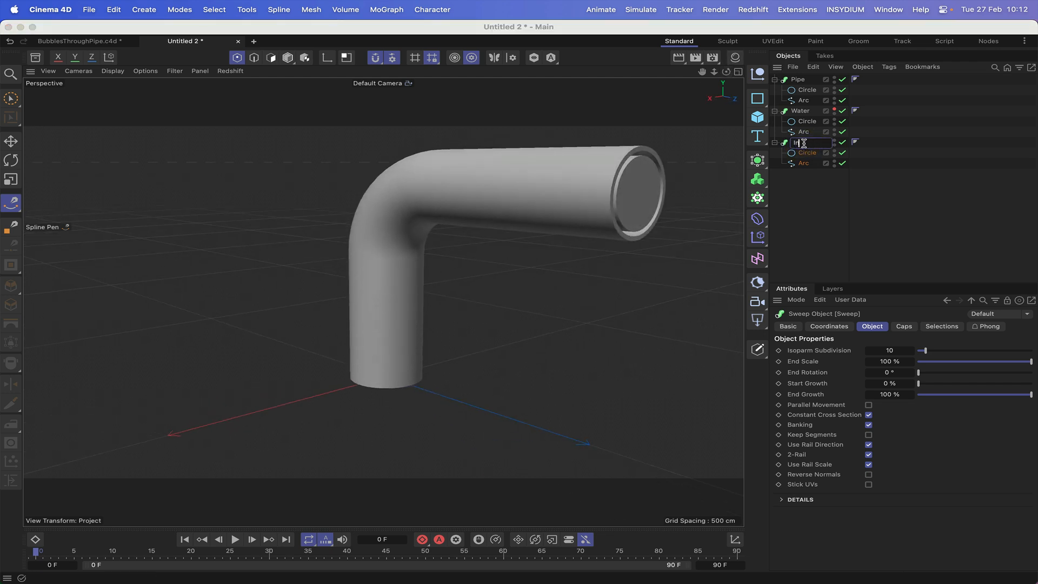
{"action": "type", "text": "Inner"}
{"action": "key", "text": "Return"}
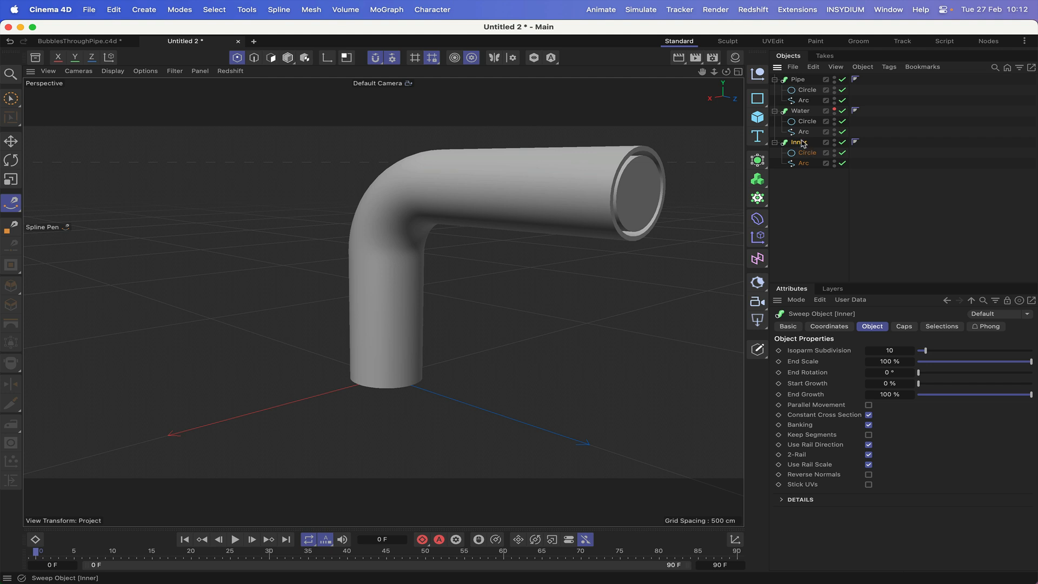
- Convert the Inner sweep to an editable polygon object and delete its selection tags
{"action": "key", "text": "c"}
{"action": "left_click_drag", "start_coordinate": [878, 122], "coordinate": [1033, 161]}
{"action": "key", "text": "Delete"}
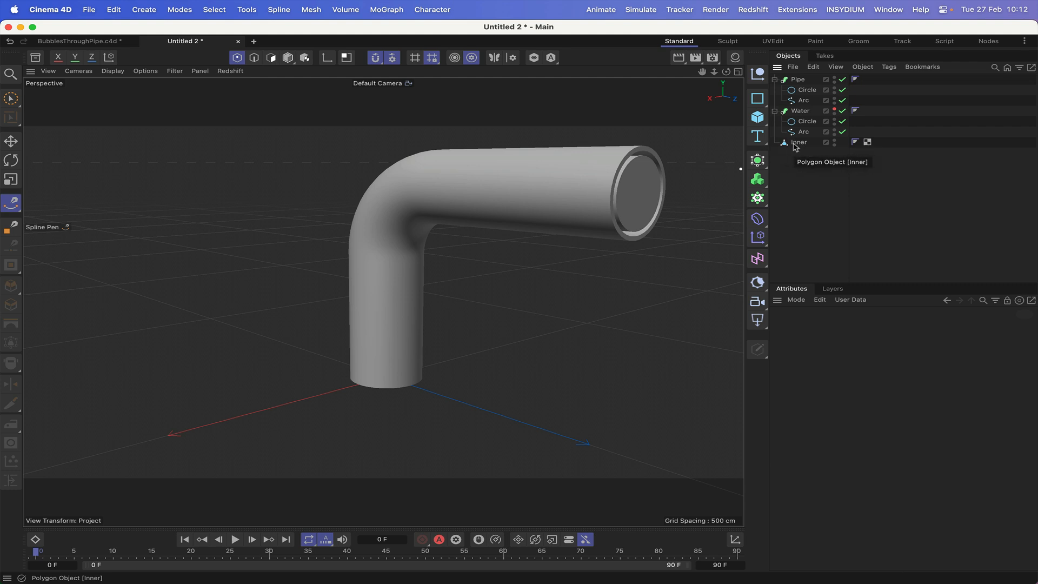
{"action": "left_click_drag", "start_coordinate": [726, 72], "coordinate": [518, 301]}
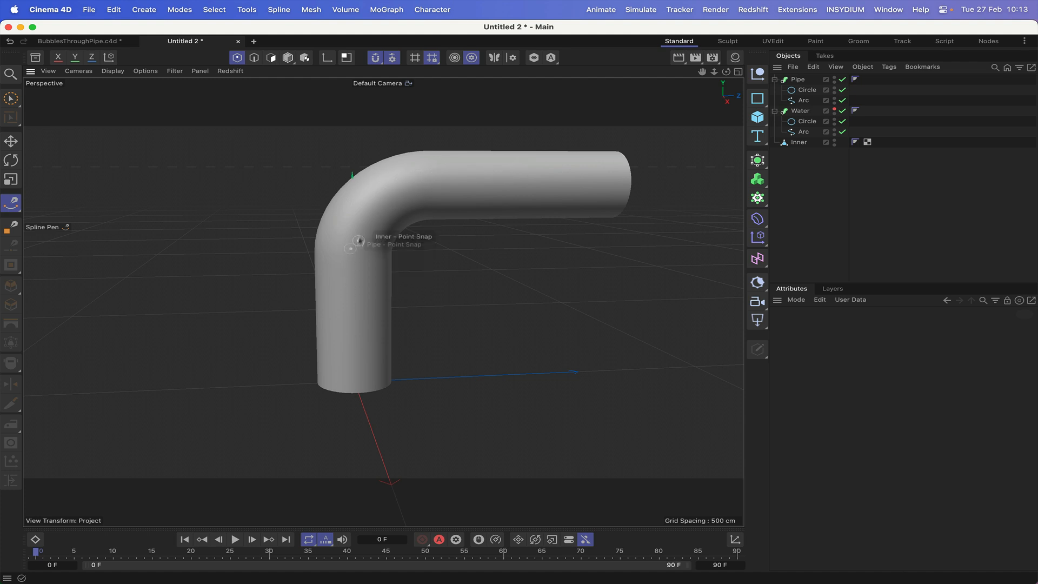
{"action": "left_click_drag", "start_coordinate": [727, 72], "coordinate": [383, 302]}
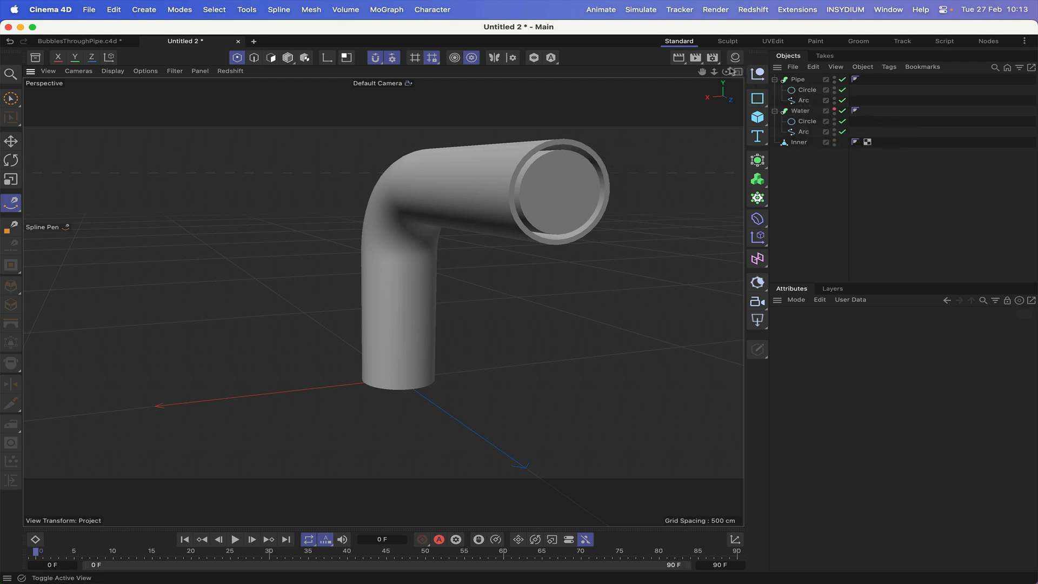
- Undo the tag deletion and the polygon conversion of Inner, restoring it as a sweep
{"action": "left_click", "coordinate": [795, 143]}
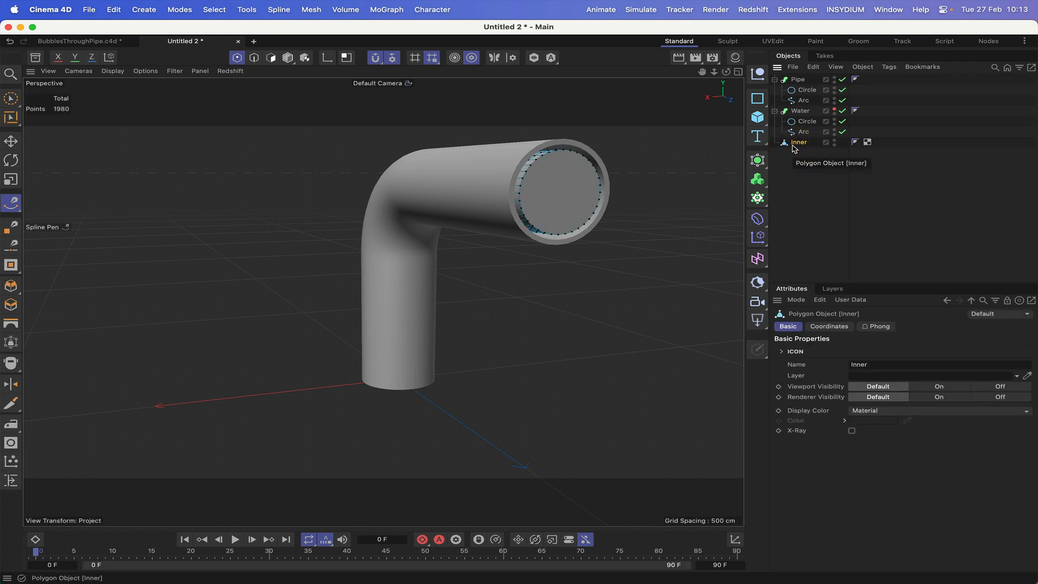
{"action": "key", "text": "super+v"}
{"action": "left_click", "coordinate": [795, 143]}
{"action": "key", "text": "super+z"}
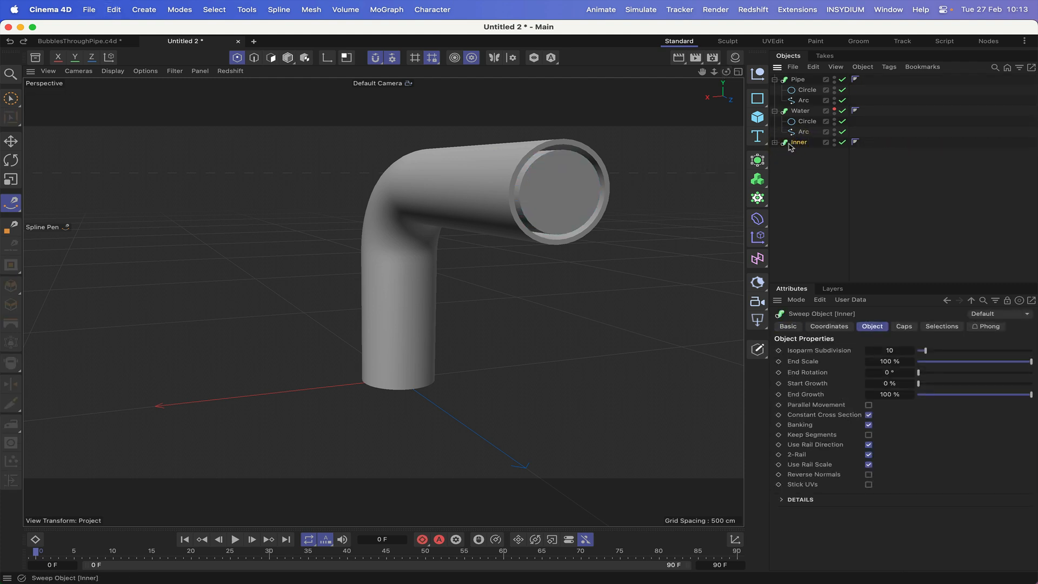
- Turn off the start and end caps of the Inner sweep, and briefly show the Water sweep for comparison
{"action": "left_click", "coordinate": [803, 145]}
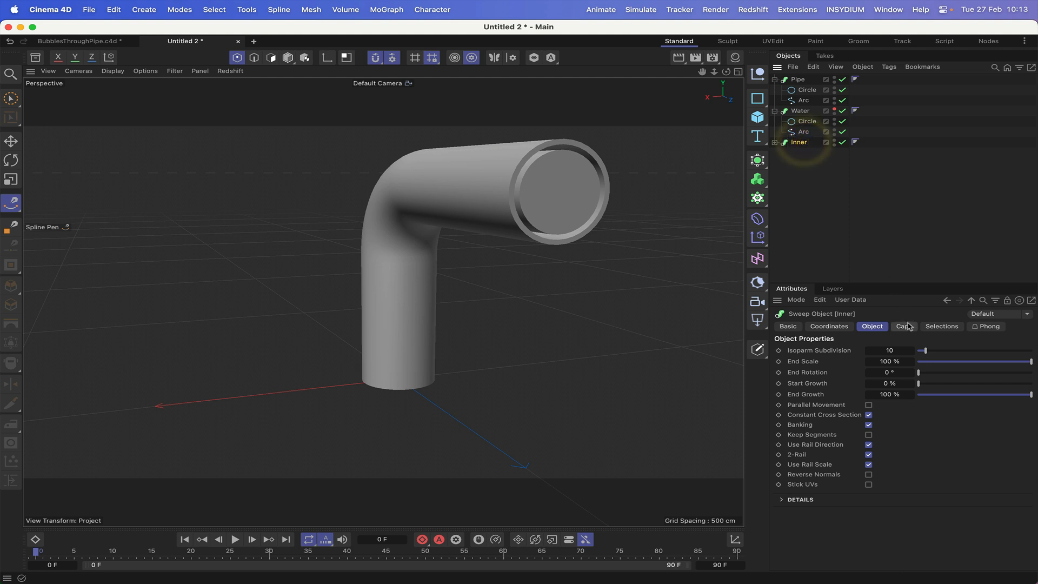
{"action": "left_click", "coordinate": [907, 326]}
{"action": "left_click", "coordinate": [852, 359]}
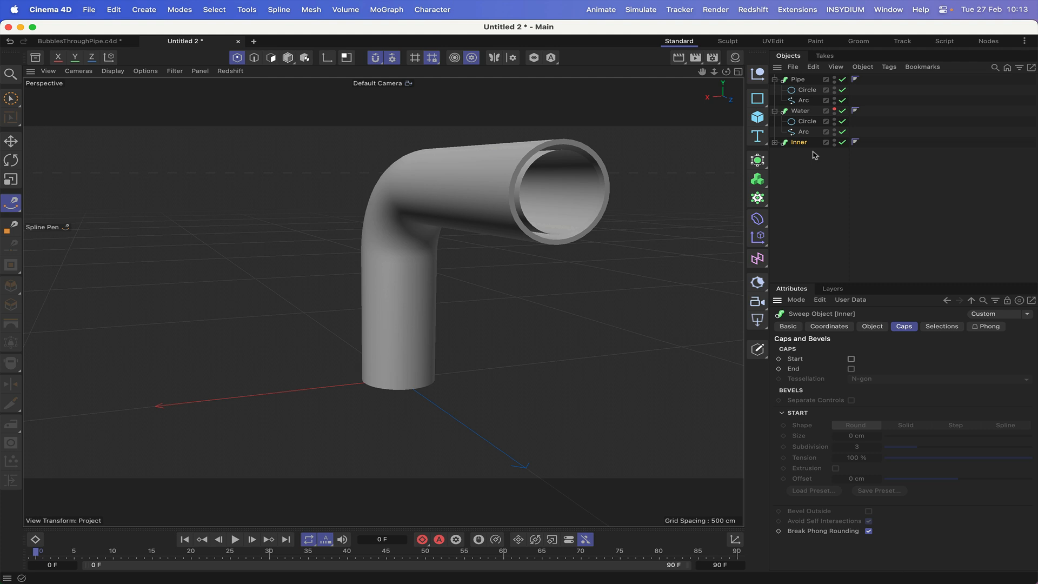
{"action": "left_click", "coordinate": [843, 110]}
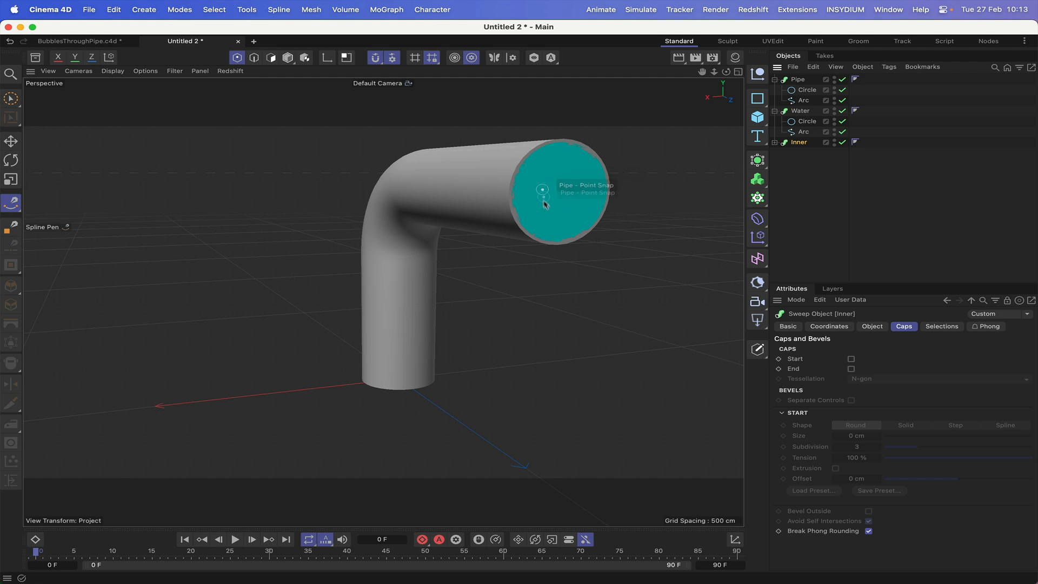
{"action": "left_click", "coordinate": [835, 109]}
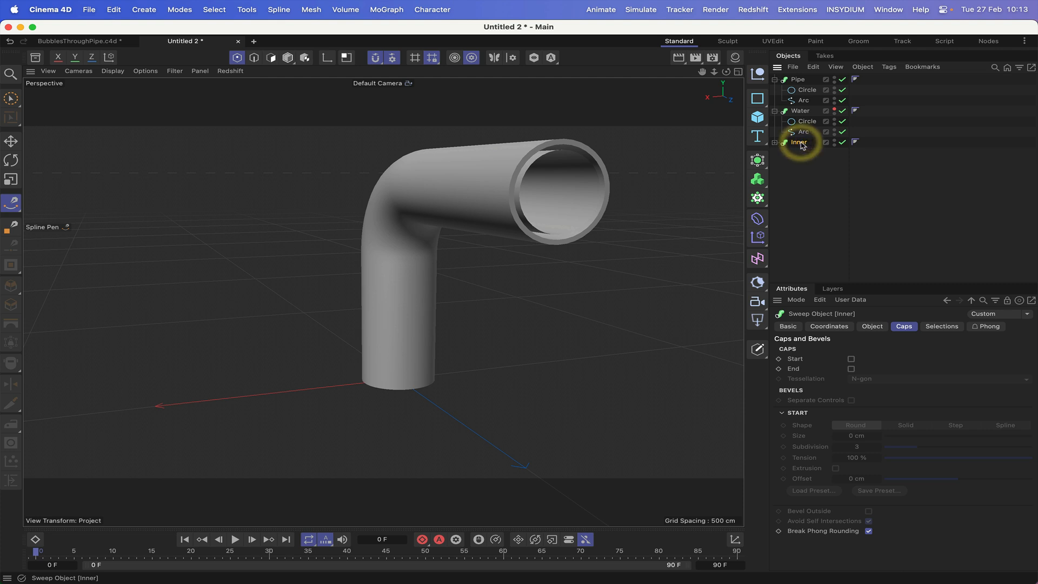
- Make the uncapped Inner sweep editable, remove its selection tags and switch to Model mode
{"action": "key", "text": "c"}
{"action": "left_click_drag", "start_coordinate": [874, 124], "coordinate": [1021, 171]}
{"action": "key", "text": "Delete"}
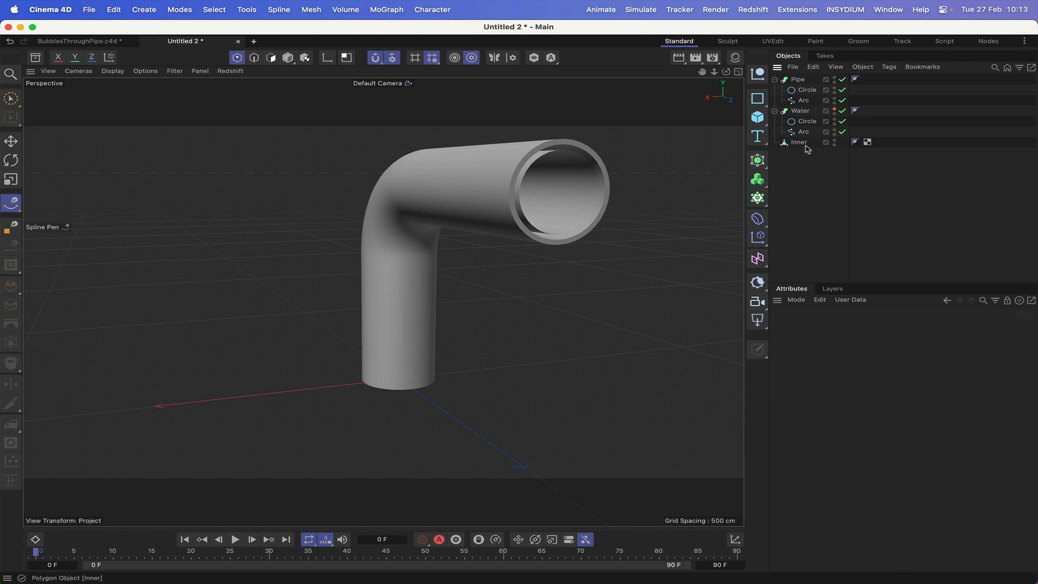
{"action": "left_click", "coordinate": [287, 57]}
{"action": "left_click_drag", "start_coordinate": [726, 72], "coordinate": [383, 302]}
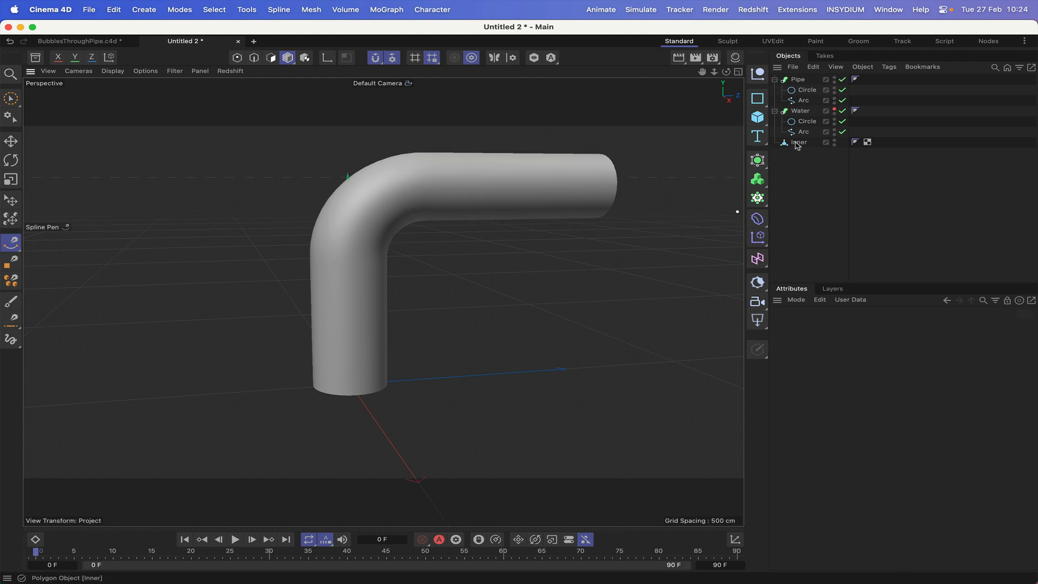
- Add a Display tag to the Pipe sweep
{"action": "left_click", "coordinate": [798, 79]}
{"action": "left_click", "coordinate": [889, 67]}
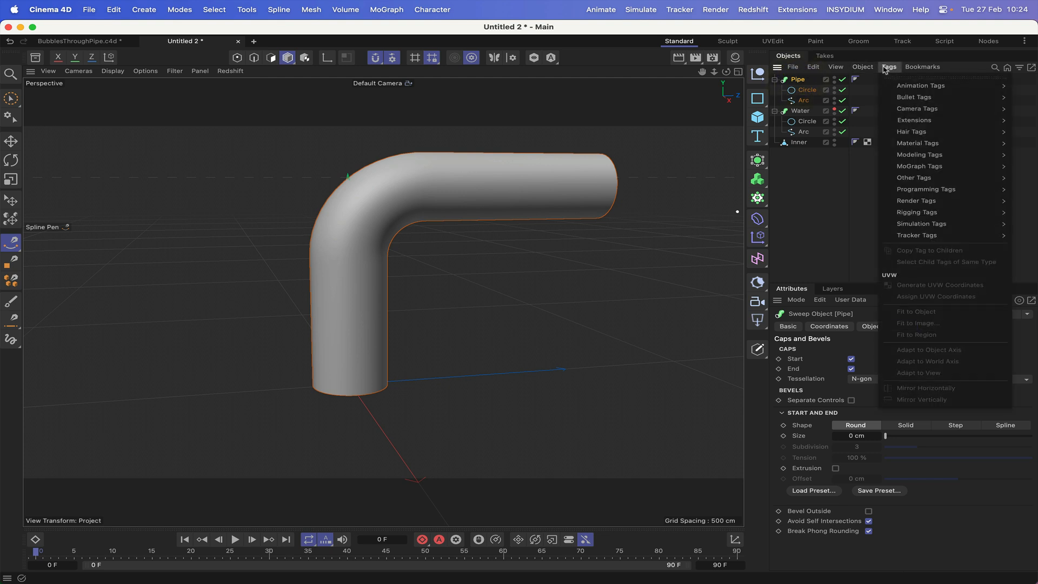
{"action": "mouse_move", "coordinate": [908, 205]}
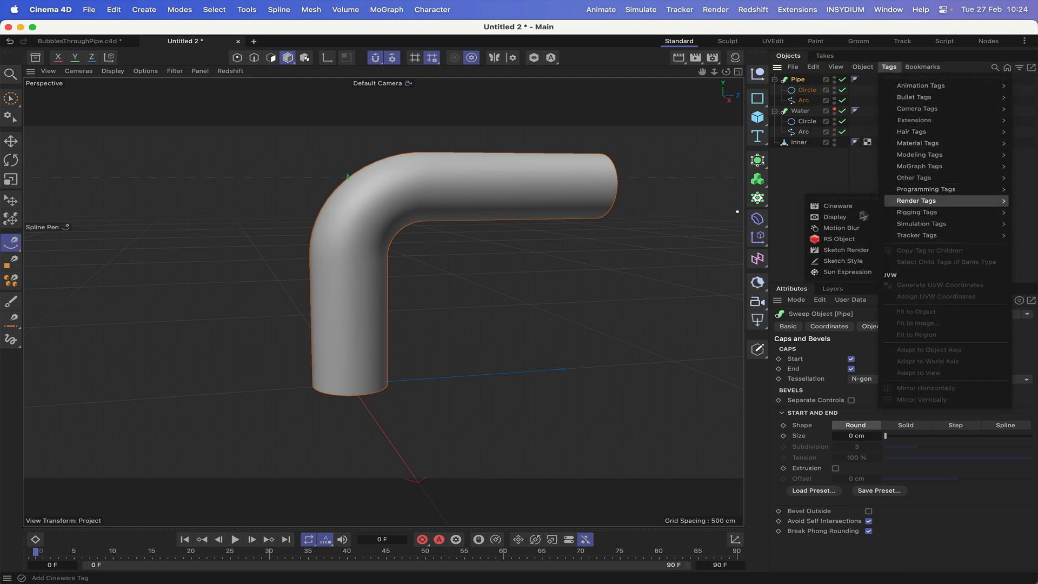
{"action": "left_click", "coordinate": [836, 217]}
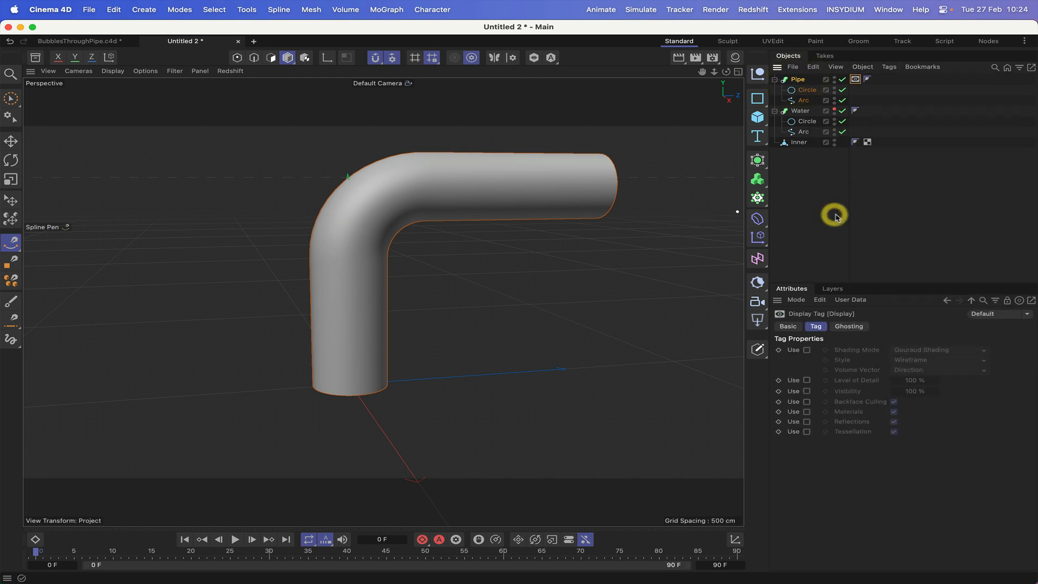
- Enable the shading override on Pipe's Display tag, with Isoparms style and Lines shading mode
{"action": "left_click", "coordinate": [807, 350]}
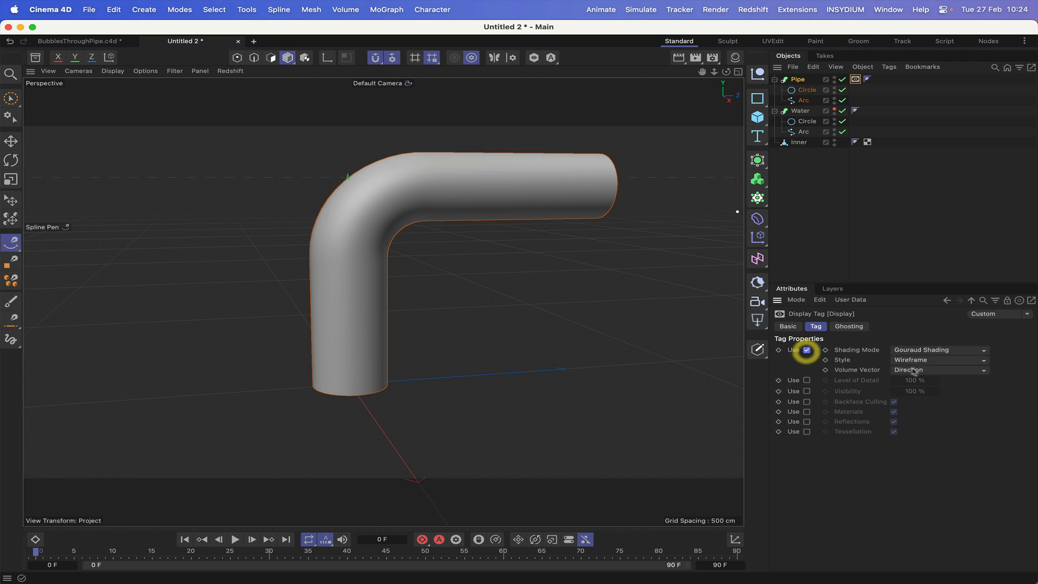
{"action": "left_click", "coordinate": [918, 361]}
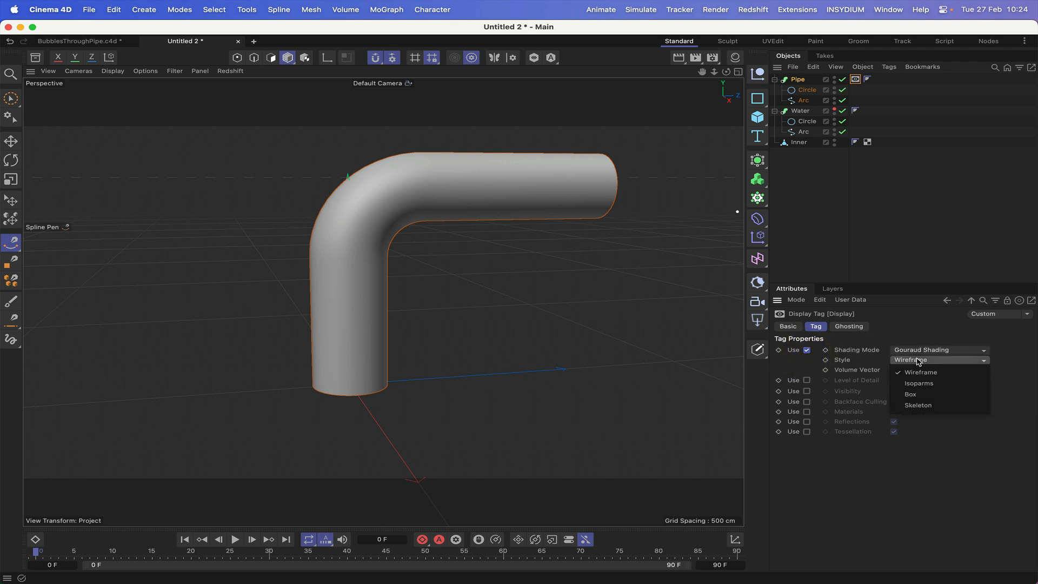
{"action": "left_click", "coordinate": [925, 383]}
{"action": "left_click", "coordinate": [926, 351]}
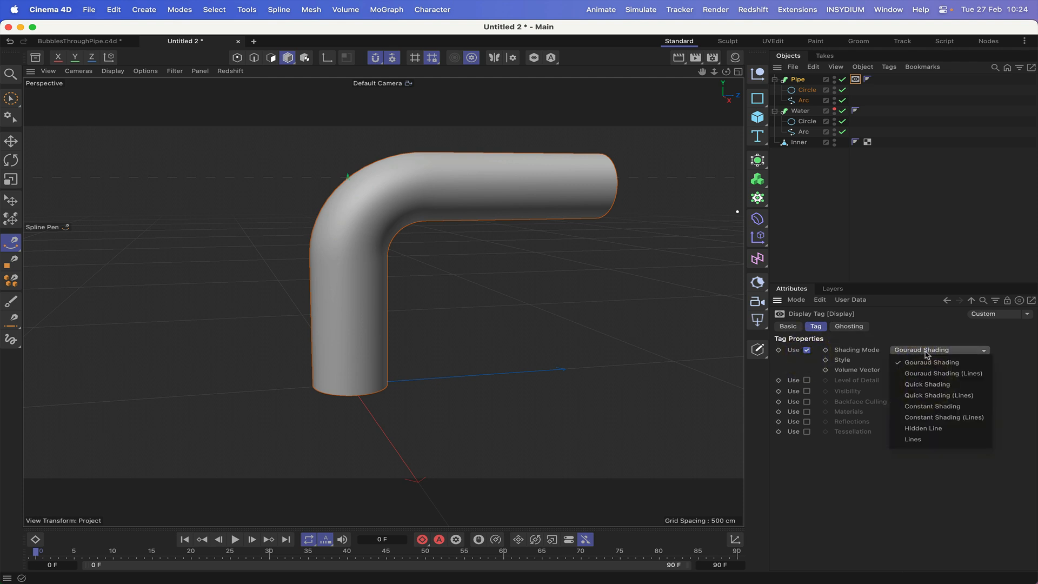
{"action": "left_click", "coordinate": [928, 440]}
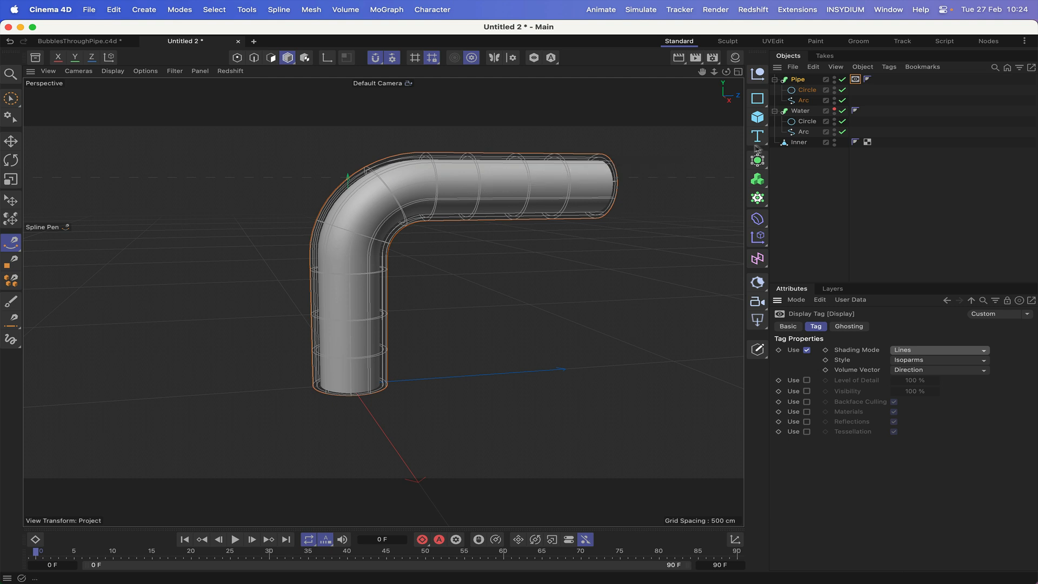
- Copy Pipe's Display tag onto Inner and Water, and make the Water sweep visible in the viewport
{"action": "left_click", "coordinate": [800, 144]}
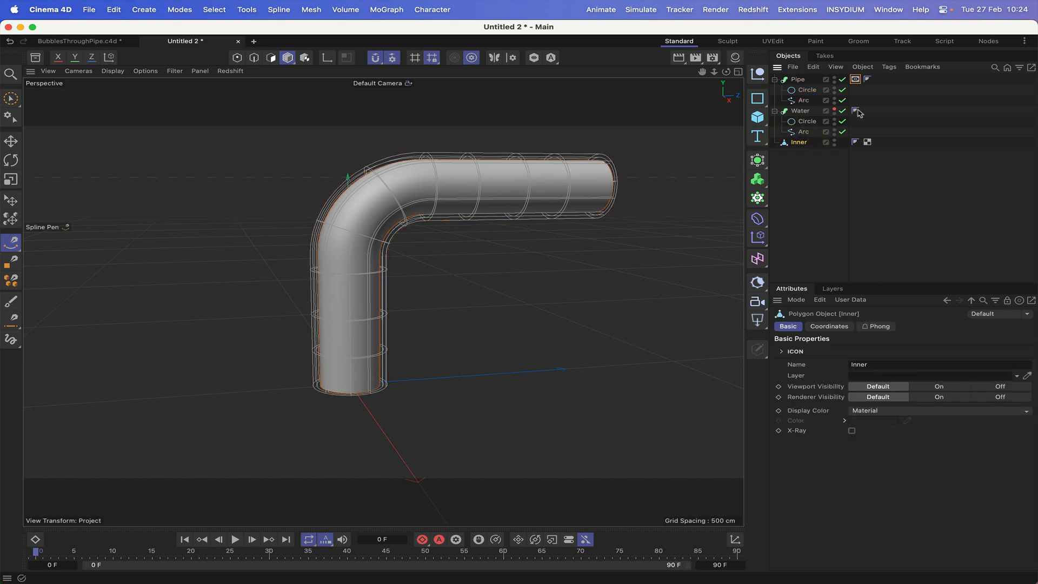
{"action": "left_click", "coordinate": [856, 80]}
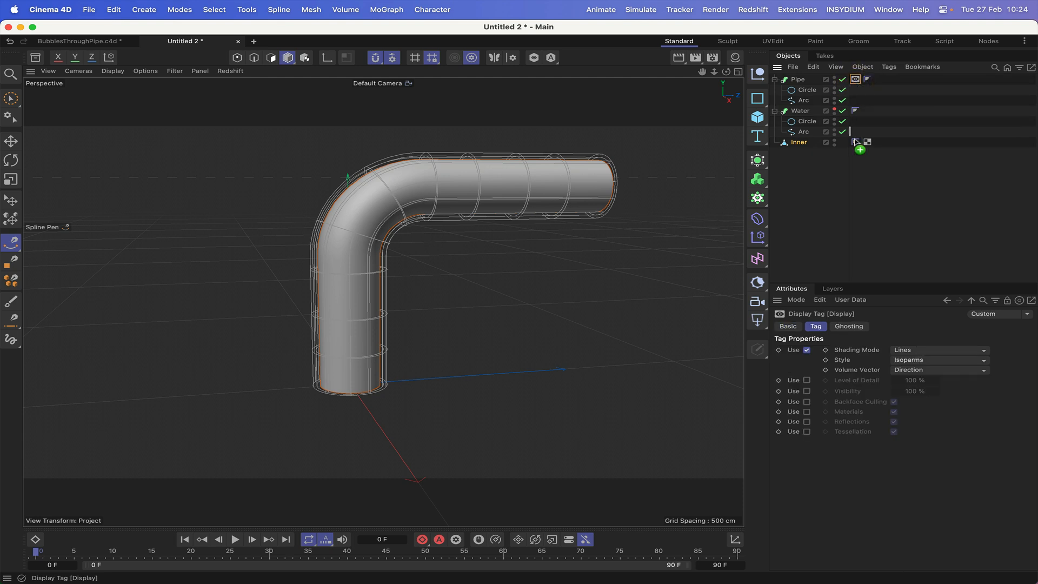
{"action": "left_click_drag", "start_coordinate": [854, 146], "coordinate": [854, 143], "text": "ctrl"}
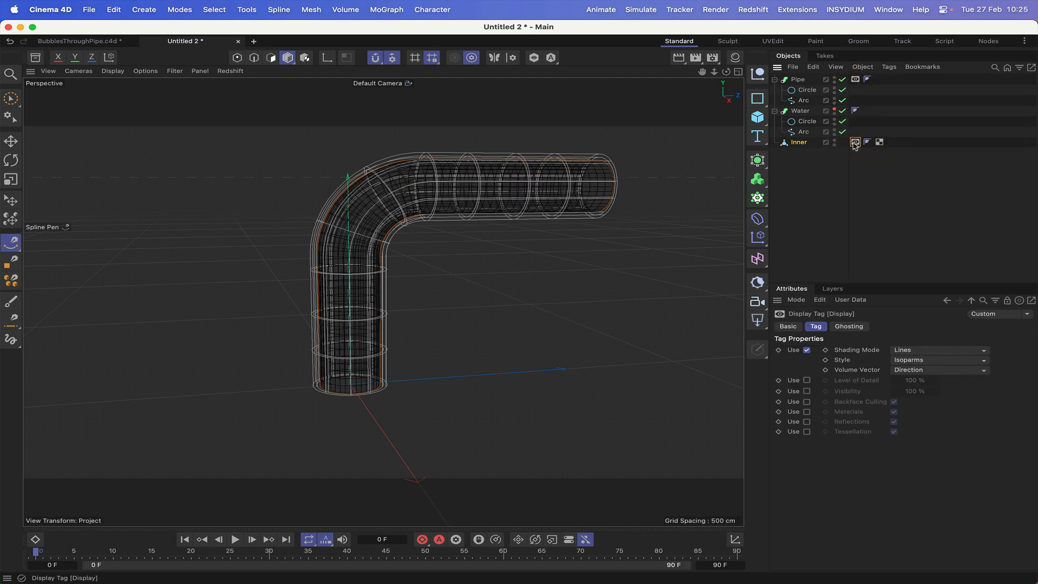
{"action": "left_click_drag", "start_coordinate": [854, 145], "coordinate": [851, 112], "text": "ctrl"}
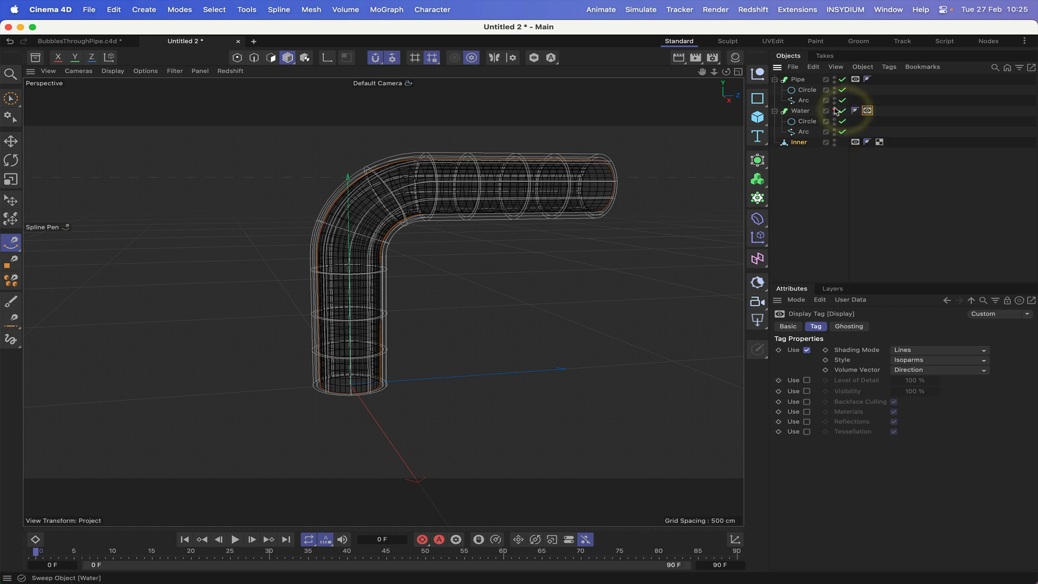
{"action": "left_click", "coordinate": [844, 110]}
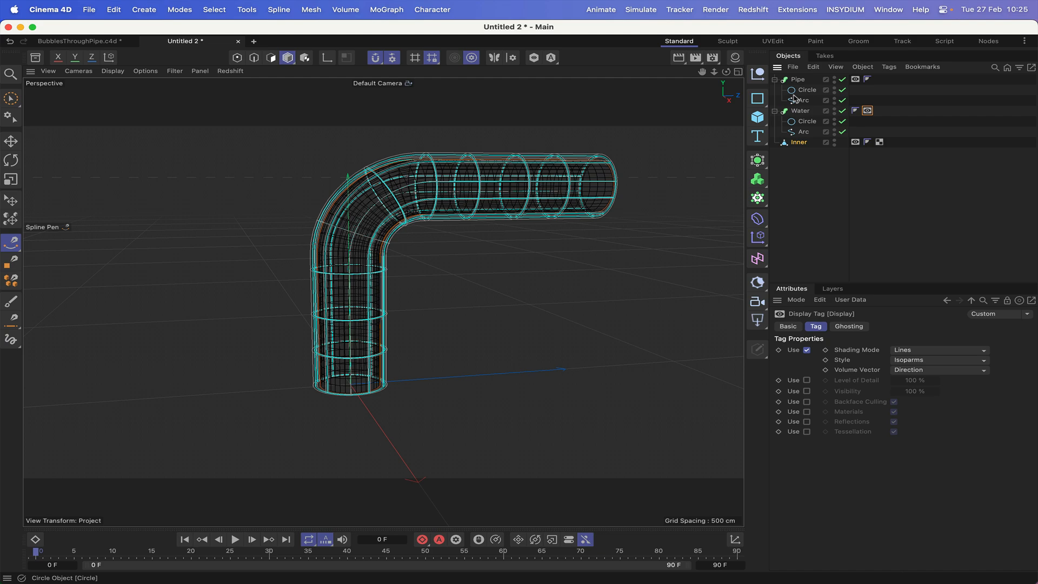
{"action": "left_click", "coordinate": [817, 172]}
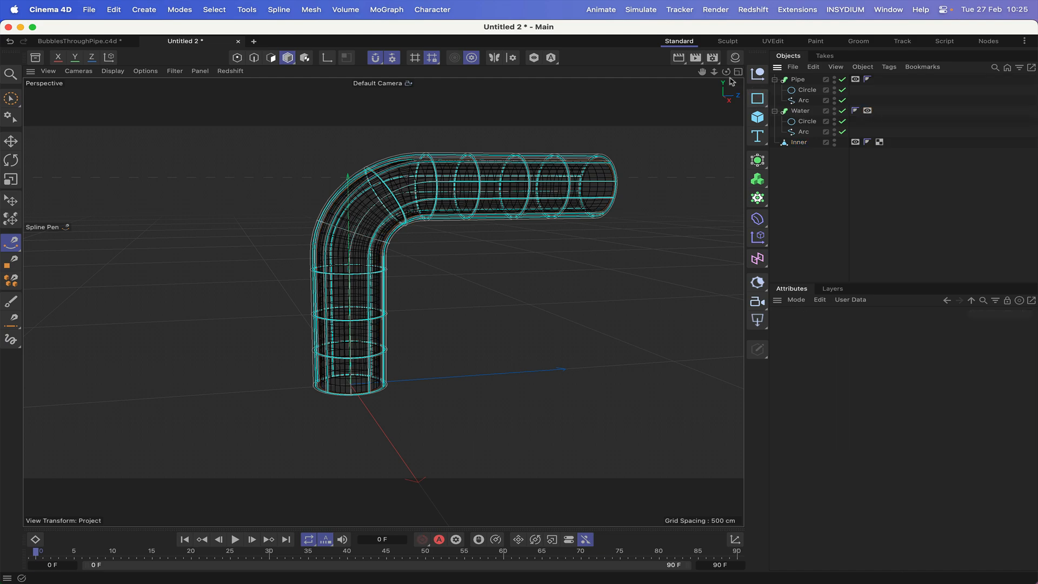
{"action": "left_click_drag", "start_coordinate": [726, 72], "coordinate": [763, 66]}
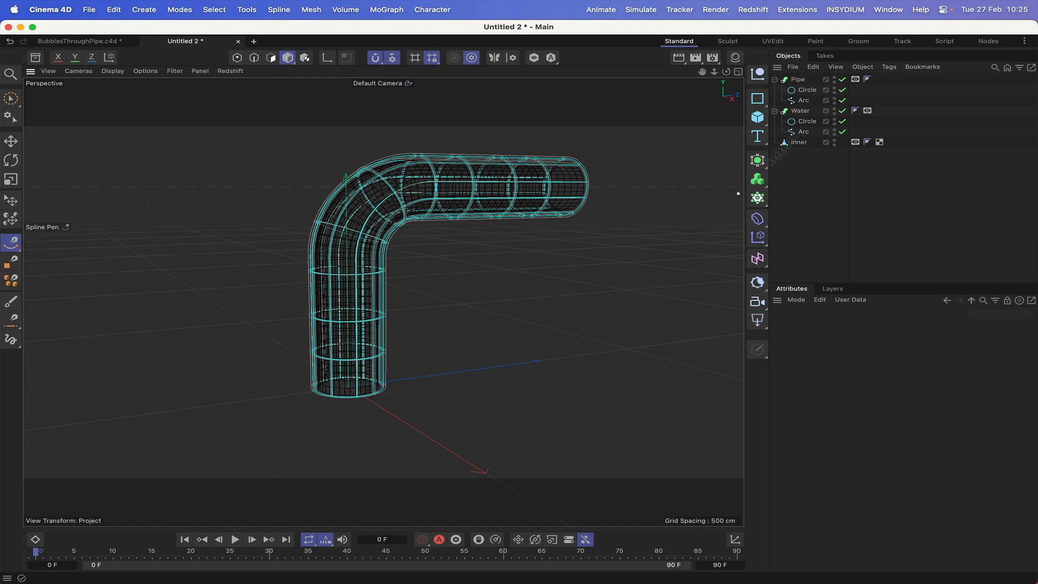
- Add a Disc primitive at the base of the pipe with an outer radius of 40 cm
{"action": "left_click", "coordinate": [758, 117]}
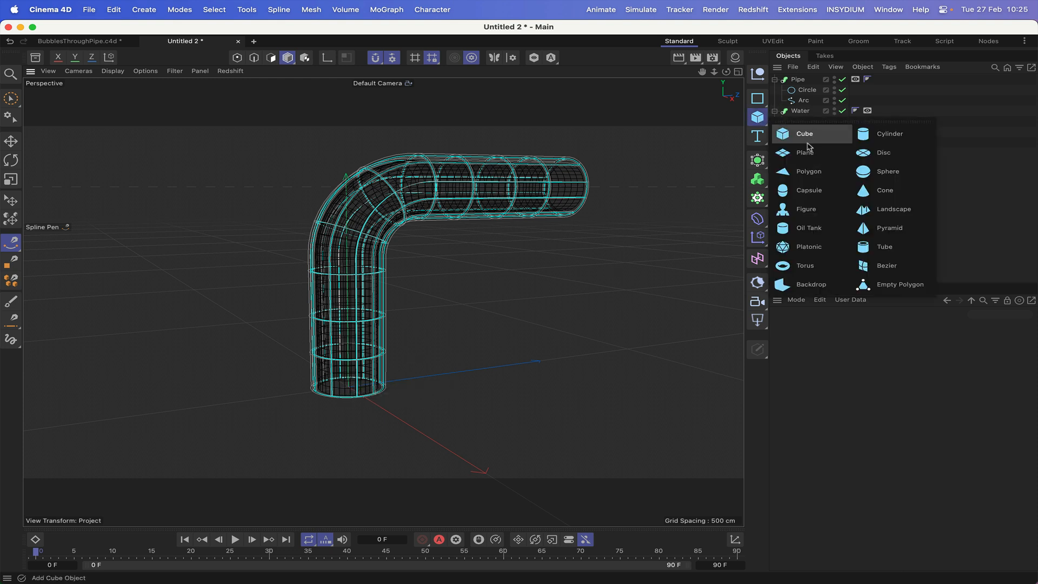
{"action": "left_click", "coordinate": [883, 153]}
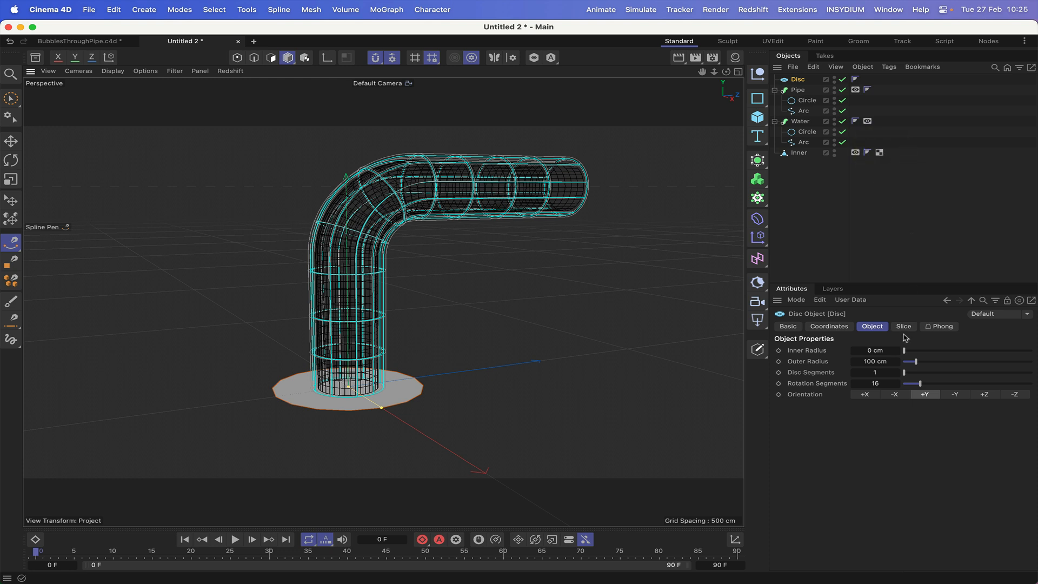
{"action": "left_click", "coordinate": [873, 361]}
{"action": "type", "text": "40"}
{"action": "key", "text": "Return"}
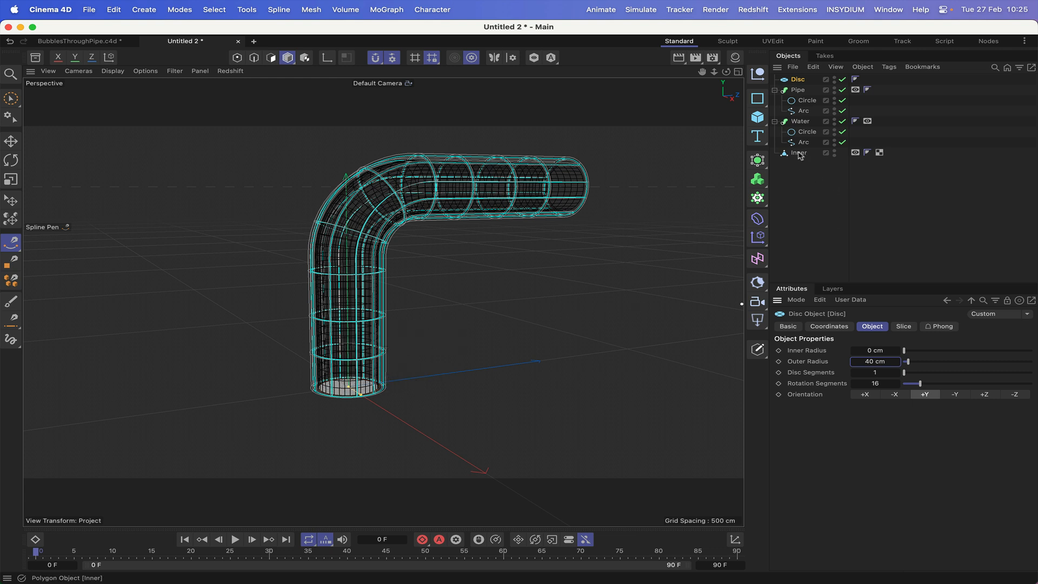
- Place the Disc below Inner in the object hierarchy and convert it to an editable polygon object
{"action": "left_click_drag", "start_coordinate": [803, 81], "coordinate": [795, 172]}
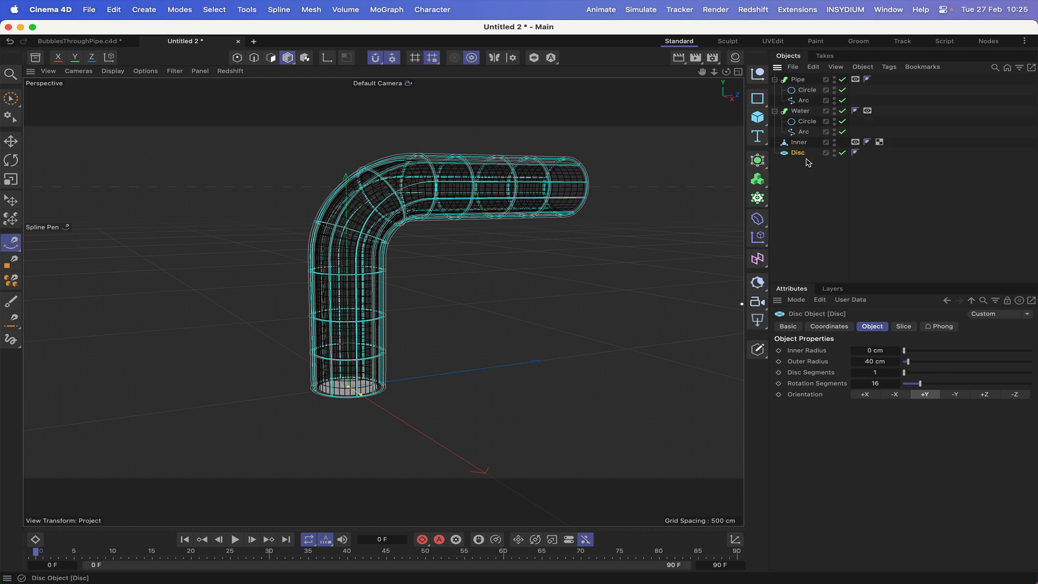
{"action": "key", "text": "c"}
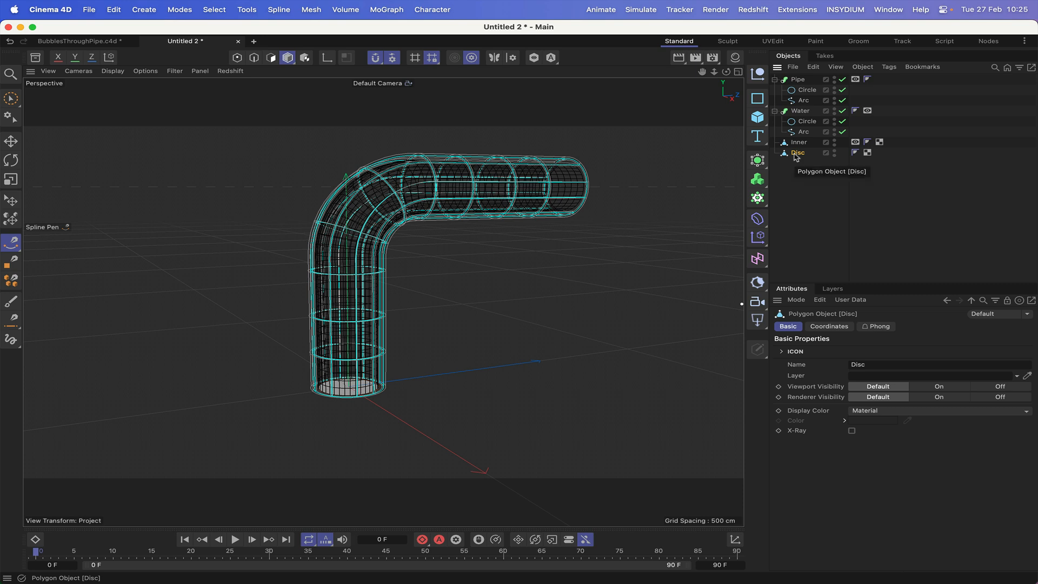
- Add a Sphere primitive to the scene at the base of the pipe
{"action": "left_click_drag", "start_coordinate": [727, 71], "coordinate": [642, 91]}
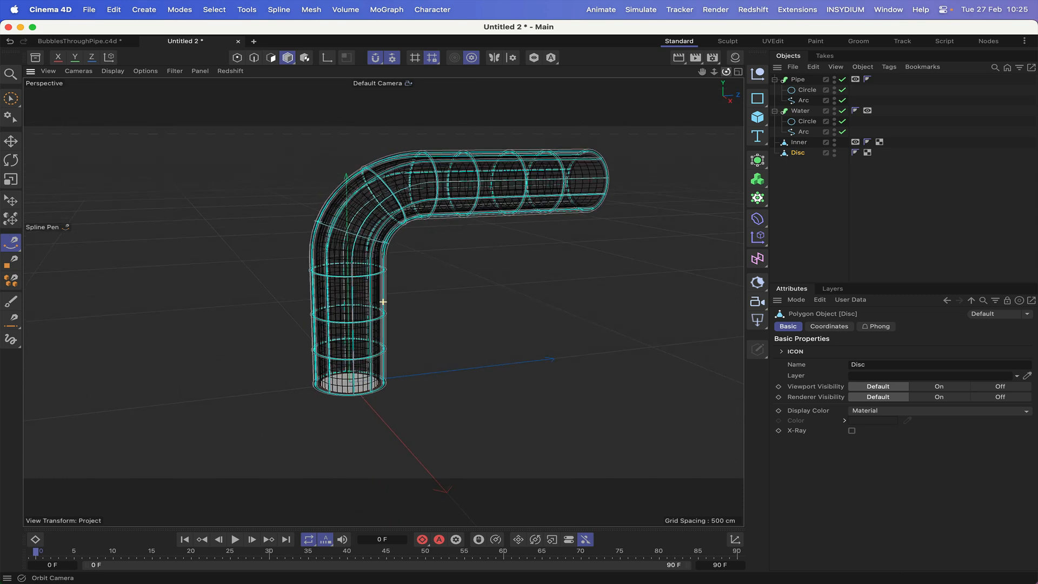
{"action": "left_click", "coordinate": [757, 117]}
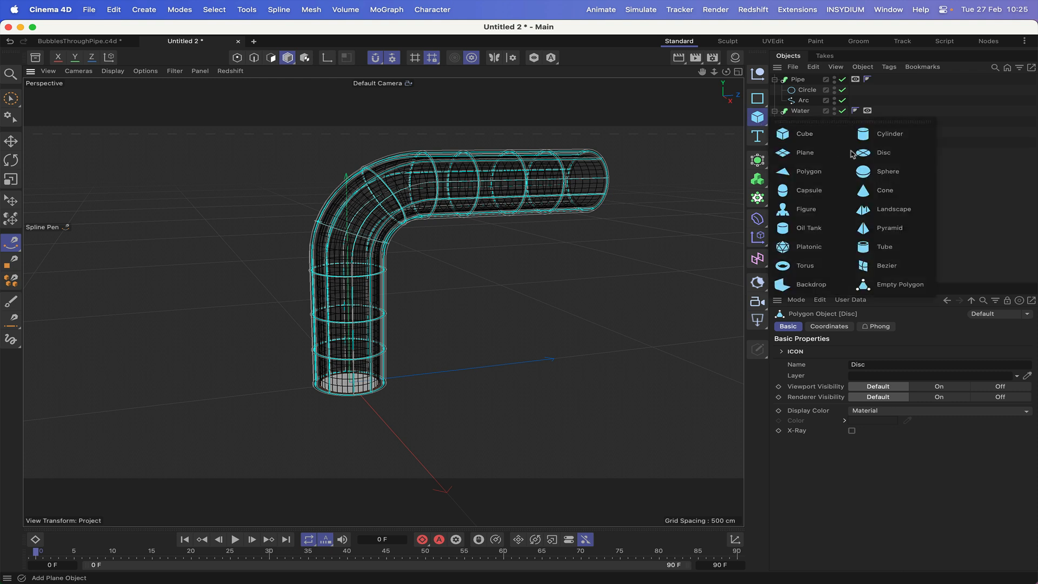
{"action": "left_click", "coordinate": [879, 174]}
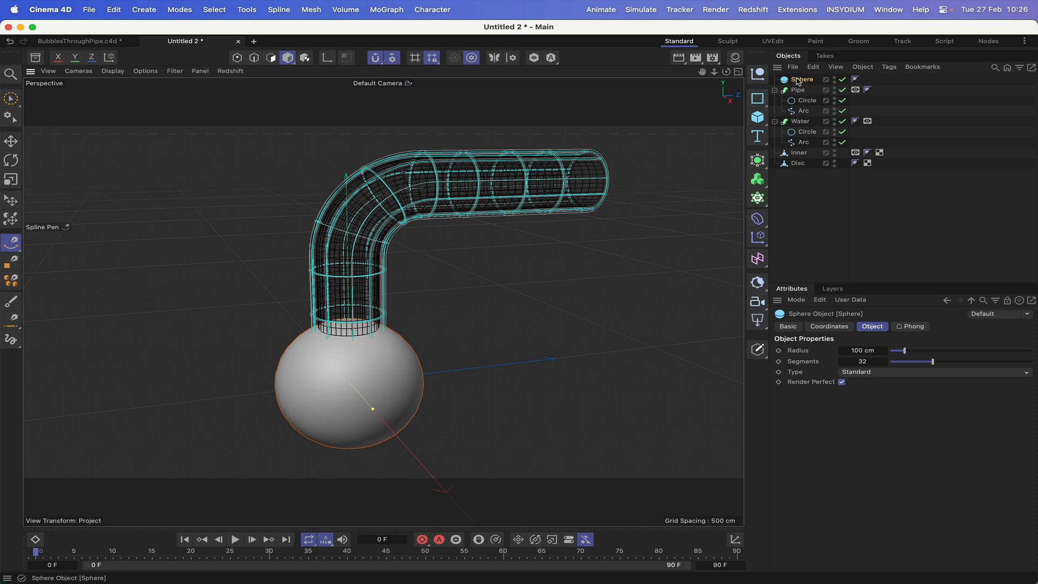
{"action": "left_click", "coordinate": [857, 350]}
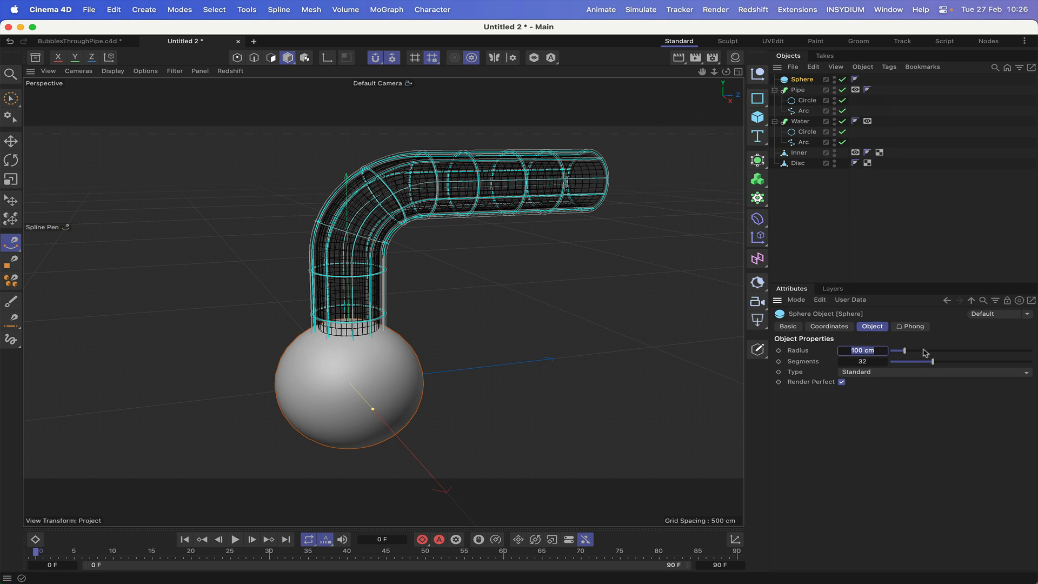
{"action": "type", "text": "40"}
{"action": "key", "text": "Return"}
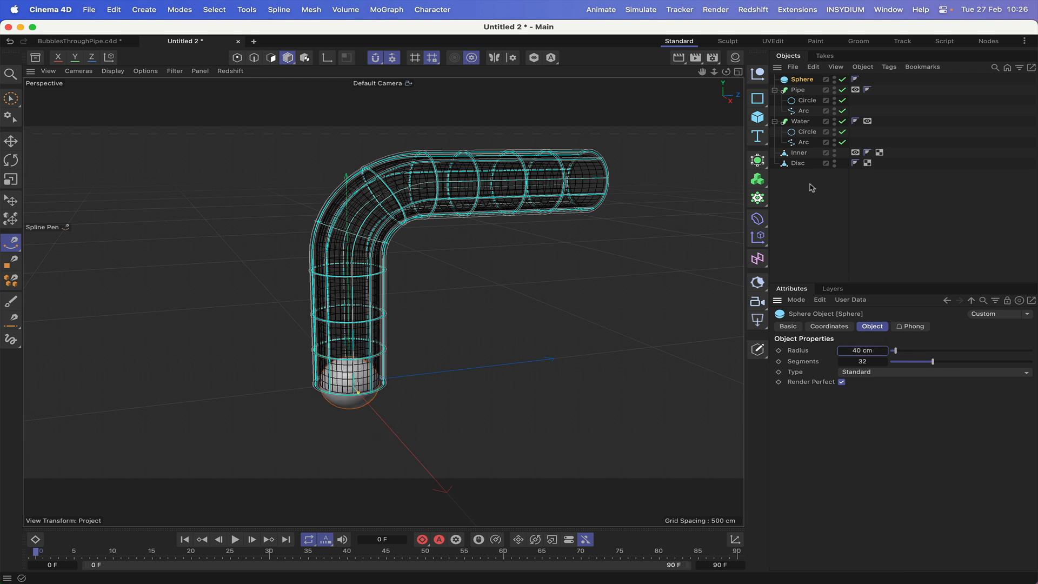
- Set the Sphere's radius to 4 cm and type to Icosahedron, and move it below Disc in the object hierarchy
{"action": "left_click", "coordinate": [855, 351]}
{"action": "type", "text": "5"}
{"action": "key", "text": "Return"}
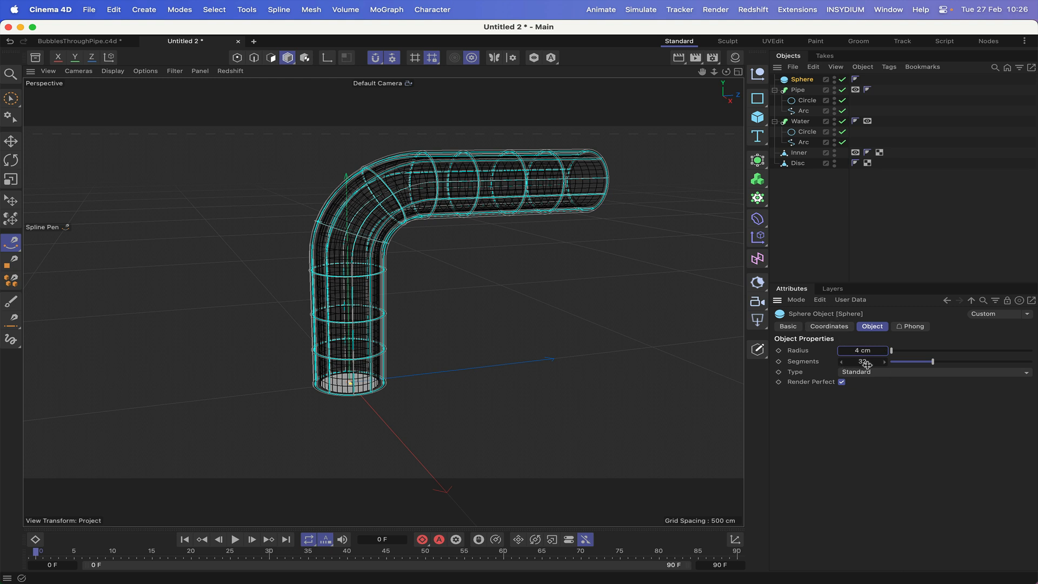
{"action": "left_click", "coordinate": [867, 374]}
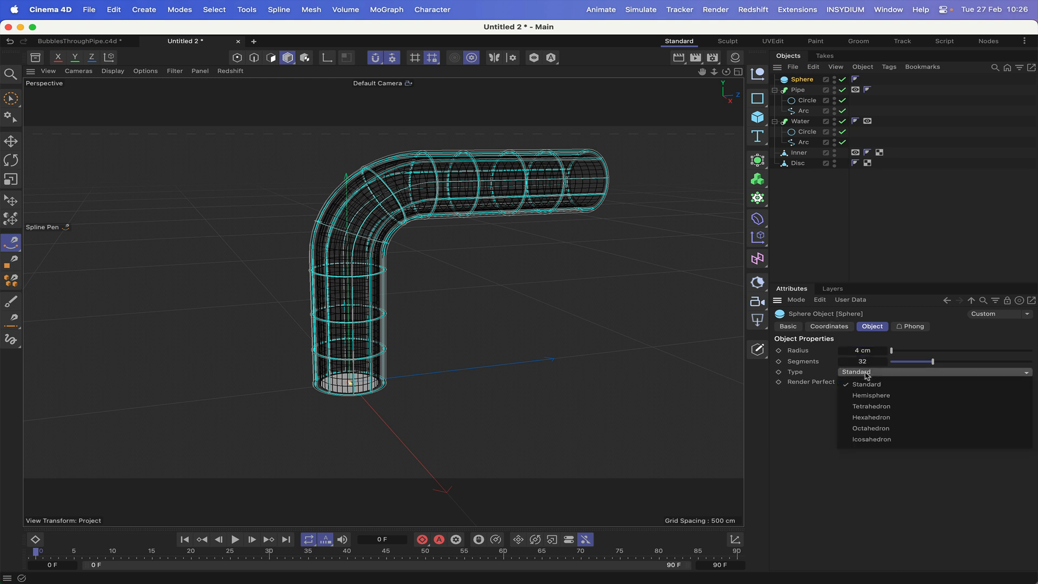
{"action": "left_click", "coordinate": [868, 439]}
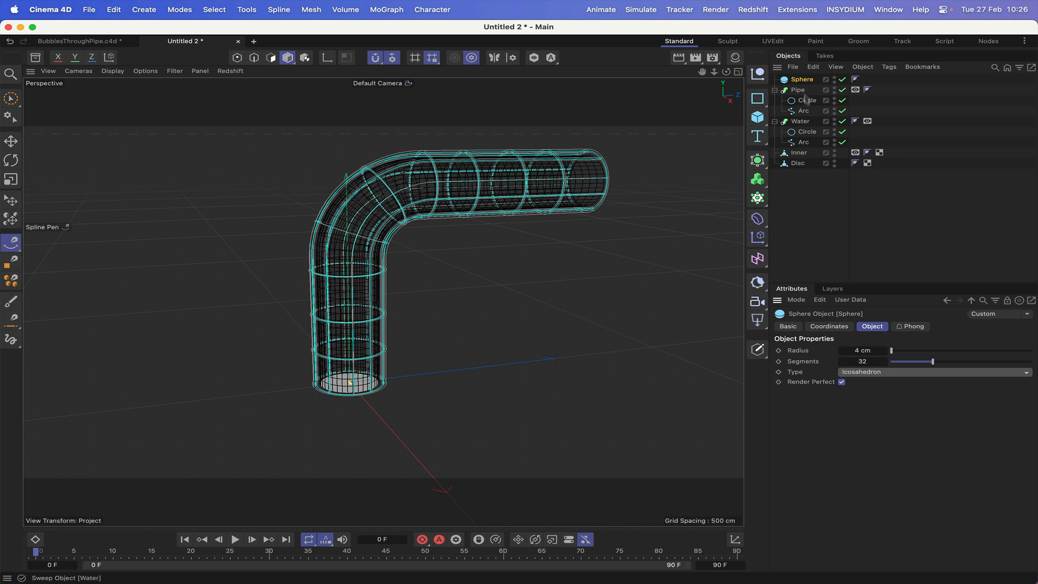
{"action": "left_click_drag", "start_coordinate": [802, 79], "coordinate": [791, 171]}
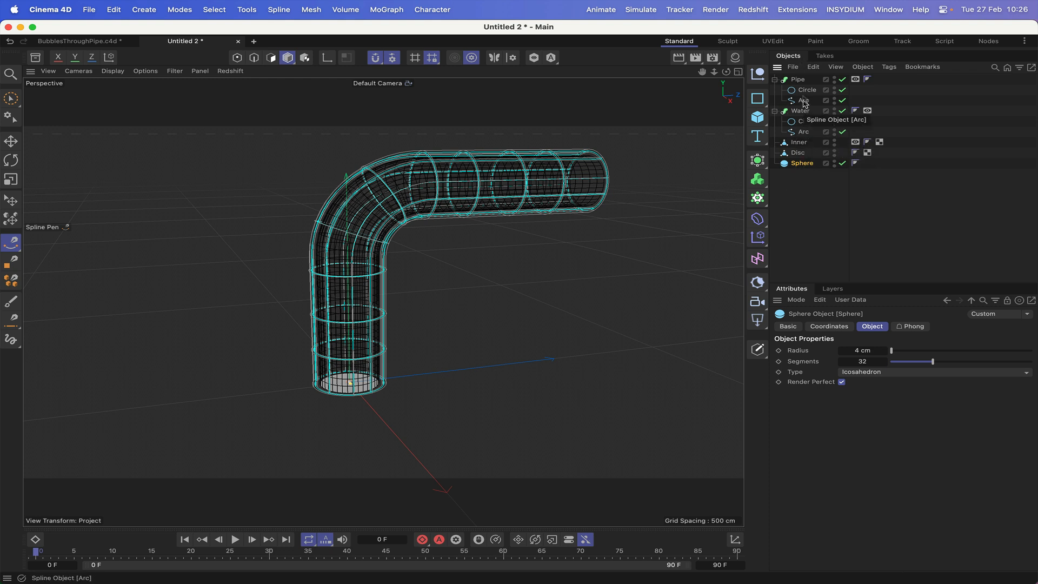
- Add a null object named Xpresso and give it an XPresso tag
{"action": "left_click", "coordinate": [759, 73]}
{"action": "double_click", "coordinate": [800, 80]}
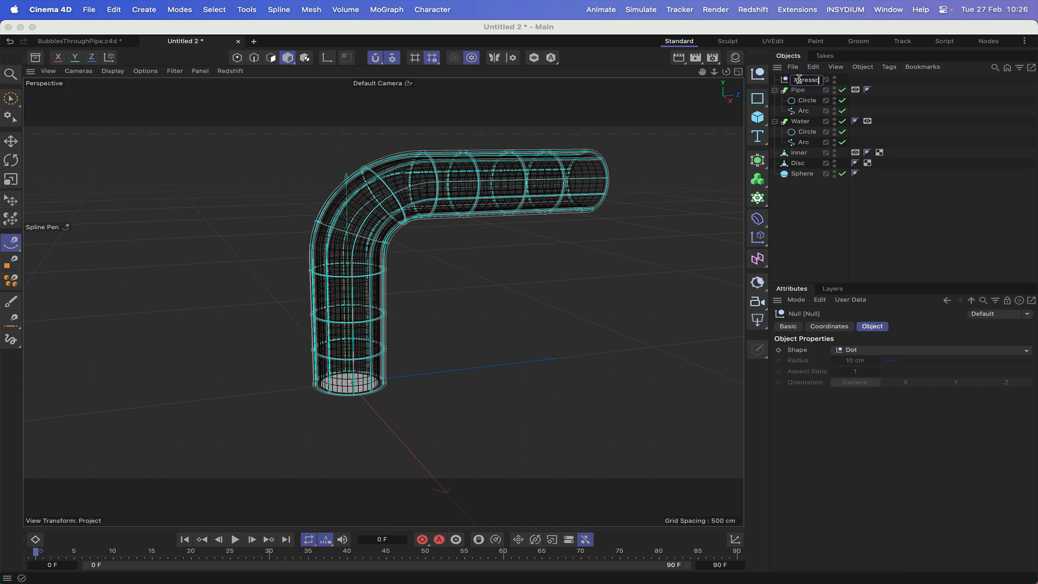
{"action": "key", "text": "Return"}
{"action": "left_click", "coordinate": [889, 66]}
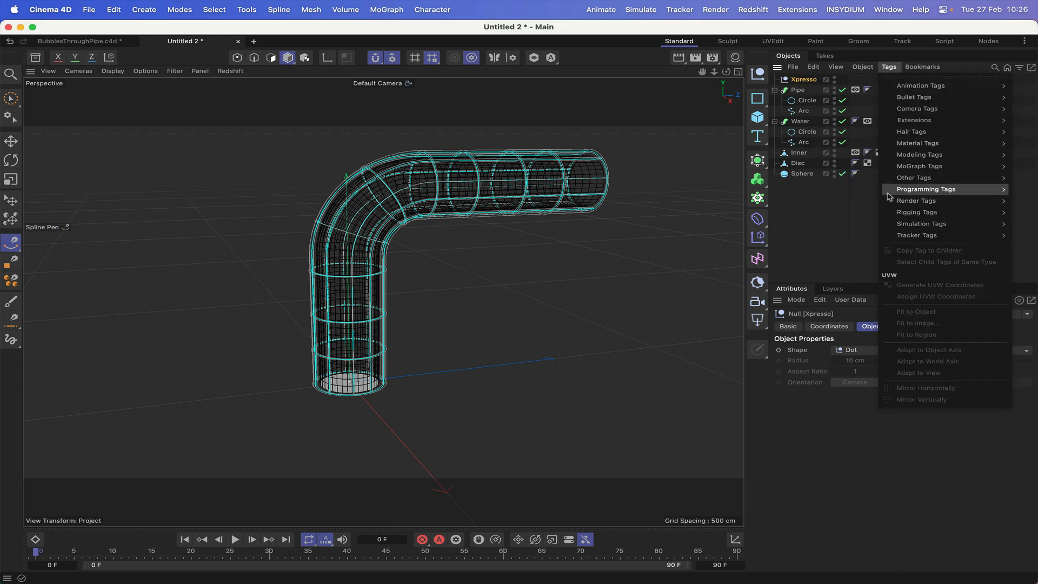
{"action": "mouse_move", "coordinate": [924, 189]}
{"action": "left_click", "coordinate": [851, 227]}
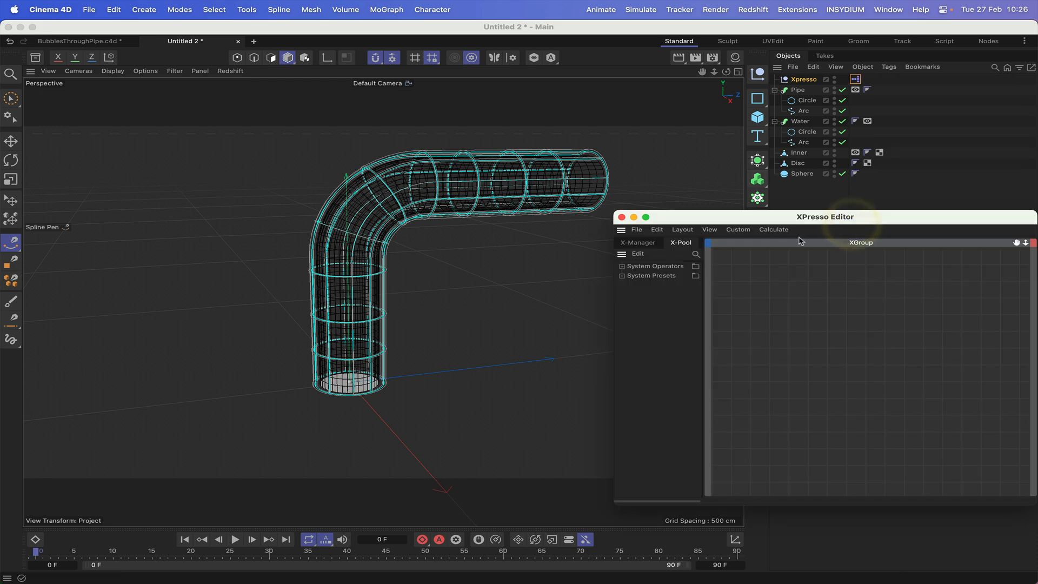
- Move the XPresso Editor window over the upper part of the viewport and make it wider and shorter so the pipe shows
{"action": "left_click_drag", "start_coordinate": [810, 217], "coordinate": [308, 36]}
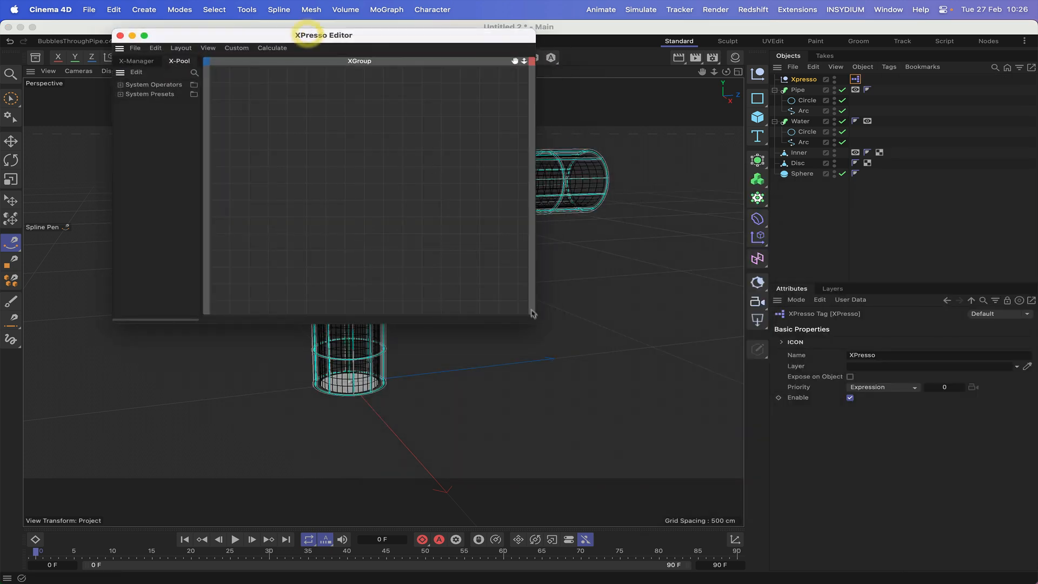
{"action": "left_click_drag", "start_coordinate": [533, 320], "coordinate": [643, 170]}
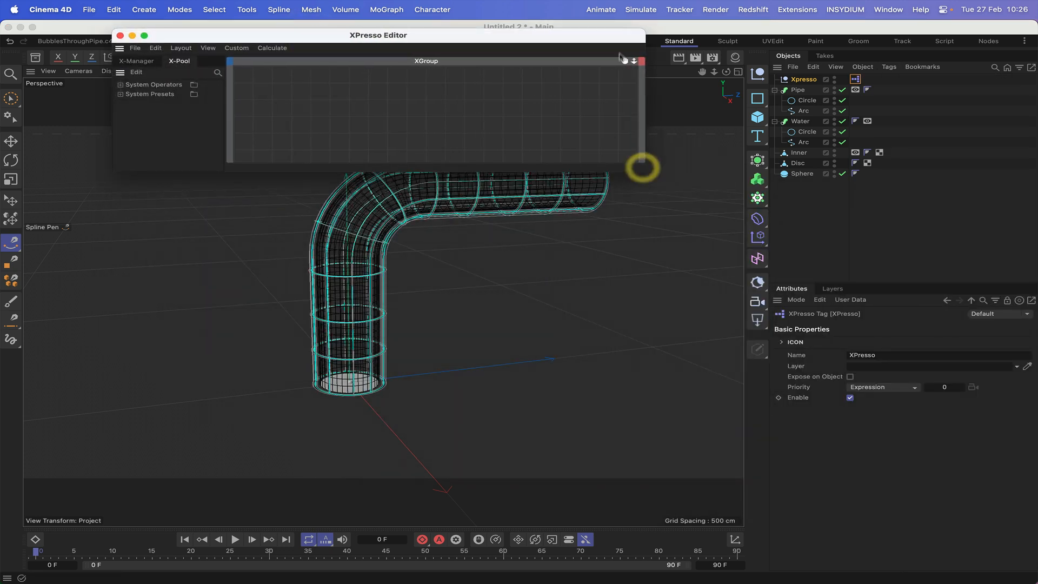
{"action": "left_click_drag", "start_coordinate": [619, 40], "coordinate": [509, 31]}
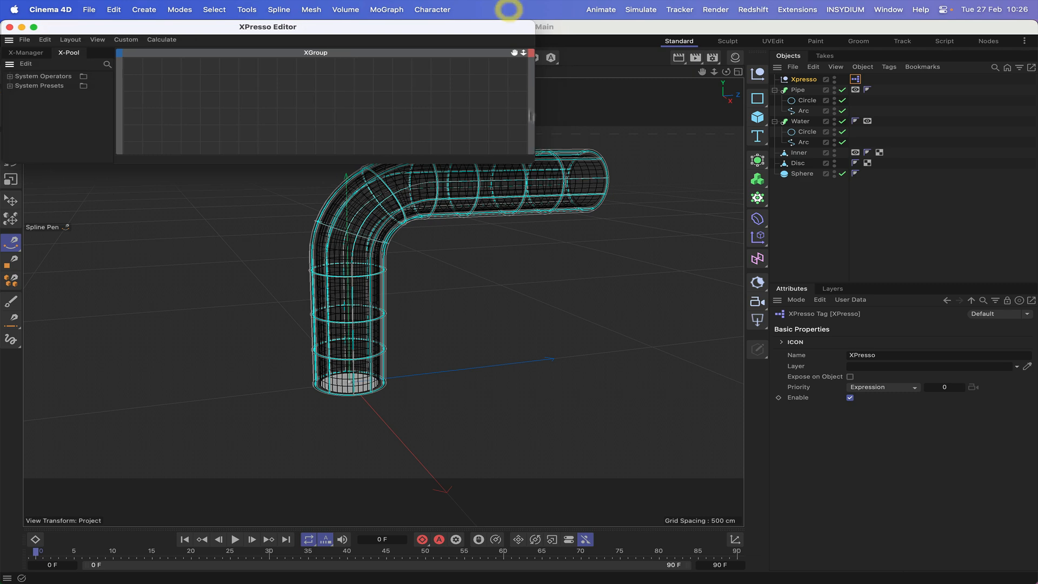
{"action": "left_click_drag", "start_coordinate": [534, 160], "coordinate": [582, 161]}
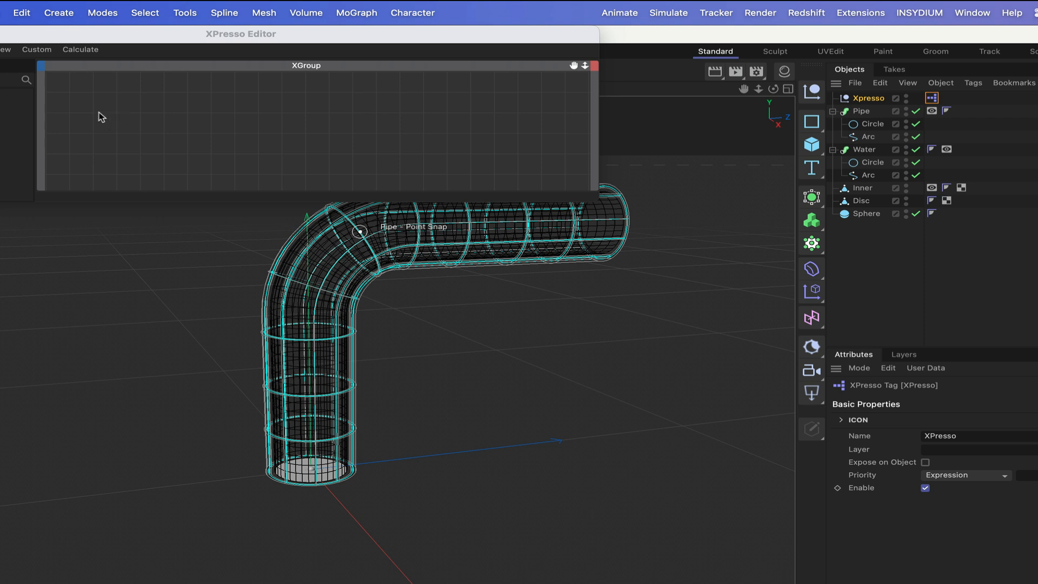
- Add a Thinking Particles PMatterWaves generator node to the XGroup and place it near the graph's left side
{"action": "right_click", "coordinate": [101, 117]}
{"action": "mouse_move", "coordinate": [146, 141]}
{"action": "mouse_move", "coordinate": [273, 146]}
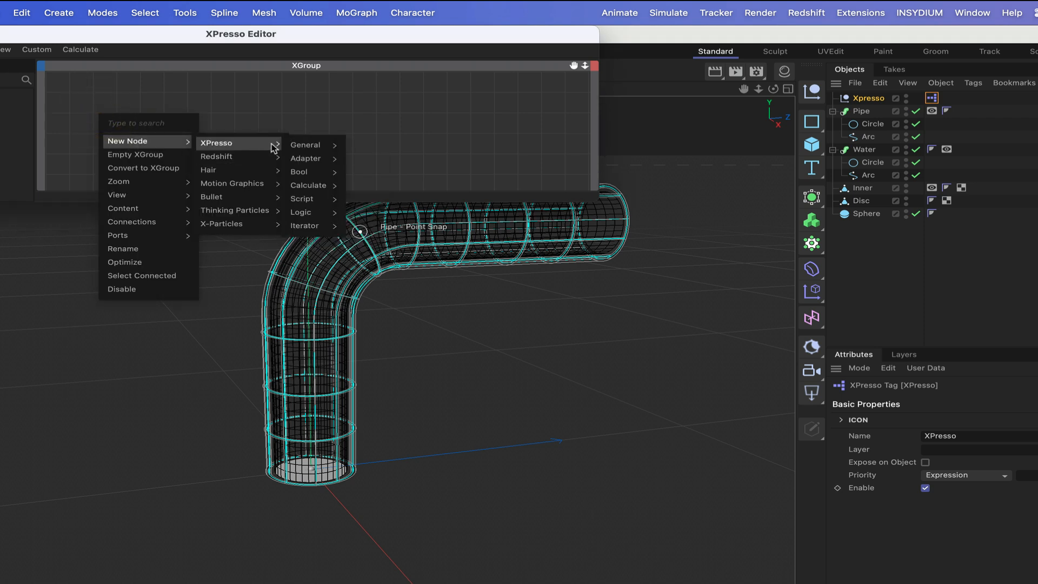
{"action": "mouse_move", "coordinate": [237, 210]}
{"action": "mouse_move", "coordinate": [310, 218]}
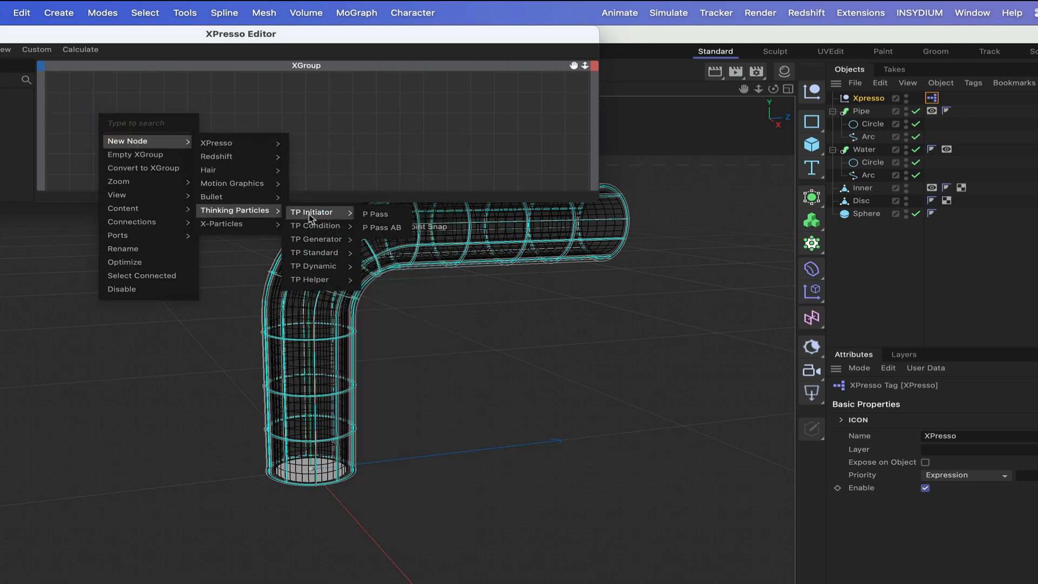
{"action": "mouse_move", "coordinate": [306, 243]}
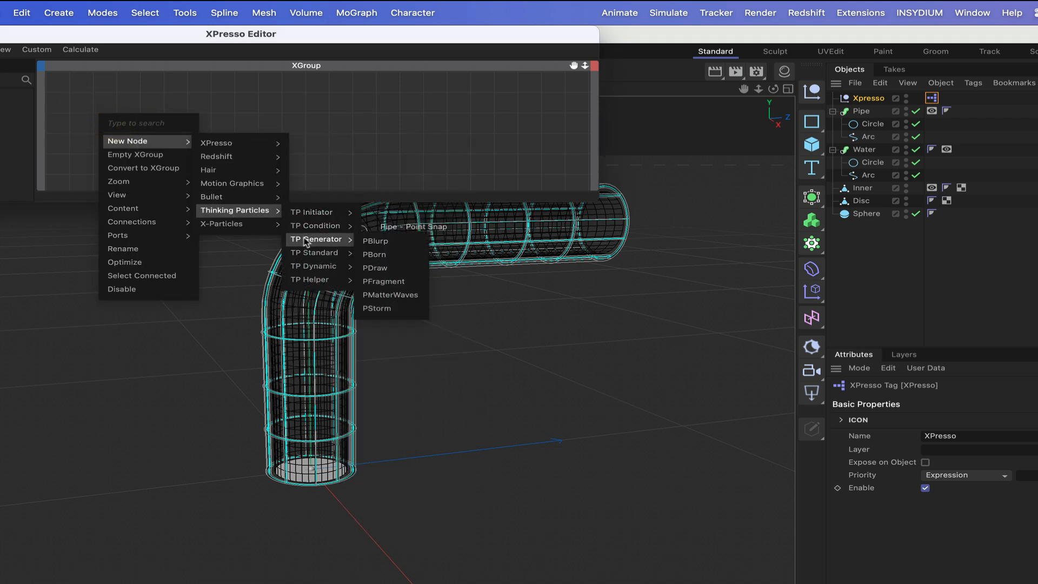
{"action": "left_click", "coordinate": [388, 295]}
{"action": "left_click_drag", "start_coordinate": [107, 107], "coordinate": [134, 106]}
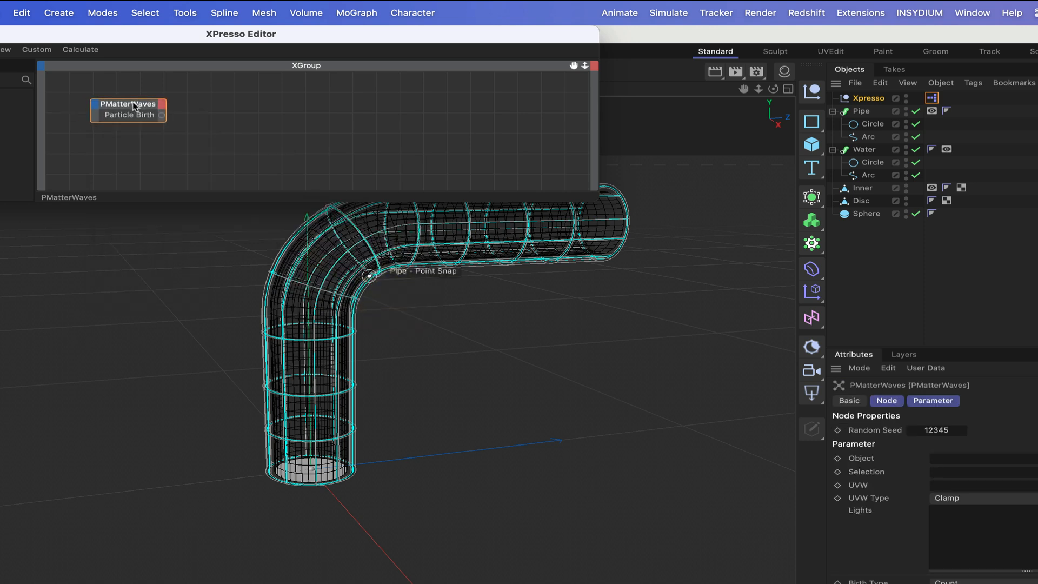
- Set the PMatterWaves node's random seed to 12347 and assign Disc as its emitting object
{"action": "left_click", "coordinate": [133, 103]}
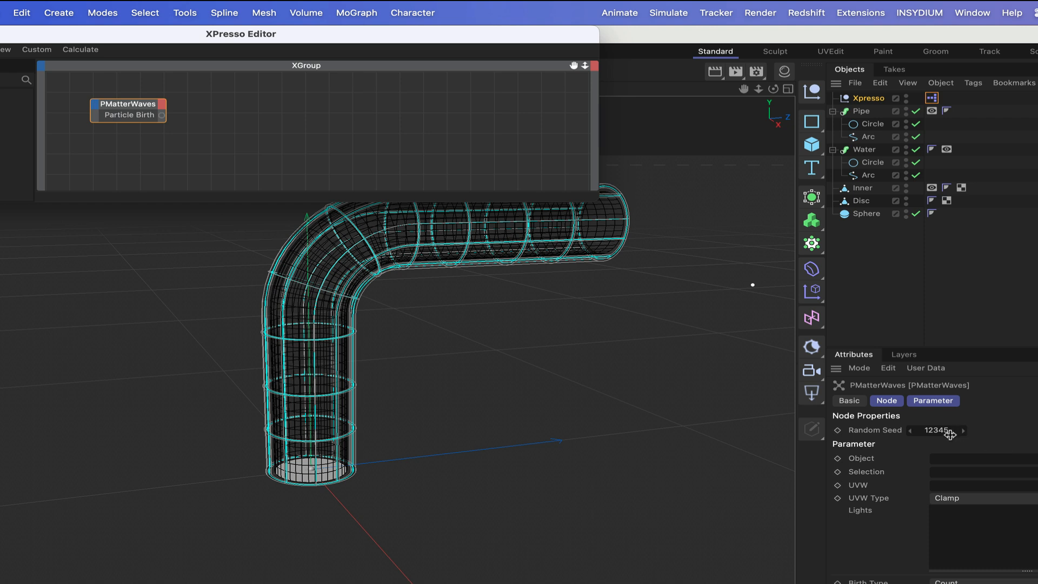
{"action": "left_click", "coordinate": [950, 433]}
{"action": "left_click", "coordinate": [953, 430]}
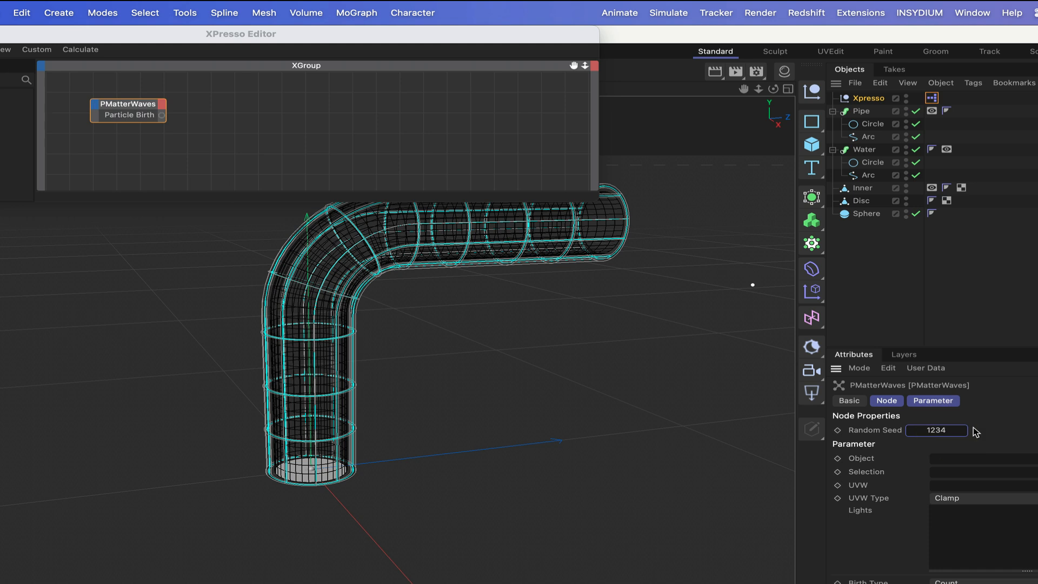
{"action": "key", "text": "Return"}
{"action": "left_click", "coordinate": [945, 430]}
{"action": "left_click", "coordinate": [863, 202]}
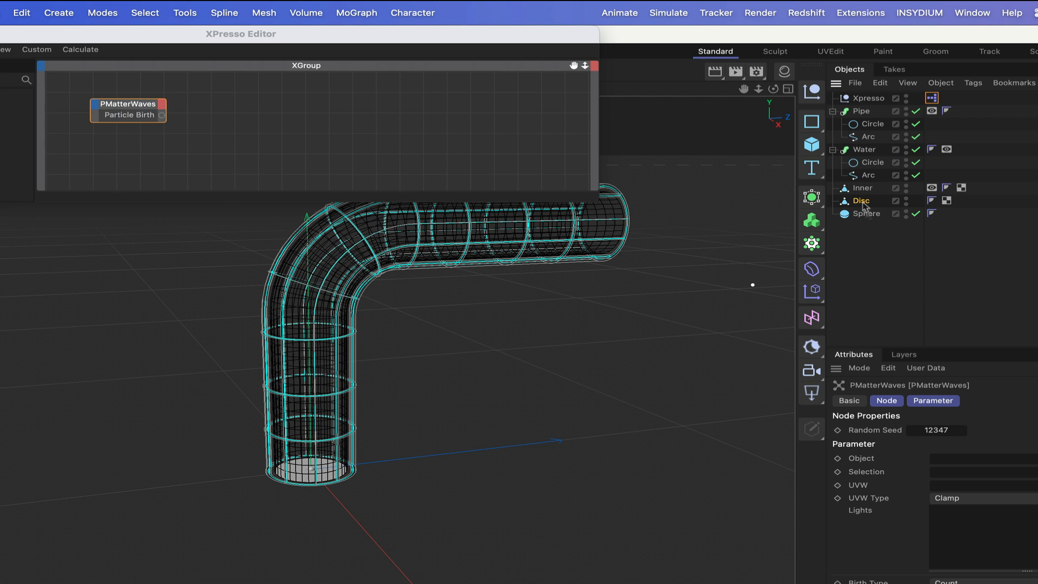
{"action": "left_click_drag", "start_coordinate": [864, 207], "coordinate": [976, 460]}
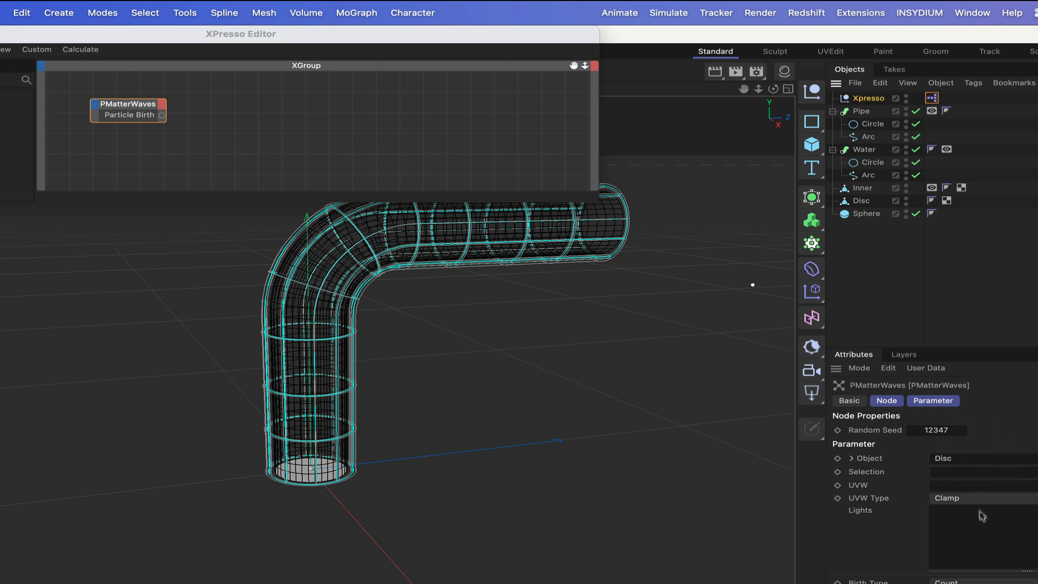
- Change the PMatterWaves node's birth type from Count to Rate and set the rate to 20
{"action": "scroll", "coordinate": [897, 543], "scroll_direction": "down", "scroll_amount": 1}
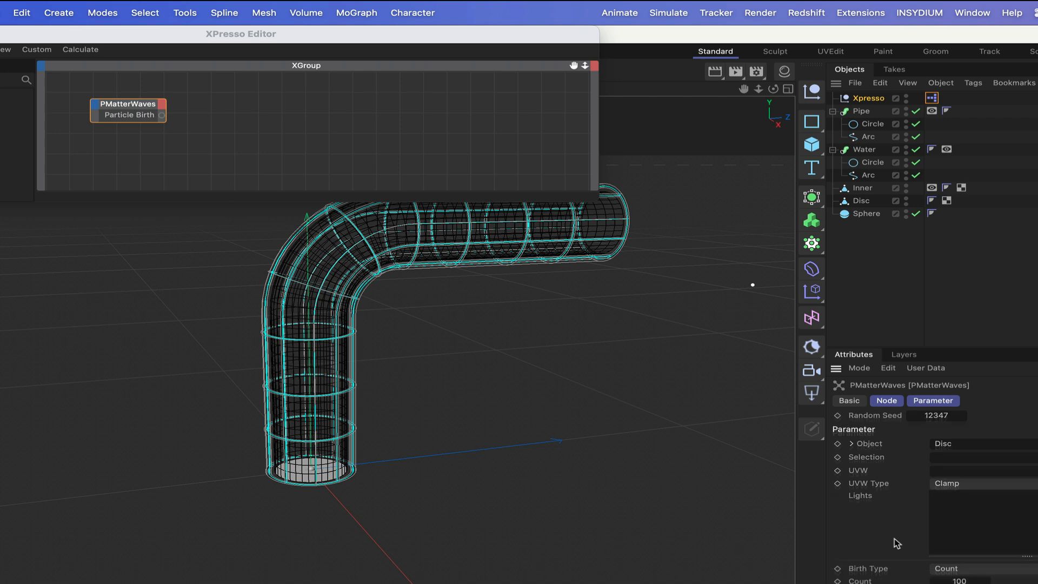
{"action": "scroll", "coordinate": [894, 538], "scroll_direction": "down", "scroll_amount": 5}
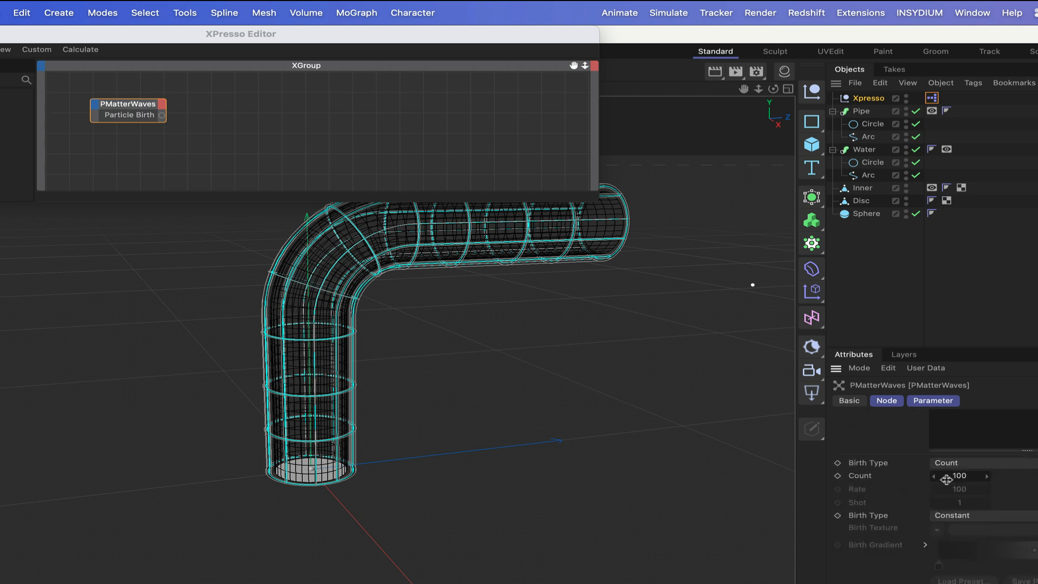
{"action": "left_click", "coordinate": [954, 463]}
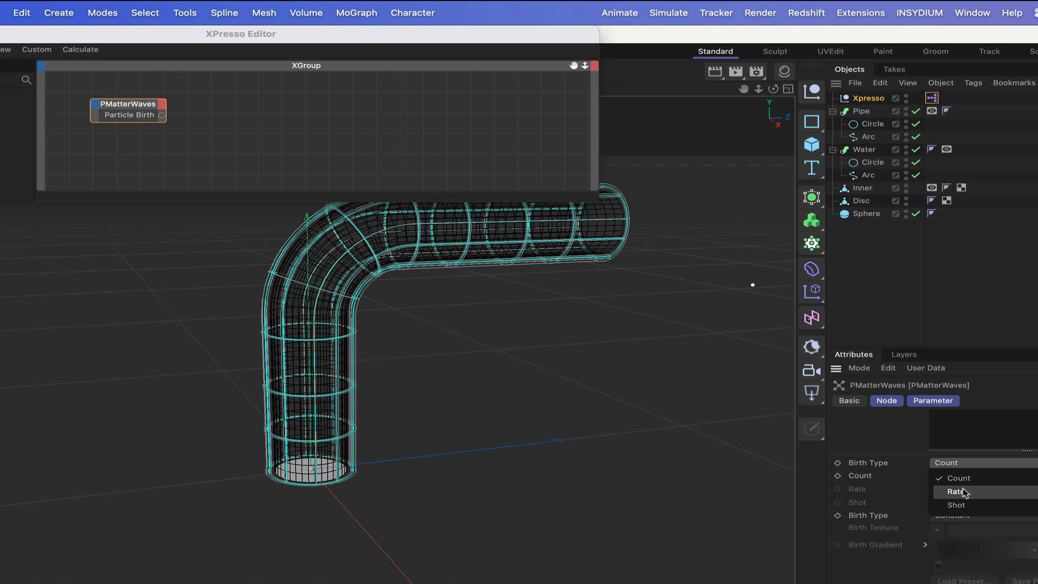
{"action": "left_click", "coordinate": [960, 490]}
{"action": "left_click", "coordinate": [961, 489]}
{"action": "double_click", "coordinate": [961, 490]}
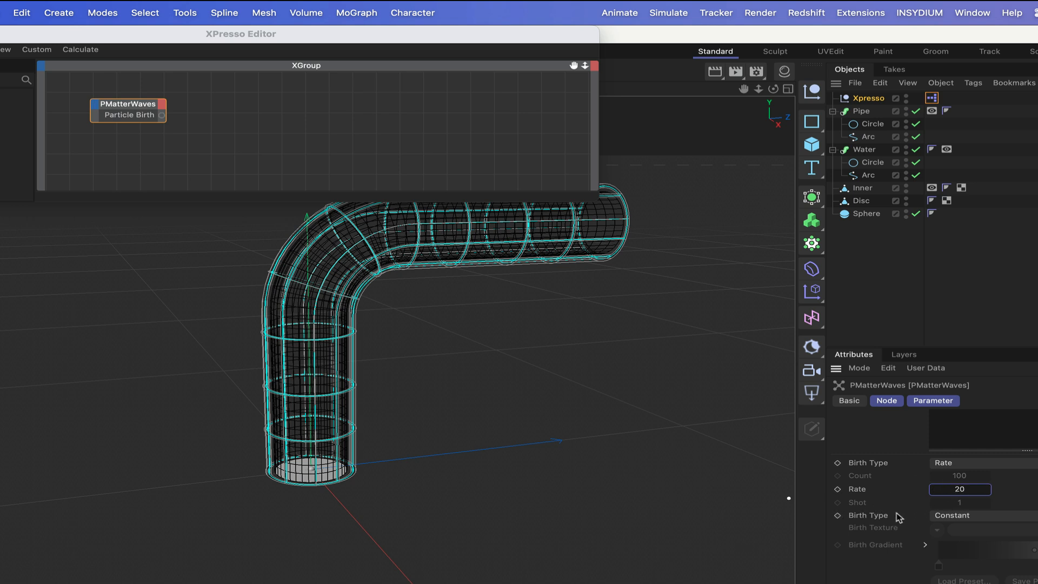
- Set the particle life on the PMatterWaves node to 500 frames
{"action": "scroll", "coordinate": [976, 495], "scroll_direction": "down", "scroll_amount": 5}
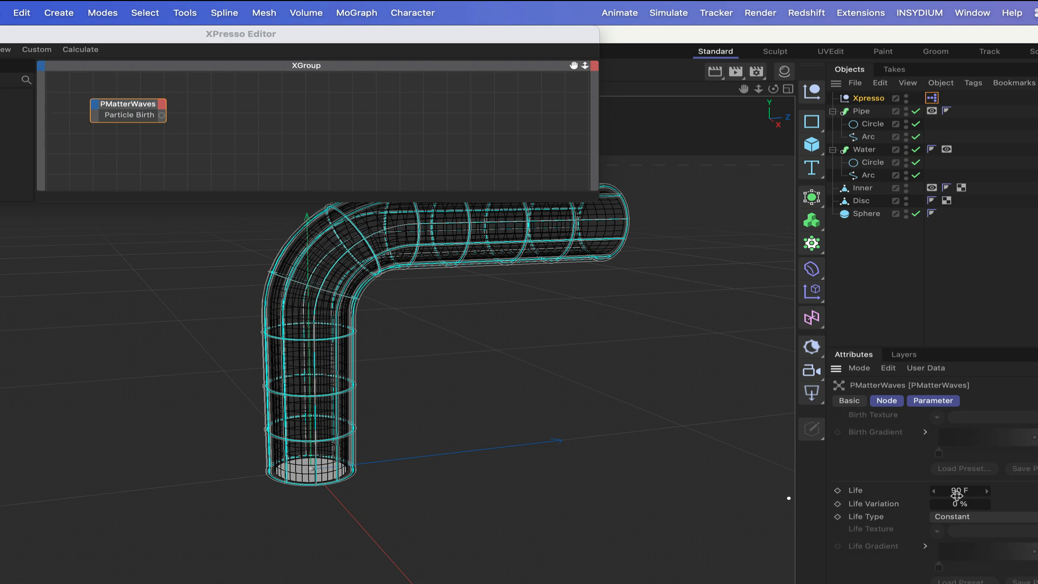
{"action": "left_click", "coordinate": [957, 491]}
{"action": "type", "text": "500"}
- Set the PMatterWaves particle speed to 200 with a speed variation of 40%
{"action": "scroll", "coordinate": [1032, 483], "scroll_direction": "down", "scroll_amount": 2}
{"action": "scroll", "coordinate": [1032, 484], "scroll_direction": "down", "scroll_amount": 2}
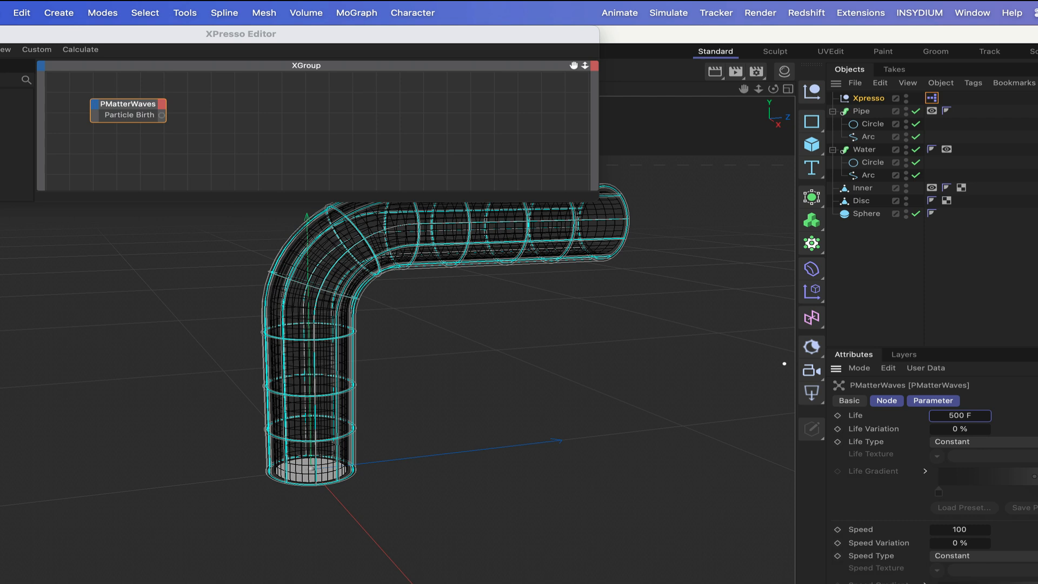
{"action": "scroll", "coordinate": [965, 444], "scroll_direction": "down", "scroll_amount": 3}
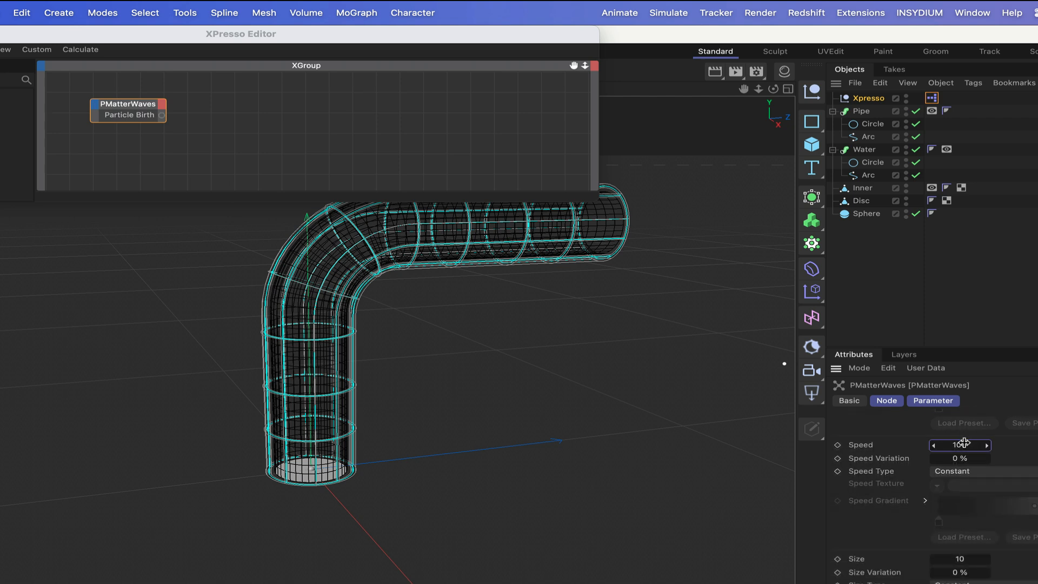
{"action": "double_click", "coordinate": [964, 444]}
{"action": "type", "text": "2"}
{"action": "double_click", "coordinate": [962, 458]}
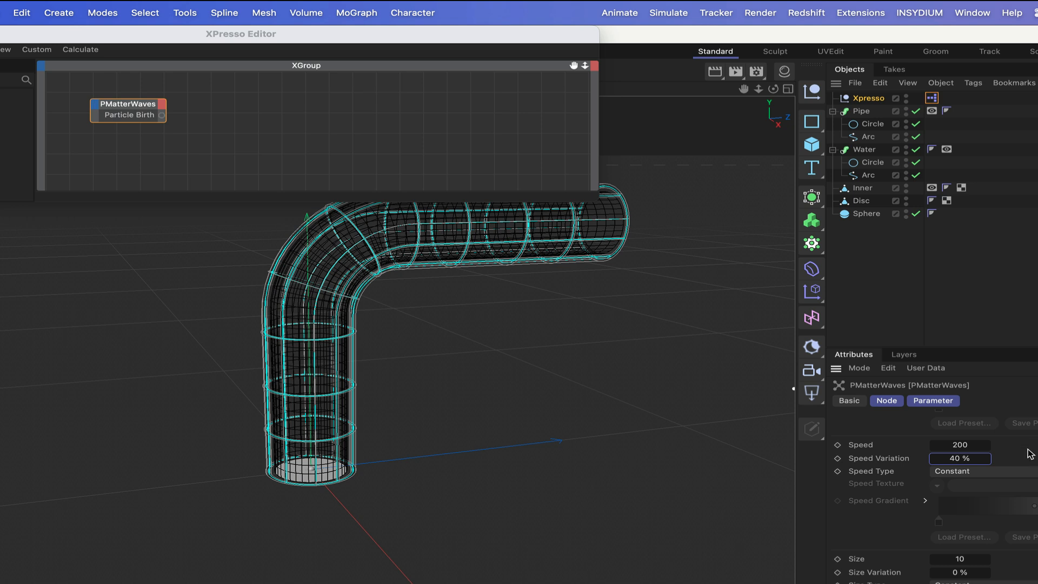
- Edit the Size Variation of the PMatterWaves particles and review the node's remaining parameters
{"action": "scroll", "coordinate": [1029, 453], "scroll_direction": "down", "scroll_amount": 3}
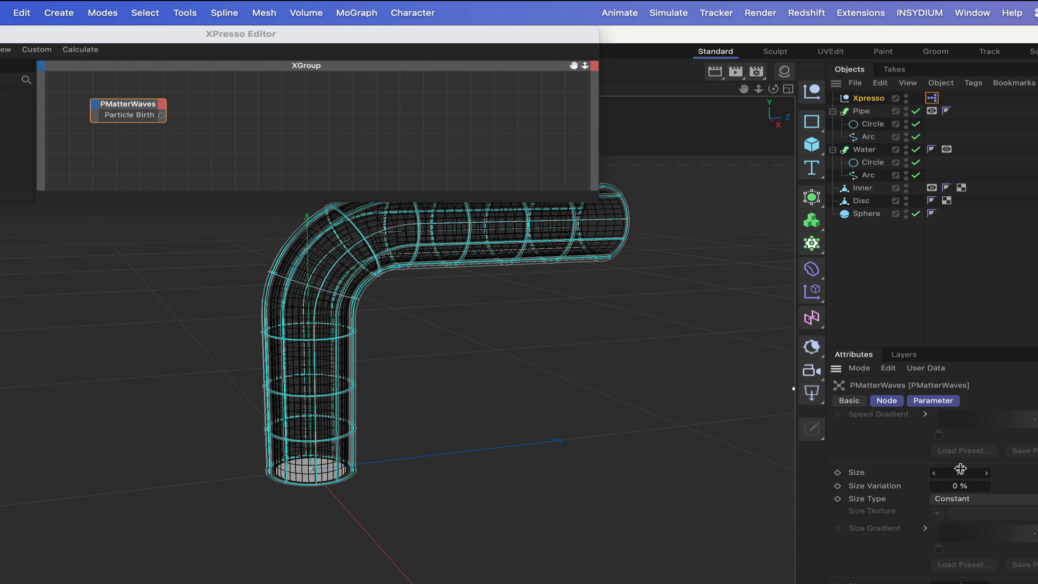
{"action": "left_click", "coordinate": [962, 486]}
{"action": "scroll", "coordinate": [938, 562], "scroll_direction": "down", "scroll_amount": 4}
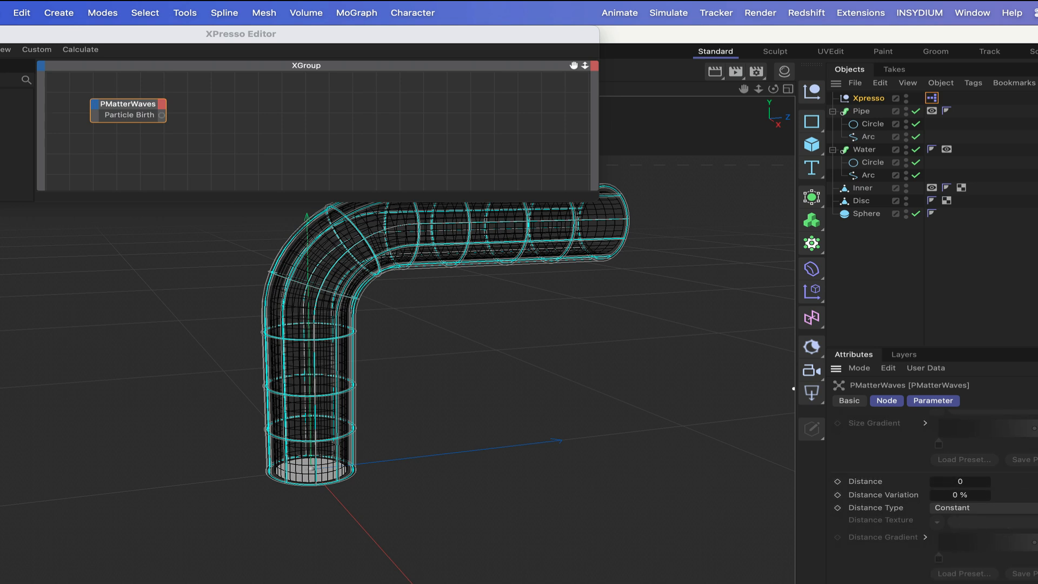
{"action": "scroll", "coordinate": [1019, 483], "scroll_direction": "up", "scroll_amount": 12}
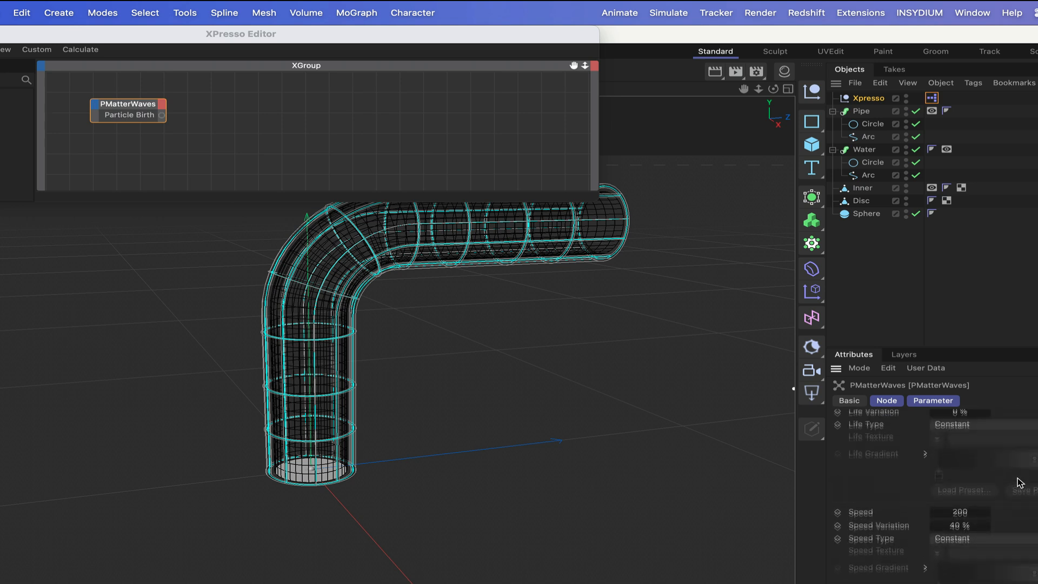
{"action": "scroll", "coordinate": [1020, 482], "scroll_direction": "up", "scroll_amount": 1}
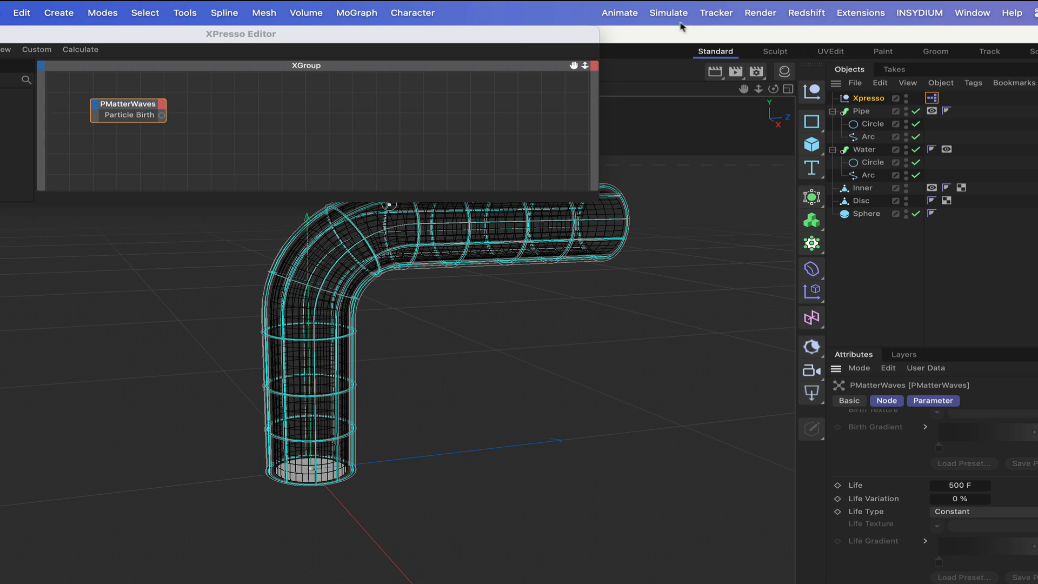
- Open the Thinking Particles settings and add two particle groups under All
{"action": "left_click", "coordinate": [663, 15]}
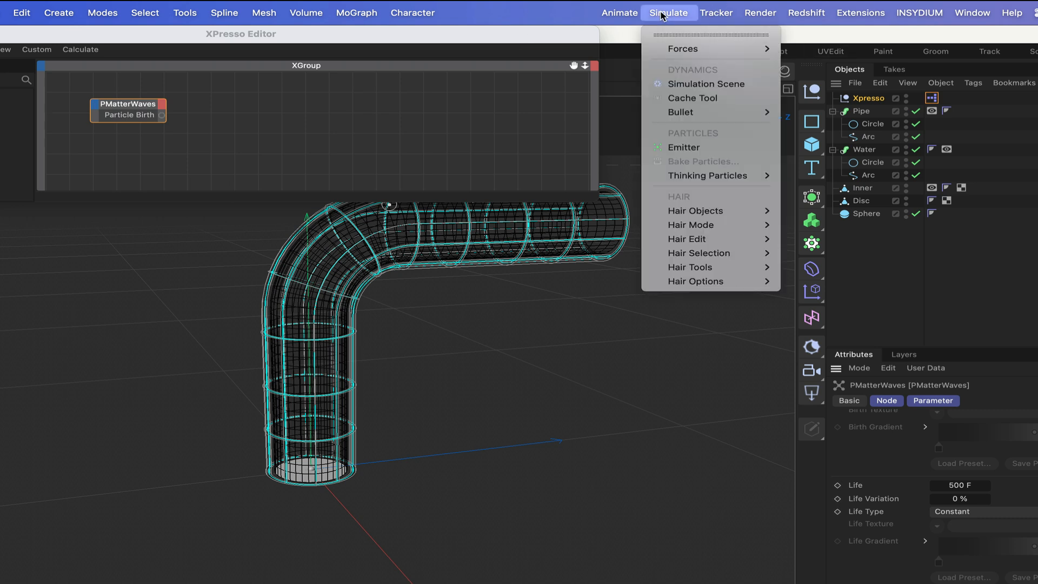
{"action": "mouse_move", "coordinate": [656, 176]}
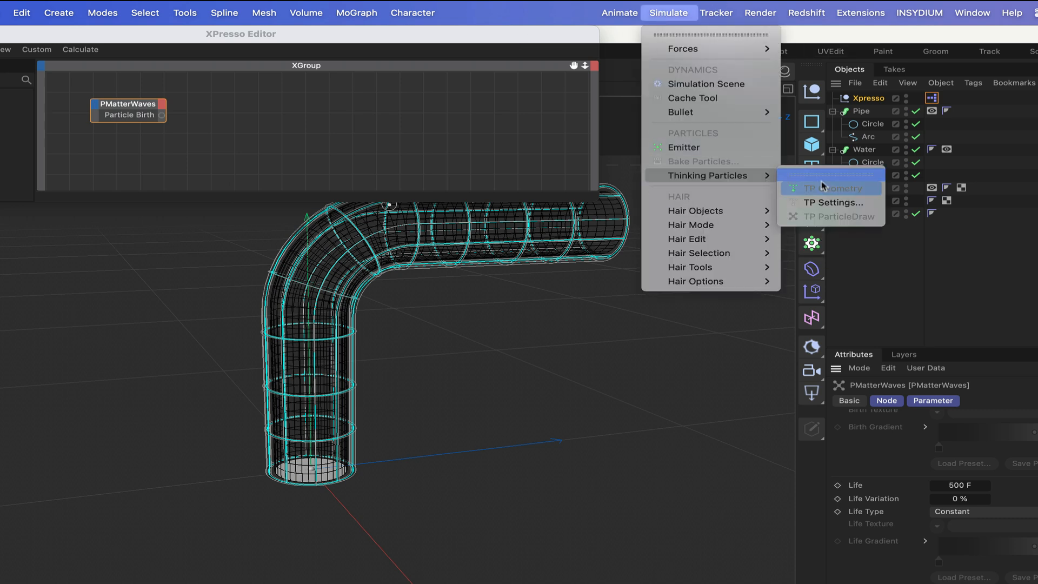
{"action": "left_click", "coordinate": [826, 203]}
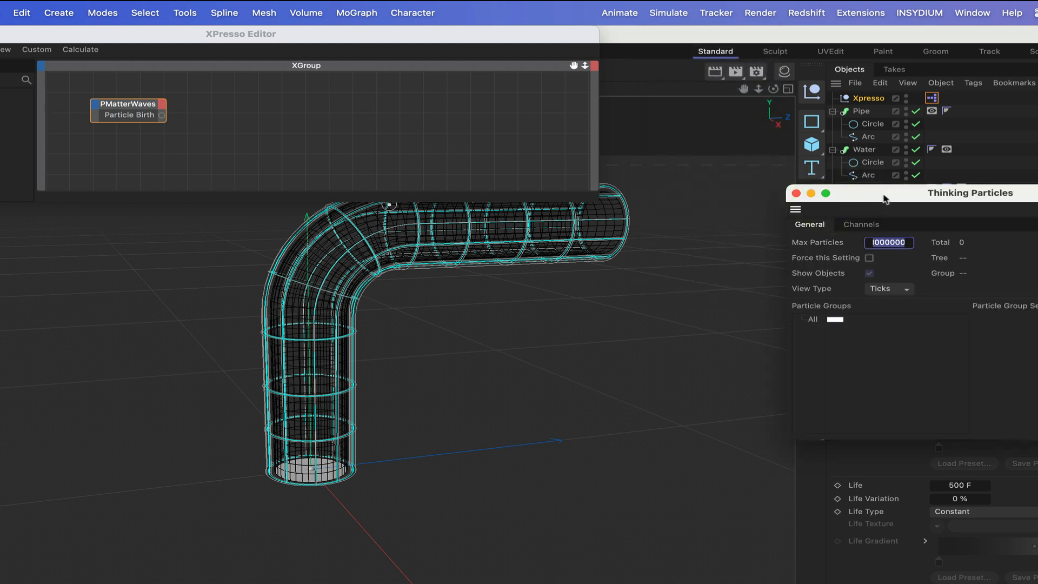
{"action": "left_click_drag", "start_coordinate": [895, 195], "coordinate": [773, 102]}
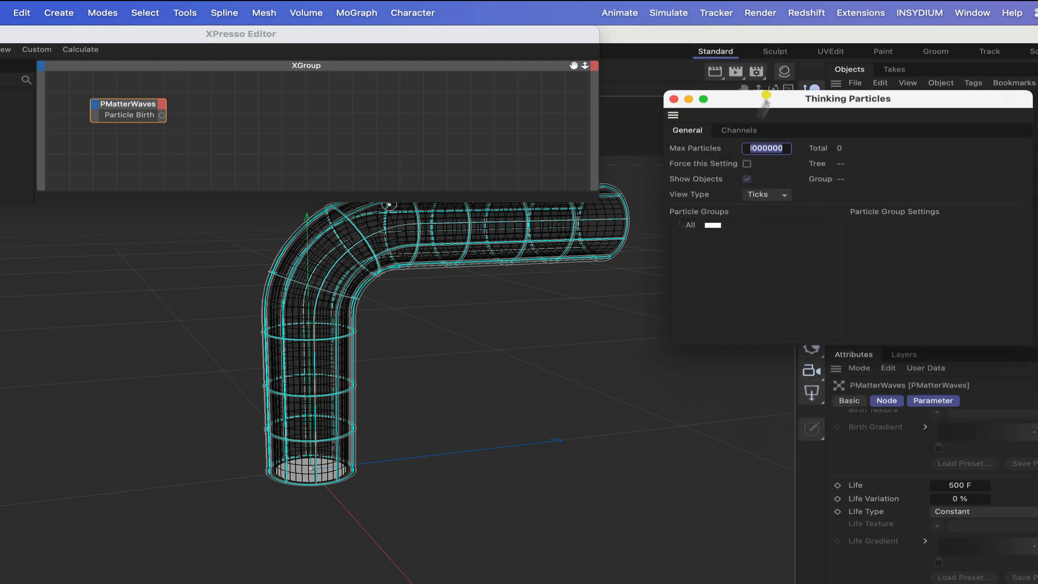
{"action": "right_click", "coordinate": [691, 227]}
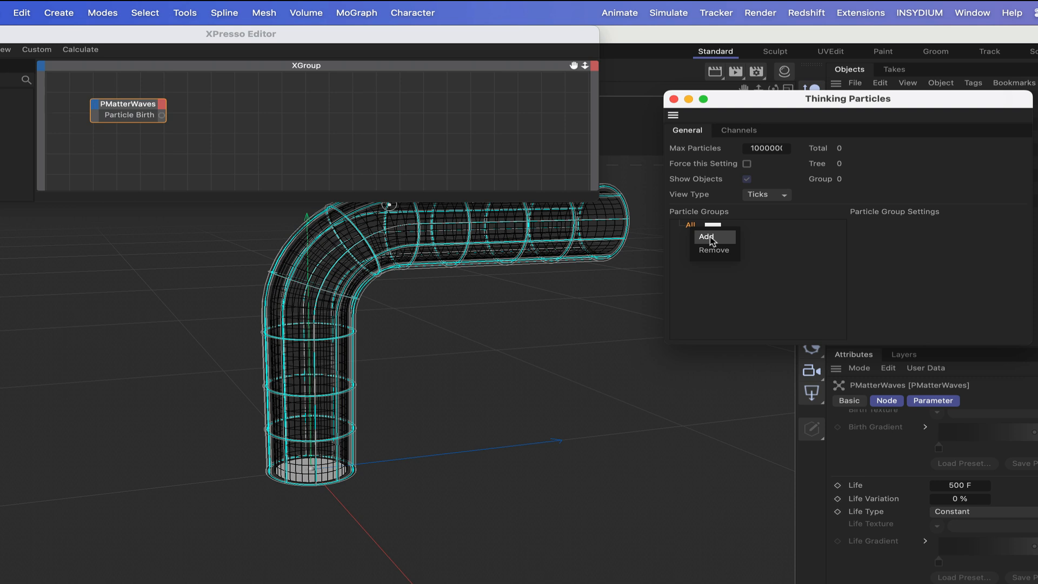
{"action": "left_click", "coordinate": [711, 241]}
{"action": "right_click", "coordinate": [692, 226]}
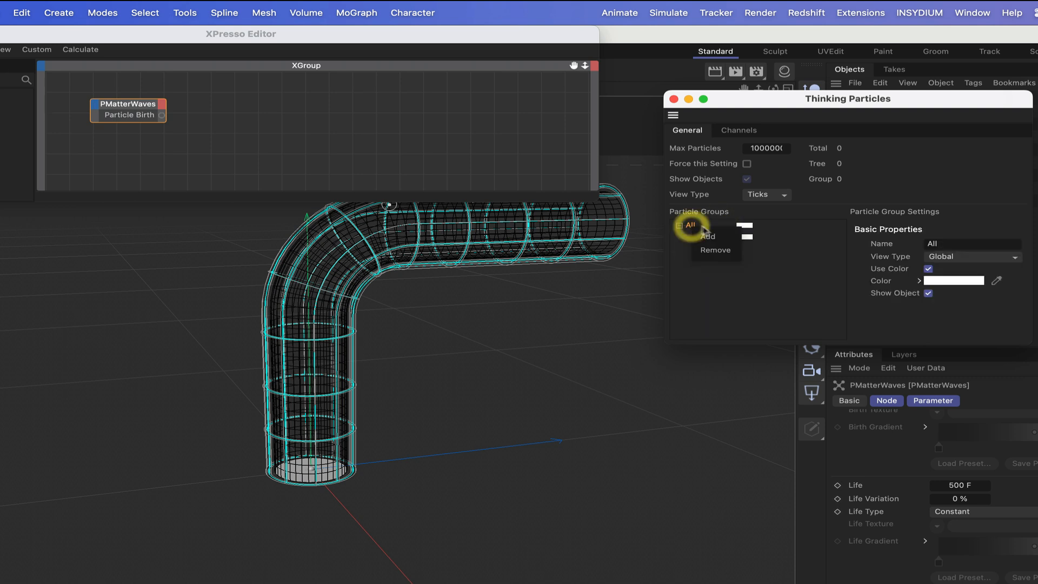
{"action": "left_click", "coordinate": [713, 238]}
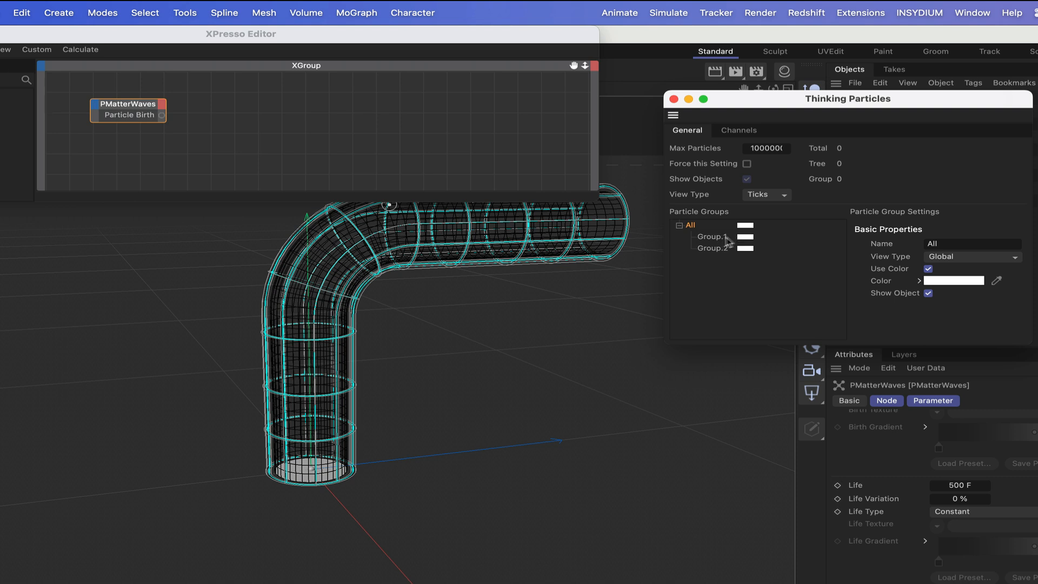
- Set the color of particle group Group.1 to pure green
{"action": "left_click", "coordinate": [713, 237]}
{"action": "left_click", "coordinate": [954, 281]}
{"action": "left_click", "coordinate": [987, 351]}
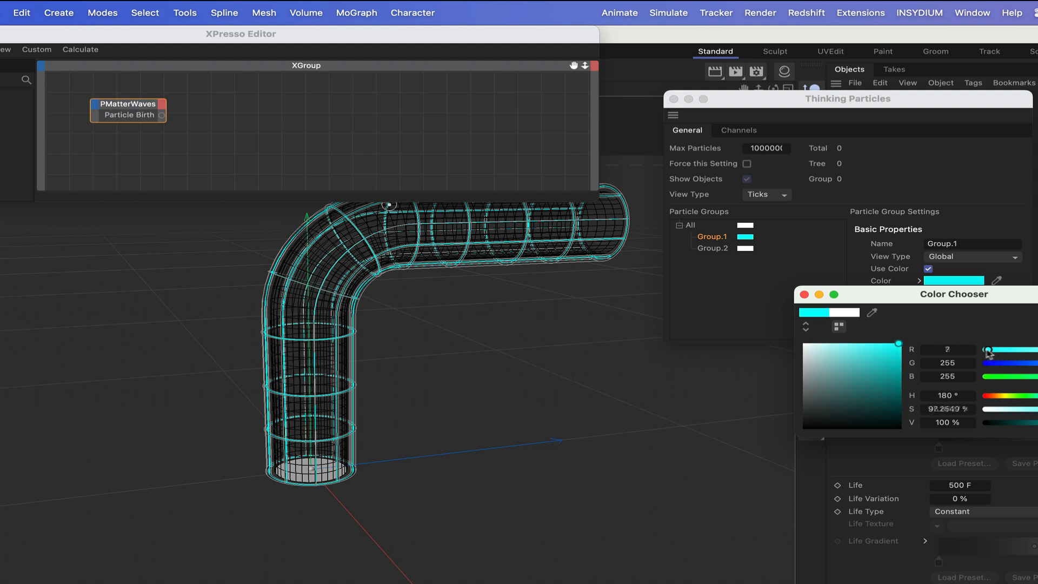
{"action": "left_click_drag", "start_coordinate": [988, 351], "coordinate": [950, 375]}
{"action": "left_click", "coordinate": [806, 295]}
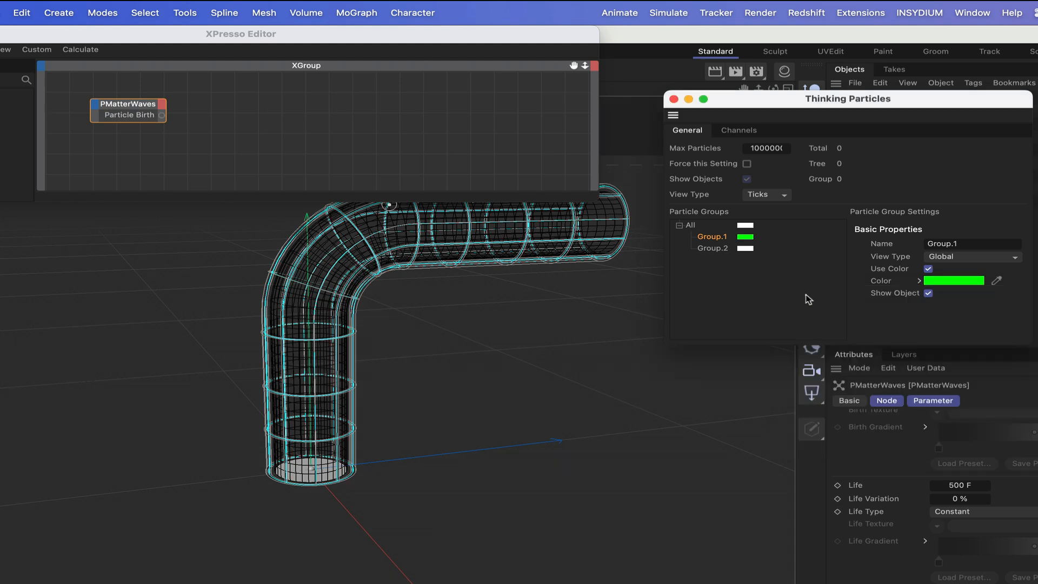
- Set the color of particle group Group.2 to yellow, RGB 255, 255, 0
{"action": "left_click", "coordinate": [745, 248]}
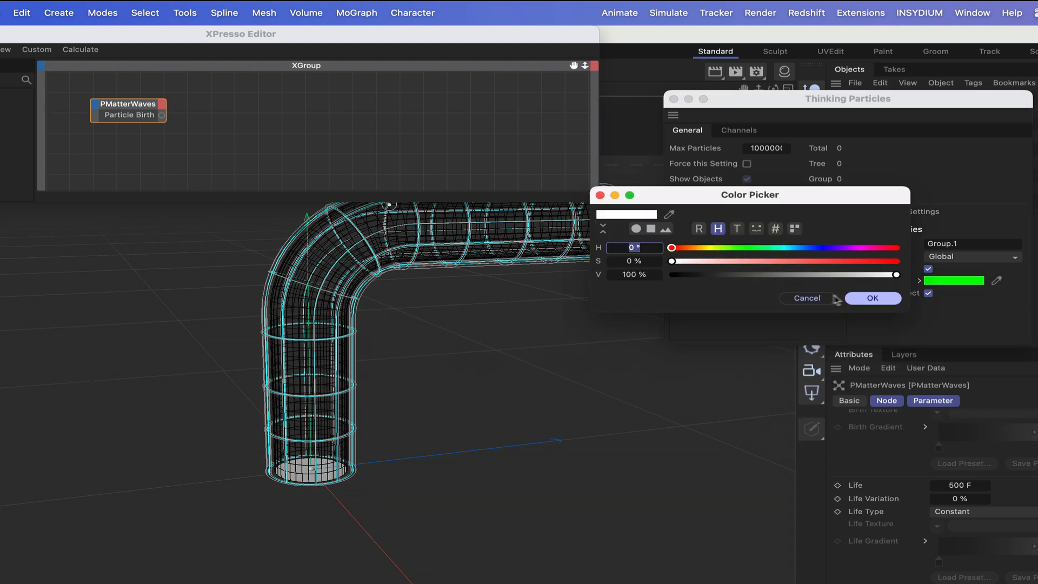
{"action": "left_click", "coordinate": [816, 298]}
{"action": "left_click", "coordinate": [714, 248]}
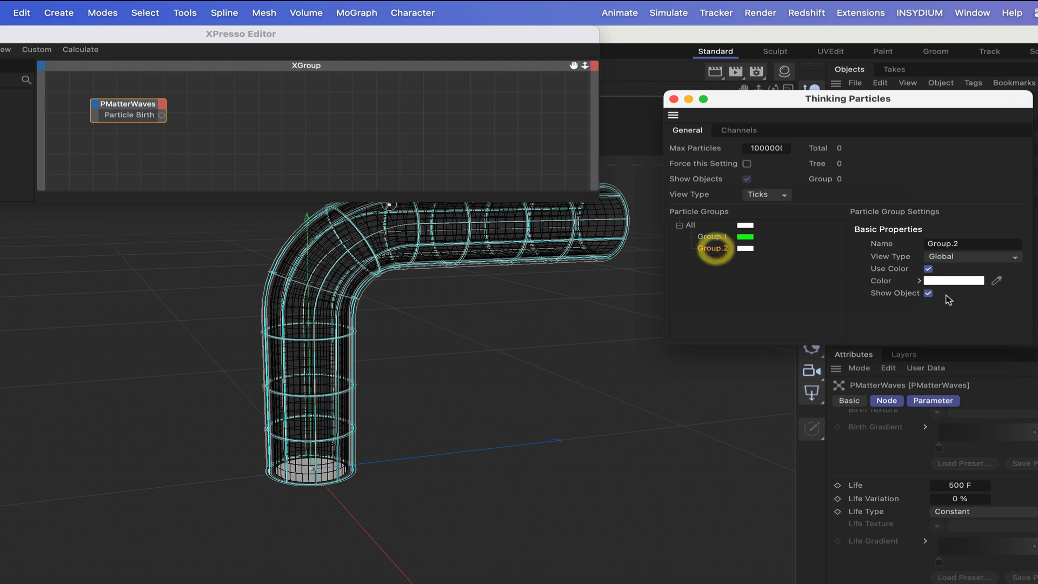
{"action": "left_click", "coordinate": [943, 281]}
{"action": "left_click_drag", "start_coordinate": [995, 377], "coordinate": [948, 378]}
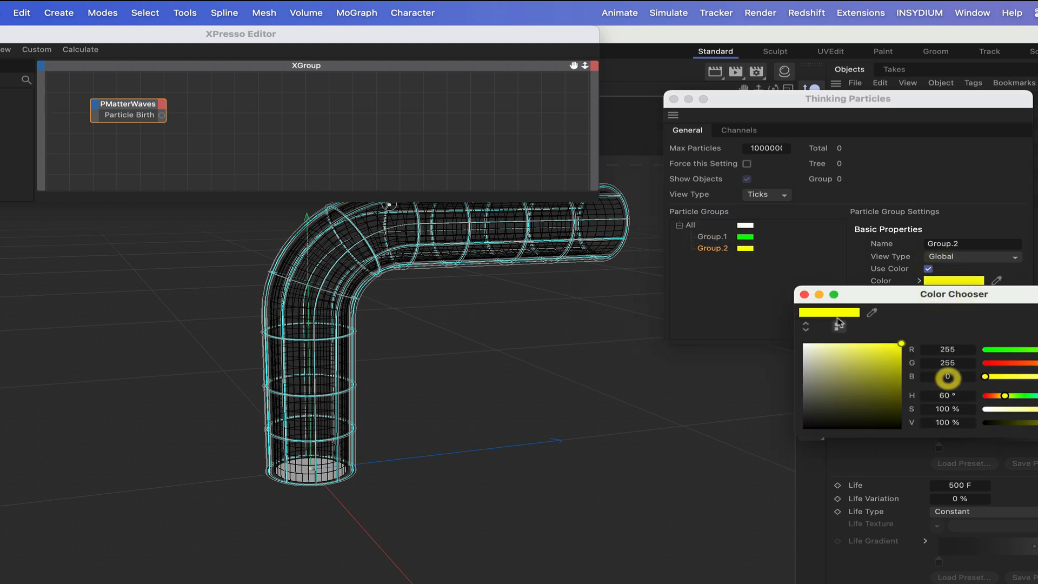
{"action": "left_click", "coordinate": [804, 294]}
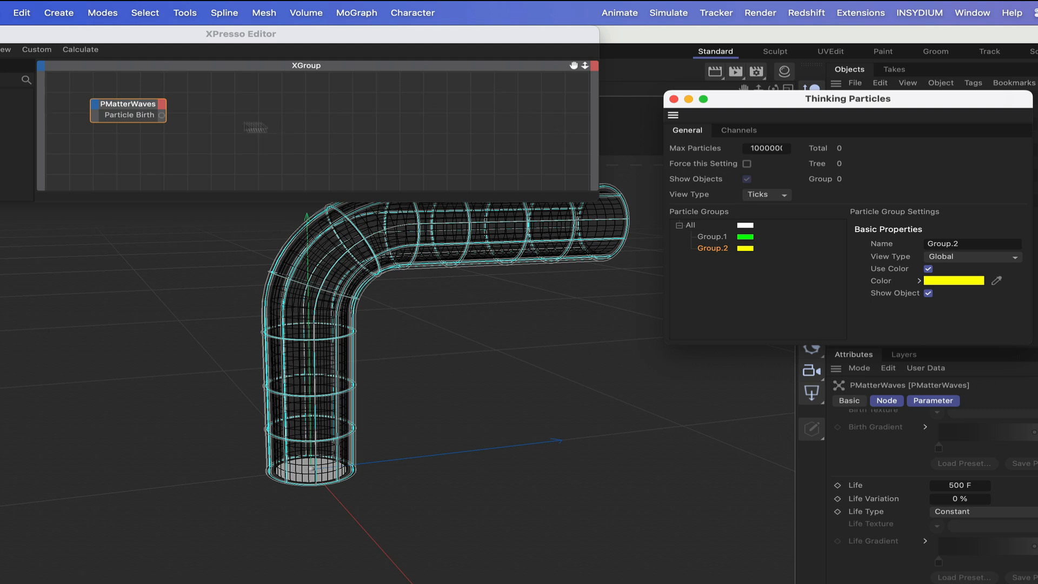
- Add a PGroup node assigned to Group.1 and feed it from the PMatterWaves node's Particle Birth output
{"action": "right_click", "coordinate": [202, 130]}
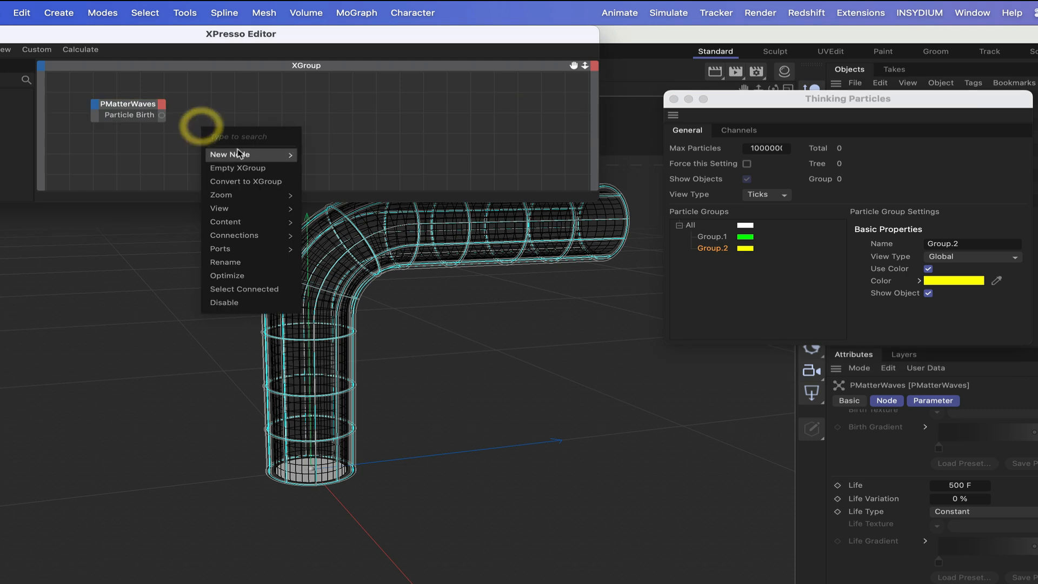
{"action": "mouse_move", "coordinate": [254, 154]}
{"action": "mouse_move", "coordinate": [342, 157]}
{"action": "mouse_move", "coordinate": [355, 225]}
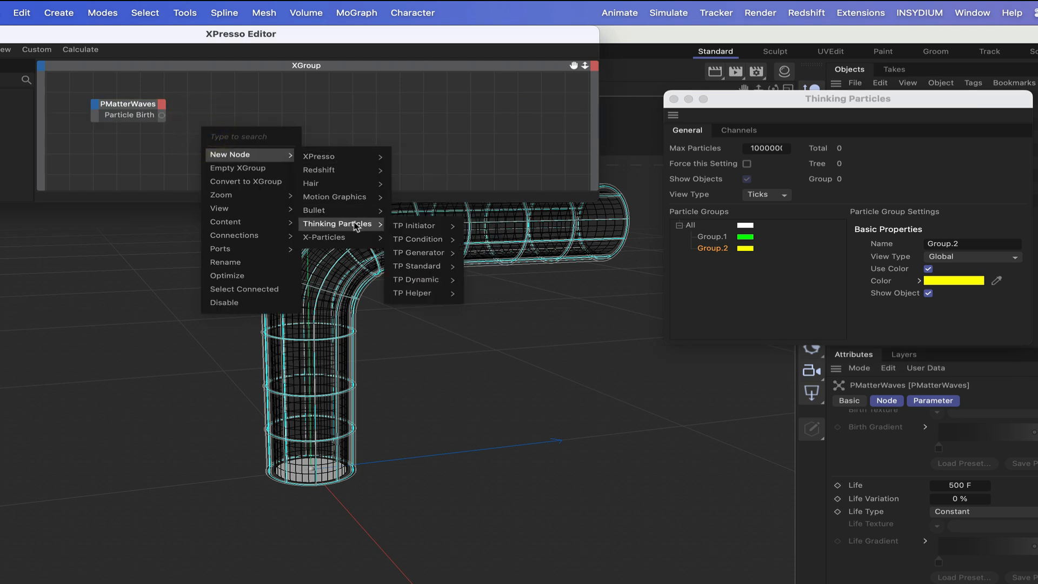
{"action": "mouse_move", "coordinate": [423, 267]}
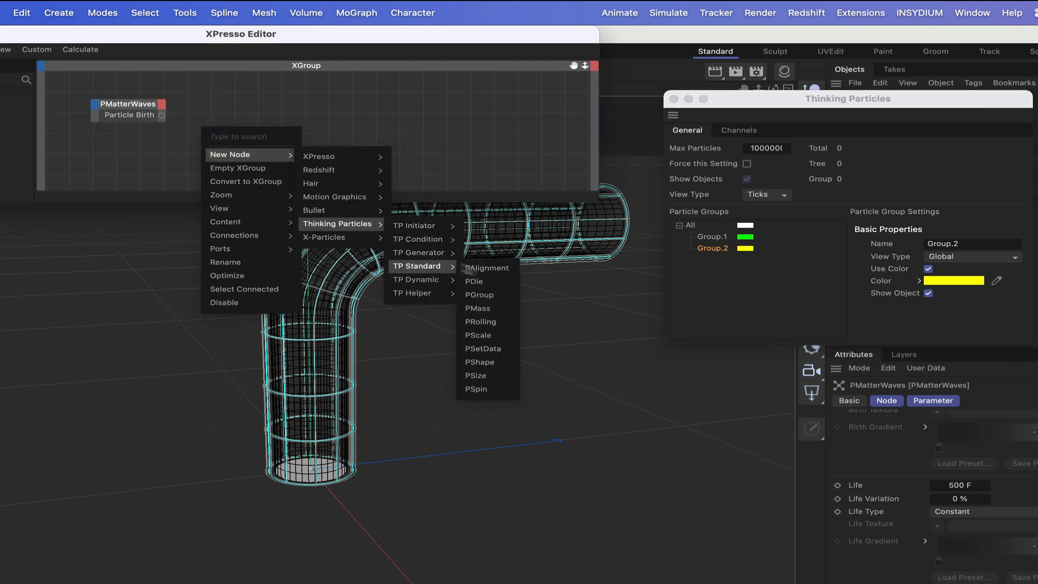
{"action": "left_click", "coordinate": [480, 296]}
{"action": "left_click_drag", "start_coordinate": [212, 125], "coordinate": [230, 97]}
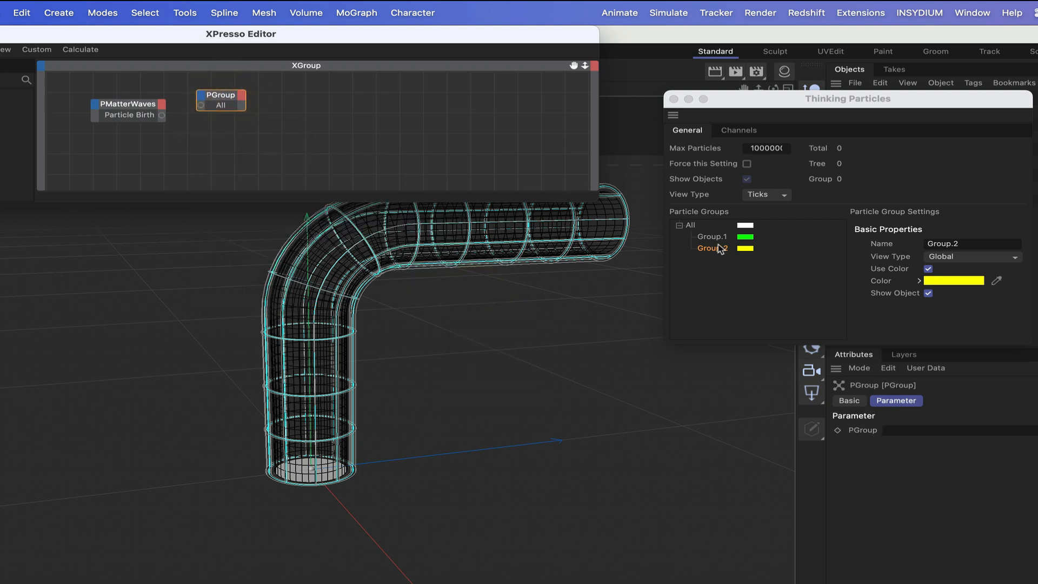
{"action": "left_click_drag", "start_coordinate": [716, 239], "coordinate": [225, 86]}
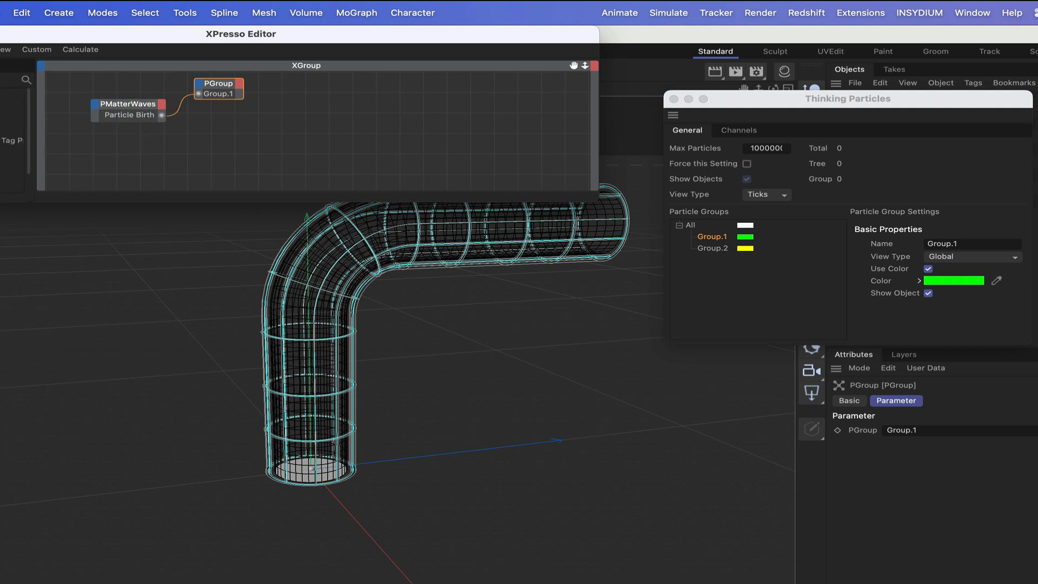
- Add a Random Integer node from the XPresso node library and place it below the PMatterWaves node
{"action": "scroll", "coordinate": [13, 140], "scroll_direction": "down", "scroll_amount": 2}
{"action": "scroll", "coordinate": [13, 141], "scroll_direction": "down", "scroll_amount": 1}
{"action": "scroll", "coordinate": [13, 124], "scroll_direction": "up", "scroll_amount": 2}
{"action": "scroll", "coordinate": [13, 135], "scroll_direction": "up", "scroll_amount": 3}
{"action": "left_click_drag", "start_coordinate": [122, 168], "coordinate": [144, 144]}
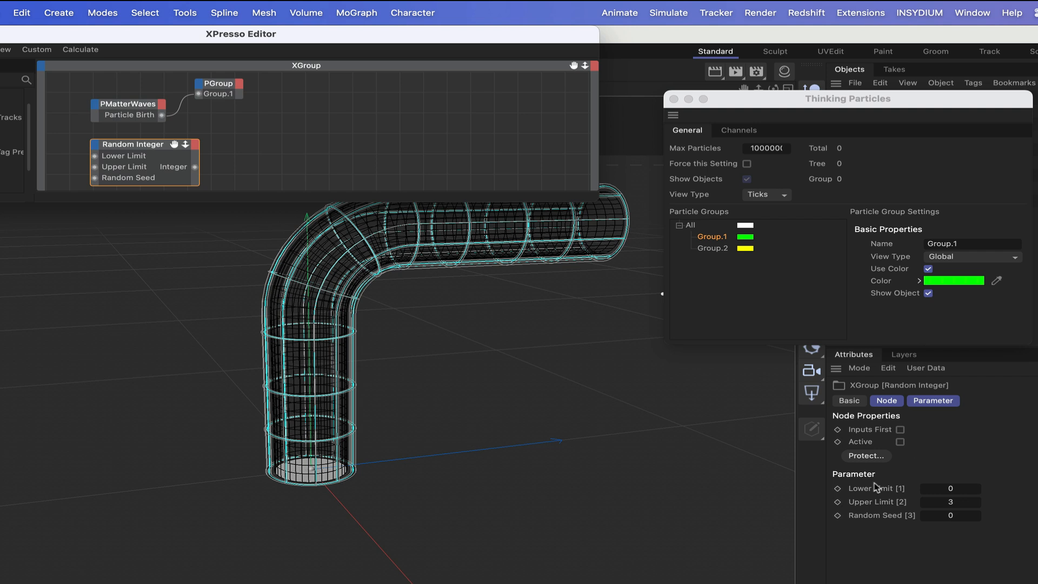
- Set the Random Integer node's Upper Limit to 9 and its Random Seed to 7
{"action": "left_click", "coordinate": [950, 503]}
{"action": "type", "text": "9"}
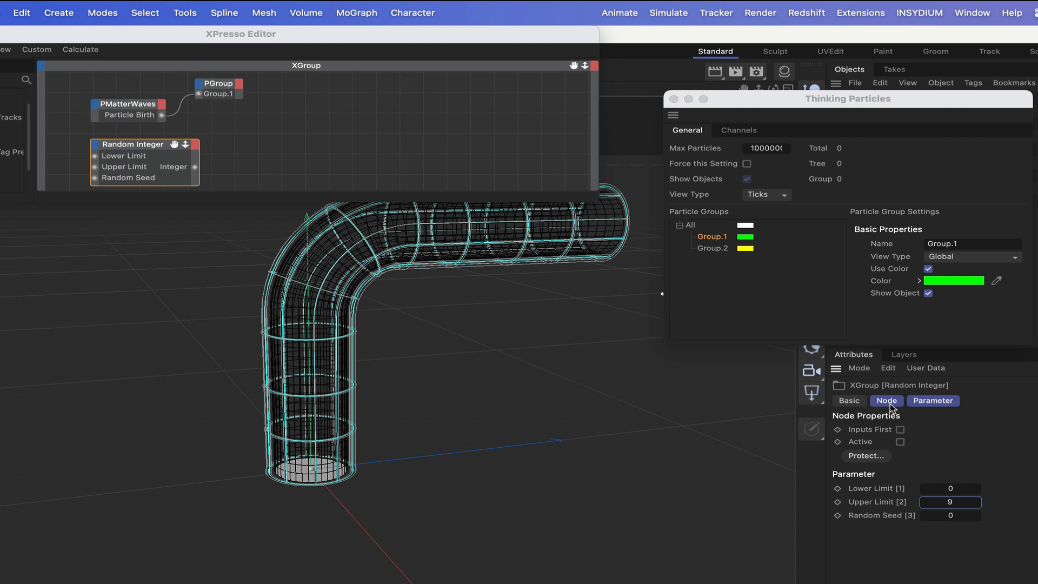
{"action": "left_click", "coordinate": [952, 518]}
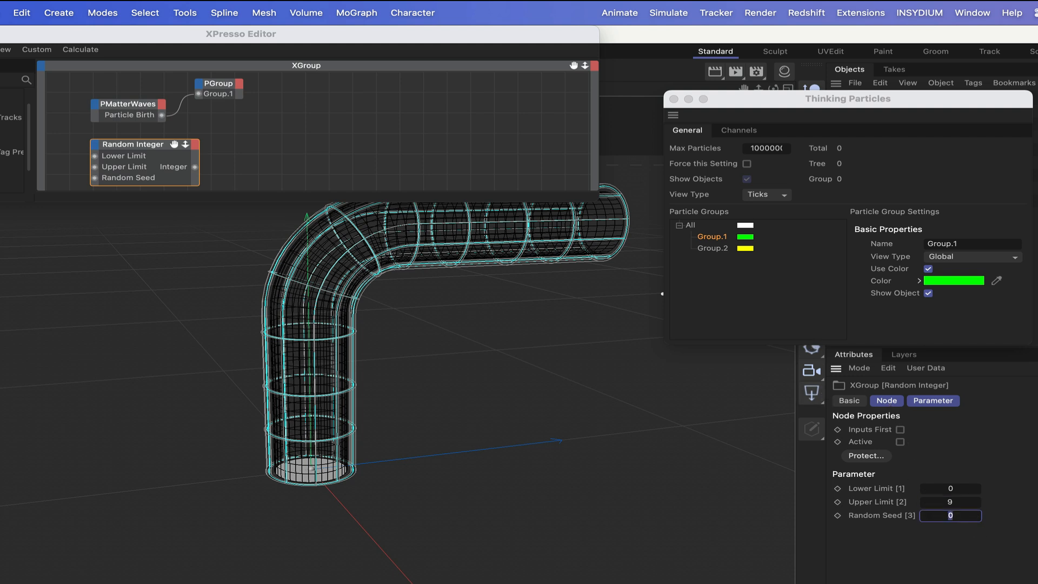
{"action": "type", "text": "12345"}
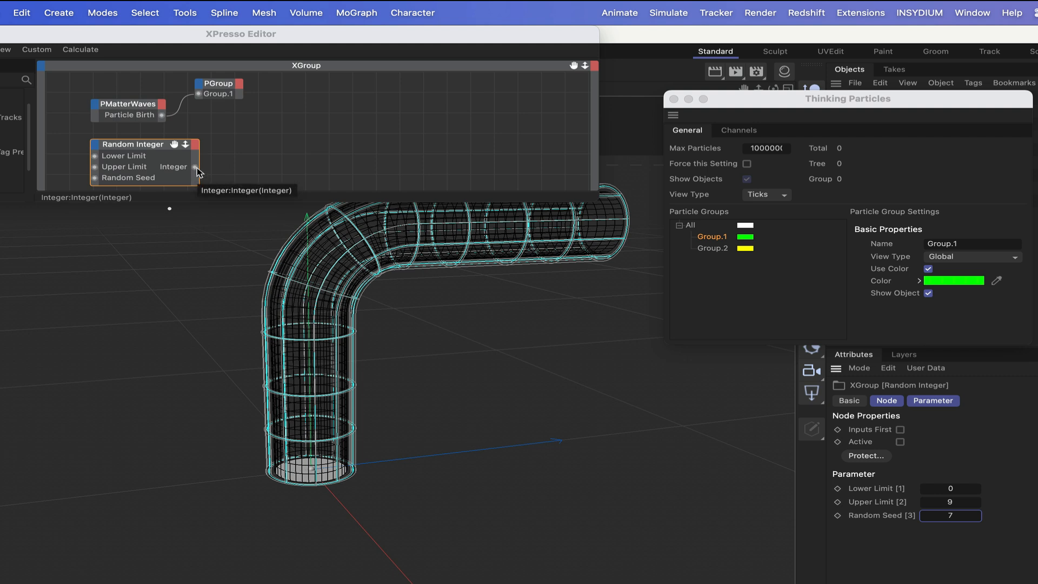
- Add a Compare logic node beside Random Integer and connect the Integer output to its Input 1
{"action": "right_click", "coordinate": [229, 167]}
{"action": "mouse_move", "coordinate": [254, 191]}
{"action": "mouse_move", "coordinate": [346, 193]}
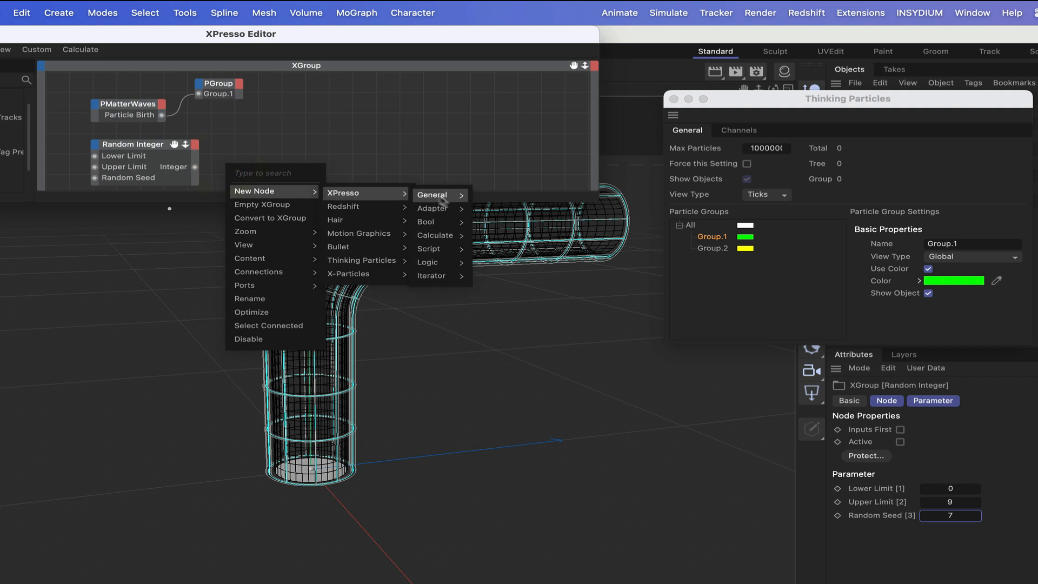
{"action": "mouse_move", "coordinate": [436, 262]}
{"action": "left_click", "coordinate": [498, 269]}
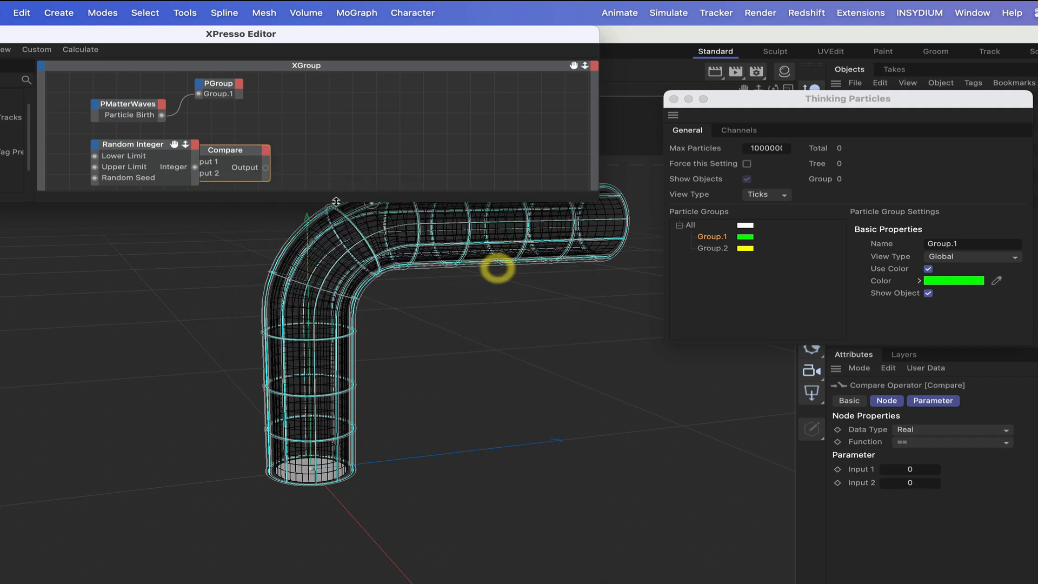
{"action": "left_click_drag", "start_coordinate": [236, 146], "coordinate": [287, 145]}
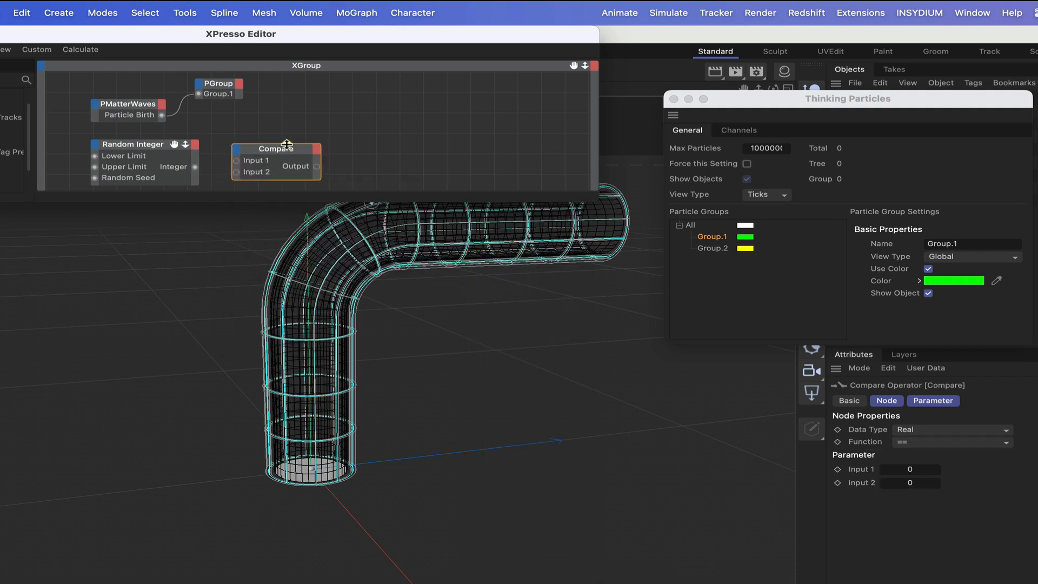
{"action": "left_click_drag", "start_coordinate": [236, 164], "coordinate": [236, 162]}
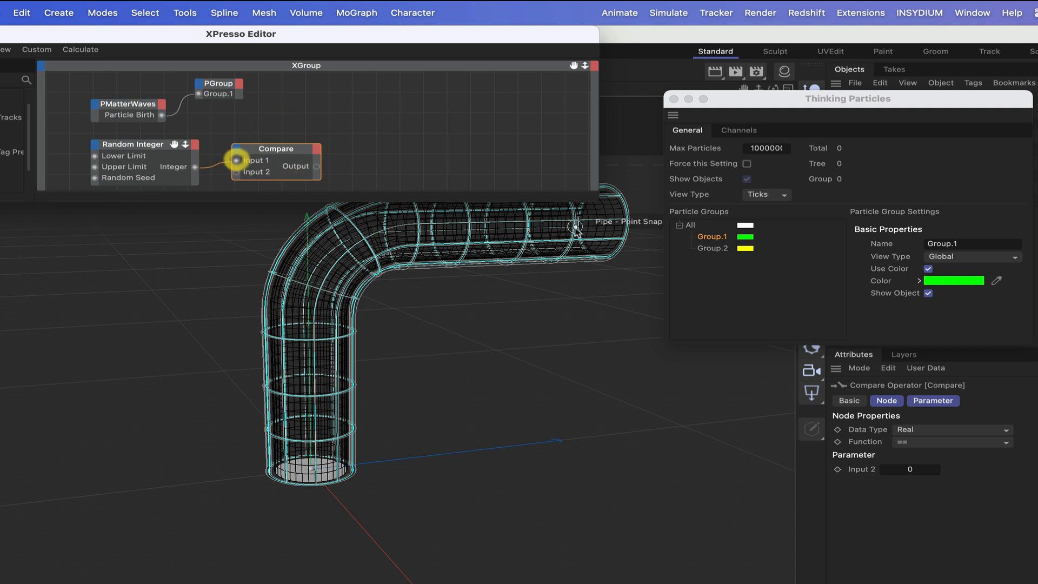
- Set the Compare node's function to >= and its Input 2 to 3
{"action": "left_click", "coordinate": [931, 443]}
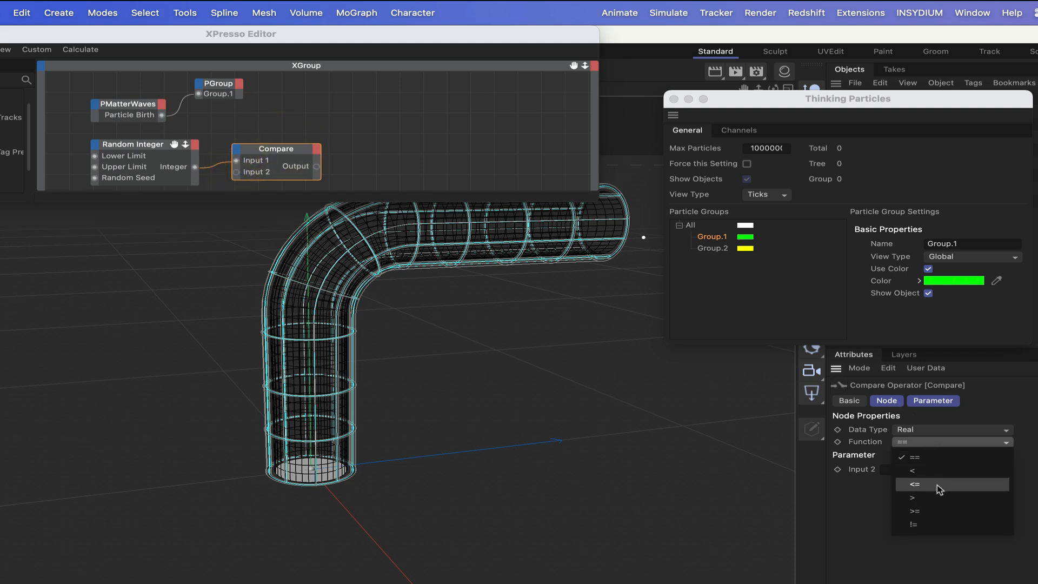
{"action": "left_click", "coordinate": [931, 510]}
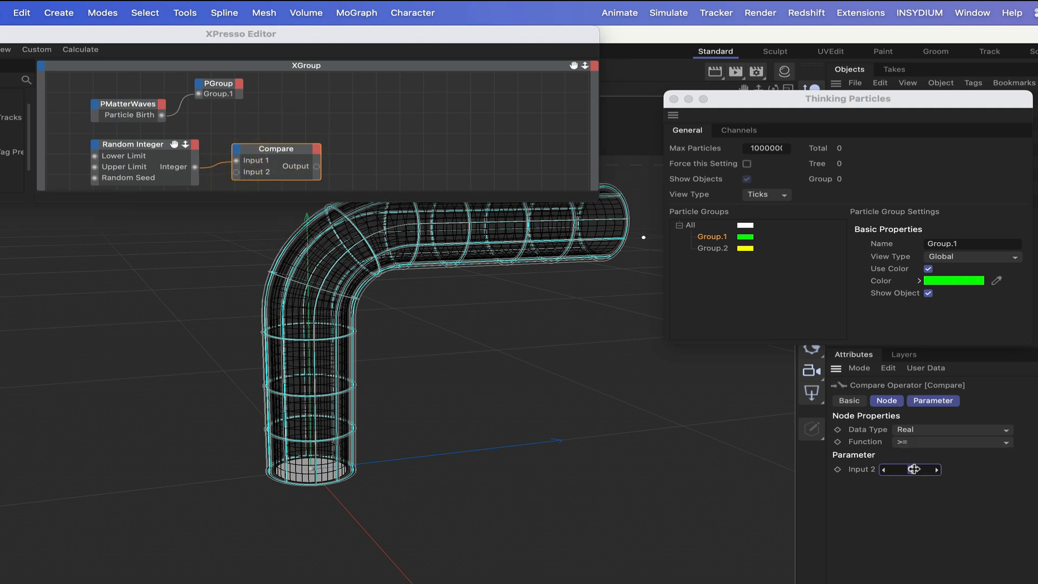
{"action": "left_click", "coordinate": [913, 469]}
{"action": "type", "text": "3"}
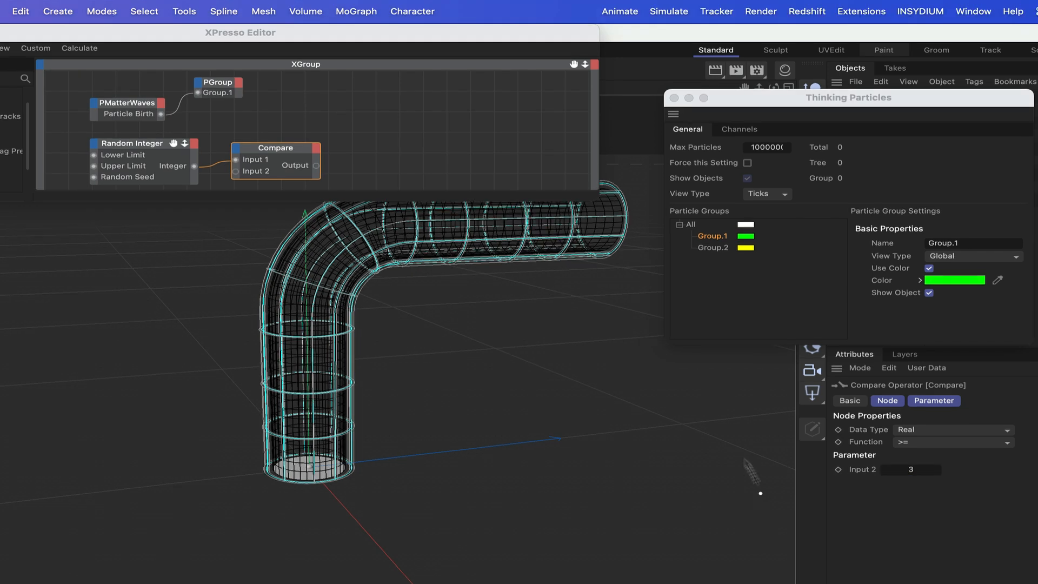
- Add a second PGroup node to the XGroup above the Compare node and assign Group.2 to it
{"action": "right_click", "coordinate": [345, 133]}
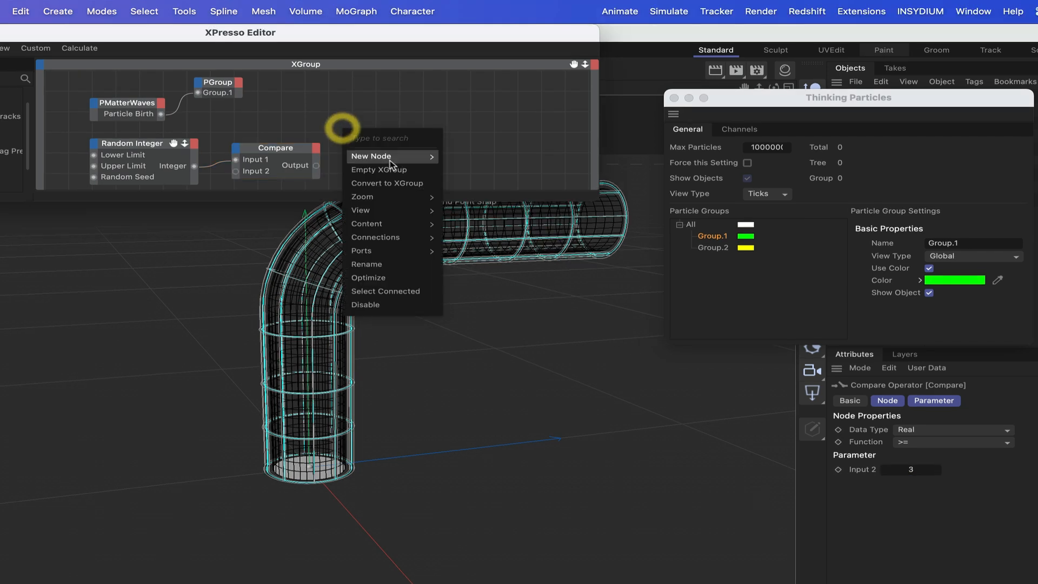
{"action": "mouse_move", "coordinate": [392, 156]}
{"action": "mouse_move", "coordinate": [479, 226]}
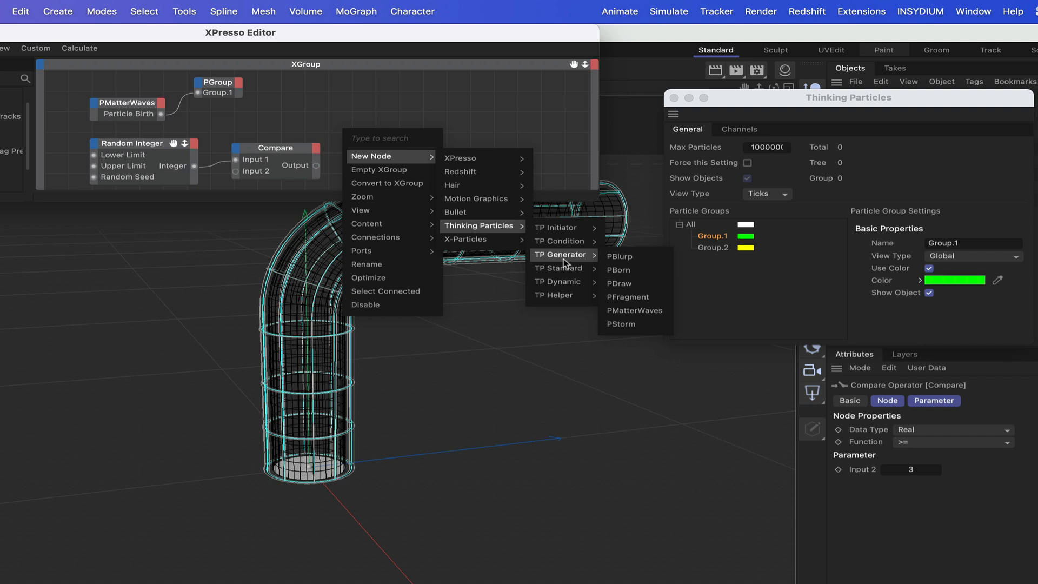
{"action": "mouse_move", "coordinate": [562, 268]}
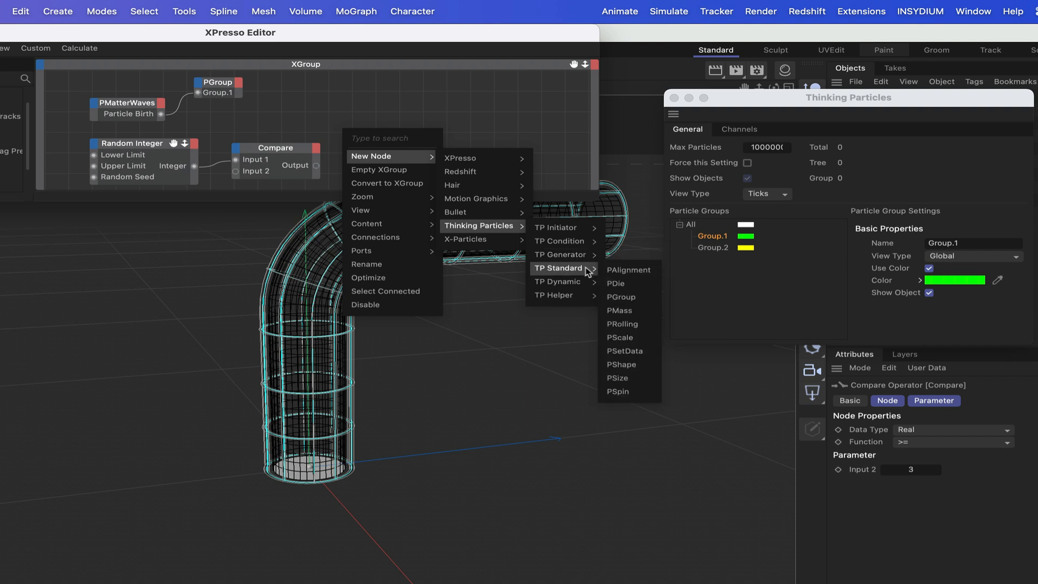
{"action": "left_click", "coordinate": [627, 297]}
{"action": "left_click_drag", "start_coordinate": [339, 124], "coordinate": [367, 112]}
{"action": "left_click", "coordinate": [714, 247]}
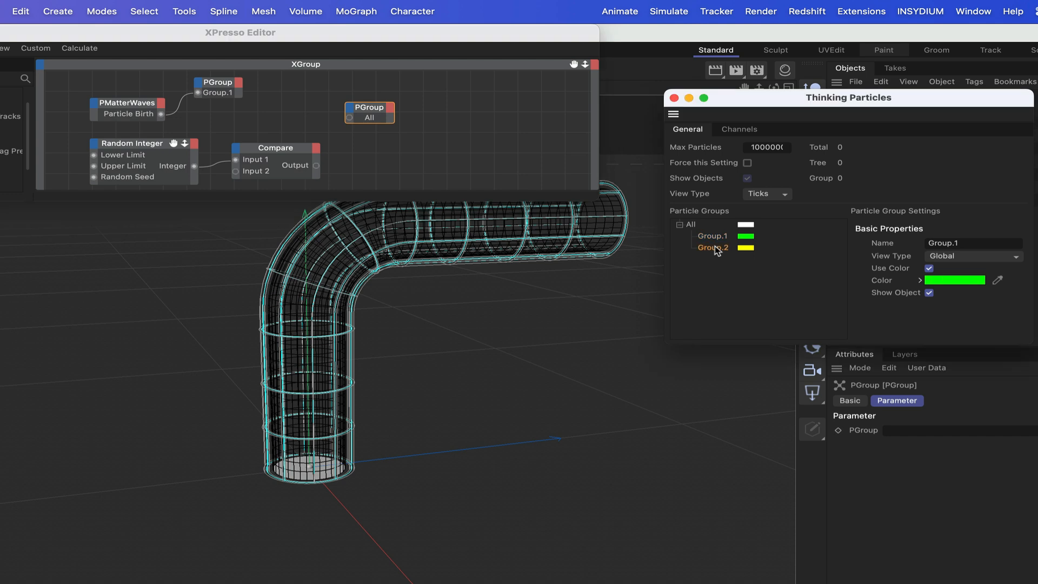
{"action": "left_click_drag", "start_coordinate": [496, 186], "coordinate": [397, 155]}
{"action": "left_click_drag", "start_coordinate": [371, 120], "coordinate": [371, 116]}
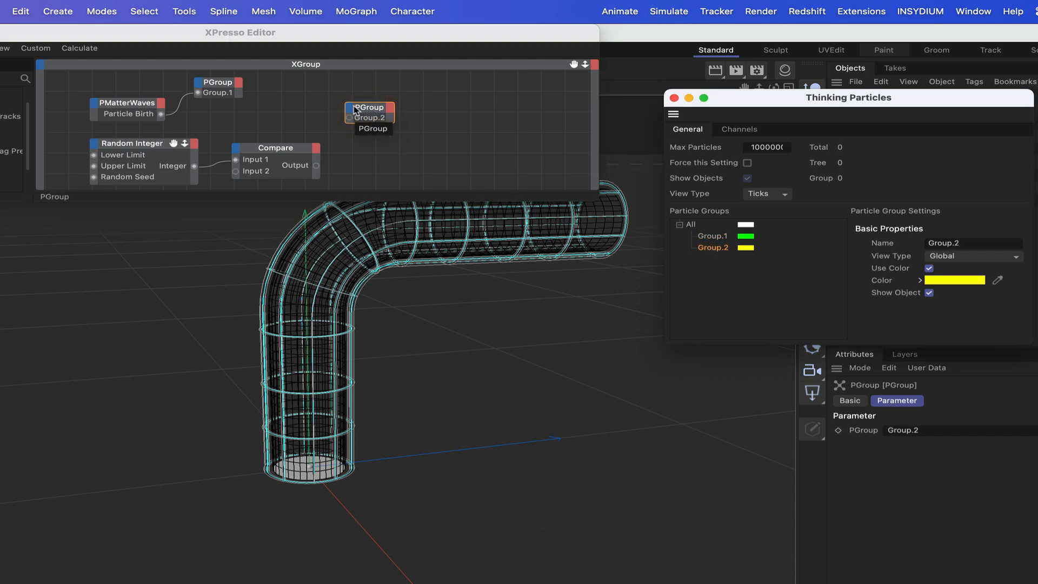
{"action": "left_click", "coordinate": [351, 108]}
{"action": "left_click", "coordinate": [363, 114]}
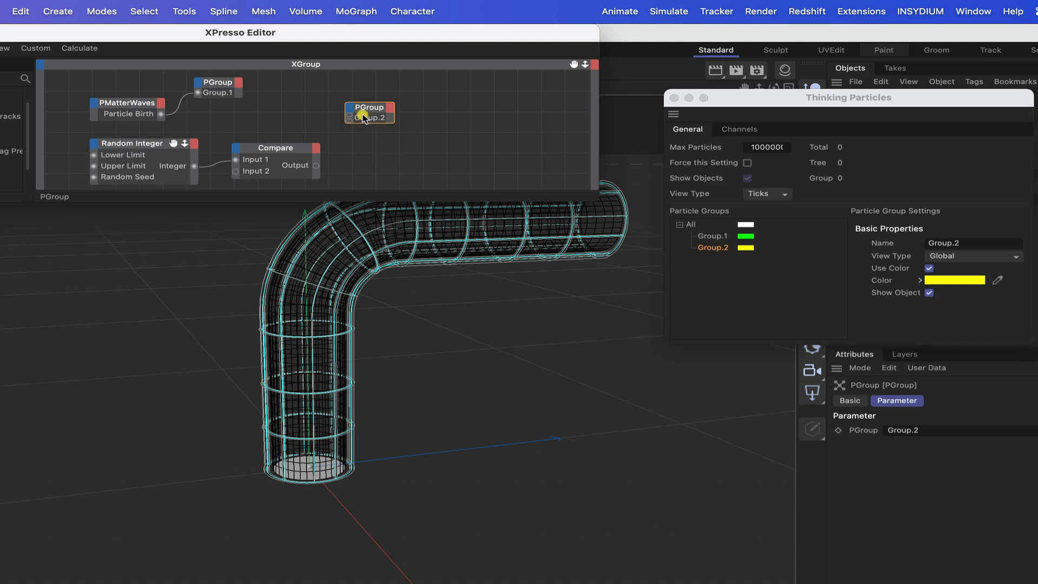
- Expose the Particle and On input ports of the Group.2 PGroup node and show their port names
{"action": "double_click", "coordinate": [377, 111]}
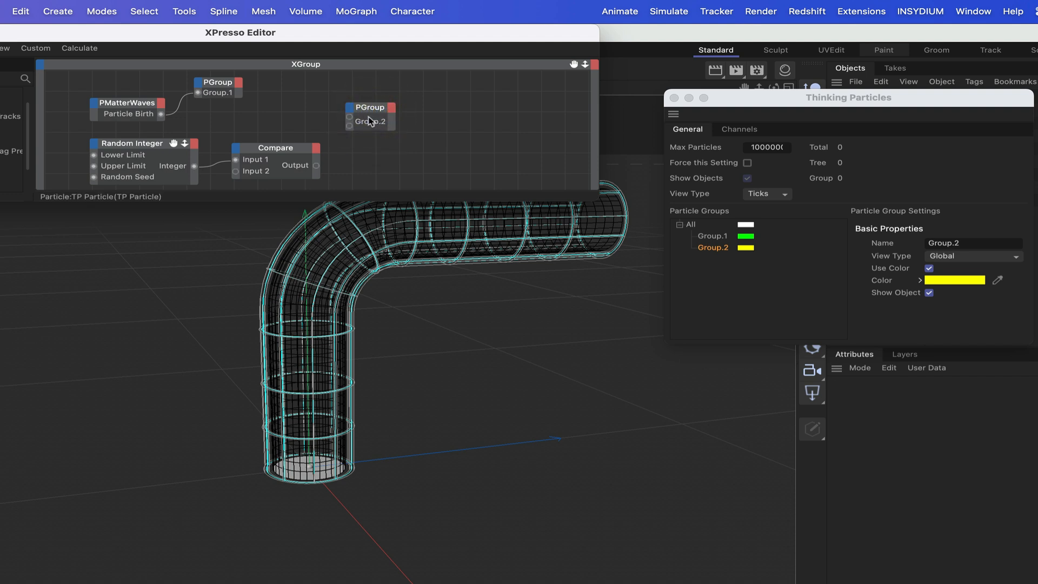
{"action": "right_click", "coordinate": [370, 120]}
{"action": "mouse_move", "coordinate": [393, 204]}
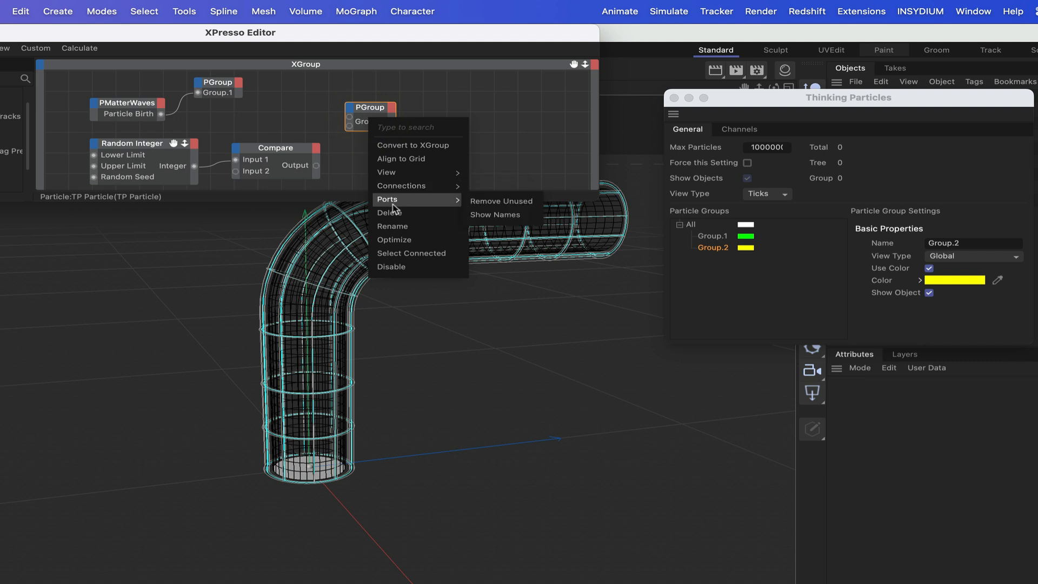
{"action": "left_click", "coordinate": [496, 215]}
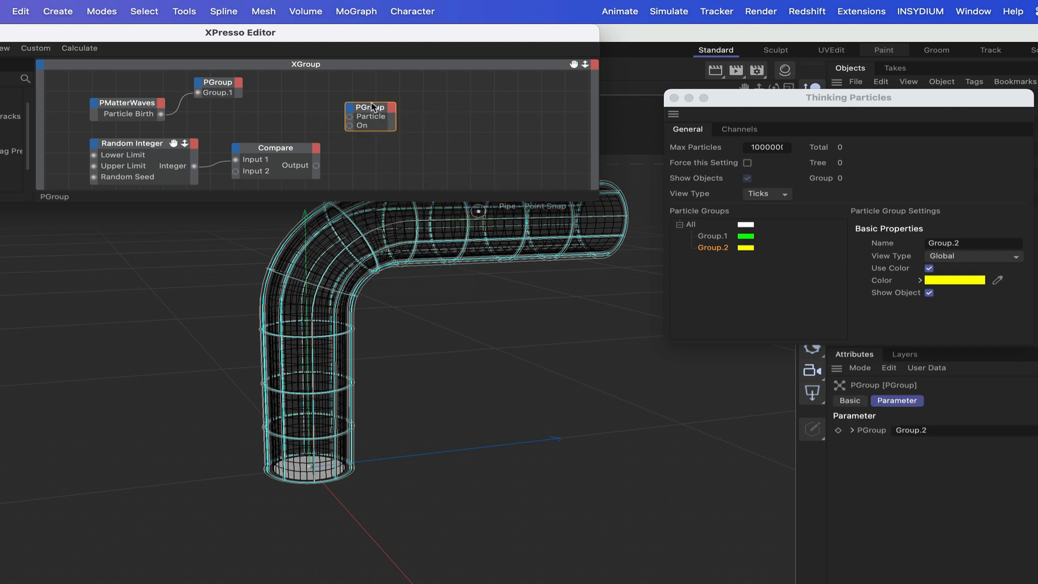
{"action": "left_click_drag", "start_coordinate": [372, 107], "coordinate": [381, 104]}
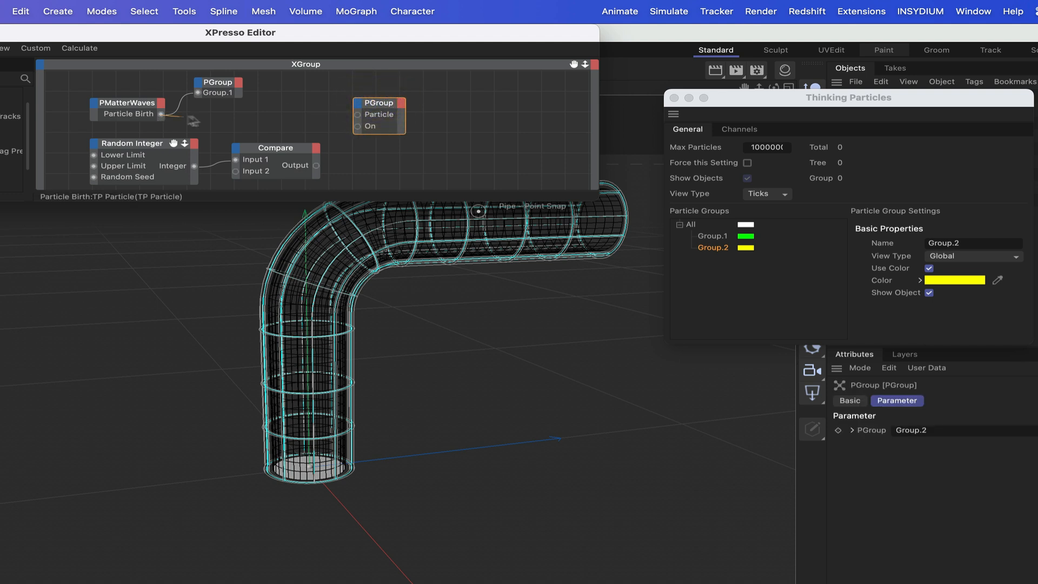
- Connect PMatterWaves' Particle Birth to the Group.2 node's Particle input and the Compare Output to its On input
{"action": "left_click_drag", "start_coordinate": [193, 120], "coordinate": [358, 117]}
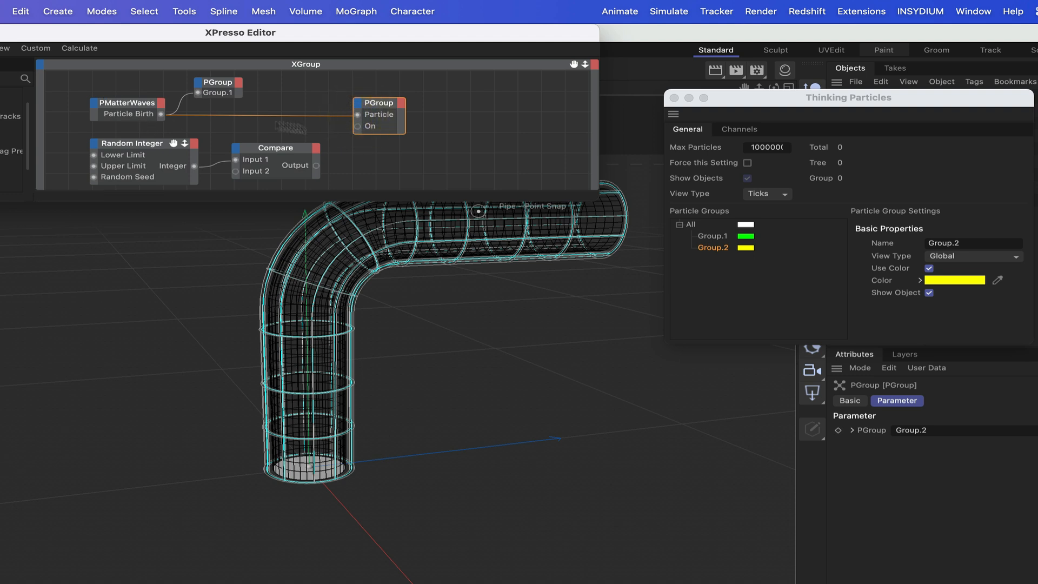
{"action": "left_click_drag", "start_coordinate": [379, 102], "coordinate": [383, 102]}
{"action": "left_click", "coordinate": [383, 104]}
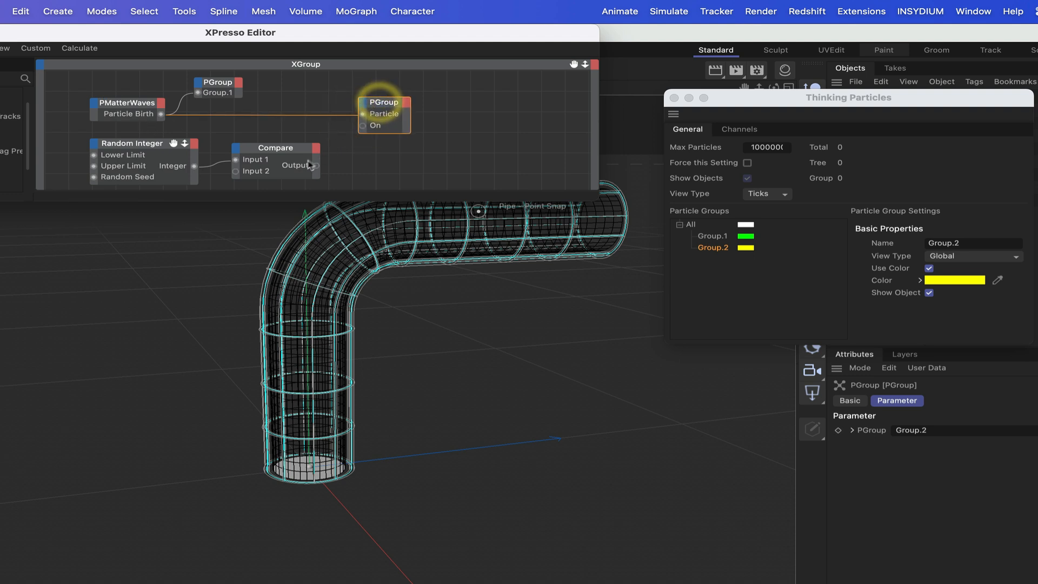
{"action": "left_click_drag", "start_coordinate": [317, 165], "coordinate": [363, 126]}
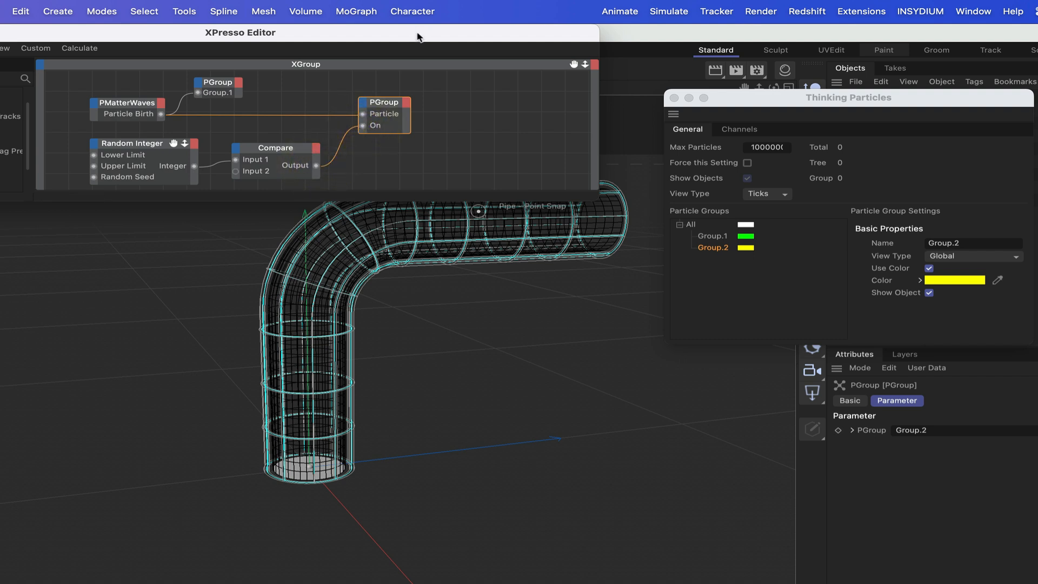
- Move the XPresso Editor aside to examine the simulated particles in the pipe, and return the animation to its start
{"action": "left_click_drag", "start_coordinate": [416, 32], "coordinate": [377, 17]}
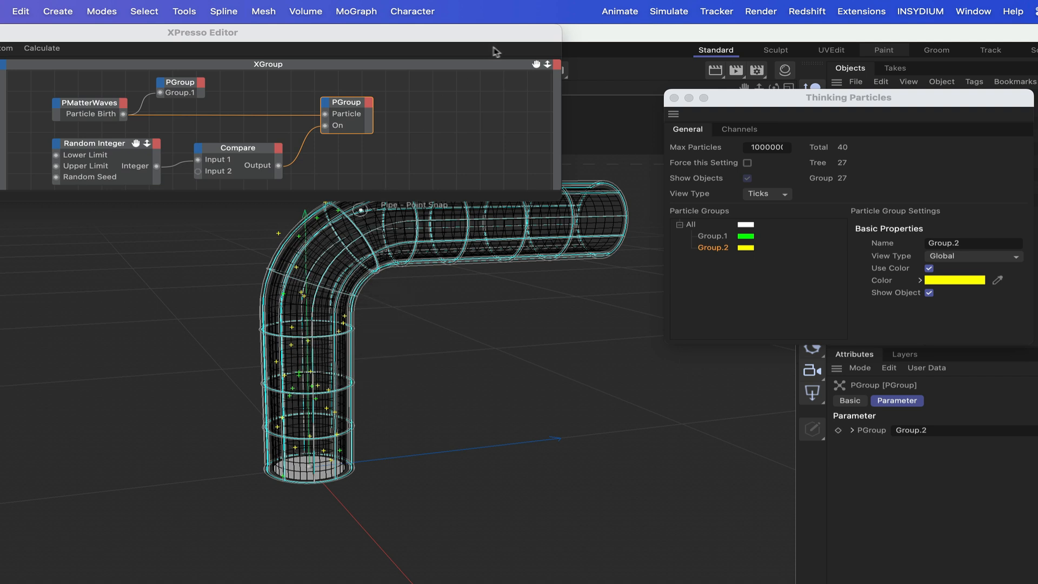
{"action": "left_click_drag", "start_coordinate": [511, 33], "coordinate": [168, 17]}
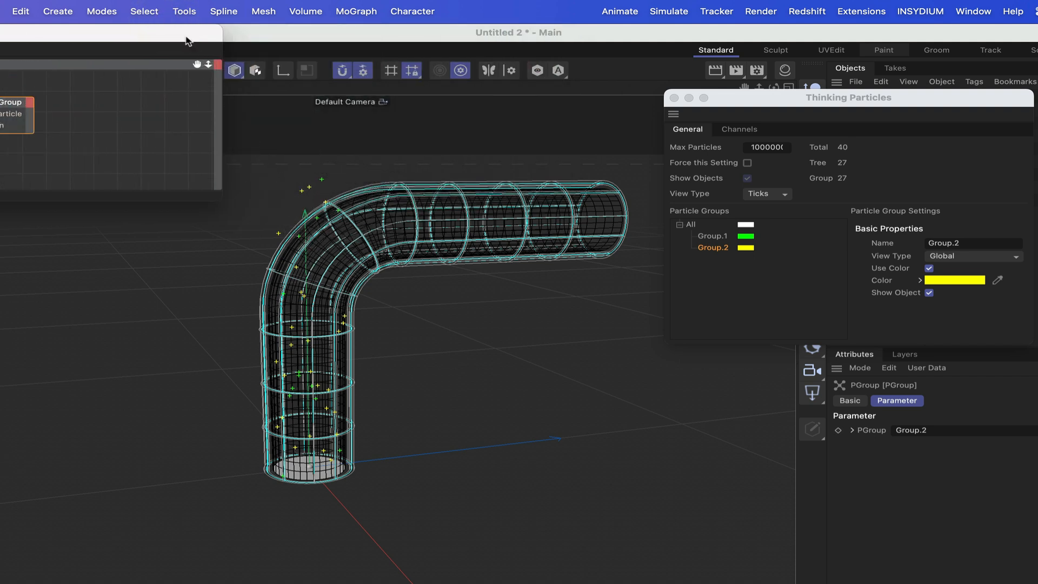
{"action": "left_click_drag", "start_coordinate": [173, 34], "coordinate": [452, 7]}
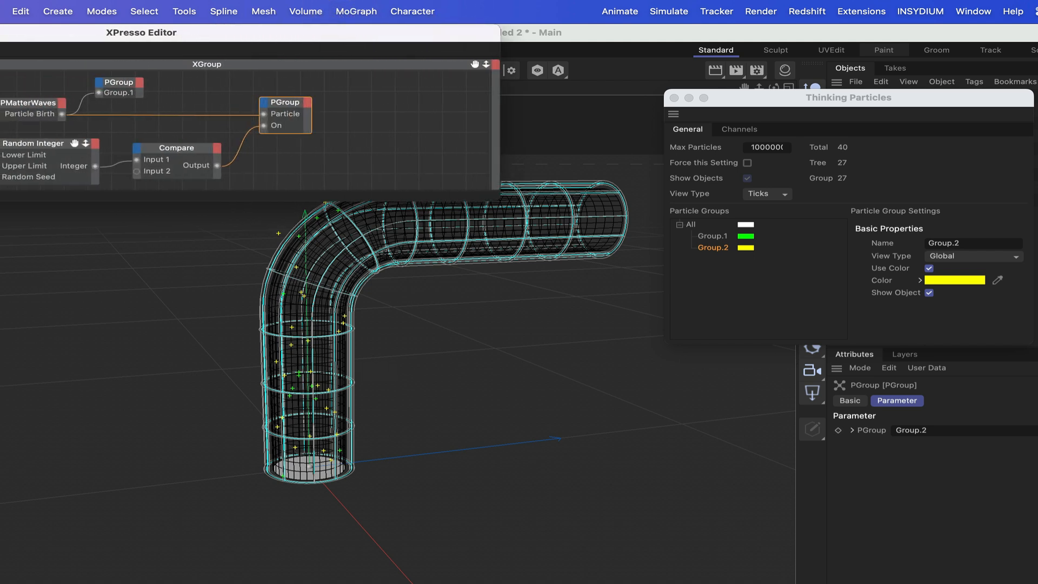
{"action": "key", "text": "shift+f"}
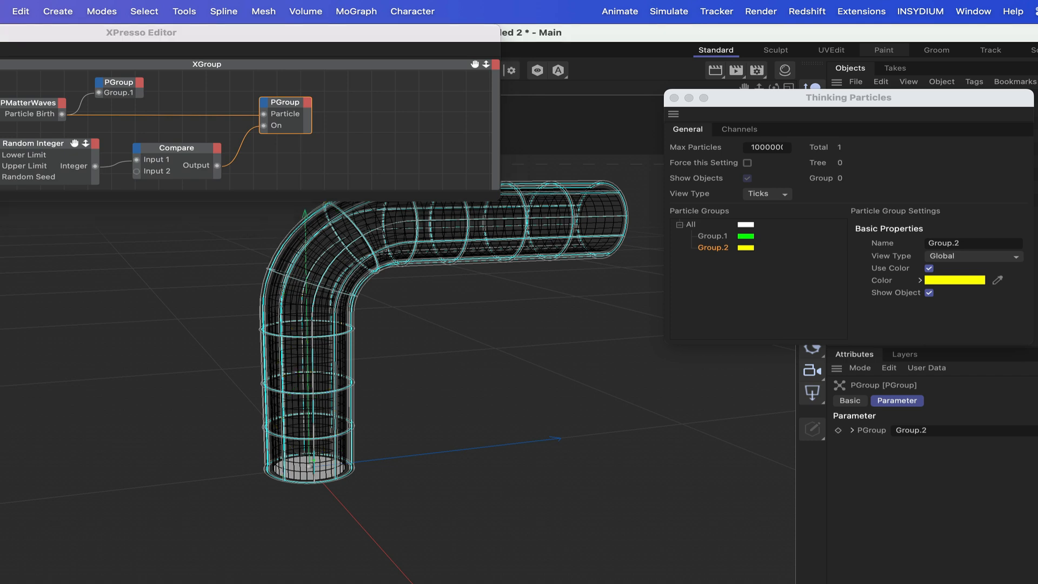
- Close the Thinking Particles settings and enlarge the XPresso Editor to make room below the existing nodes
{"action": "left_click", "coordinate": [674, 98]}
{"action": "scroll", "coordinate": [476, 204], "scroll_direction": "up", "scroll_amount": 2}
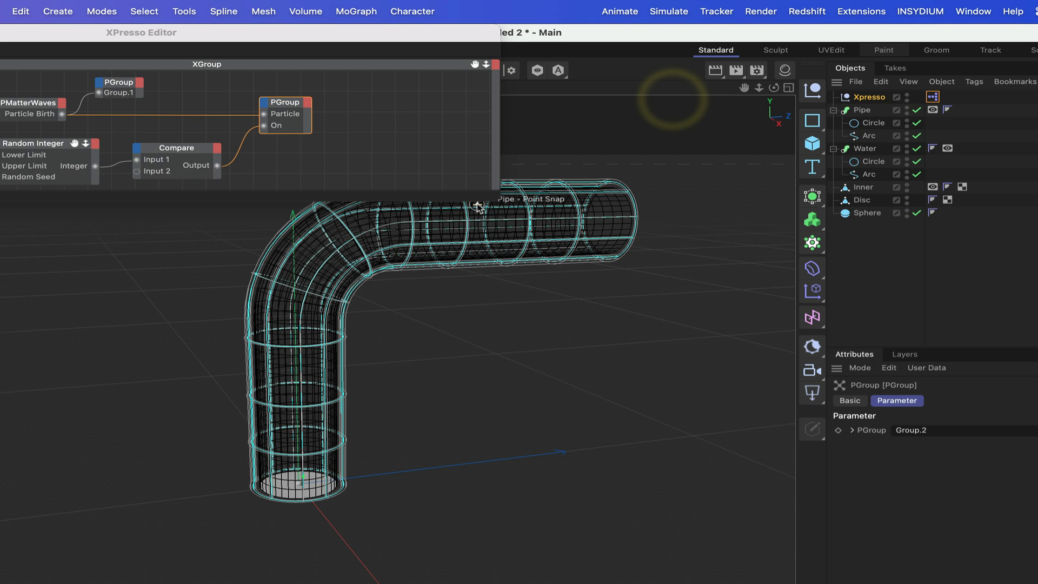
{"action": "left_click_drag", "start_coordinate": [494, 198], "coordinate": [742, 336]}
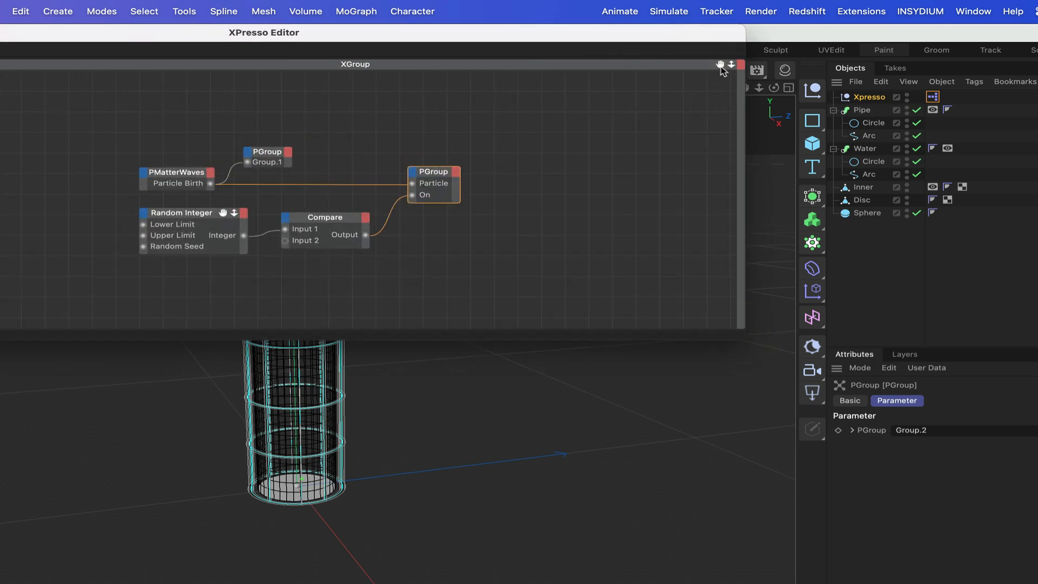
{"action": "left_click_drag", "start_coordinate": [721, 65], "coordinate": [625, 0]}
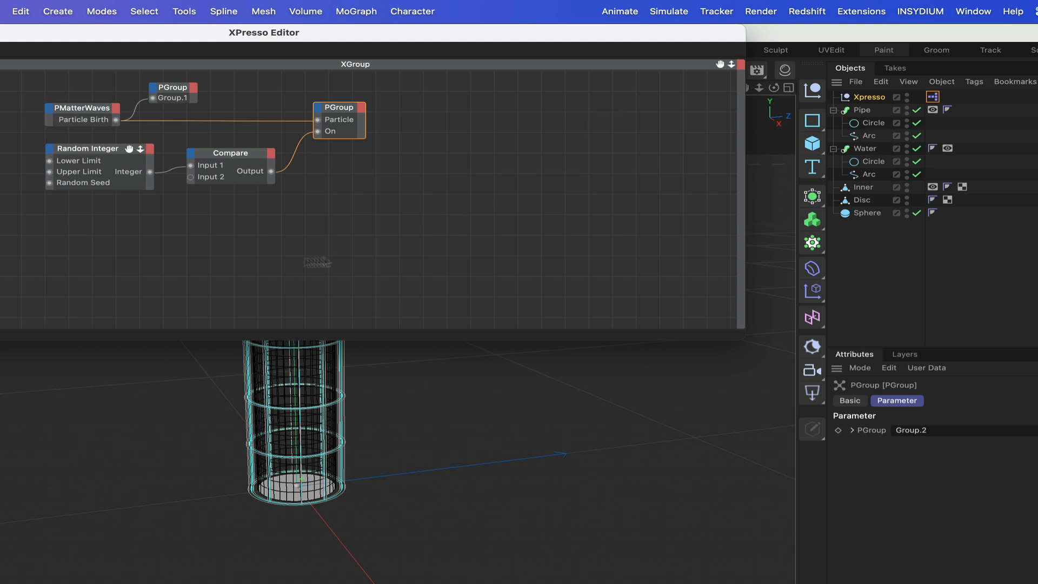
- Add a P Pass initiator node to the XGroup below the Random Integer node
{"action": "right_click", "coordinate": [51, 265]}
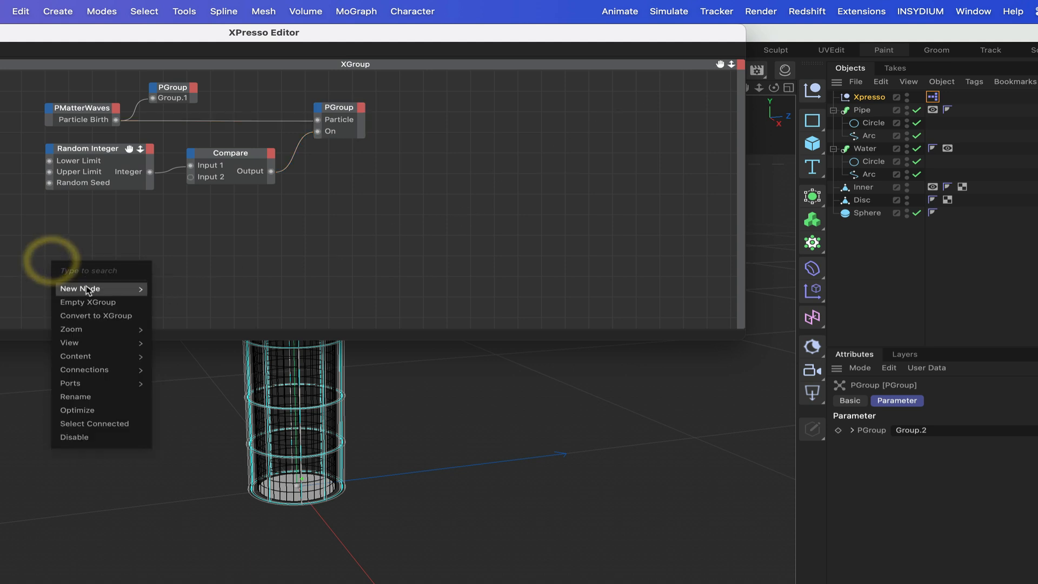
{"action": "mouse_move", "coordinate": [97, 288]}
{"action": "mouse_move", "coordinate": [184, 295]}
{"action": "mouse_move", "coordinate": [200, 358]}
{"action": "mouse_move", "coordinate": [261, 360]}
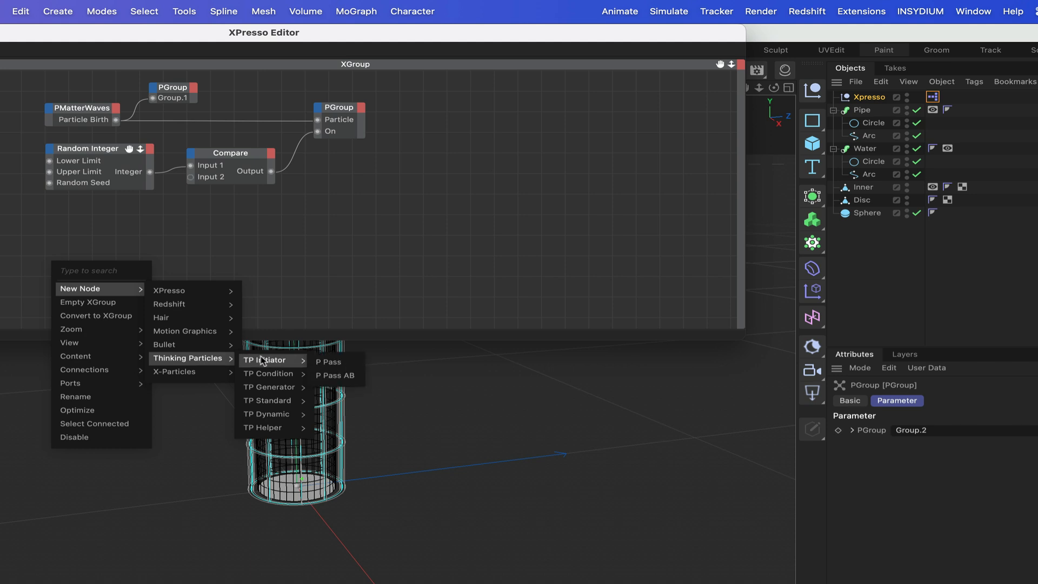
{"action": "left_click", "coordinate": [327, 364]}
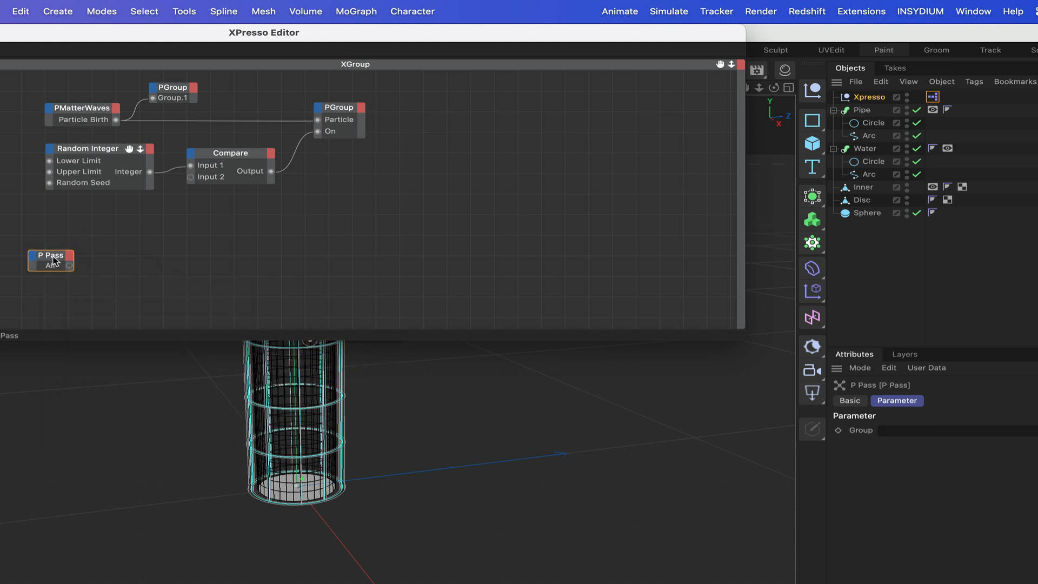
{"action": "left_click_drag", "start_coordinate": [53, 259], "coordinate": [78, 258]}
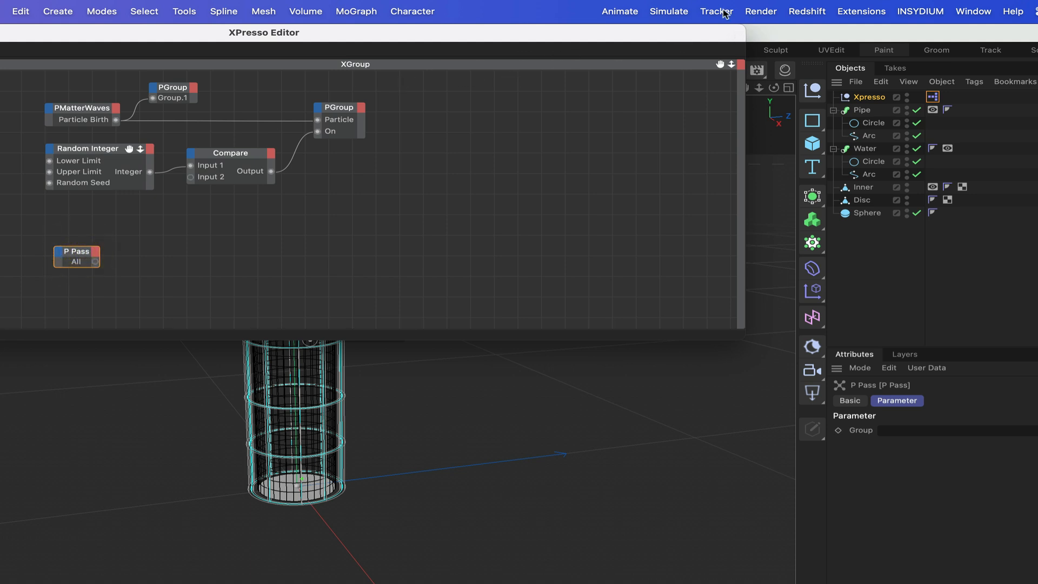
- Open the Thinking Particles settings, assign Group.1 to the P Pass node, and widen the node slightly
{"action": "left_click", "coordinate": [662, 11]}
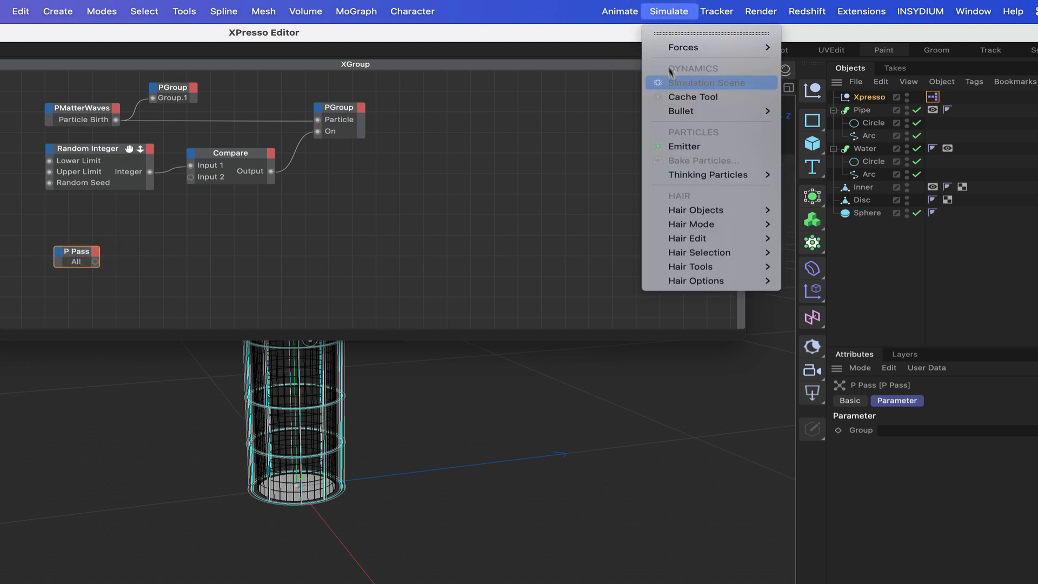
{"action": "mouse_move", "coordinate": [666, 49]}
{"action": "mouse_move", "coordinate": [698, 174]}
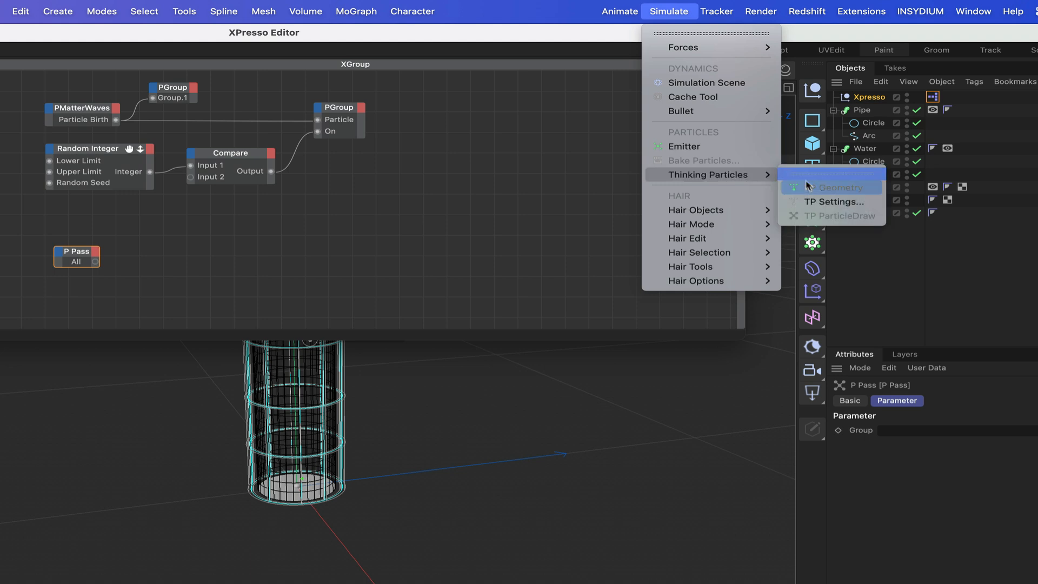
{"action": "left_click", "coordinate": [817, 201]}
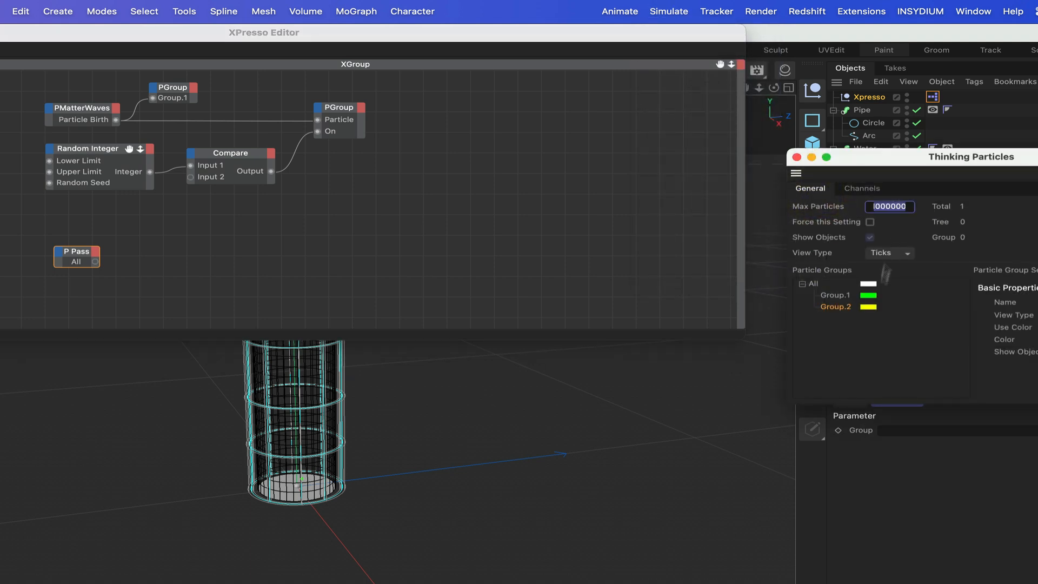
{"action": "left_click", "coordinate": [837, 296]}
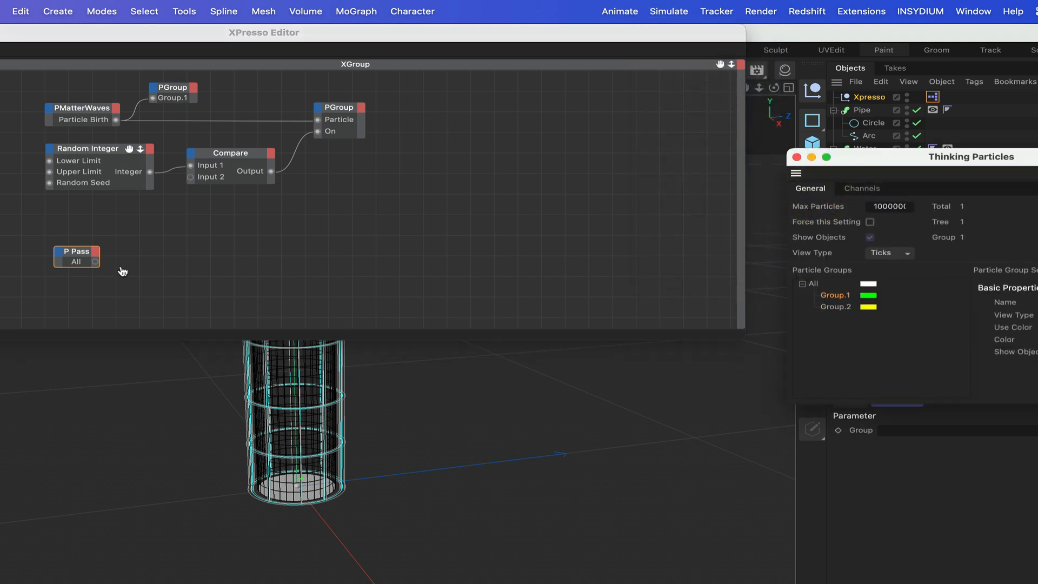
{"action": "left_click", "coordinate": [78, 265]}
{"action": "left_click_drag", "start_coordinate": [890, 157], "coordinate": [911, 62]}
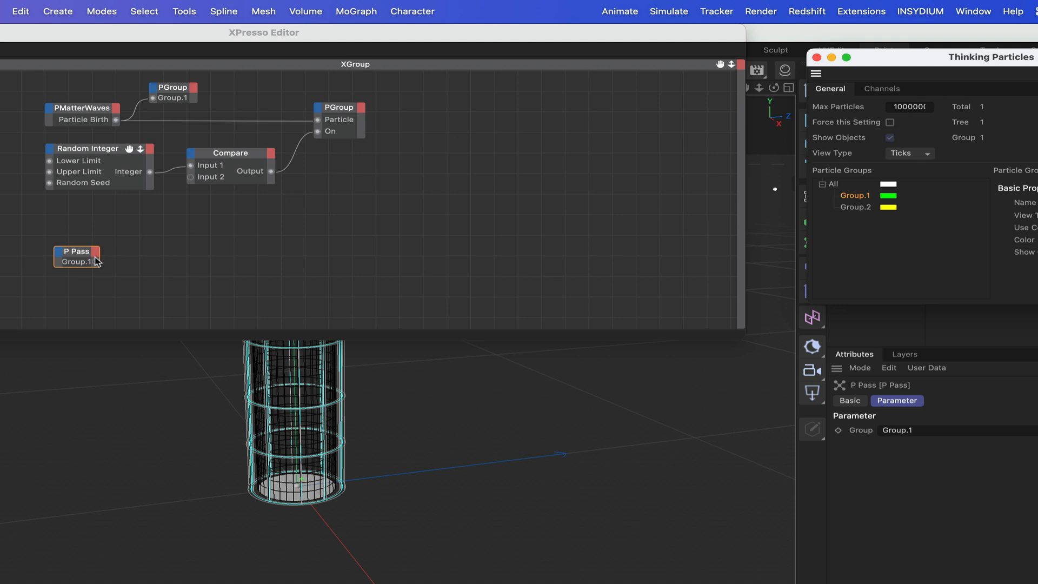
{"action": "left_click", "coordinate": [76, 251]}
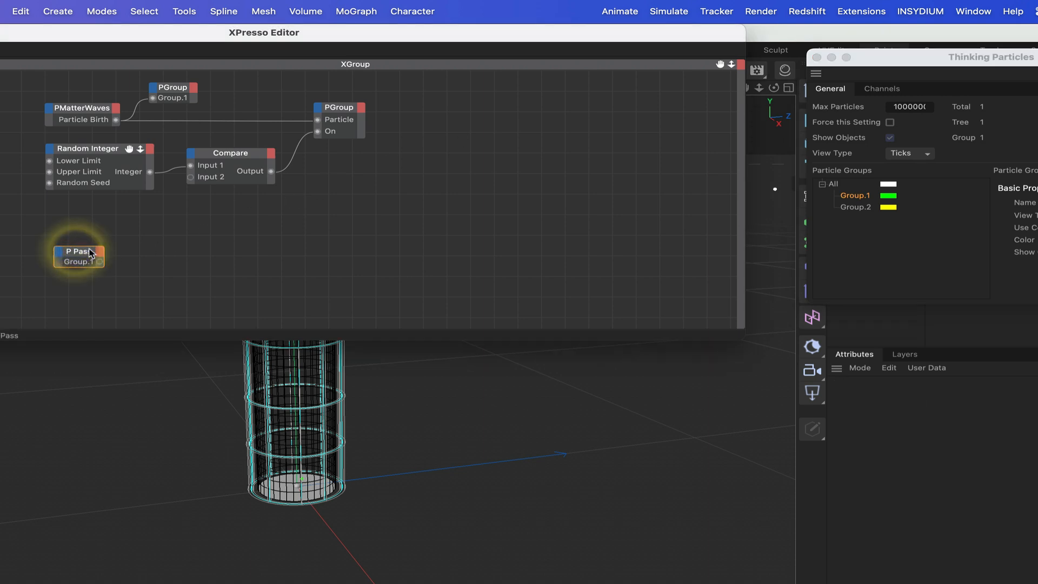
{"action": "left_click_drag", "start_coordinate": [88, 249], "coordinate": [85, 246]}
{"action": "left_click", "coordinate": [86, 249]}
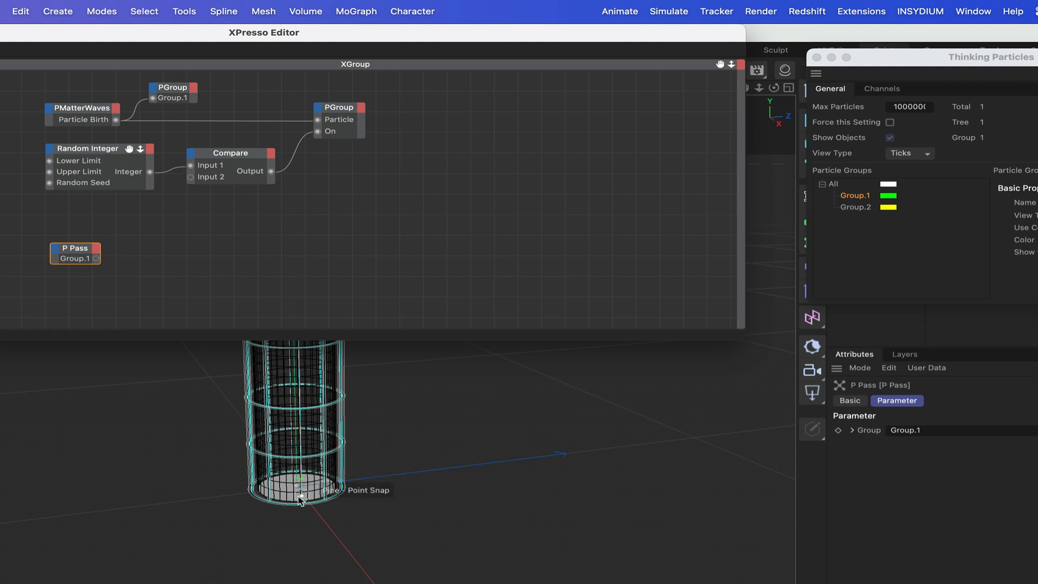
- Add a PShape node beside P Pass and connect the P Pass particle output to its input
{"action": "right_click", "coordinate": [143, 248]}
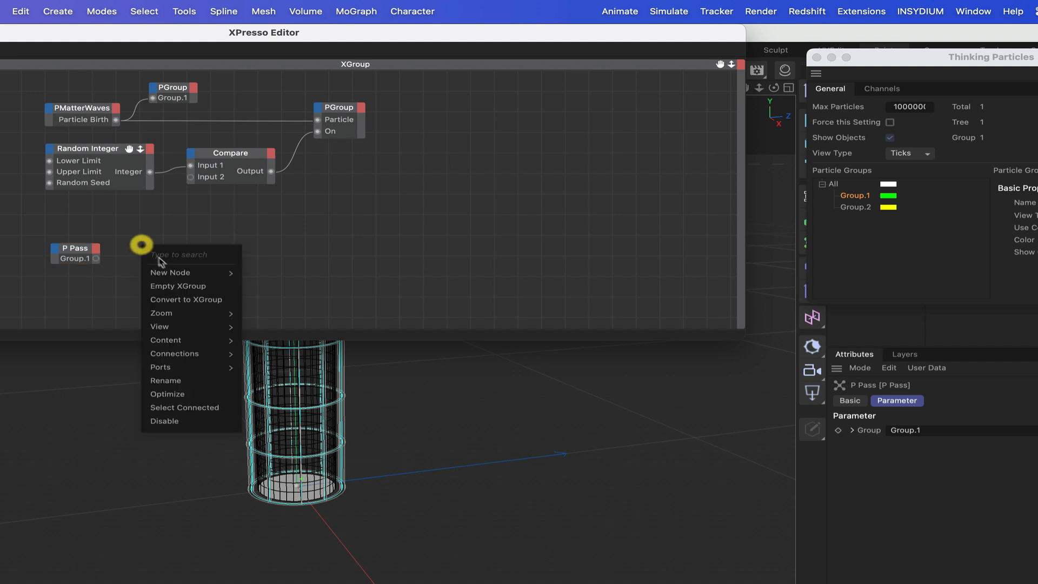
{"action": "mouse_move", "coordinate": [150, 272]}
{"action": "mouse_move", "coordinate": [274, 274]}
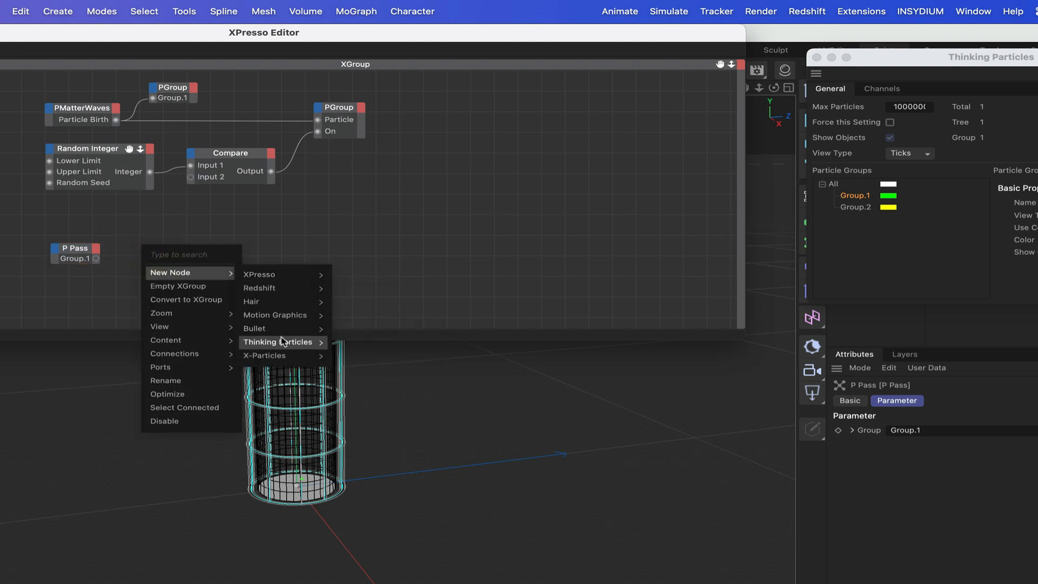
{"action": "mouse_move", "coordinate": [301, 342]}
{"action": "mouse_move", "coordinate": [359, 384]}
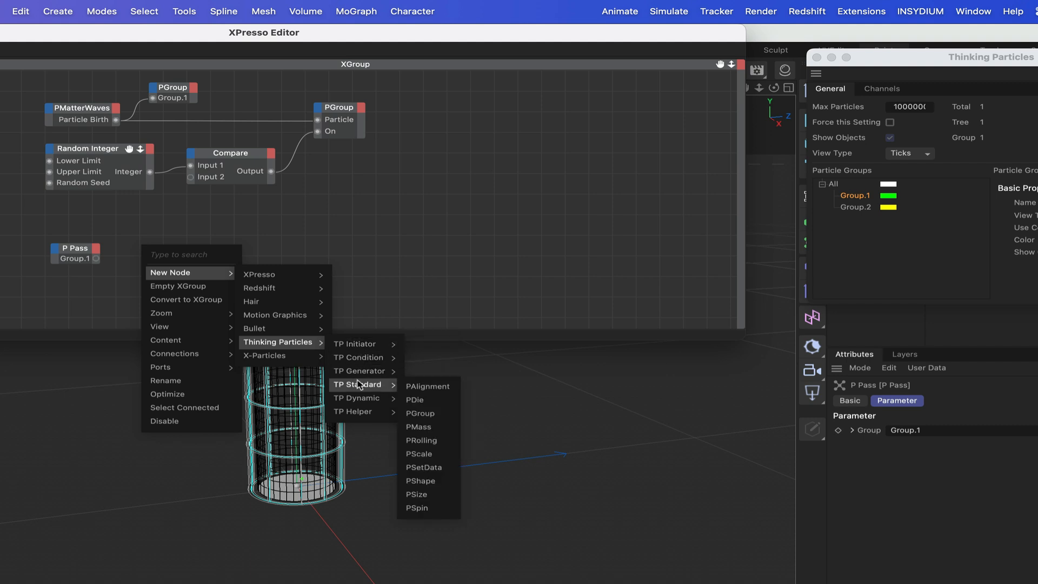
{"action": "left_click", "coordinate": [422, 482]}
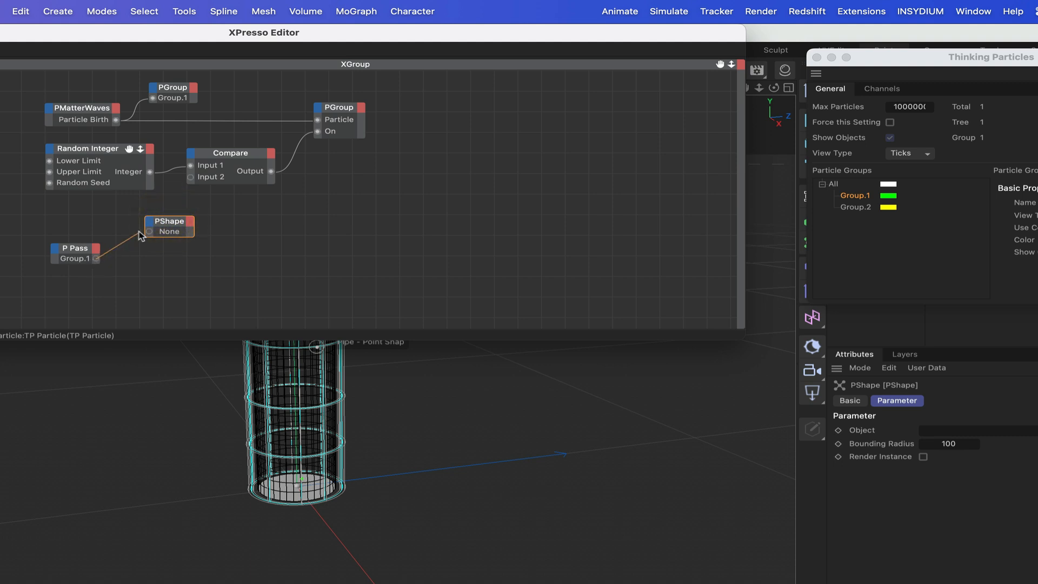
{"action": "left_click_drag", "start_coordinate": [140, 236], "coordinate": [151, 237]}
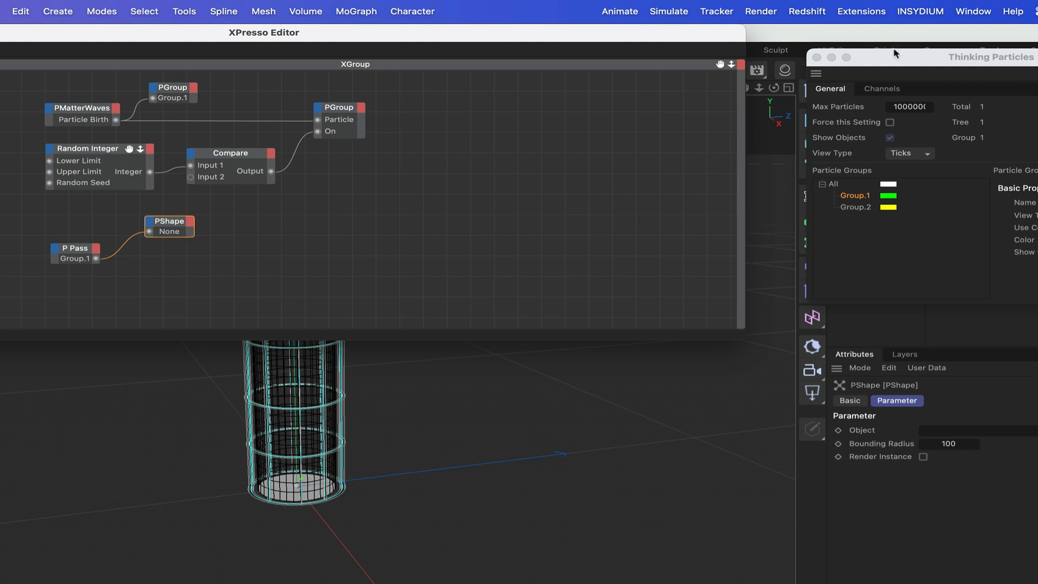
- Assign the Sphere as the PShape node's object and set its Bounding Radius to 1
{"action": "left_click_drag", "start_coordinate": [891, 54], "coordinate": [1009, 31]}
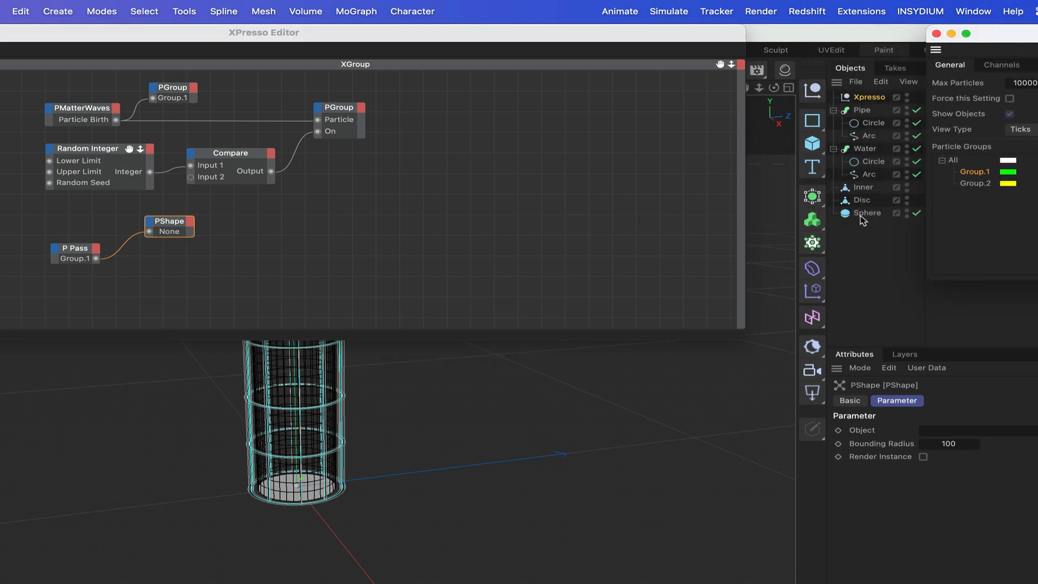
{"action": "left_click_drag", "start_coordinate": [863, 213], "coordinate": [952, 433]}
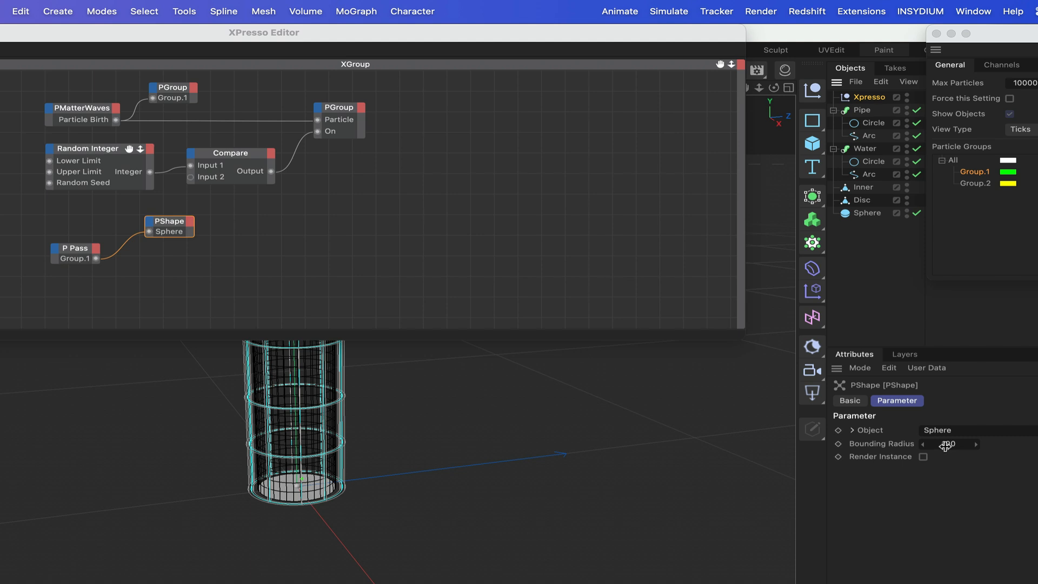
{"action": "left_click", "coordinate": [945, 444]}
{"action": "left_click_drag", "start_coordinate": [174, 227], "coordinate": [150, 222]}
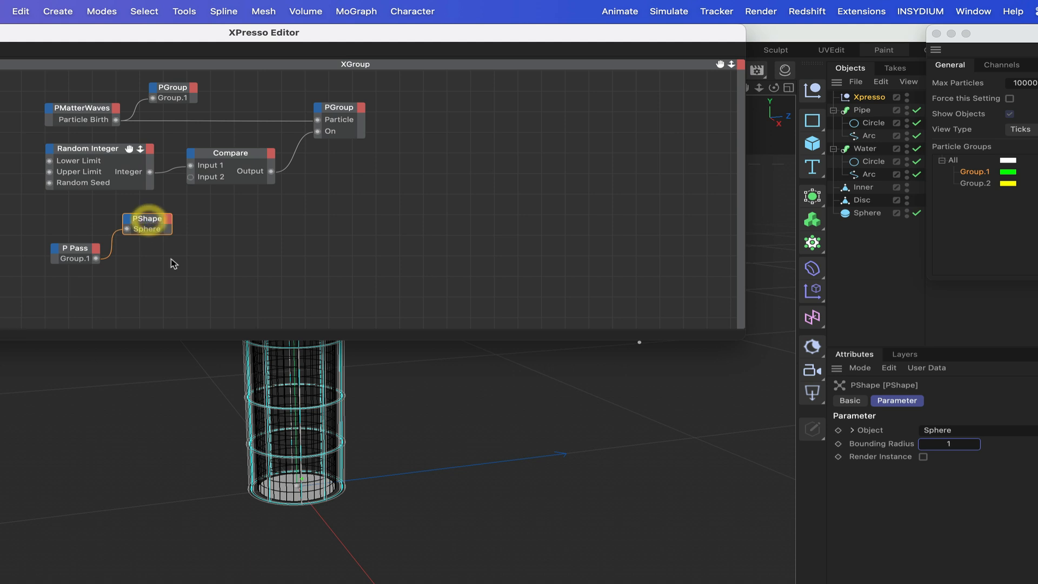
- Add a Thinking Particles PSize node below PShape and feed it from the P Pass Group.1 output
{"action": "right_click", "coordinate": [139, 258]}
{"action": "mouse_move", "coordinate": [163, 284]}
{"action": "mouse_move", "coordinate": [255, 292]}
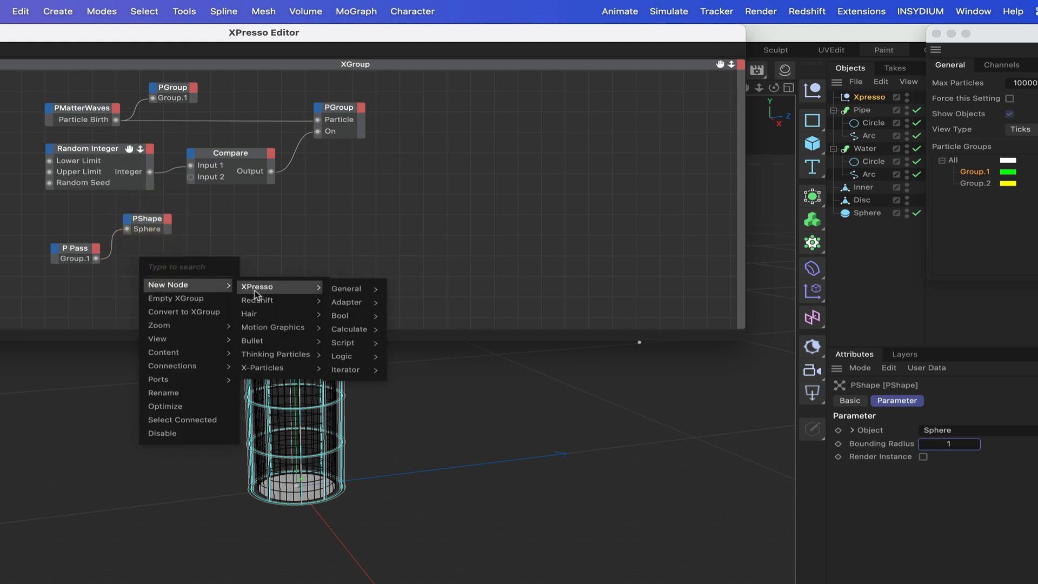
{"action": "mouse_move", "coordinate": [268, 354]}
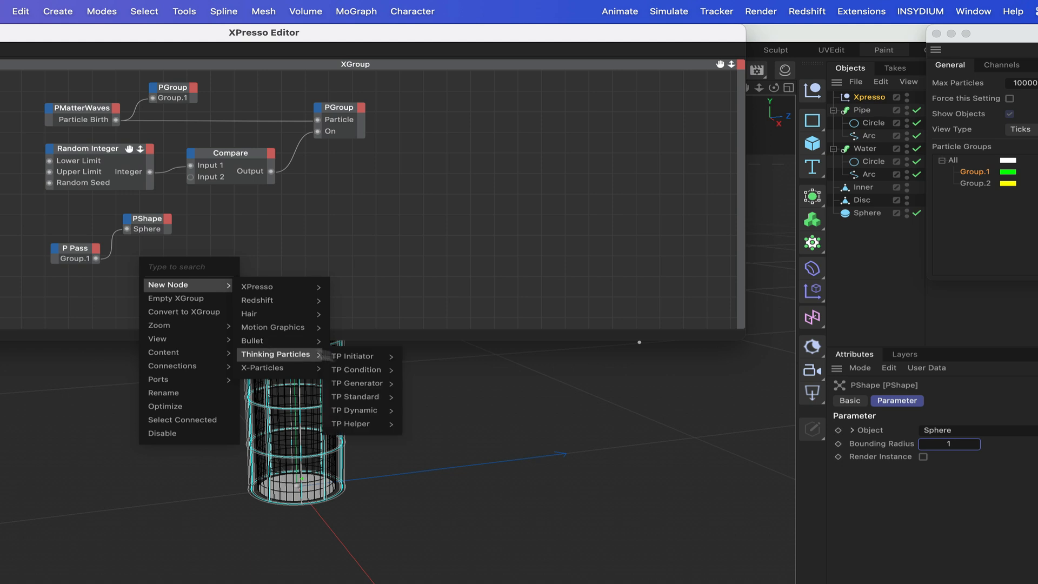
{"action": "mouse_move", "coordinate": [360, 396]}
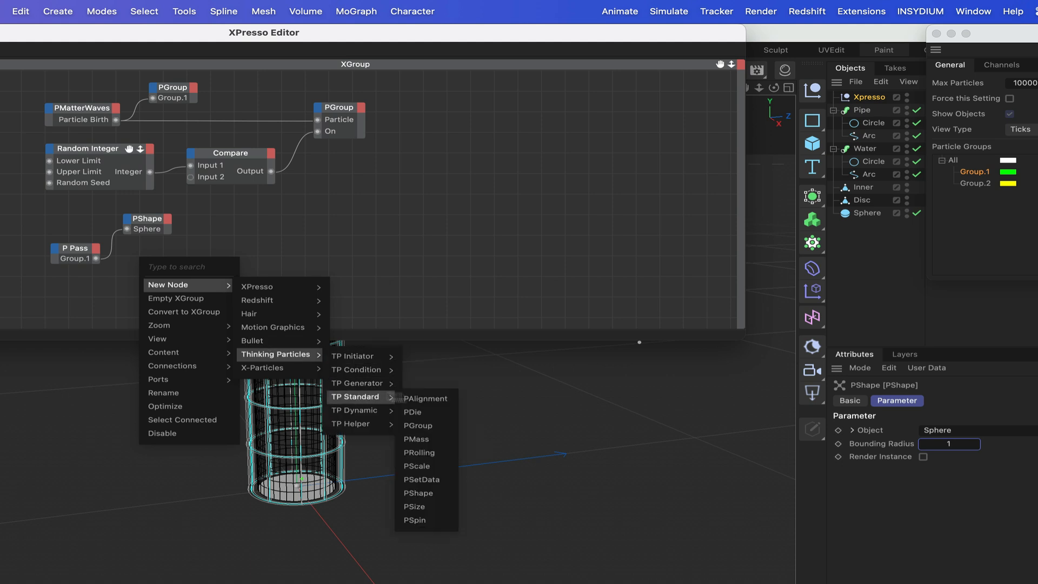
{"action": "left_click", "coordinate": [415, 506]}
{"action": "mouse_move", "coordinate": [153, 260]}
{"action": "left_mouse_down"}
{"action": "mouse_move", "coordinate": [165, 261]}
{"action": "mouse_move", "coordinate": [132, 265]}
{"action": "mouse_move", "coordinate": [154, 261]}
{"action": "left_mouse_up"}
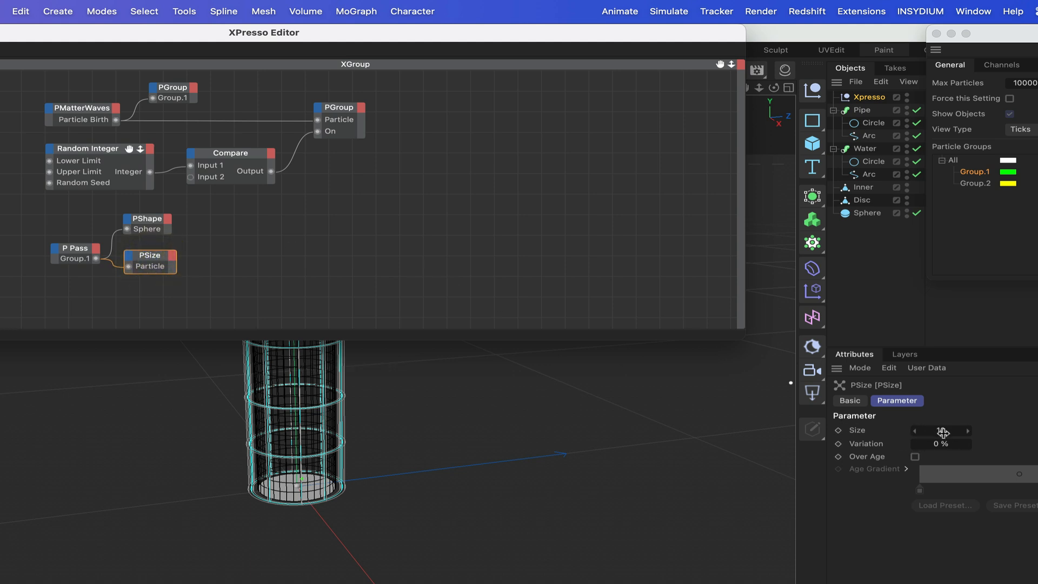
- Set the PSize node's Size to 5.1 and its Variation to 90%
{"action": "left_click", "coordinate": [943, 432]}
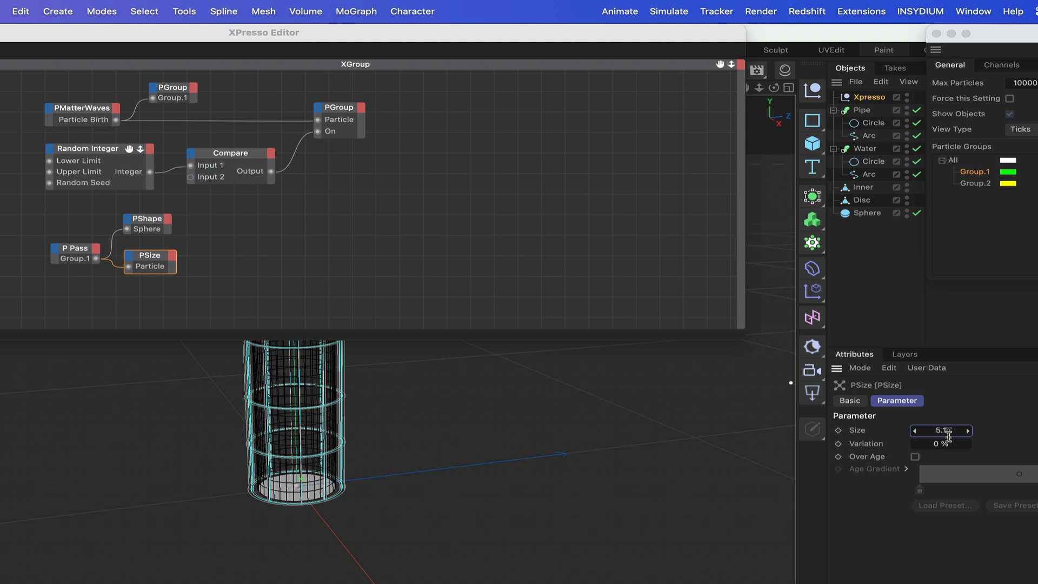
{"action": "double_click", "coordinate": [943, 444]}
{"action": "type", "text": "9"}
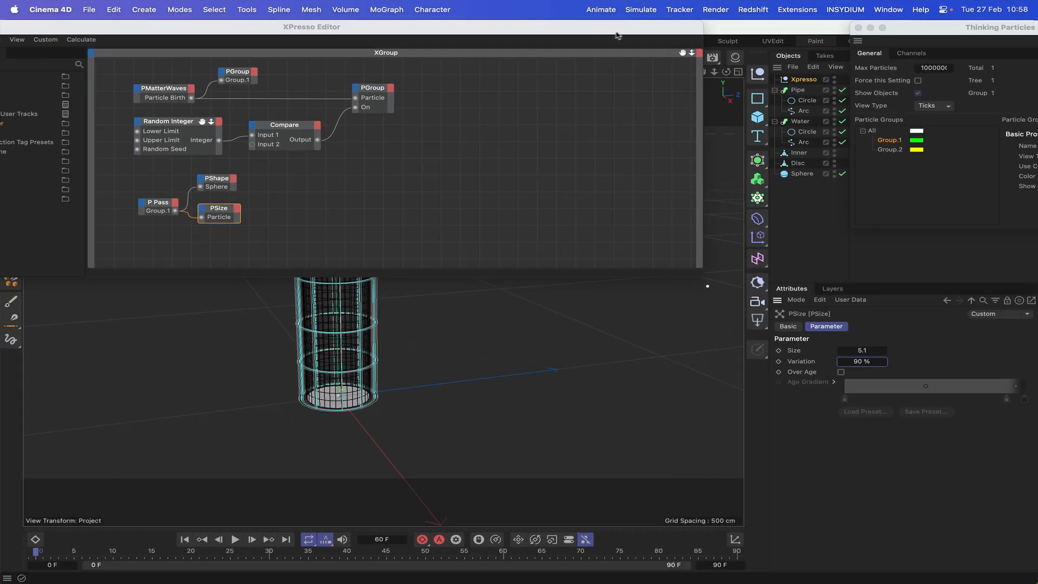
- Move the XPresso Editor off the pipe and play the particle animation from the first frame, stopping partway
{"action": "left_click_drag", "start_coordinate": [619, 35], "coordinate": [204, 36]}
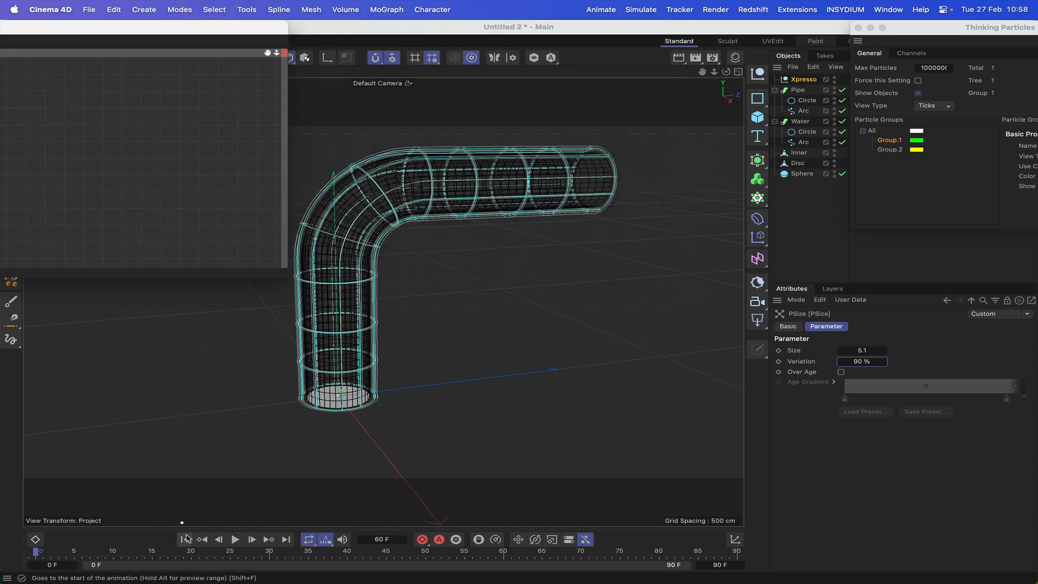
{"action": "left_click", "coordinate": [186, 539]}
{"action": "left_click", "coordinate": [234, 539]}
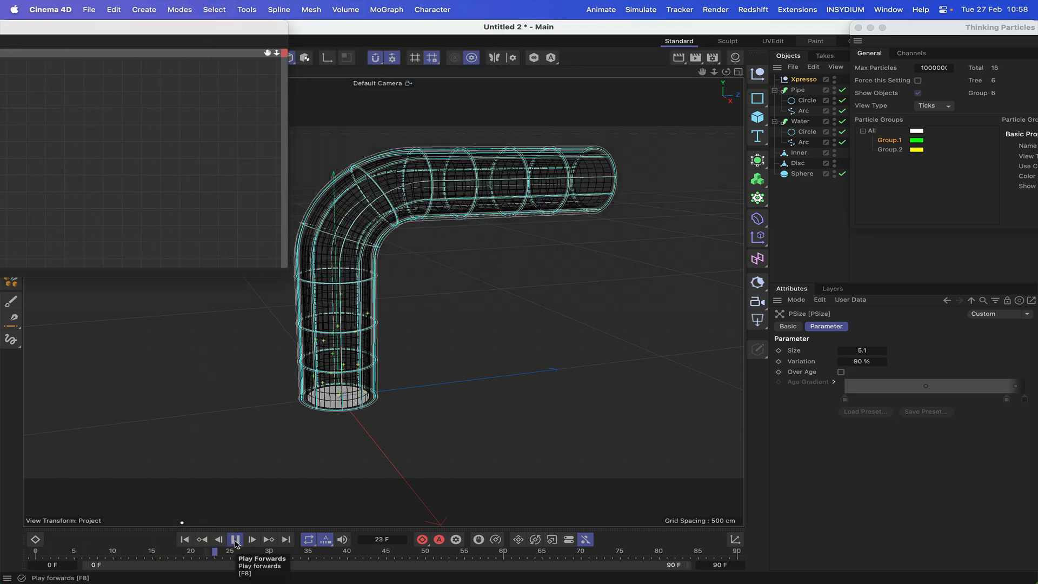
{"action": "left_click", "coordinate": [235, 540]}
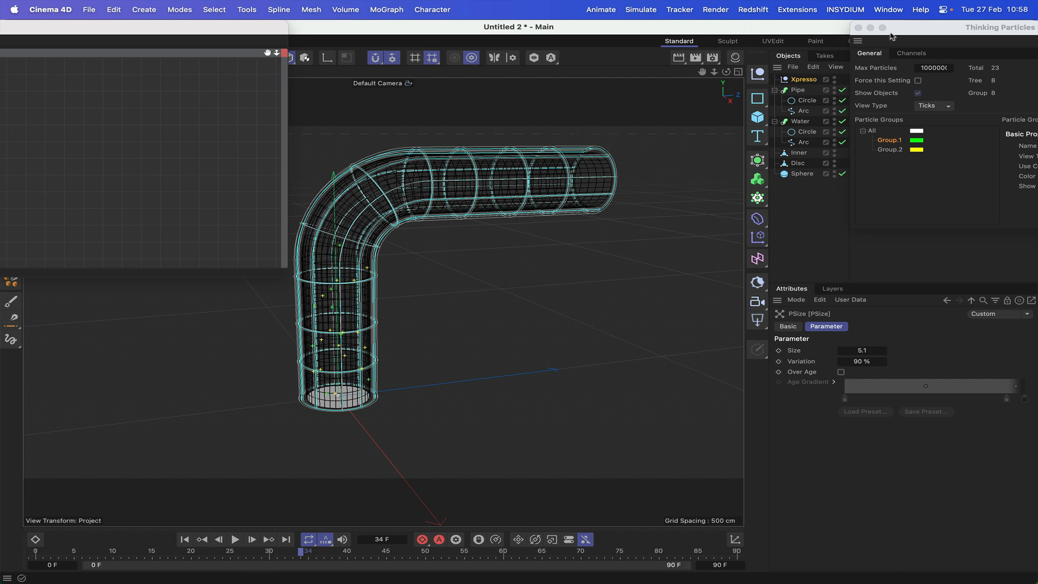
- Shift the Thinking Particles window off the object list and add a TP Geometry object to the scene
{"action": "left_click_drag", "start_coordinate": [900, 28], "coordinate": [927, 27]}
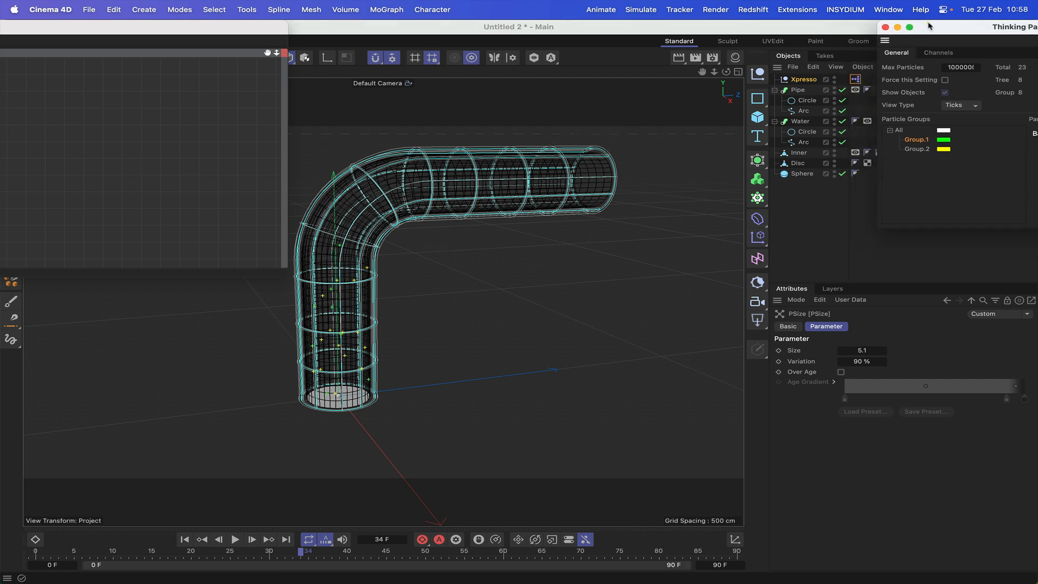
{"action": "left_click", "coordinate": [650, 10]}
{"action": "mouse_move", "coordinate": [656, 144]}
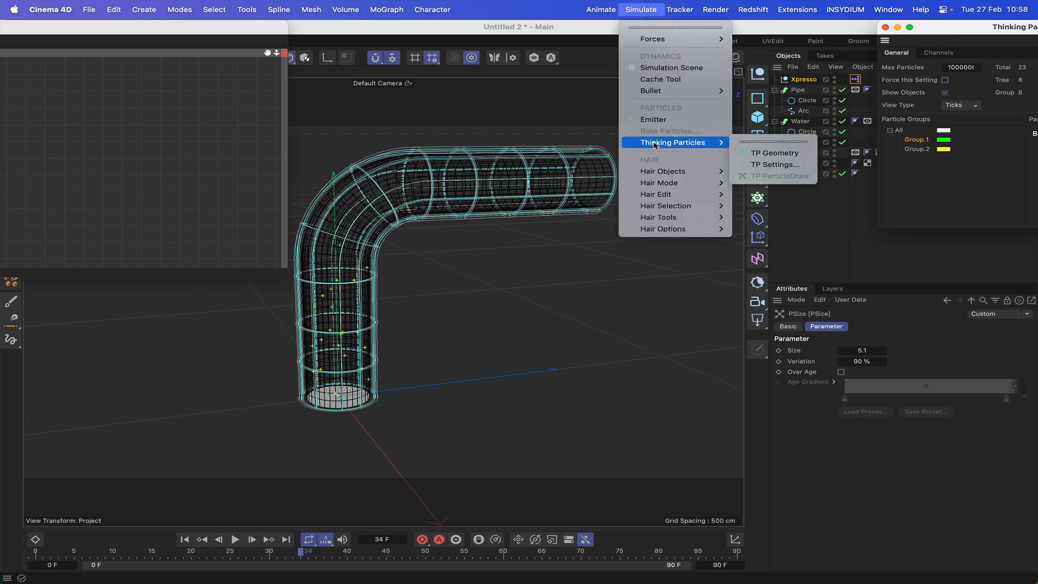
{"action": "left_click", "coordinate": [774, 155]}
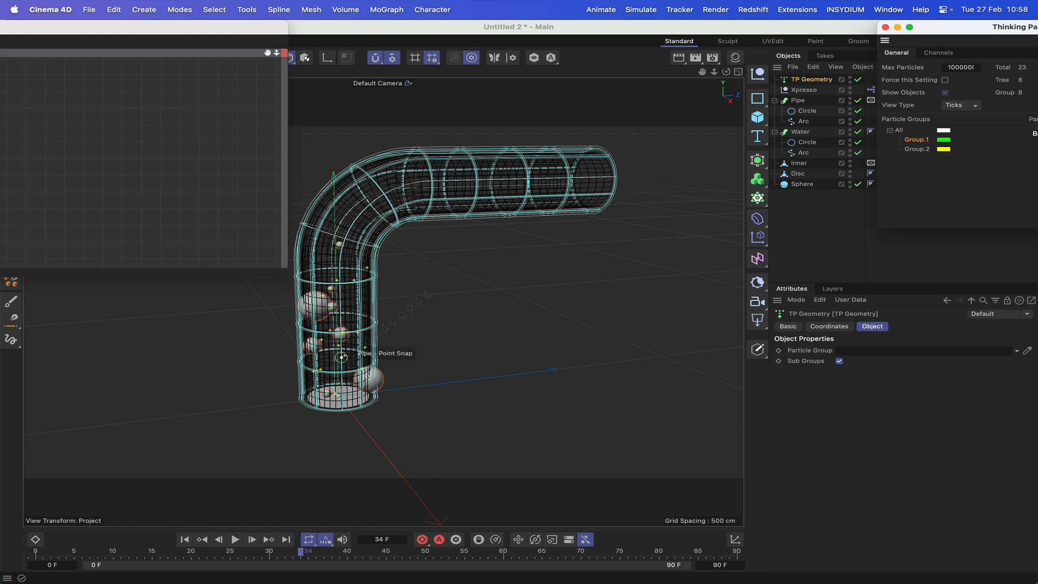
- Place TP Geometry below the Sphere in the object hierarchy and assign Group.1 as its Particle Group
{"action": "left_click", "coordinate": [811, 81]}
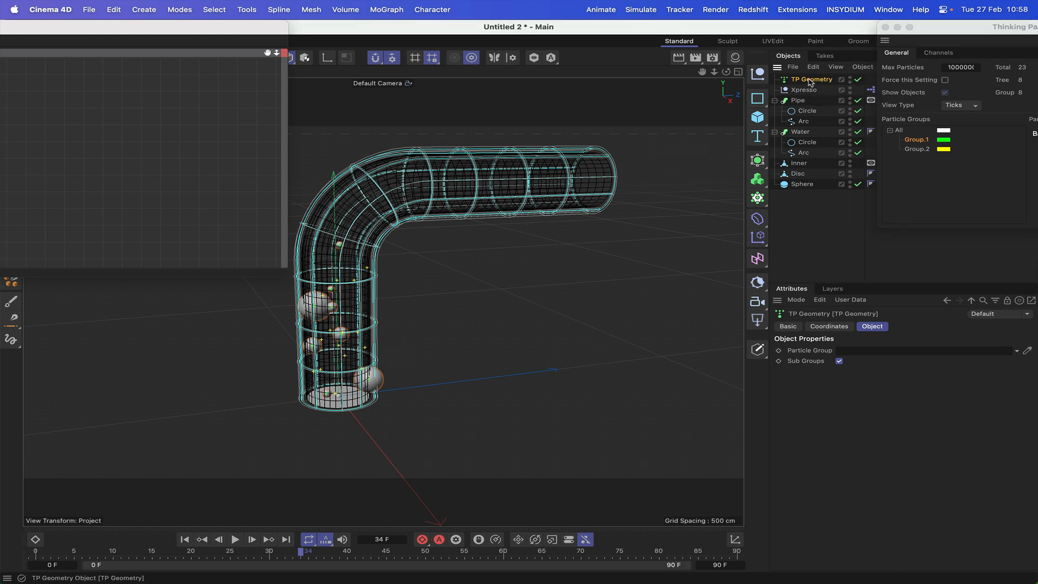
{"action": "left_click_drag", "start_coordinate": [807, 85], "coordinate": [786, 196]}
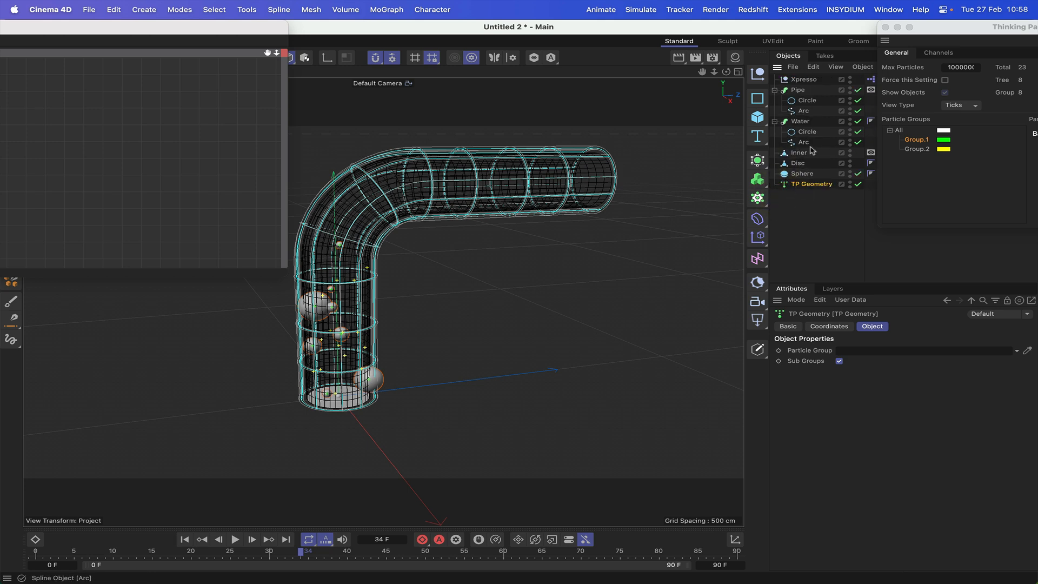
{"action": "left_click_drag", "start_coordinate": [916, 140], "coordinate": [874, 353]}
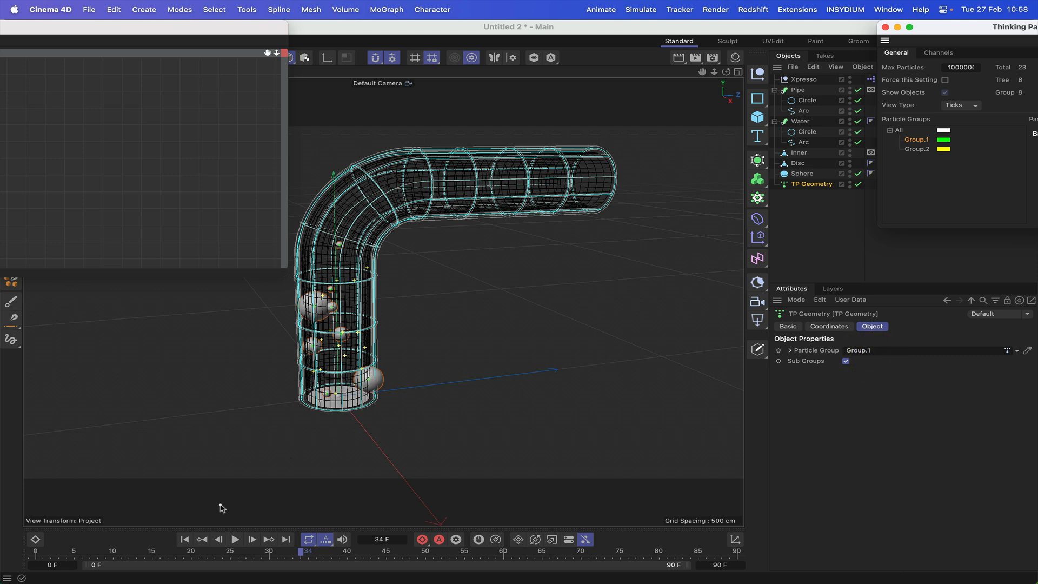
- Replay the animation from the start to check the sphere bubbles in the pipe, stopping before the end
{"action": "left_click", "coordinate": [184, 540]}
{"action": "left_click", "coordinate": [234, 540]}
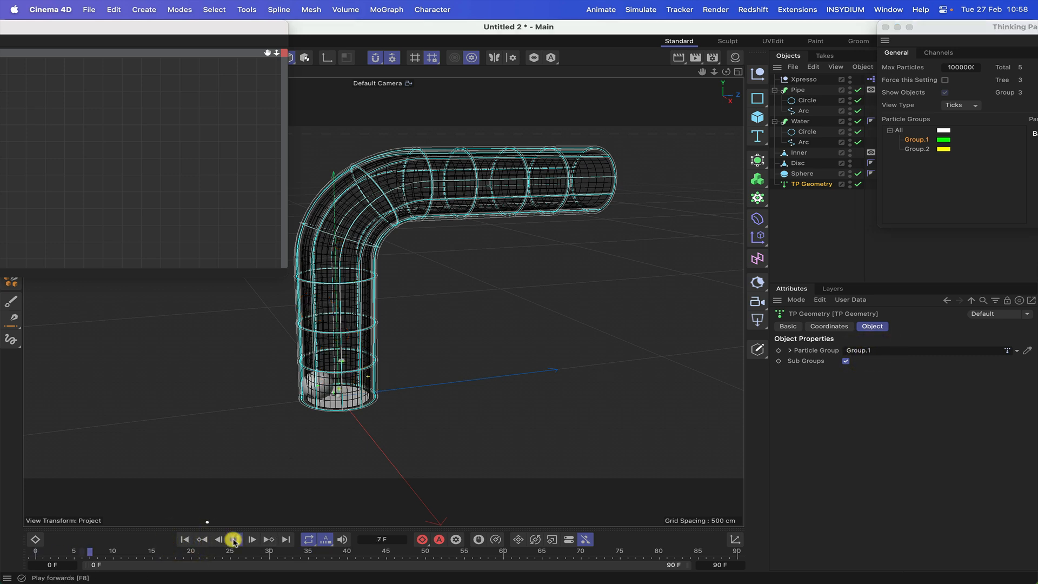
{"action": "left_click", "coordinate": [235, 539]}
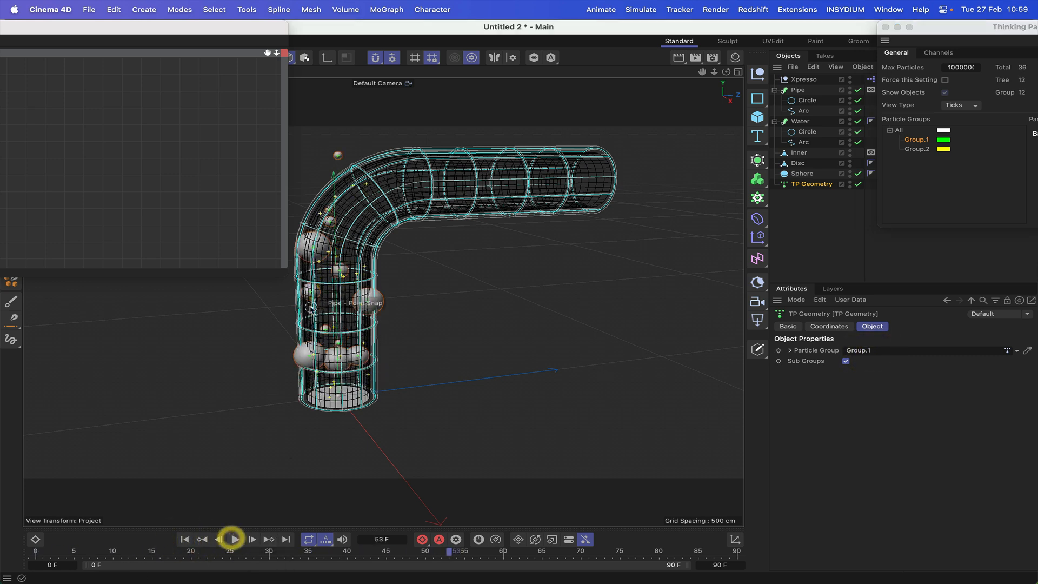
- Bring back the XPresso Editor, select the PSize node to show its parameters, and move the editor aside again
{"action": "double_click", "coordinate": [241, 33]}
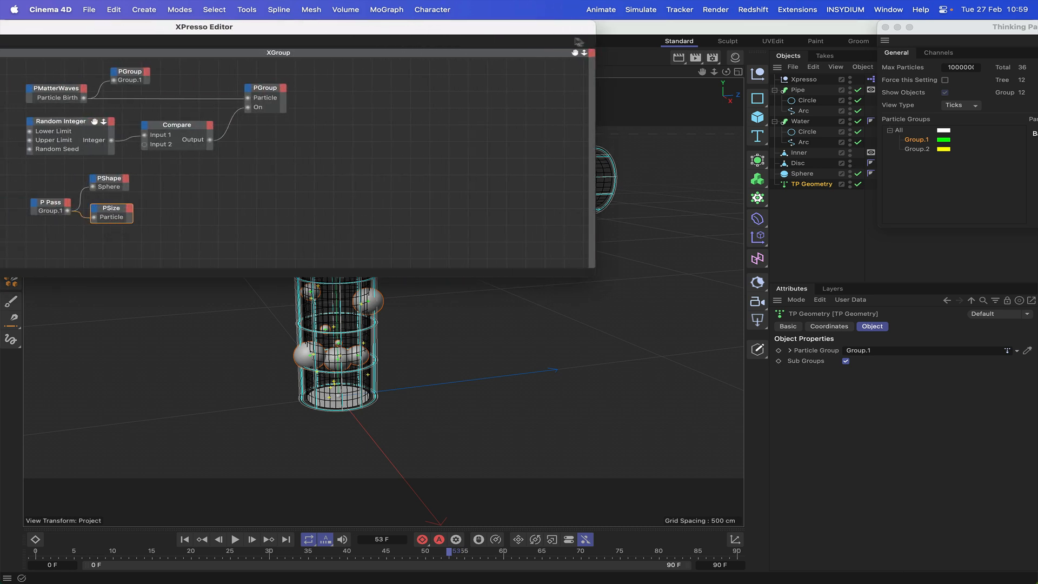
{"action": "left_click", "coordinate": [112, 210]}
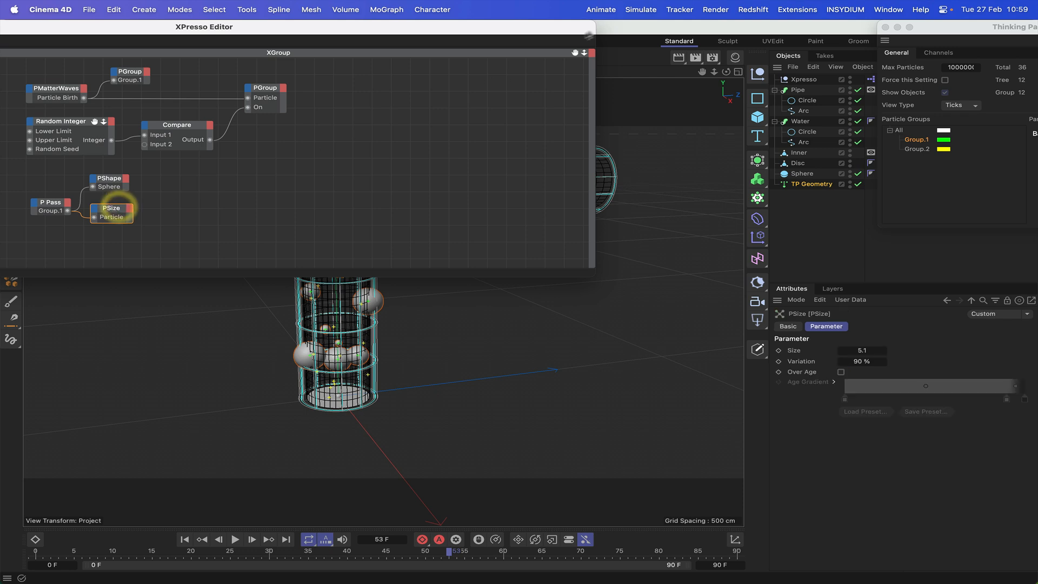
{"action": "double_click", "coordinate": [575, 34]}
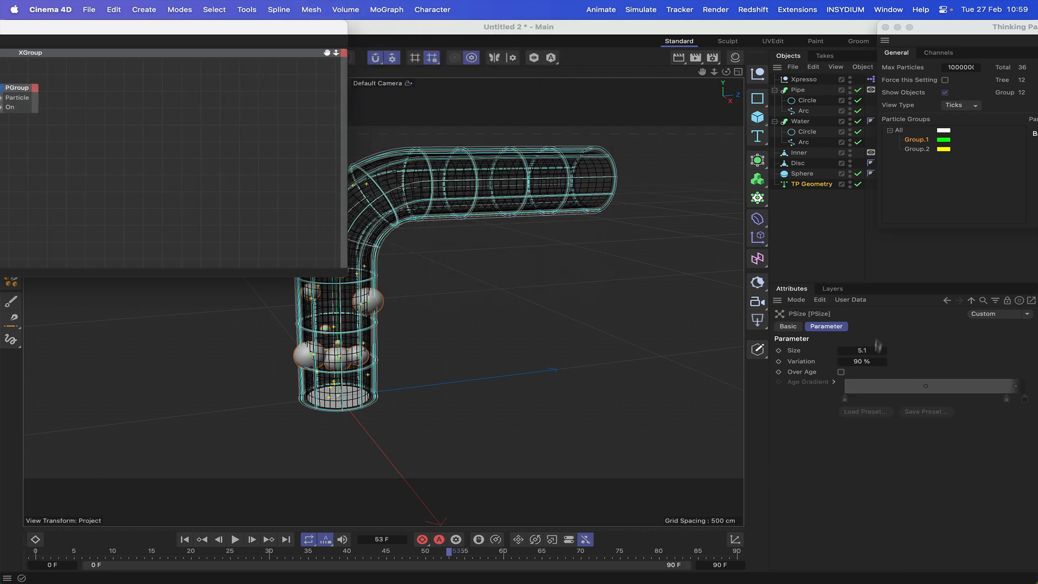
- Set the PSize node's Size to 3 and play the particle simulation from the first frame
{"action": "left_click", "coordinate": [862, 351]}
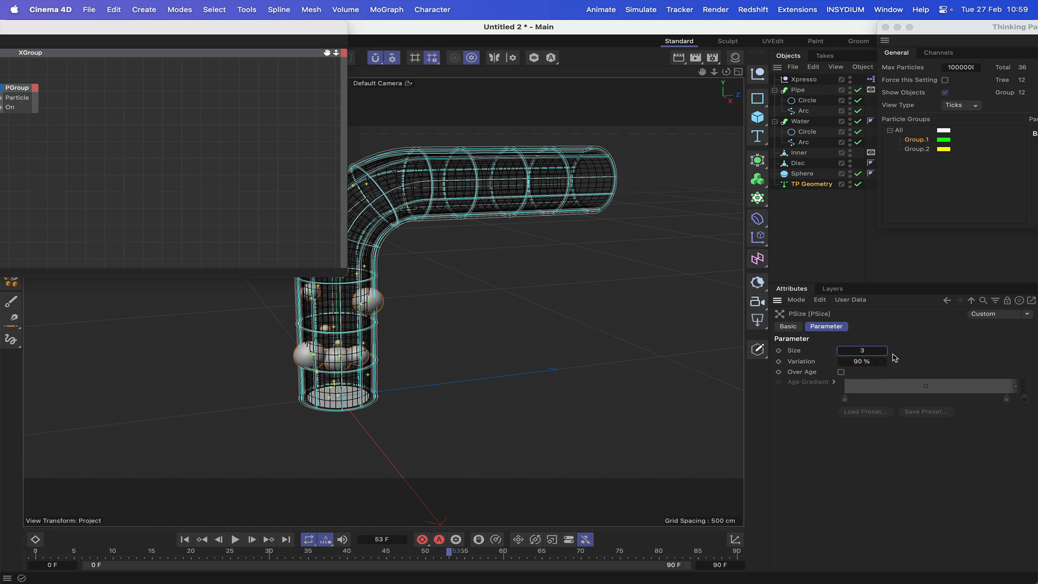
{"action": "left_click", "coordinate": [184, 540]}
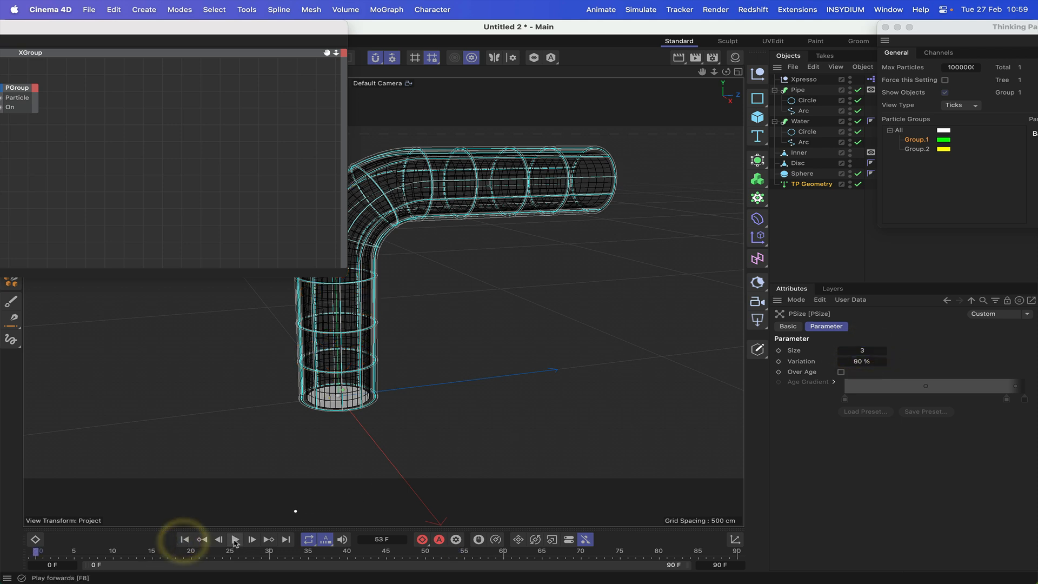
{"action": "left_click", "coordinate": [235, 539]}
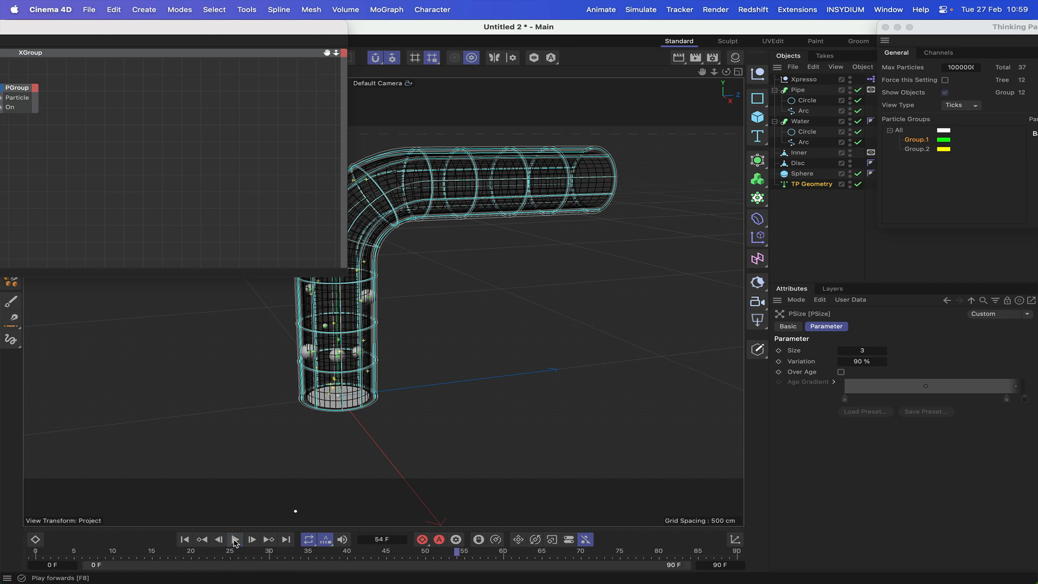
{"action": "left_click", "coordinate": [235, 539]}
- Uncover the whole pipe, replay the animation to check the sphere sizes and rewind to the first frame
{"action": "left_click_drag", "start_coordinate": [337, 33], "coordinate": [238, 33]}
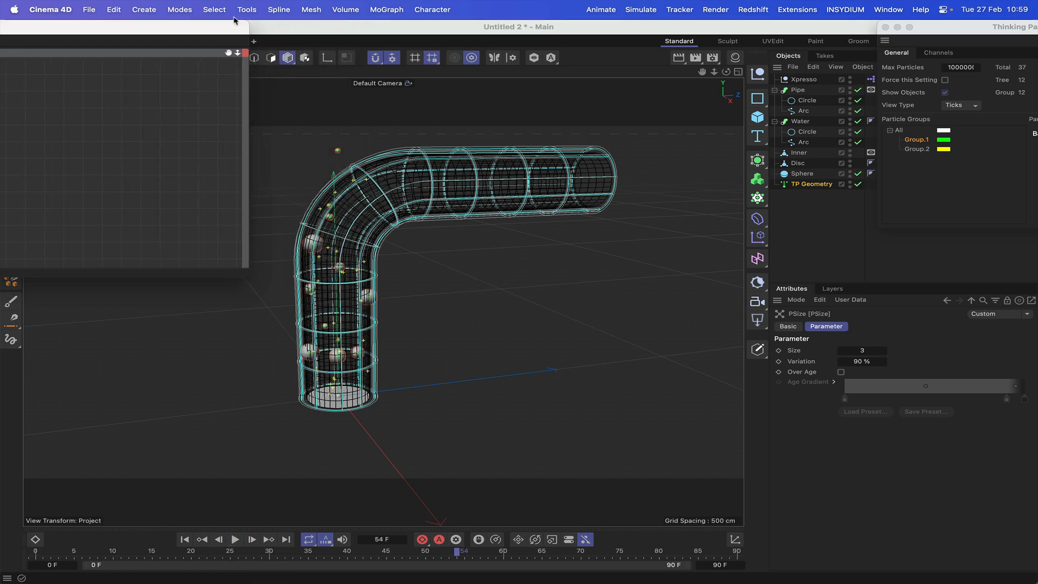
{"action": "left_click_drag", "start_coordinate": [729, 76], "coordinate": [723, 77]}
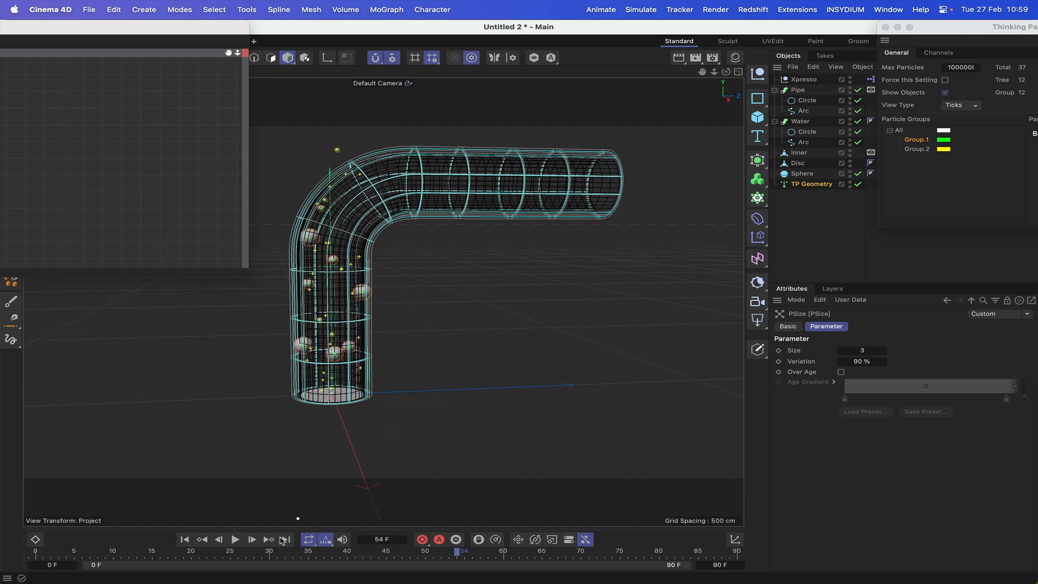
{"action": "left_click", "coordinate": [235, 539]}
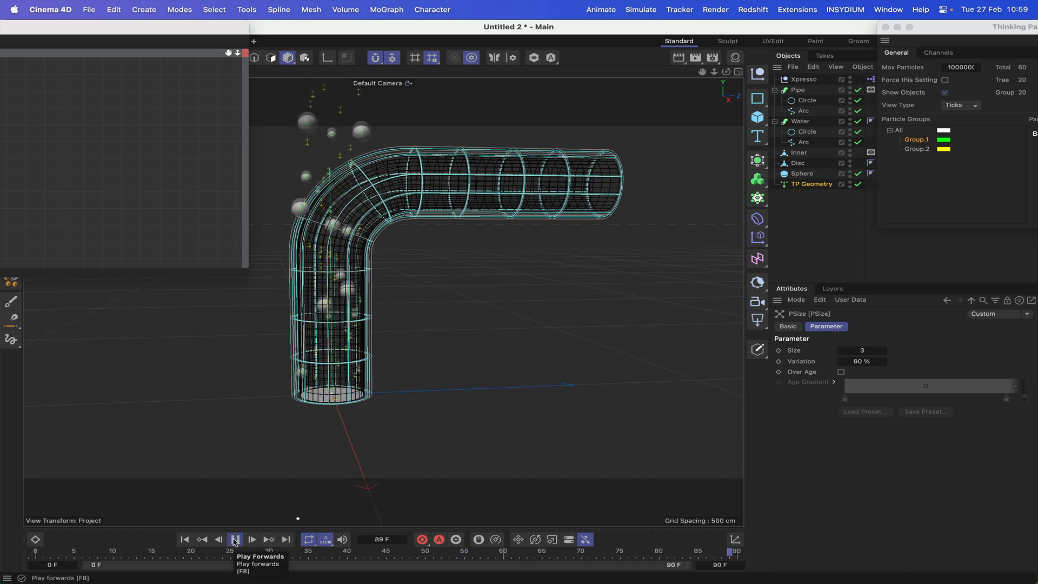
{"action": "left_click", "coordinate": [235, 540]}
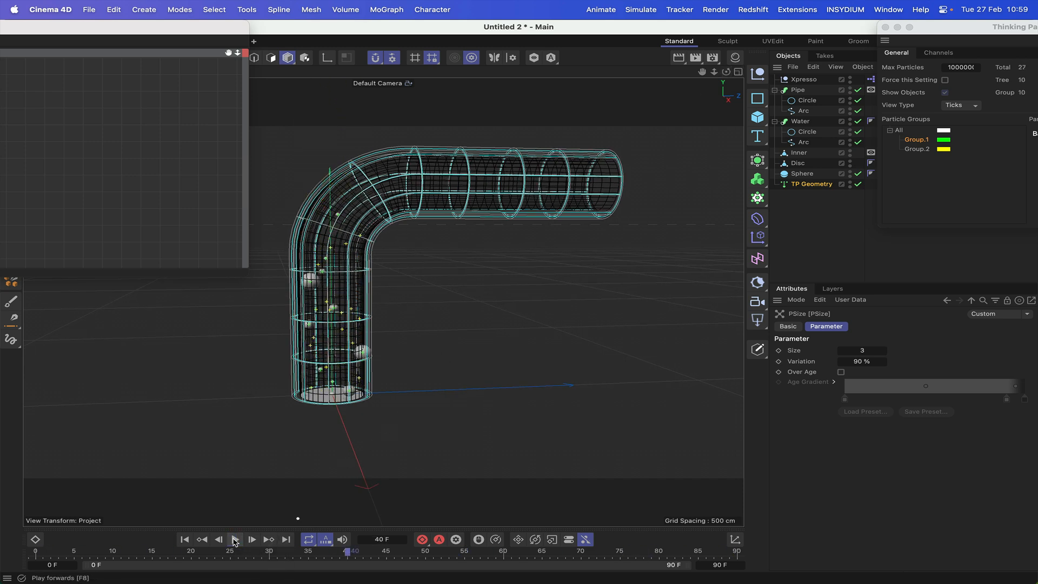
{"action": "left_click", "coordinate": [184, 539]}
- Bring the XPresso Editor's node graph back into view and space out the PSize and P Pass nodes
{"action": "left_click_drag", "start_coordinate": [225, 30], "coordinate": [400, 30]}
{"action": "left_click_drag", "start_coordinate": [727, 71], "coordinate": [774, 82]}
{"action": "left_click_drag", "start_coordinate": [389, 34], "coordinate": [630, 24]}
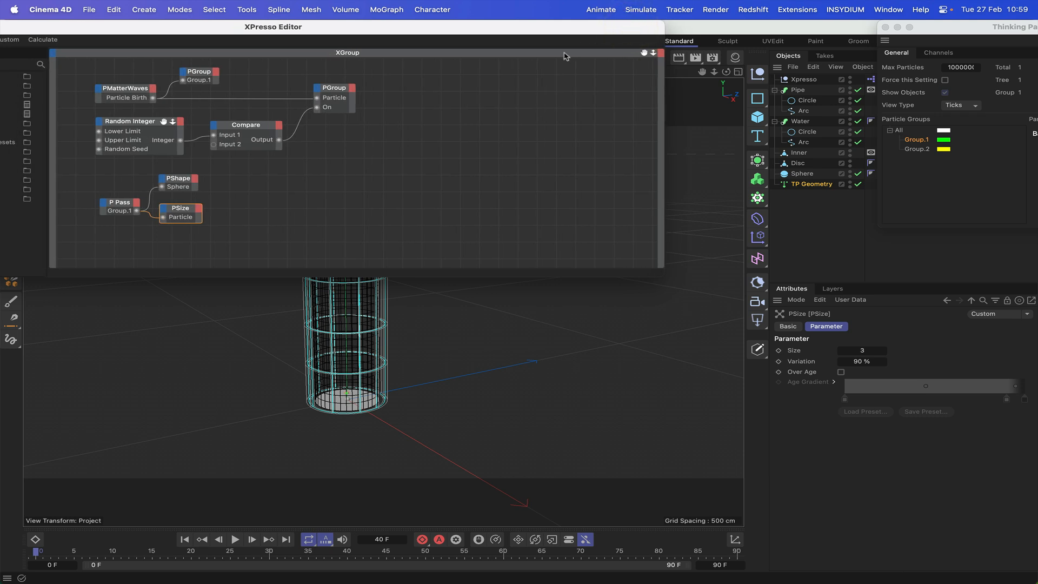
{"action": "left_click_drag", "start_coordinate": [180, 212], "coordinate": [181, 218]}
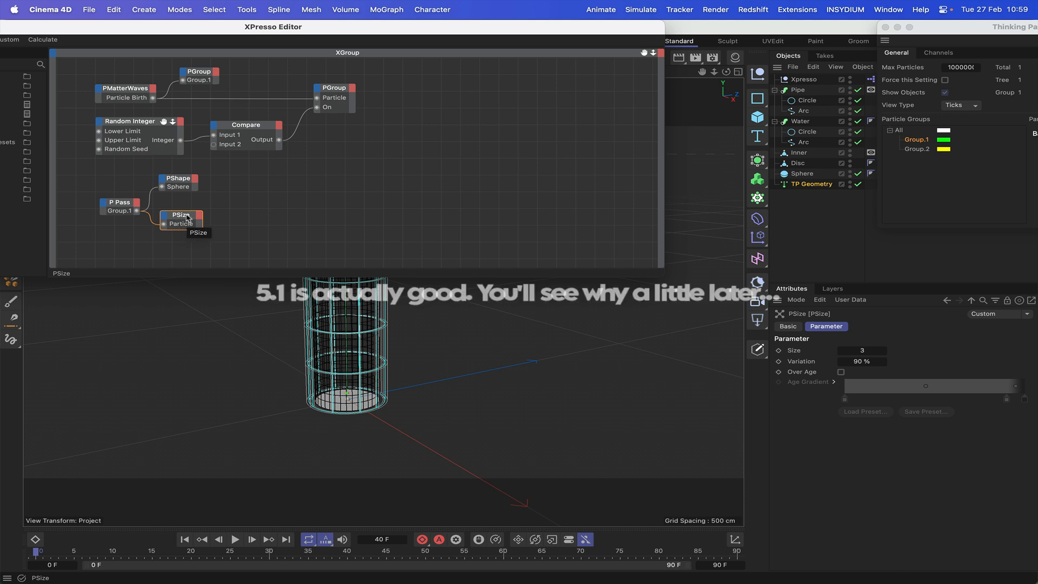
{"action": "left_click", "coordinate": [186, 217]}
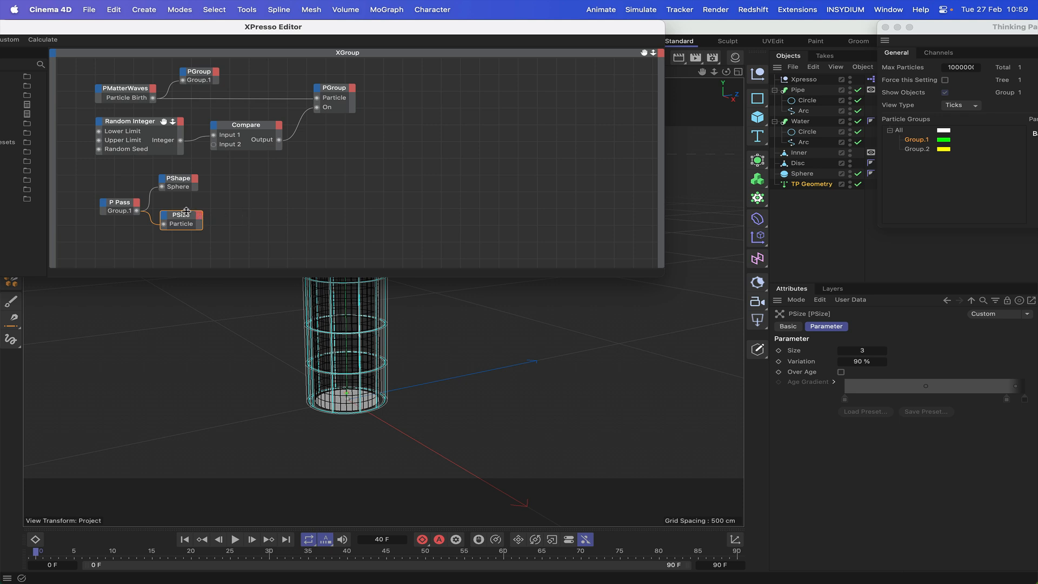
{"action": "left_click_drag", "start_coordinate": [123, 204], "coordinate": [120, 207]}
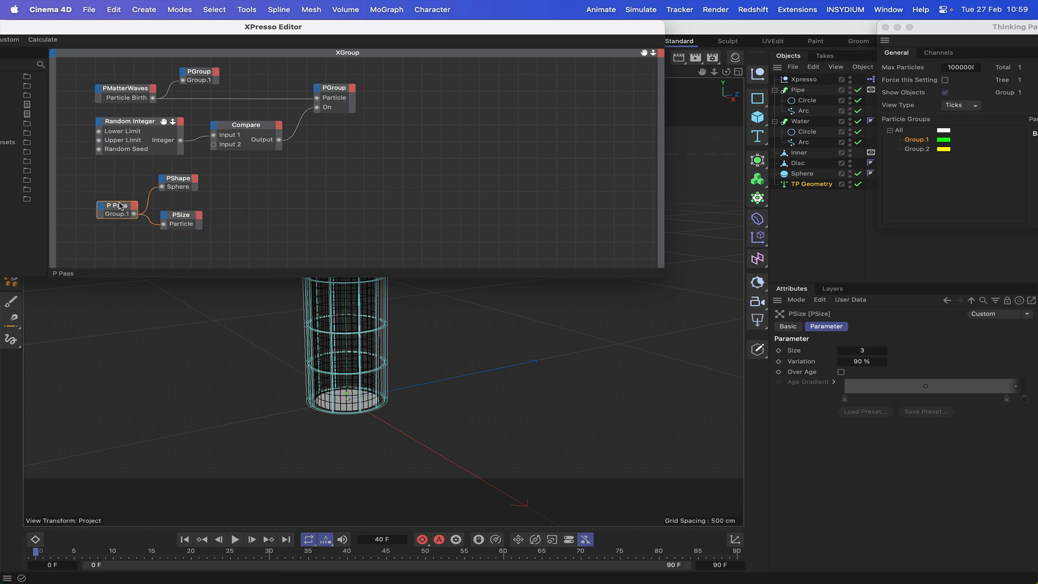
- Add a Thinking Particles PBubble node below PSize and connect the P Pass Group.1 output to its Particle input
{"action": "left_click", "coordinate": [170, 248]}
{"action": "right_click", "coordinate": [171, 246]}
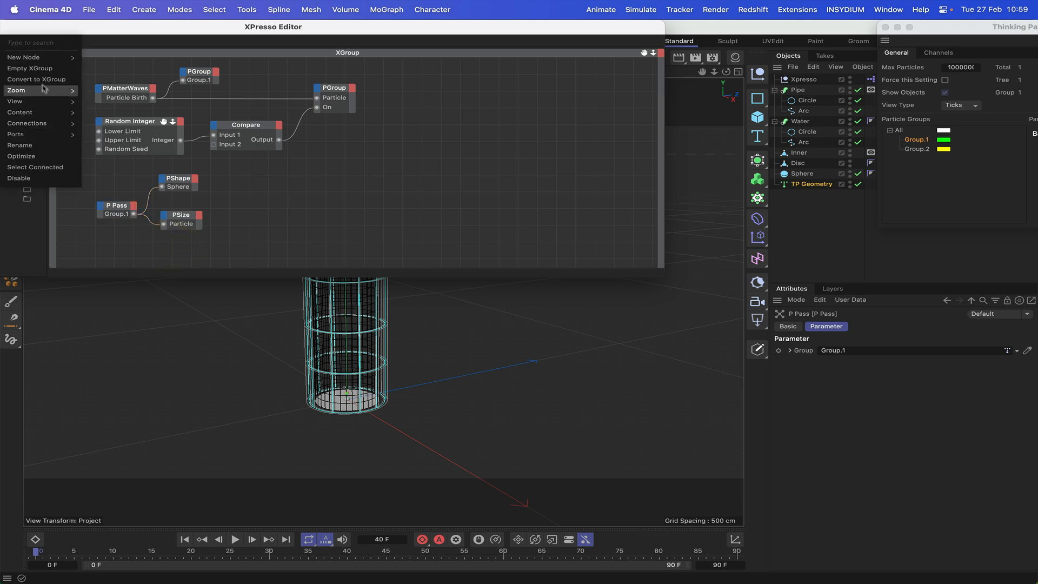
{"action": "mouse_move", "coordinate": [38, 57]}
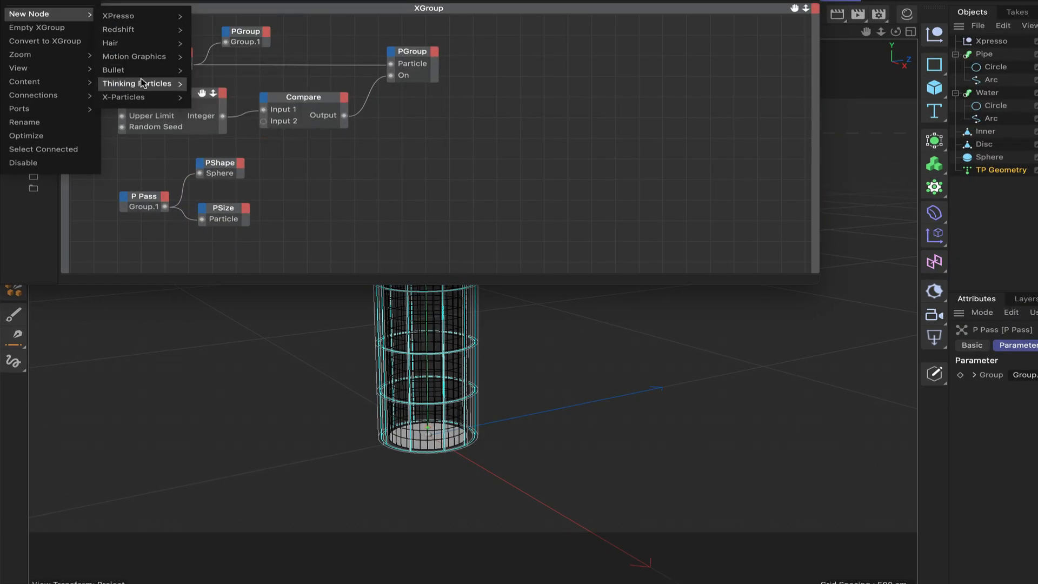
{"action": "mouse_move", "coordinate": [139, 83]}
{"action": "mouse_move", "coordinate": [231, 127]}
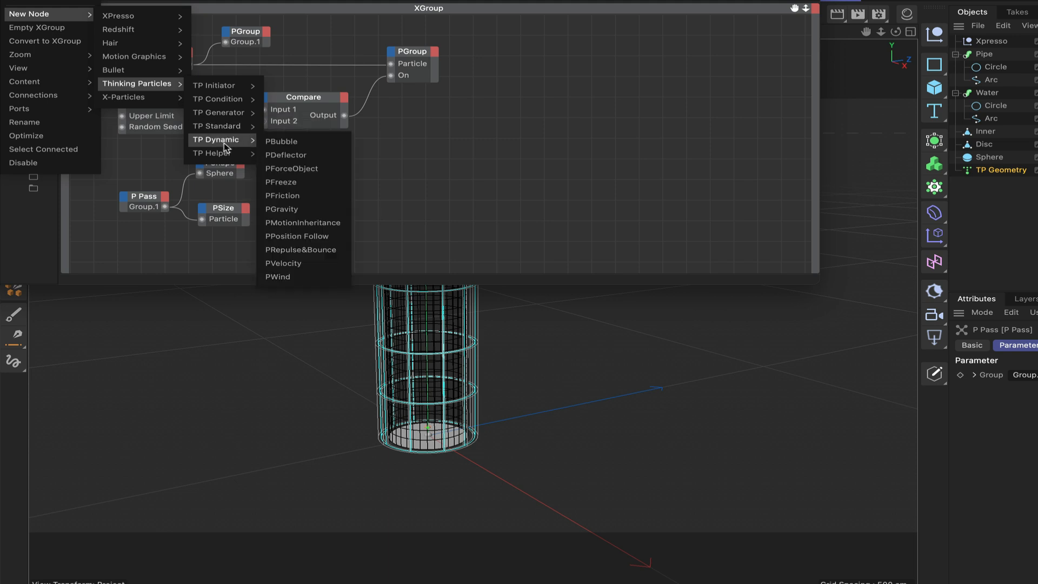
{"action": "left_click", "coordinate": [281, 142]}
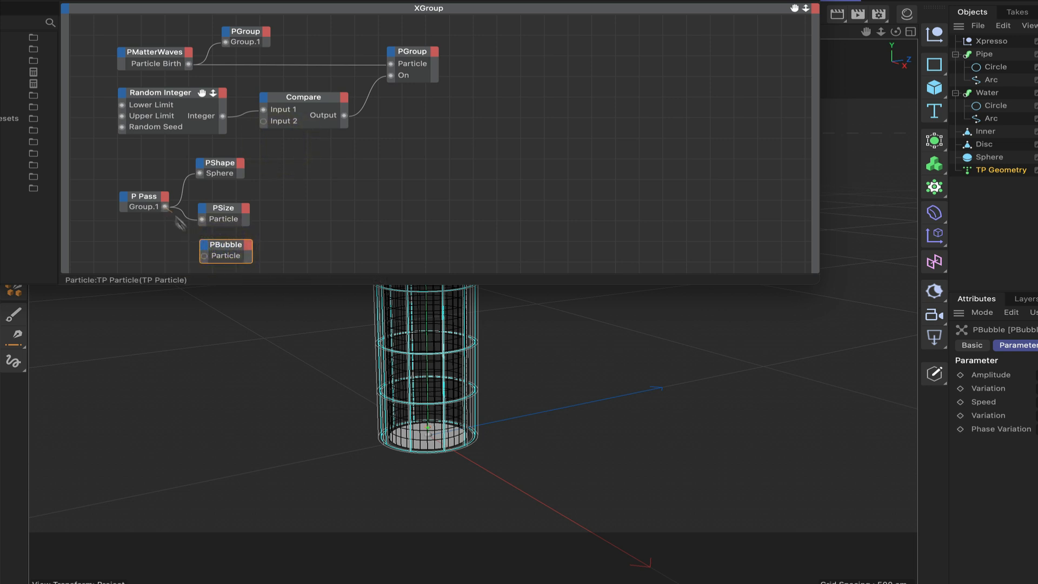
{"action": "left_click_drag", "start_coordinate": [205, 259], "coordinate": [228, 251]}
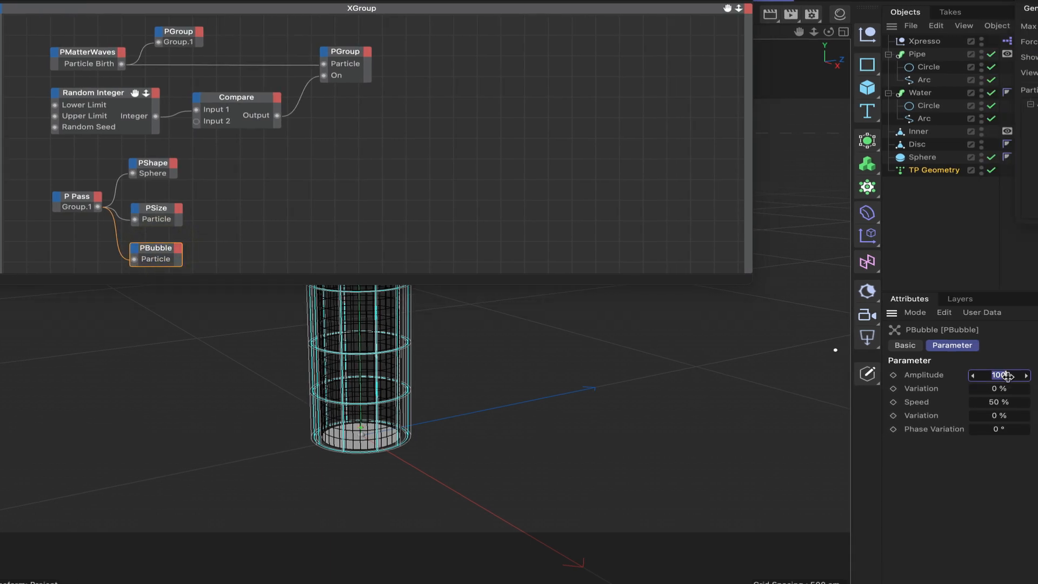
- Set PBubble's Amplitude to 20, both Variation values to 50 % and Phase Variation to 20°
{"action": "double_click", "coordinate": [1006, 376]}
{"action": "double_click", "coordinate": [991, 388]}
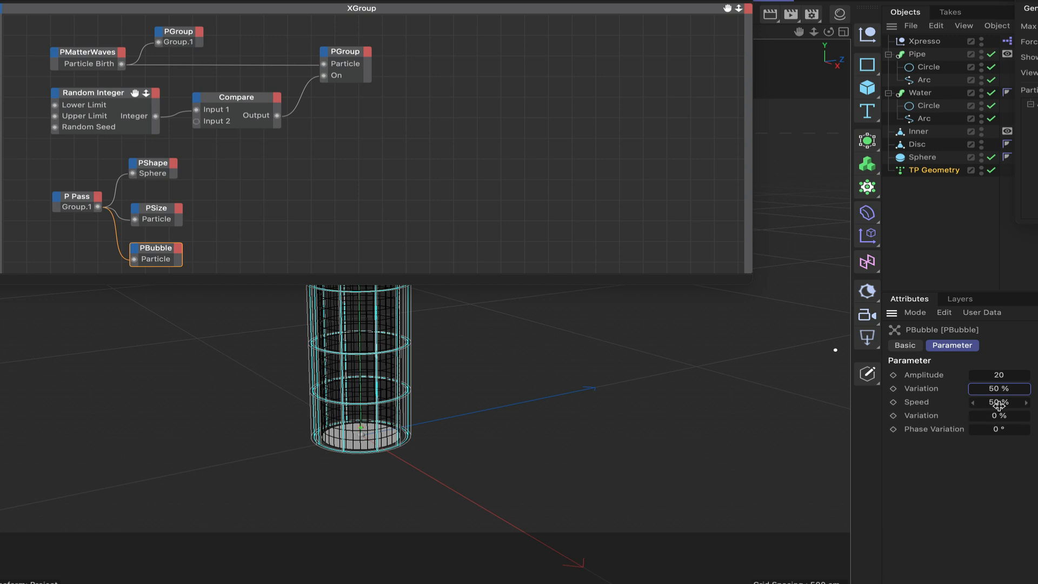
{"action": "double_click", "coordinate": [999, 416]}
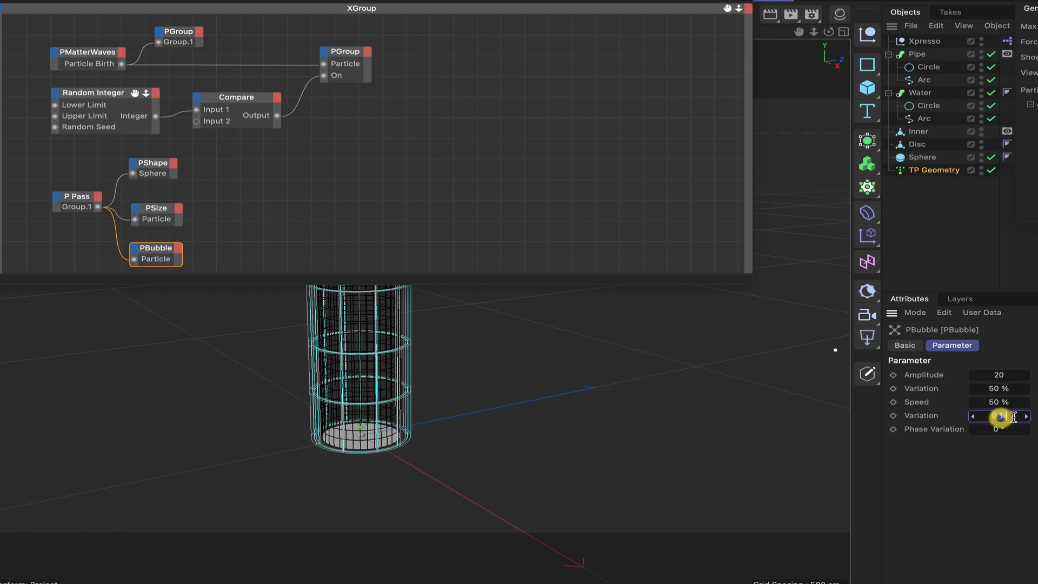
{"action": "type", "text": "50"}
{"action": "double_click", "coordinate": [1001, 428]}
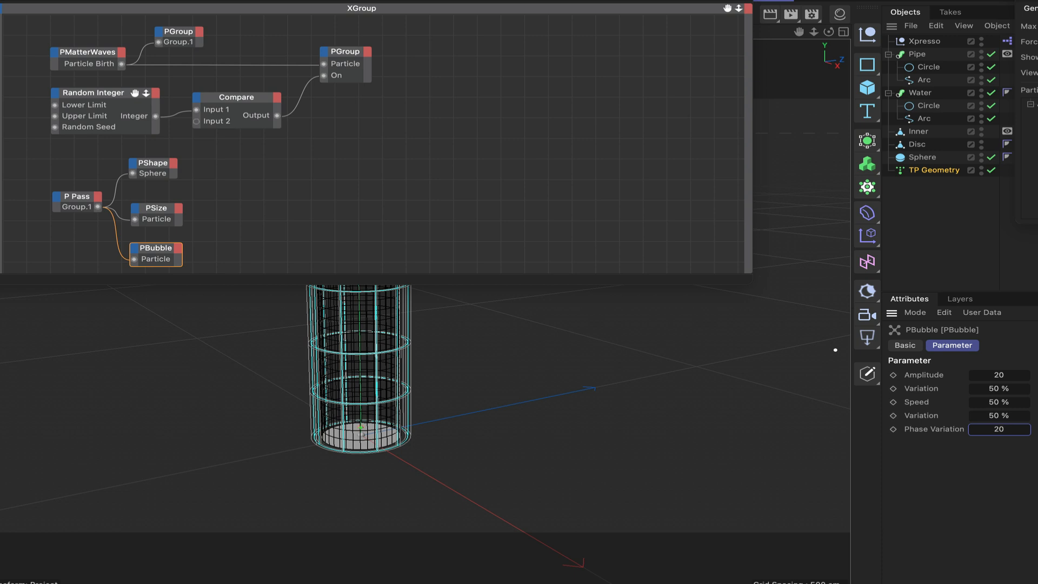
{"action": "key", "text": "Return"}
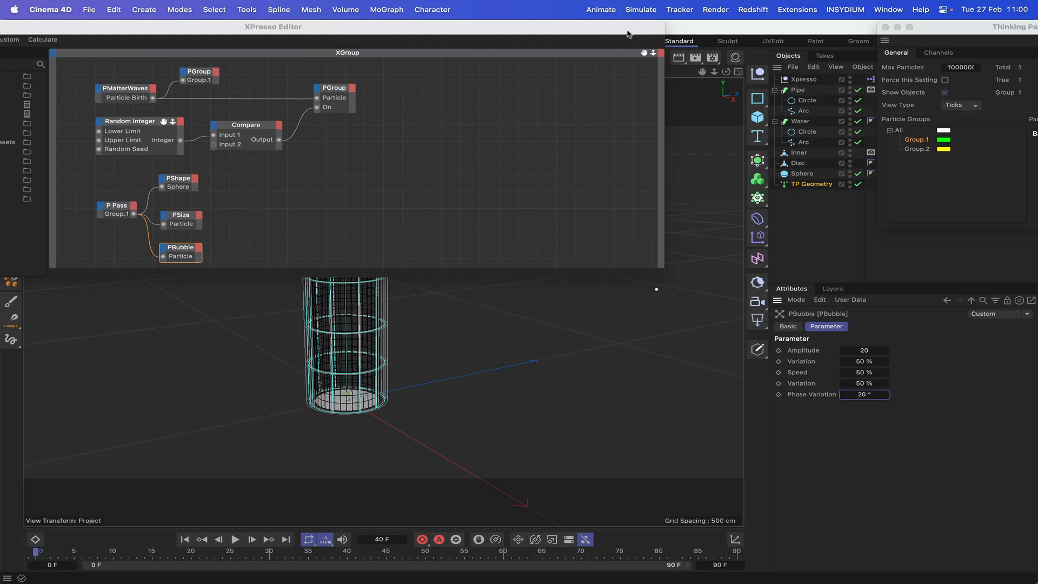
- Move the XPresso Editor aside and play the simulation to check the bubble motion in the pipe
{"action": "left_click_drag", "start_coordinate": [627, 33], "coordinate": [187, 33]}
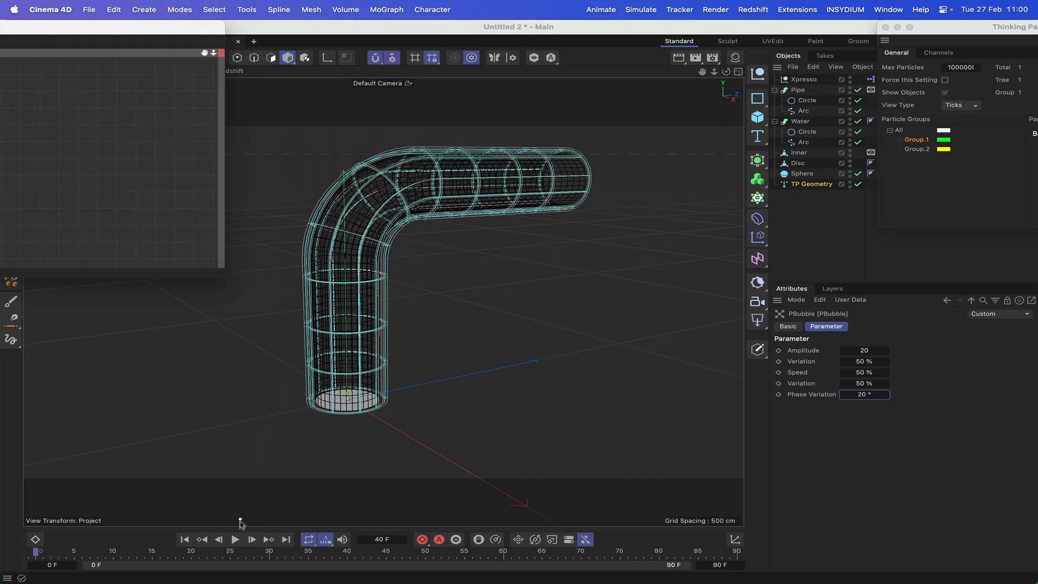
{"action": "left_click", "coordinate": [234, 540]}
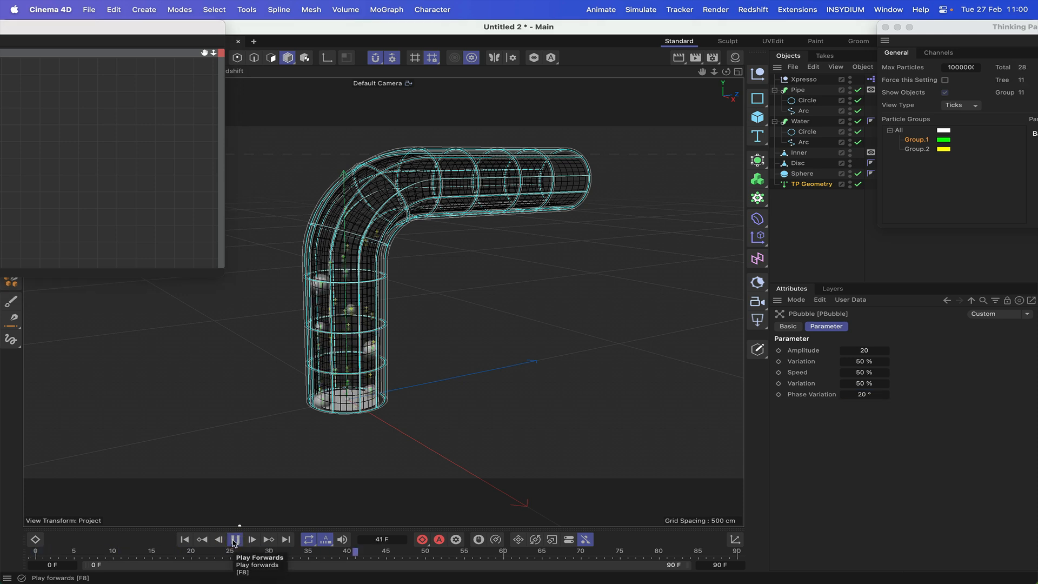
{"action": "left_click", "coordinate": [235, 540]}
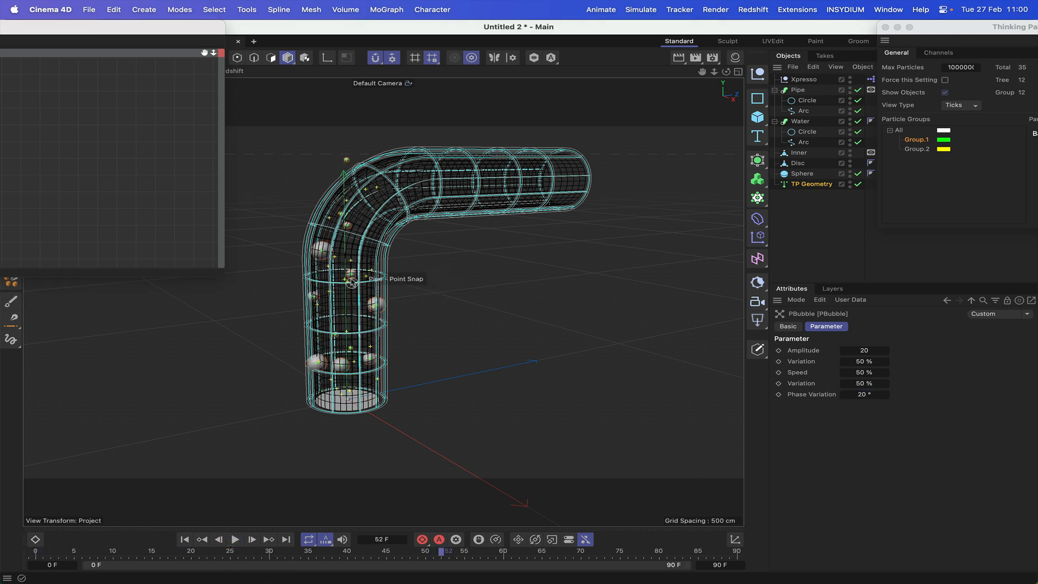
{"action": "left_click", "coordinate": [235, 540]}
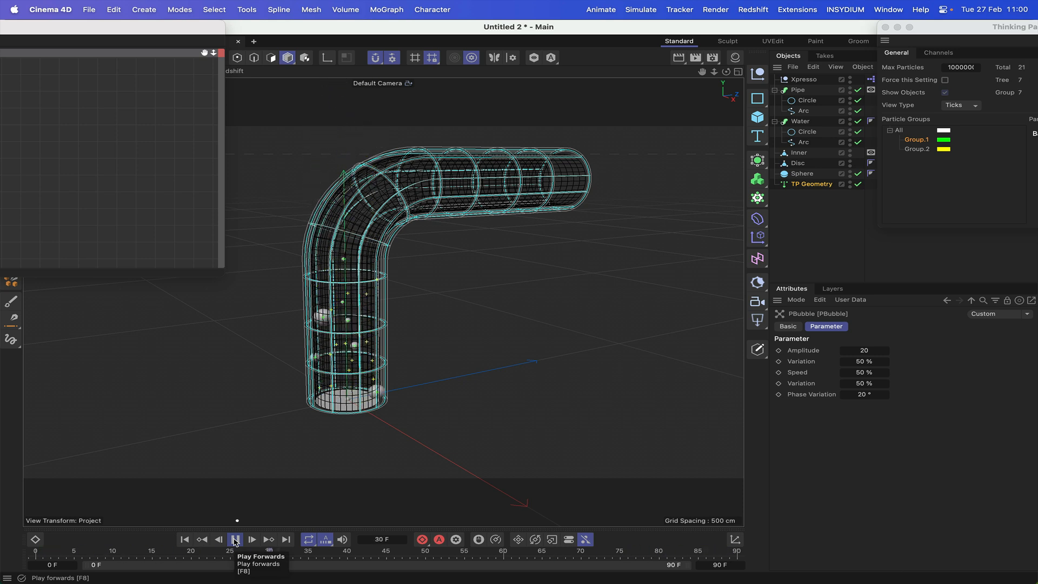
{"action": "left_click", "coordinate": [235, 540]}
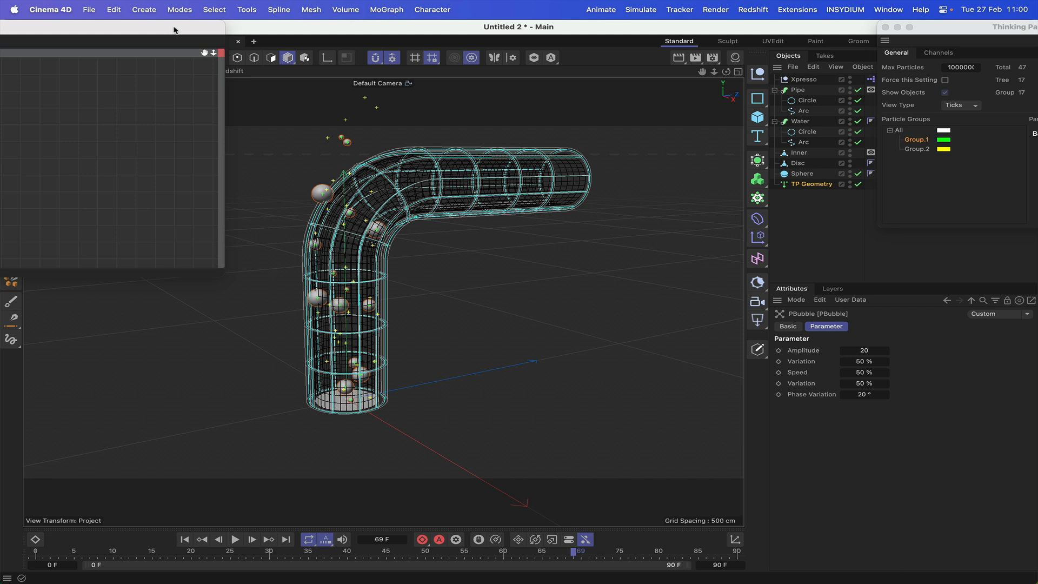
- Bring back and enlarge the XPresso Editor, and add a Thinking Particles PDeflector node below PBubble
{"action": "left_click_drag", "start_coordinate": [173, 30], "coordinate": [620, 30]}
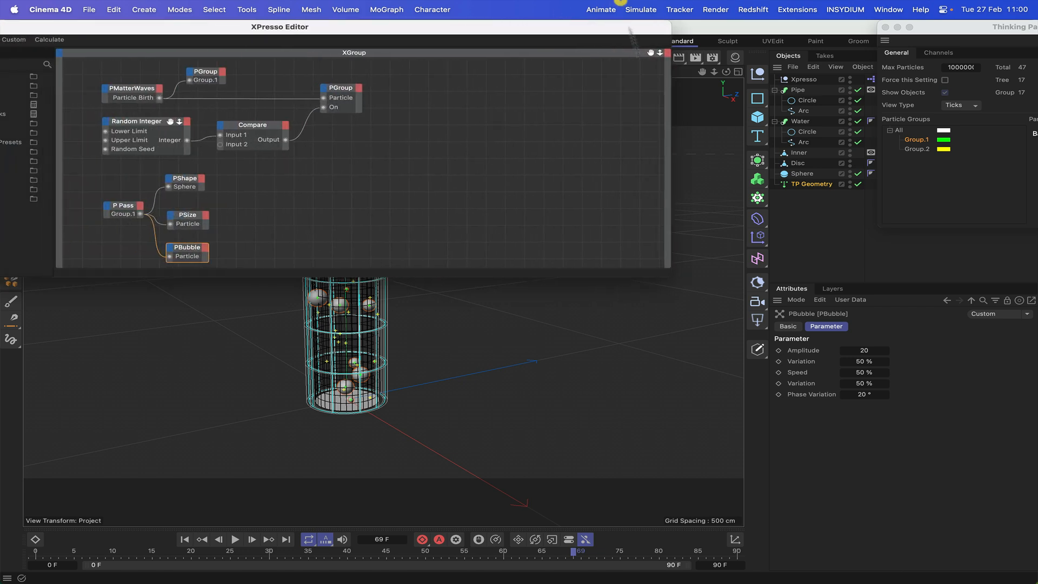
{"action": "left_click_drag", "start_coordinate": [671, 276], "coordinate": [687, 347]}
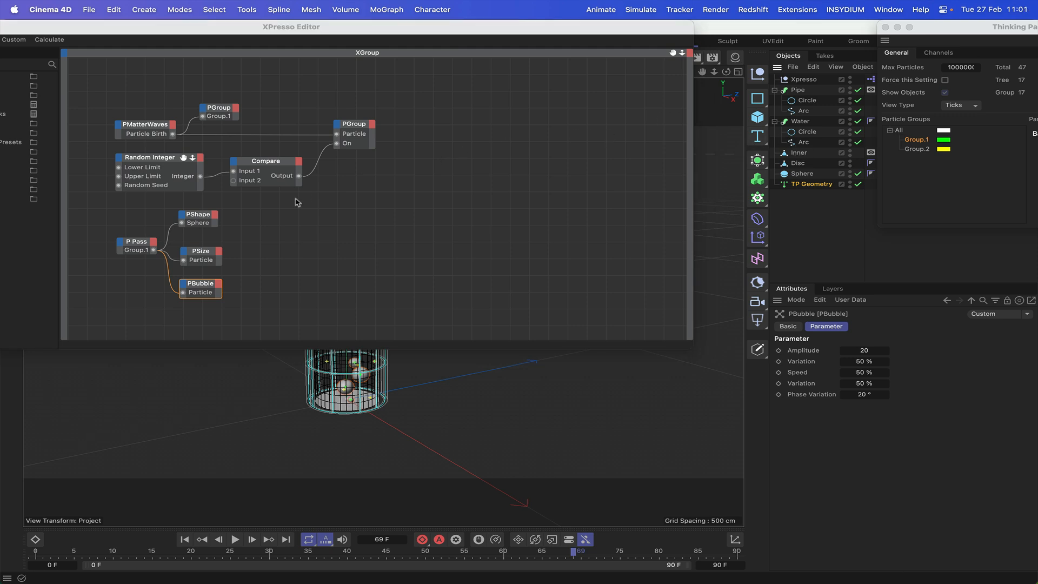
{"action": "right_click", "coordinate": [181, 330]}
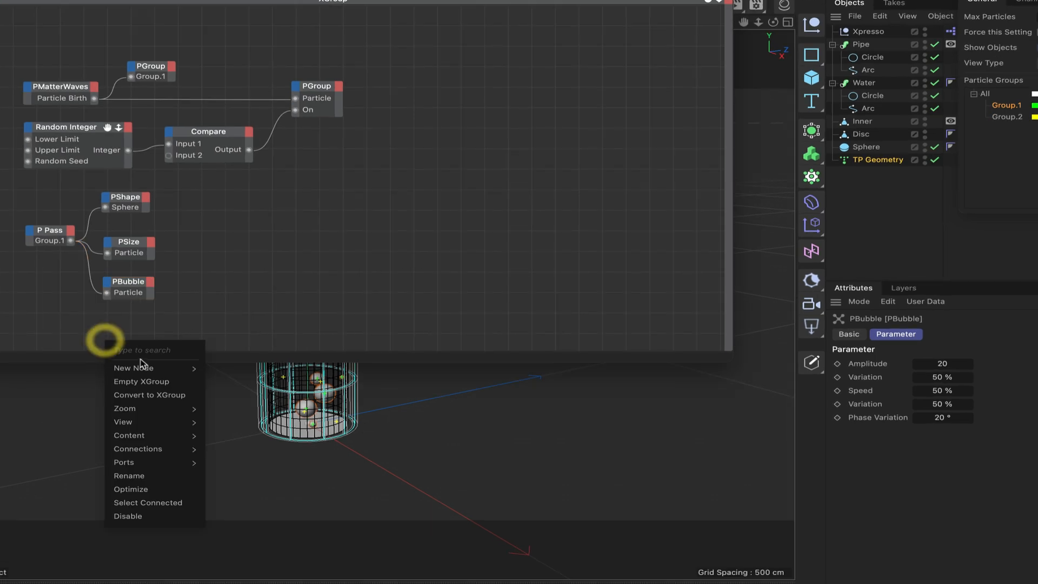
{"action": "mouse_move", "coordinate": [139, 366]}
{"action": "mouse_move", "coordinate": [235, 437]}
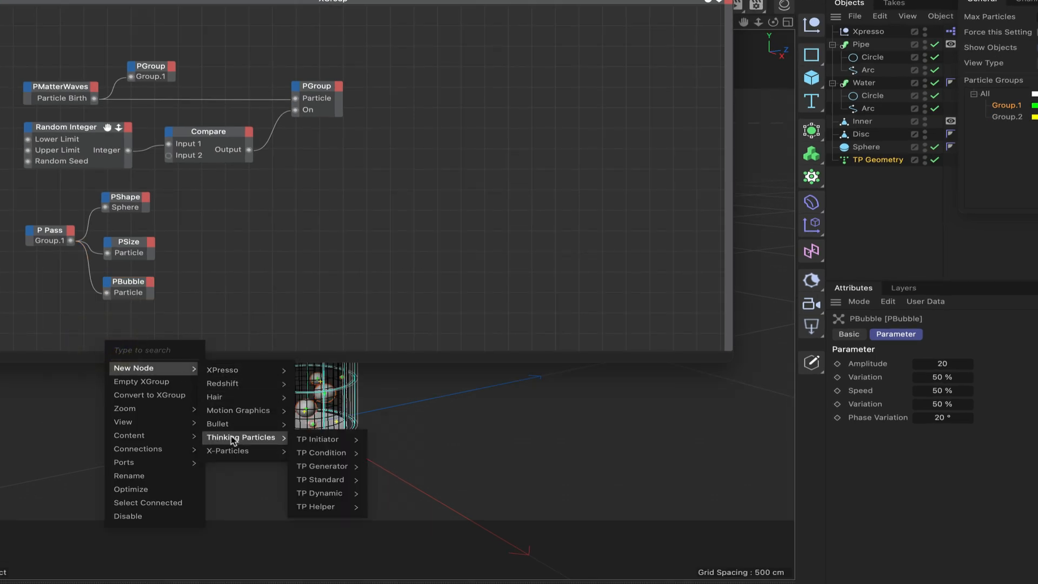
{"action": "mouse_move", "coordinate": [316, 494]}
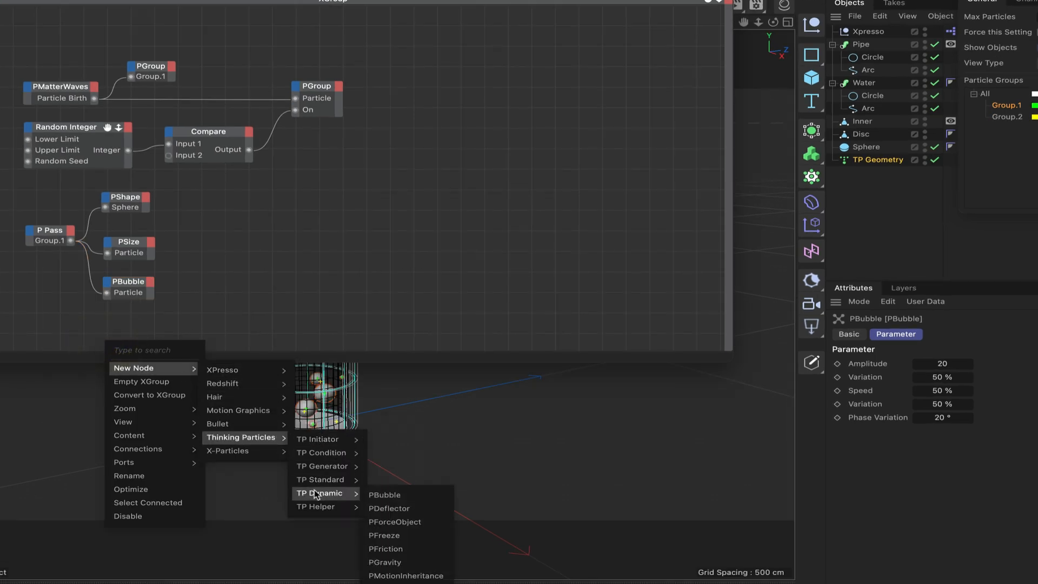
{"action": "left_click", "coordinate": [387, 509]}
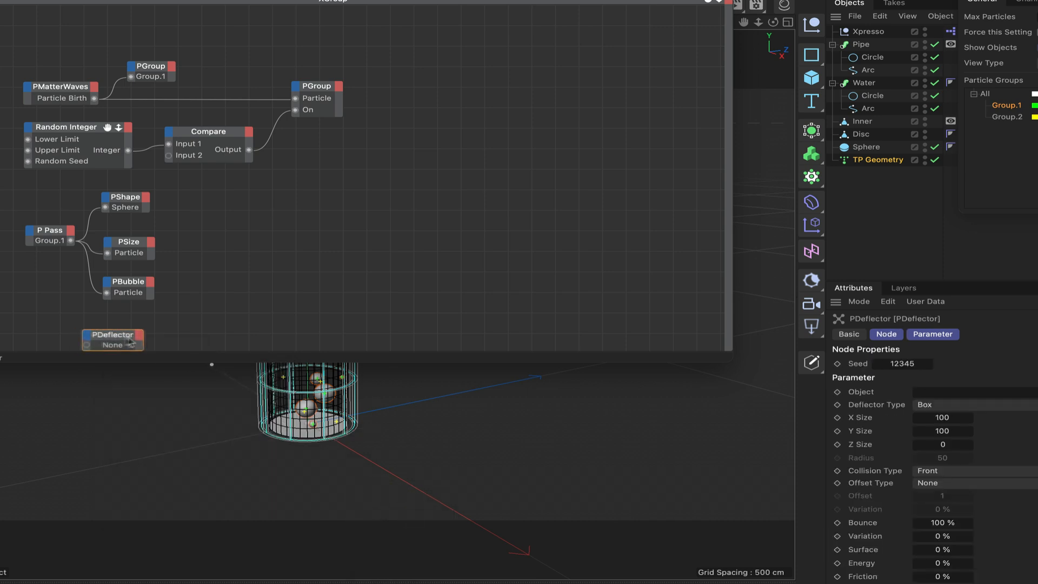
{"action": "left_click_drag", "start_coordinate": [117, 342], "coordinate": [143, 336]}
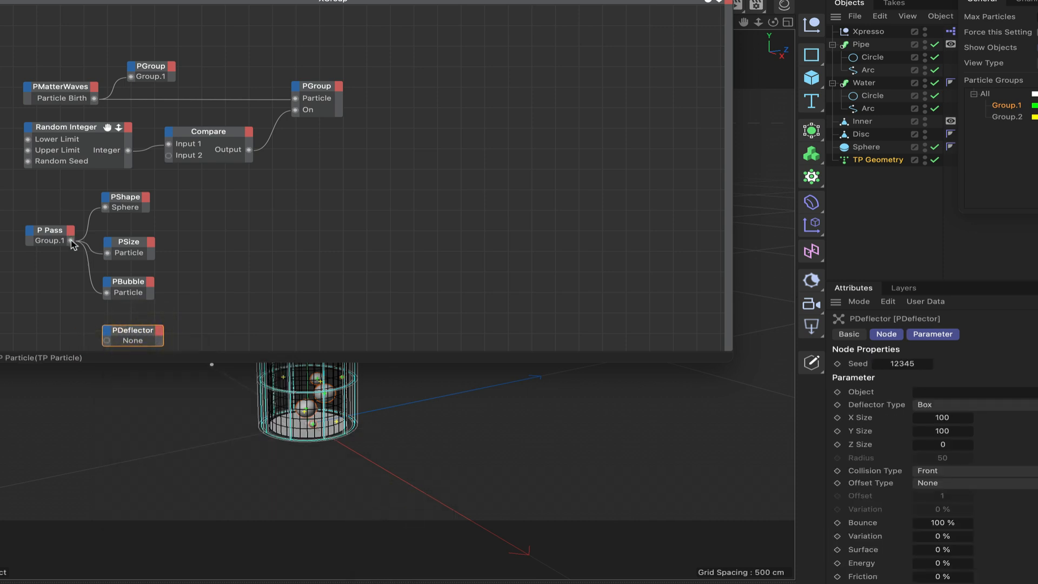
- Connect the P Pass output to the PDeflector node, lower P Pass in the graph and show PDeflector's parameters
{"action": "left_click_drag", "start_coordinate": [71, 240], "coordinate": [105, 341]}
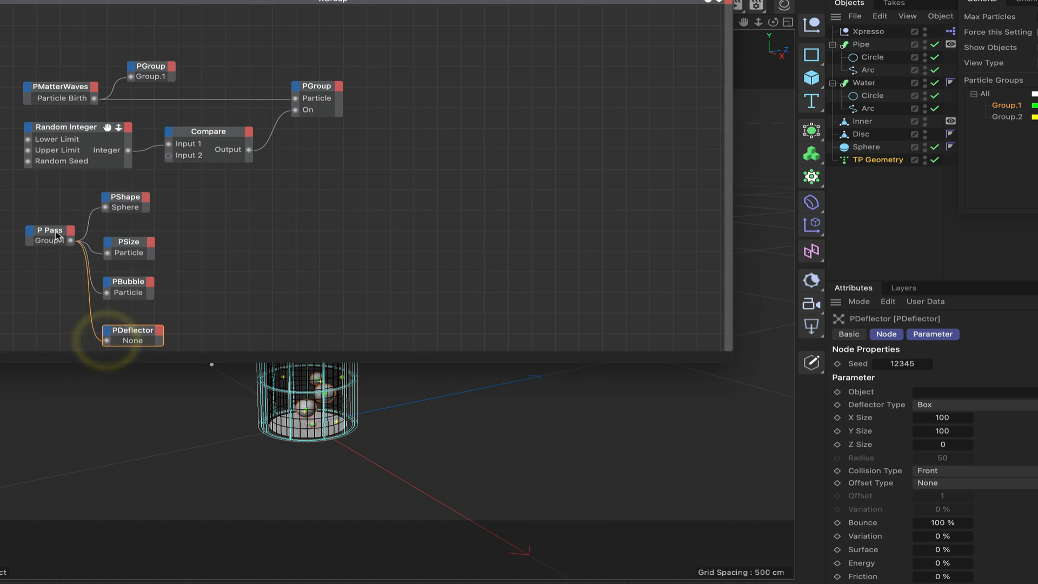
{"action": "left_click_drag", "start_coordinate": [56, 236], "coordinate": [52, 260]}
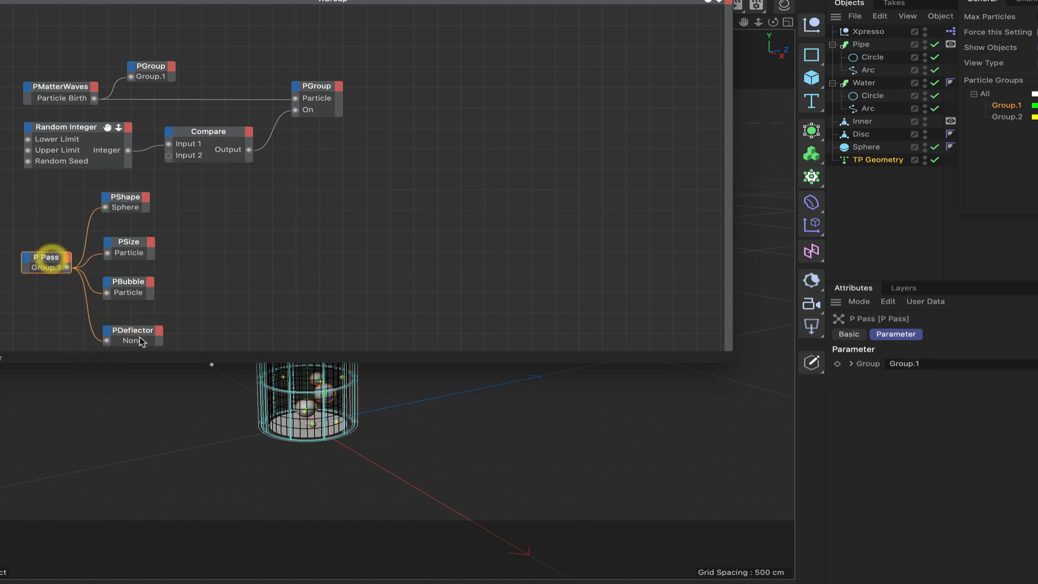
{"action": "left_click", "coordinate": [148, 335]}
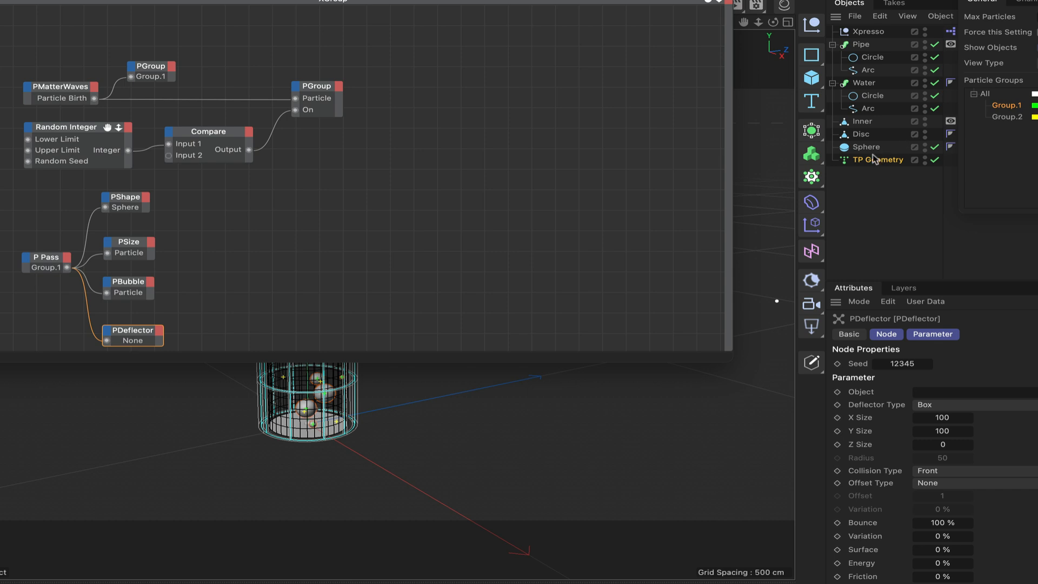
- Assign the Inner object to the PDeflector node and set its Seed to 12349
{"action": "left_click_drag", "start_coordinate": [867, 123], "coordinate": [956, 392]}
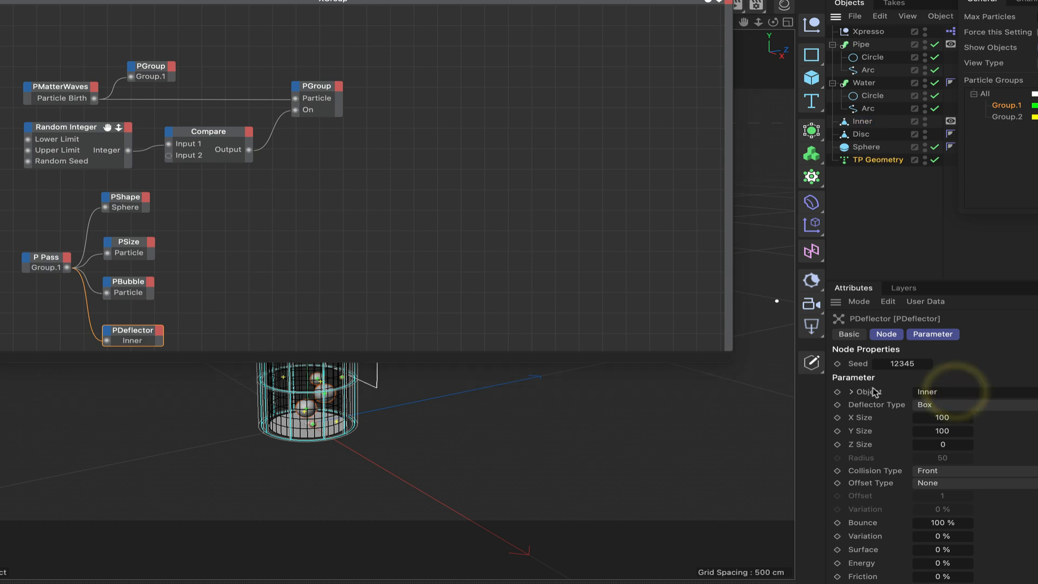
{"action": "left_click_drag", "start_coordinate": [638, 1], "coordinate": [472, 0]}
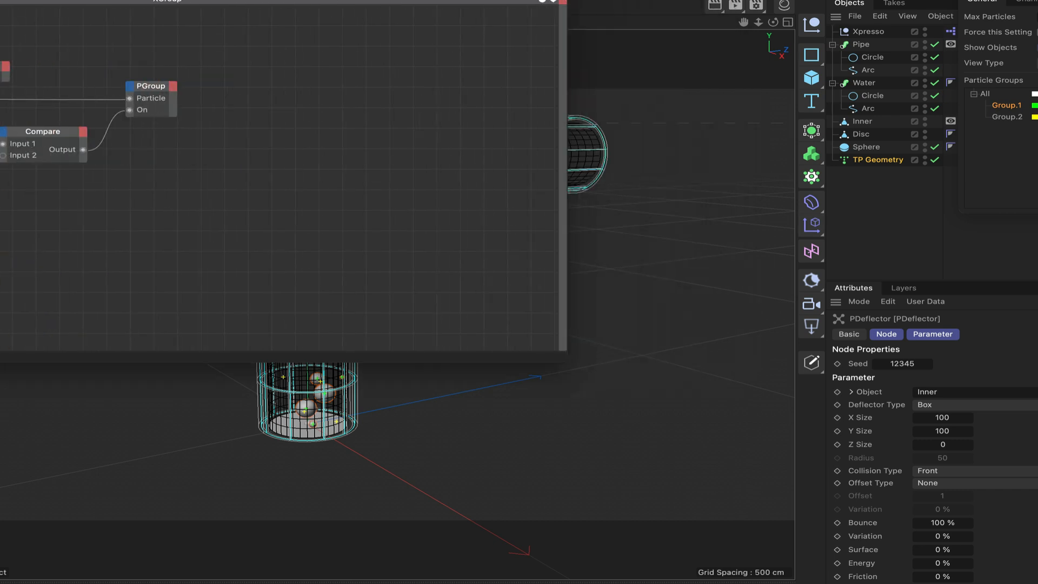
{"action": "scroll", "coordinate": [863, 373], "scroll_direction": "down", "scroll_amount": 1}
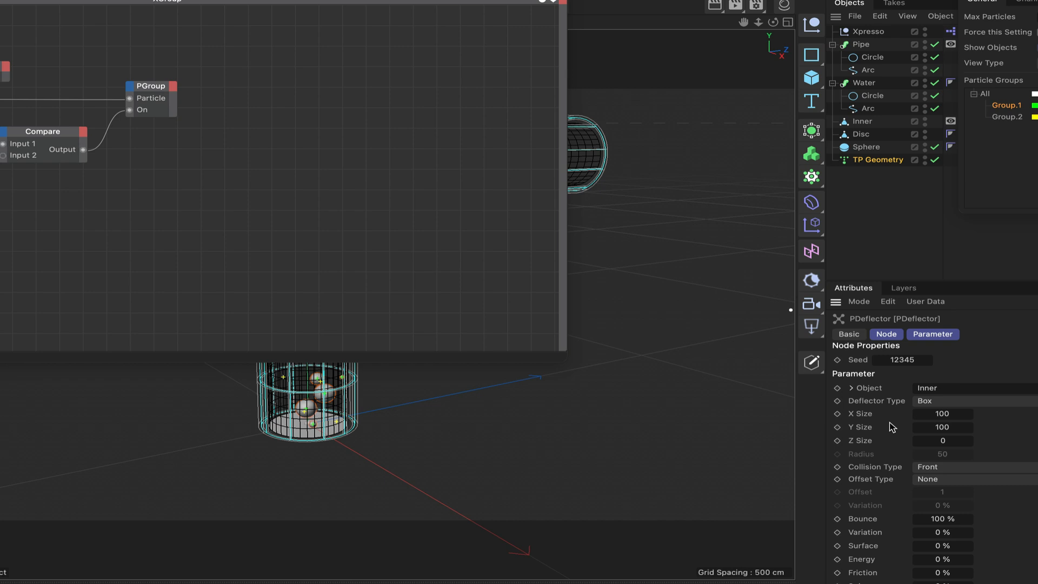
{"action": "left_click", "coordinate": [914, 365]}
{"action": "type", "text": "9"}
- Set PDeflector's Deflector Type to Object and its Collision Type to Back
{"action": "left_click", "coordinate": [925, 402]}
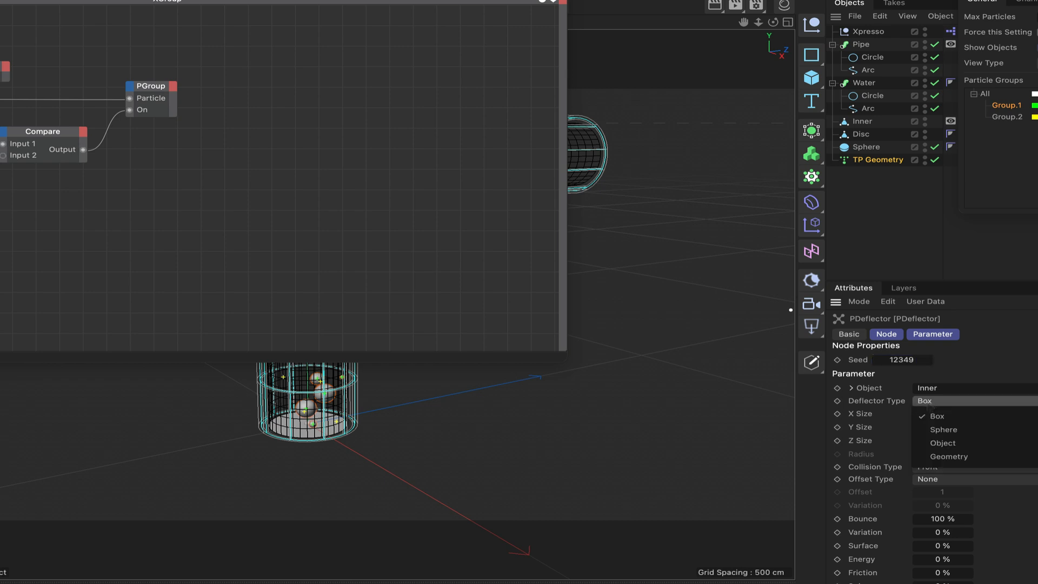
{"action": "left_click", "coordinate": [942, 443]}
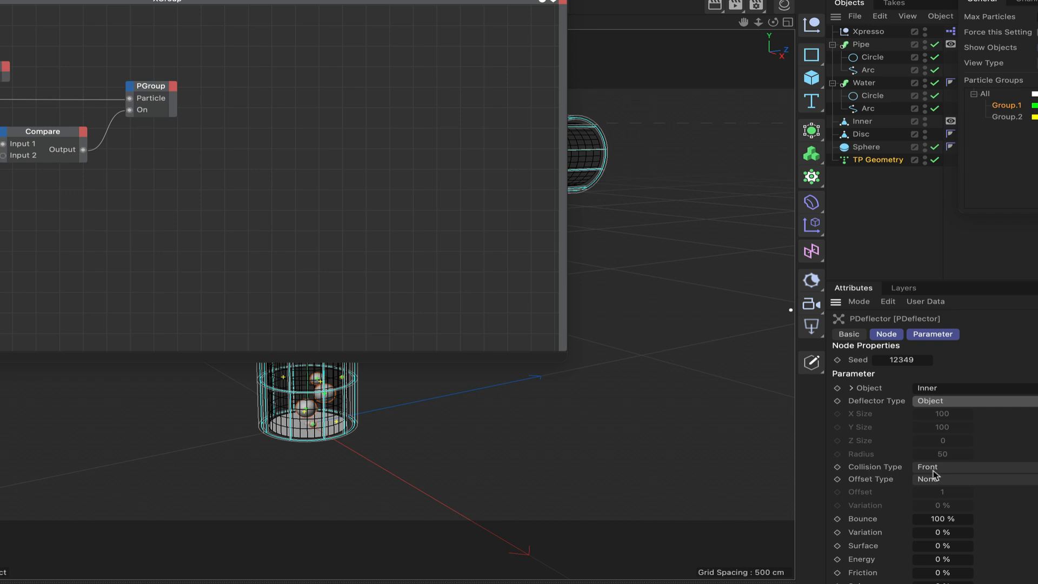
{"action": "left_click", "coordinate": [934, 472]}
{"action": "left_click", "coordinate": [946, 493]}
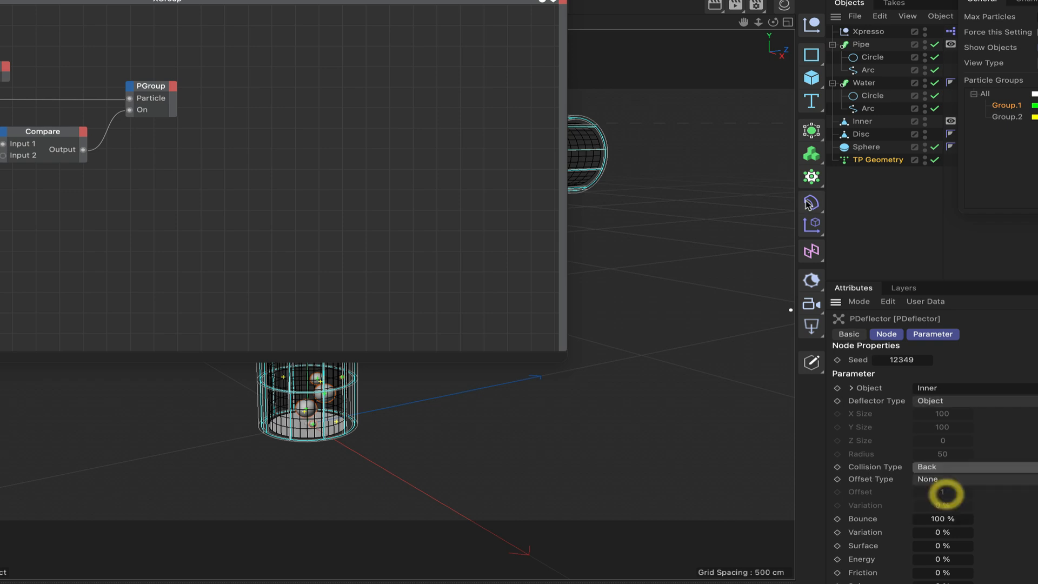
- Set PDeflector's Offset Type to User Defined Travel with an Offset of 10
{"action": "left_click_drag", "start_coordinate": [498, 1], "coordinate": [94, 1]}
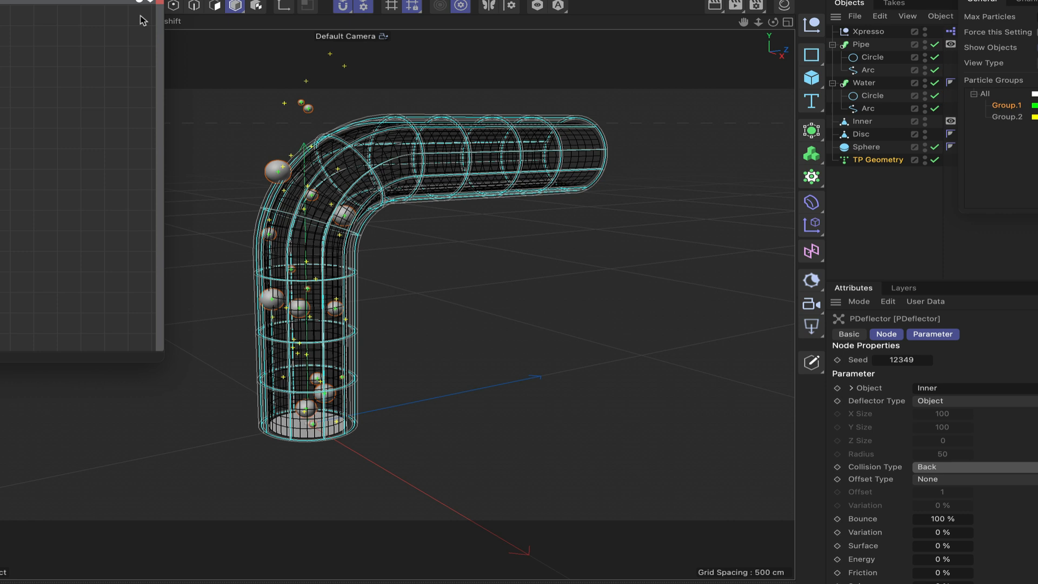
{"action": "left_click_drag", "start_coordinate": [151, 2], "coordinate": [360, 1]}
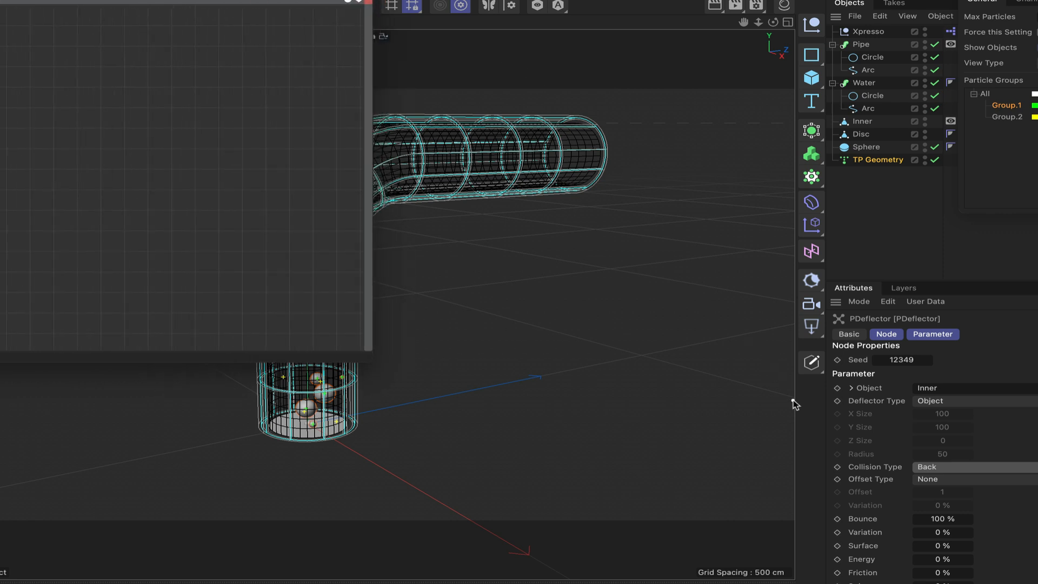
{"action": "left_click", "coordinate": [937, 480]}
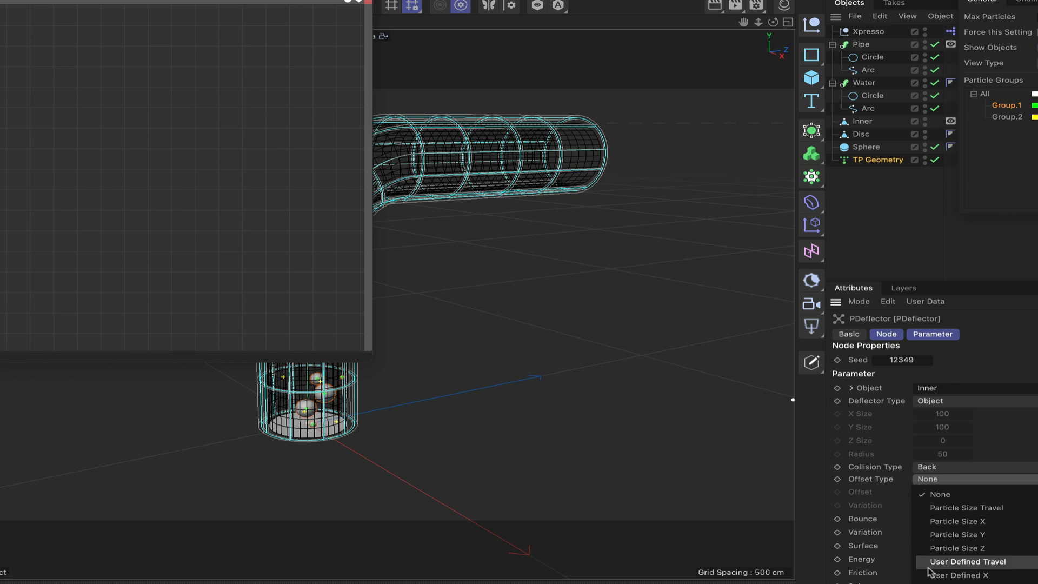
{"action": "left_click", "coordinate": [985, 561]}
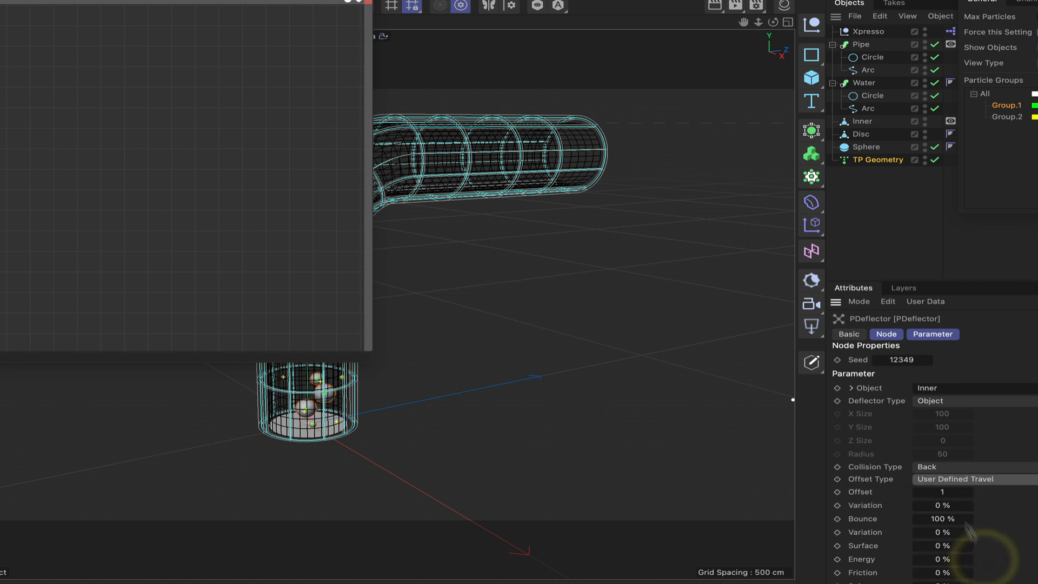
{"action": "double_click", "coordinate": [944, 491]}
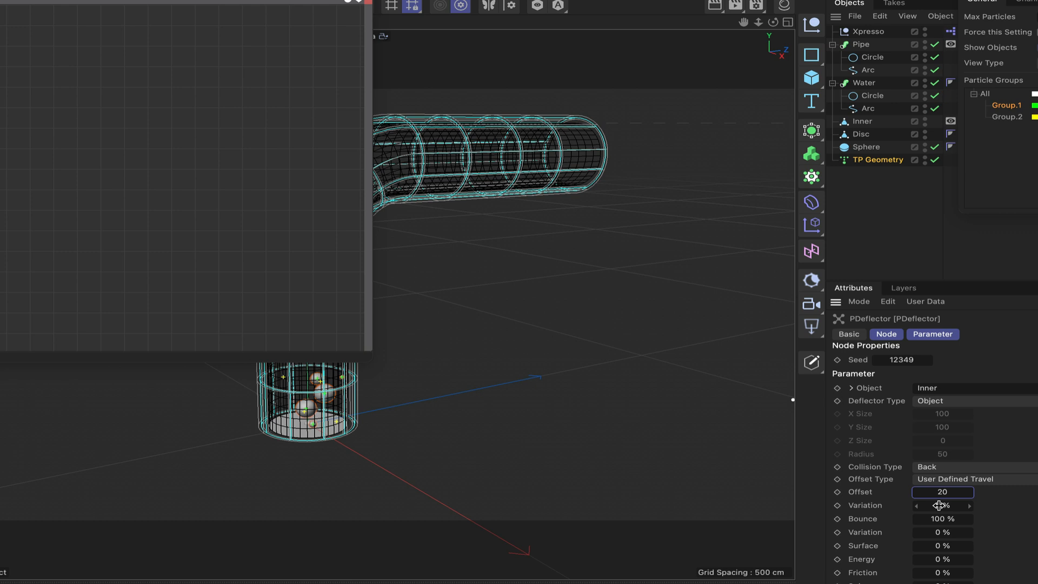
{"action": "left_click", "coordinate": [939, 505]}
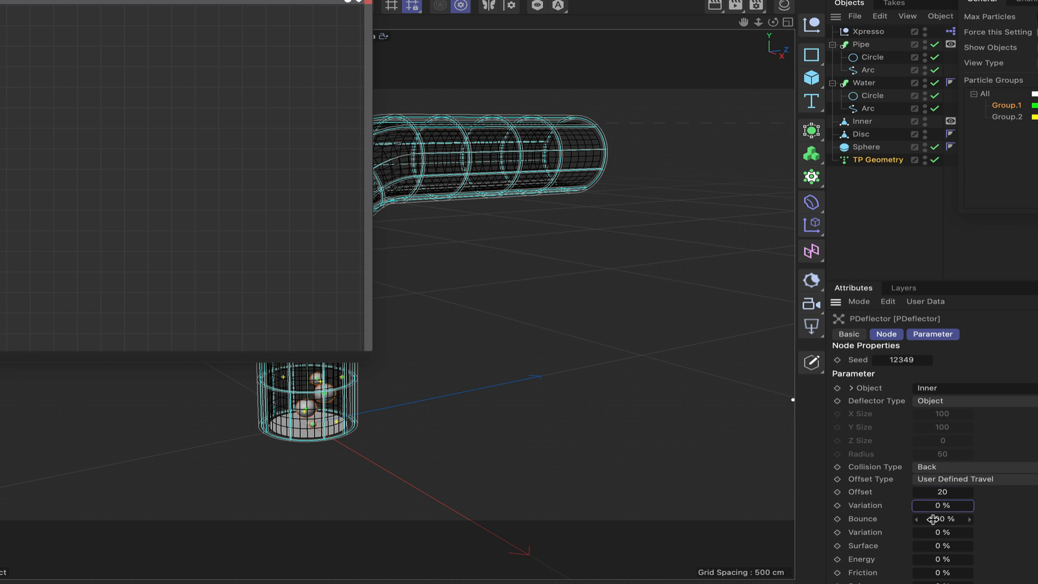
{"action": "left_click", "coordinate": [943, 491]}
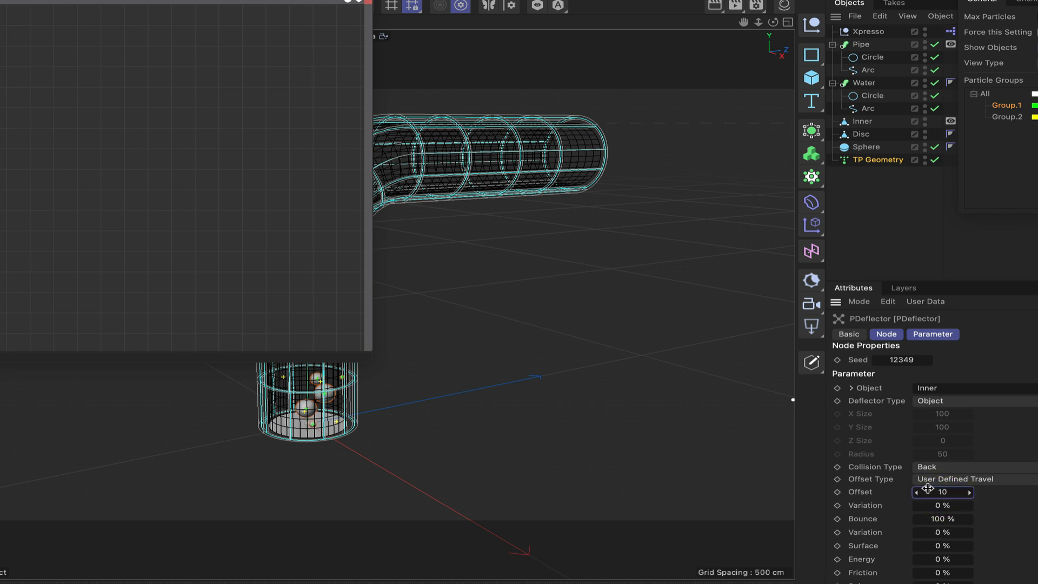
- Set PDeflector's Bounce to 110 % and the Bounce Variation to 10 %
{"action": "left_click", "coordinate": [940, 519]}
{"action": "type", "text": "1"}
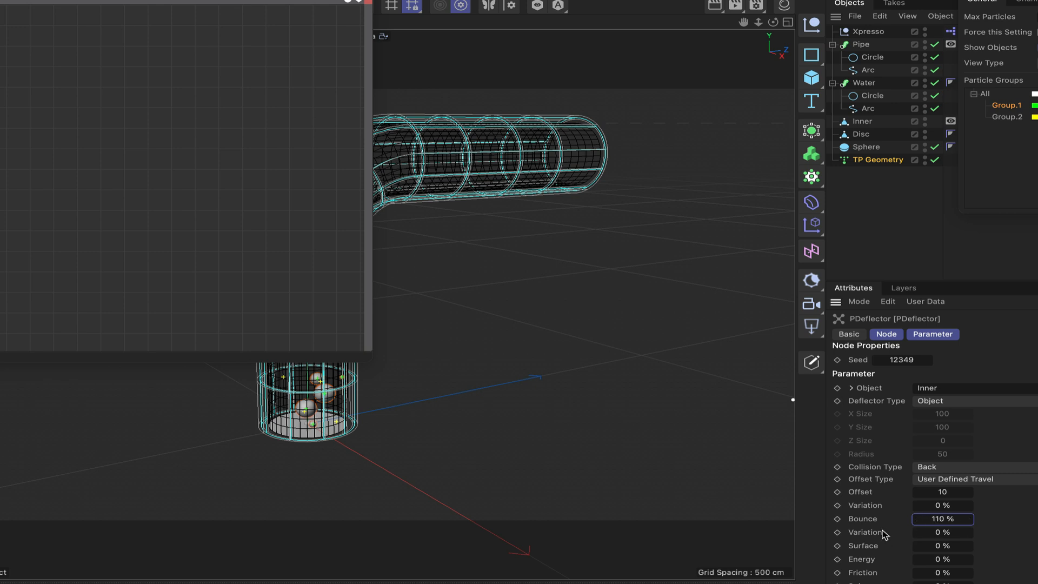
{"action": "left_click", "coordinate": [943, 532]}
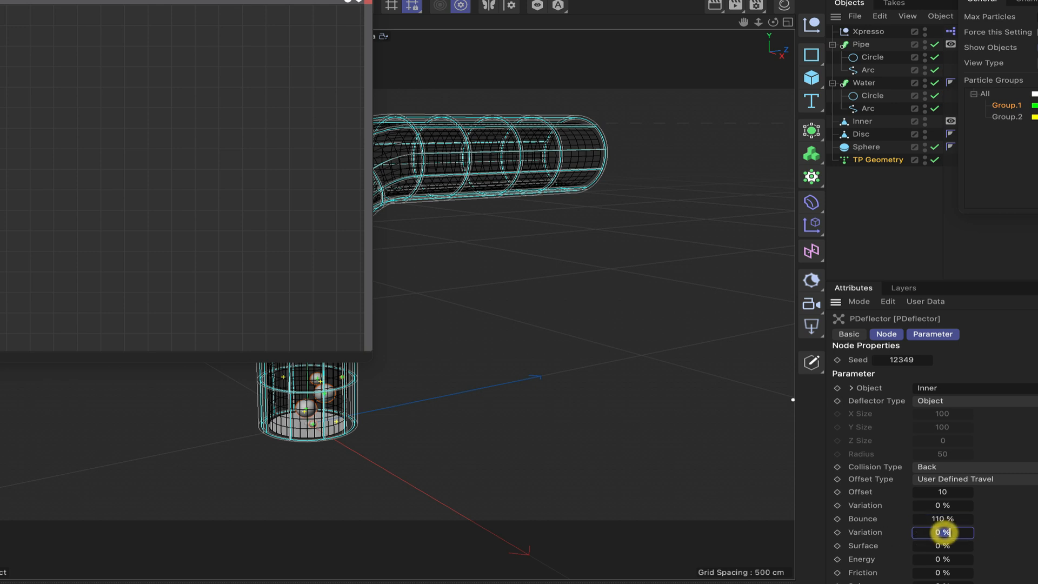
{"action": "type", "text": "1"}
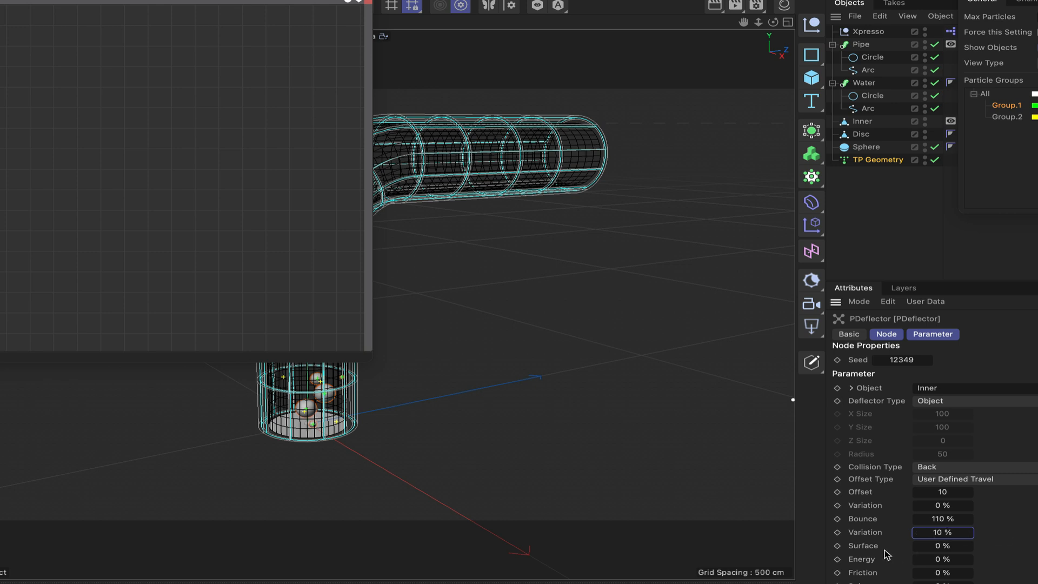
- Set PDeflector's Surface to 100 % and Energy to 20 %
{"action": "left_click", "coordinate": [942, 546]}
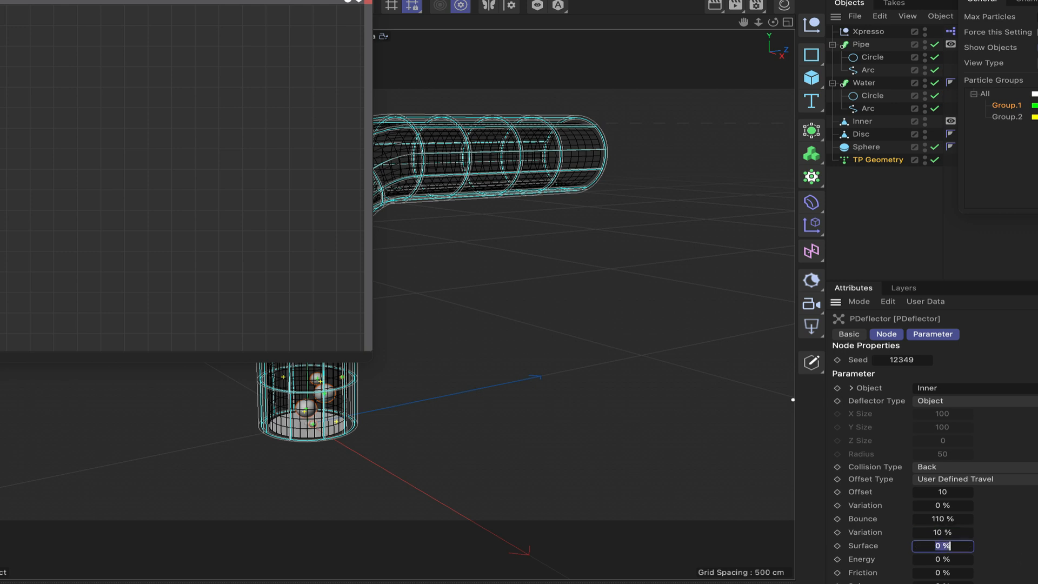
{"action": "type", "text": "100"}
{"action": "key", "text": "Return"}
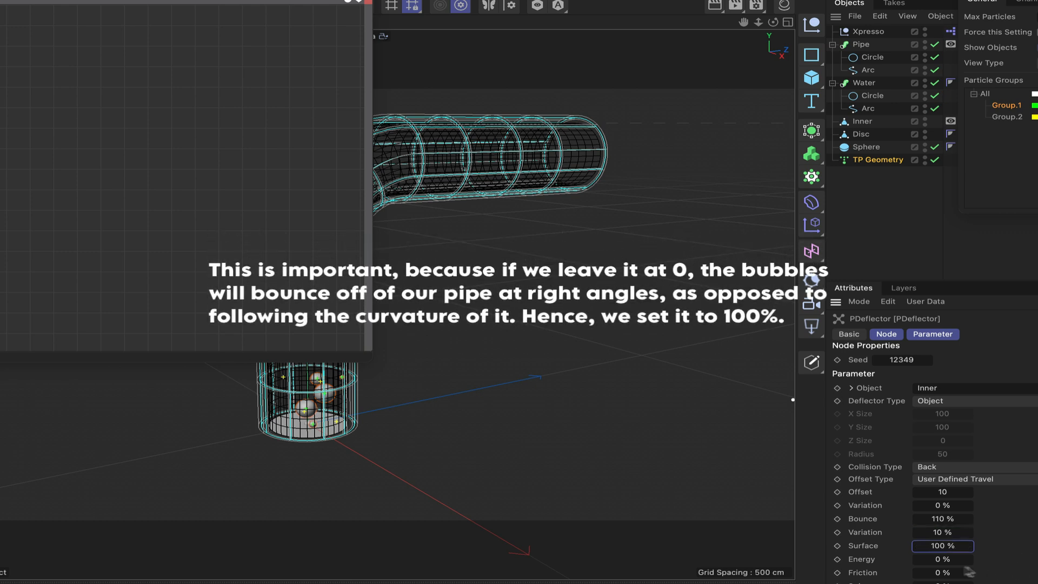
{"action": "left_click", "coordinate": [942, 560]}
{"action": "type", "text": "20"}
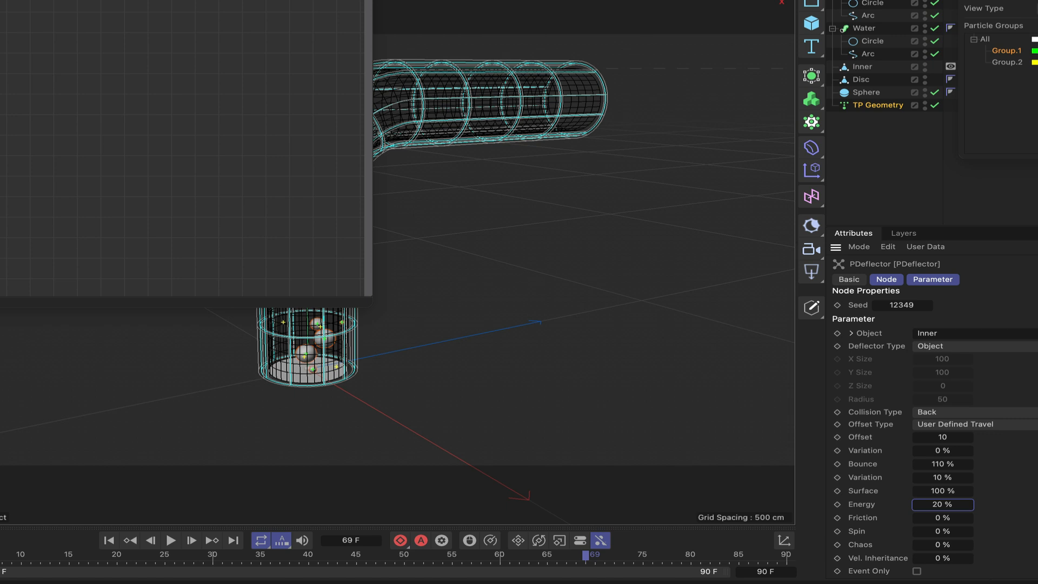
- Move the XPresso Editor aside, preview the simulation from the first frame and extend the timeline to 1000 frames
{"action": "left_click_drag", "start_coordinate": [324, 1], "coordinate": [153, 1]}
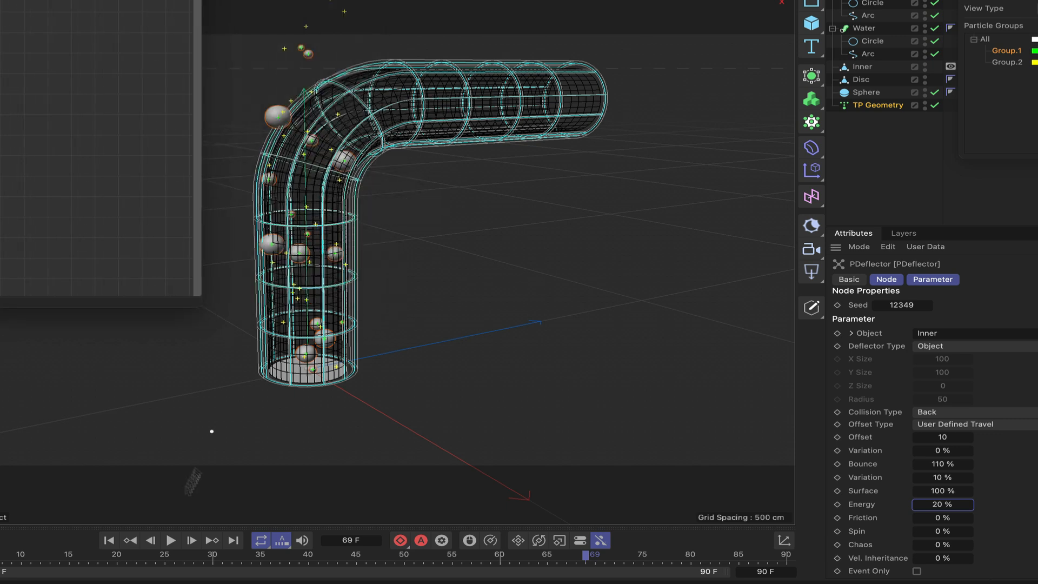
{"action": "left_click", "coordinate": [108, 540]}
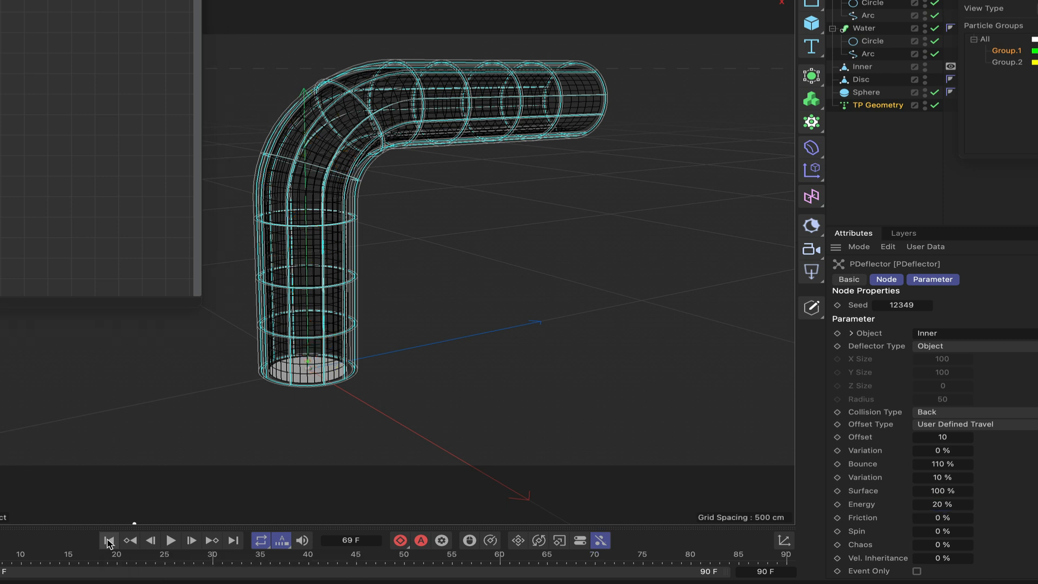
{"action": "left_click", "coordinate": [170, 541]}
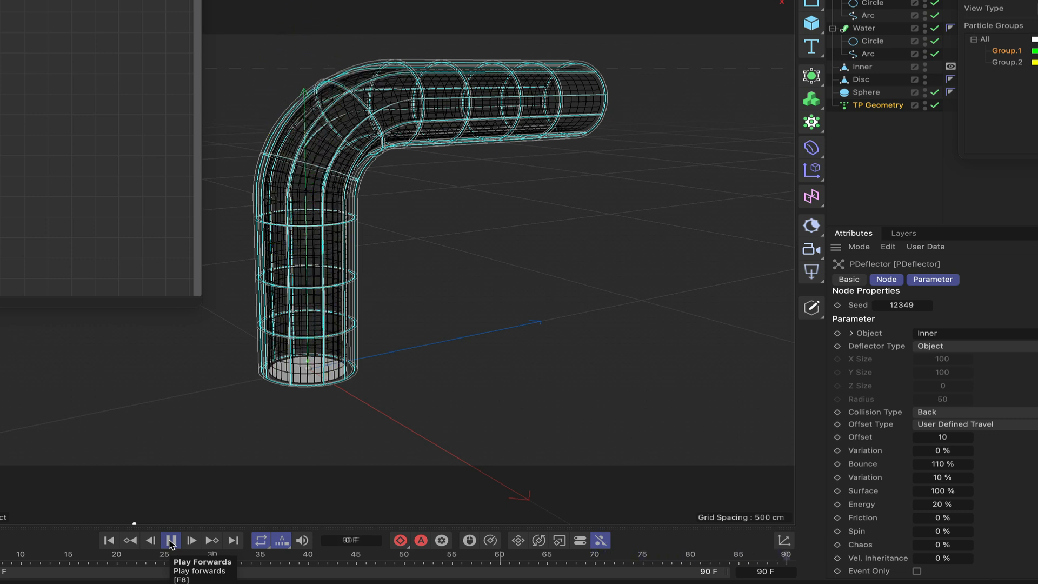
{"action": "left_click", "coordinate": [171, 541]}
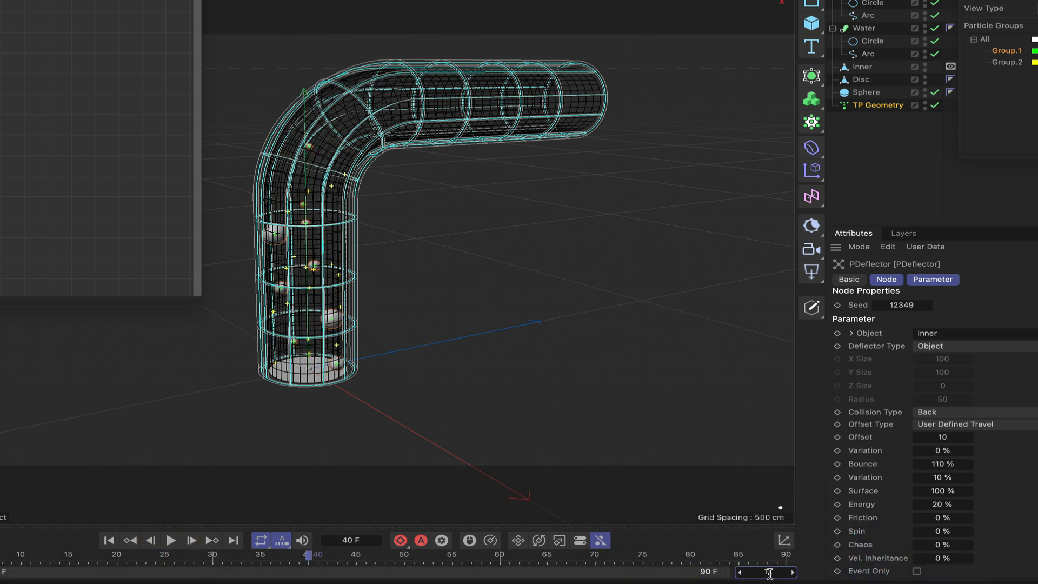
{"action": "key", "text": "Return"}
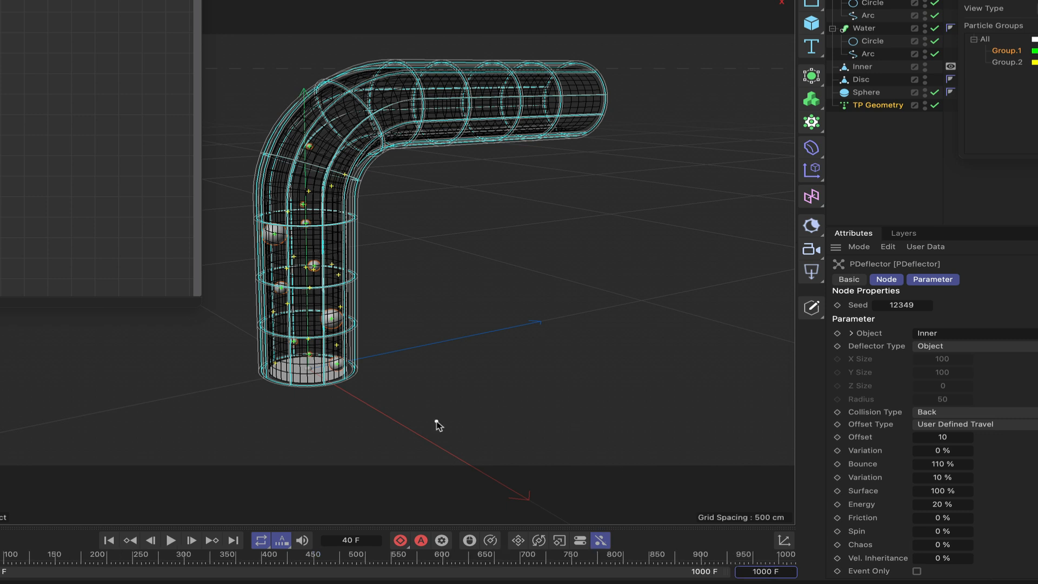
- Play the simulation from the start to check how the bubbles follow the pipe bend, and rewind it
{"action": "left_click", "coordinate": [108, 541]}
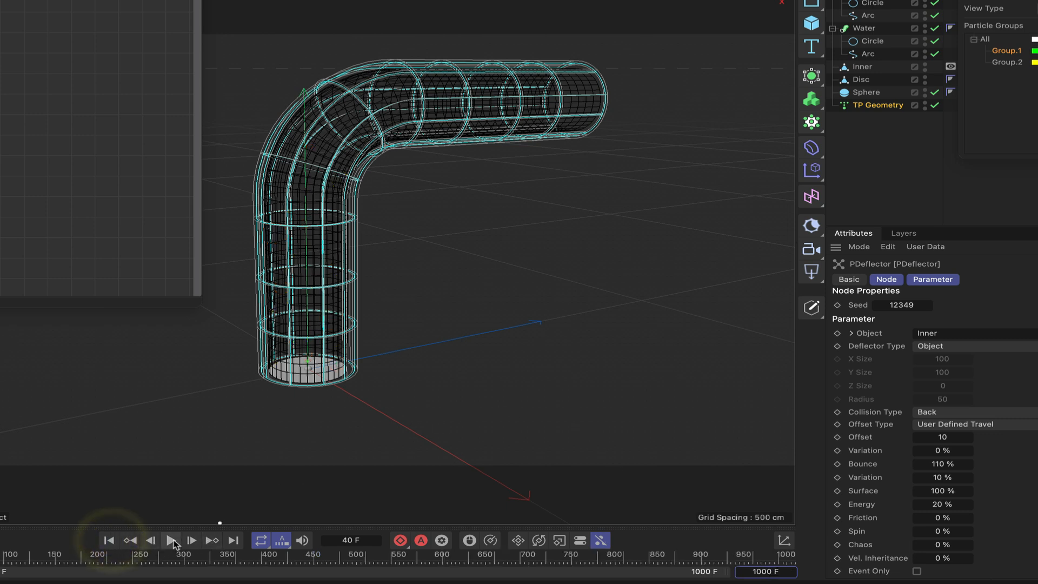
{"action": "left_click", "coordinate": [170, 541]}
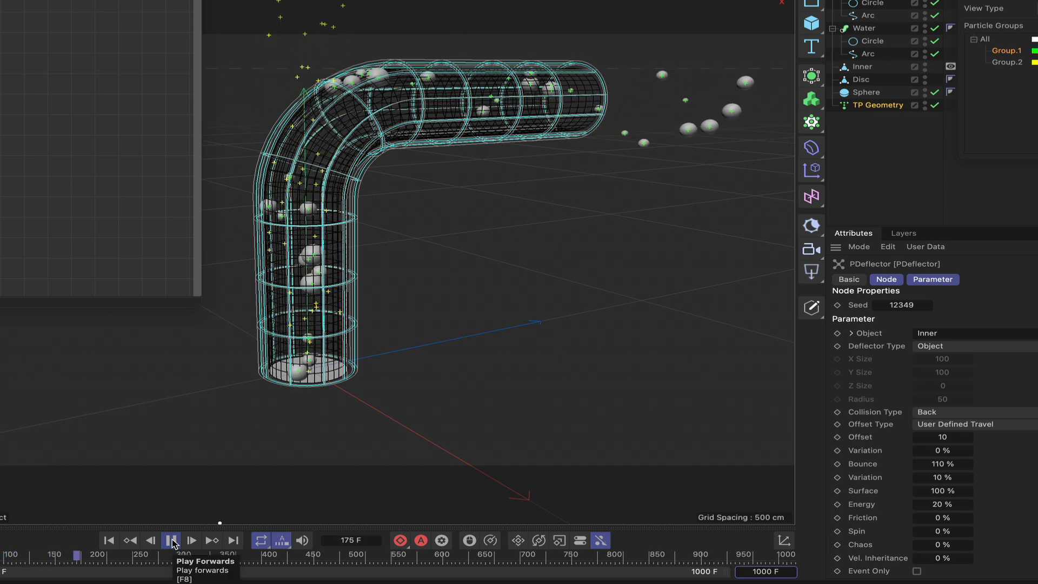
{"action": "left_click", "coordinate": [172, 541]}
{"action": "left_click", "coordinate": [109, 540]}
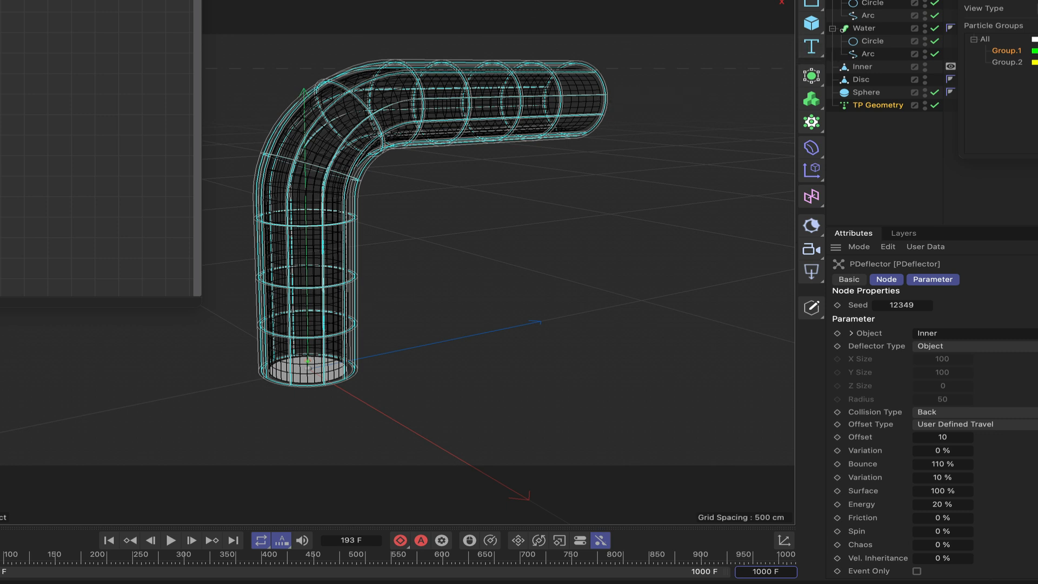
- Bring back the XPresso Editor, add a second Thinking Particles P Pass node beside the existing chain and assign Group.2 to it
{"action": "left_click_drag", "start_coordinate": [81, 2], "coordinate": [598, 1]}
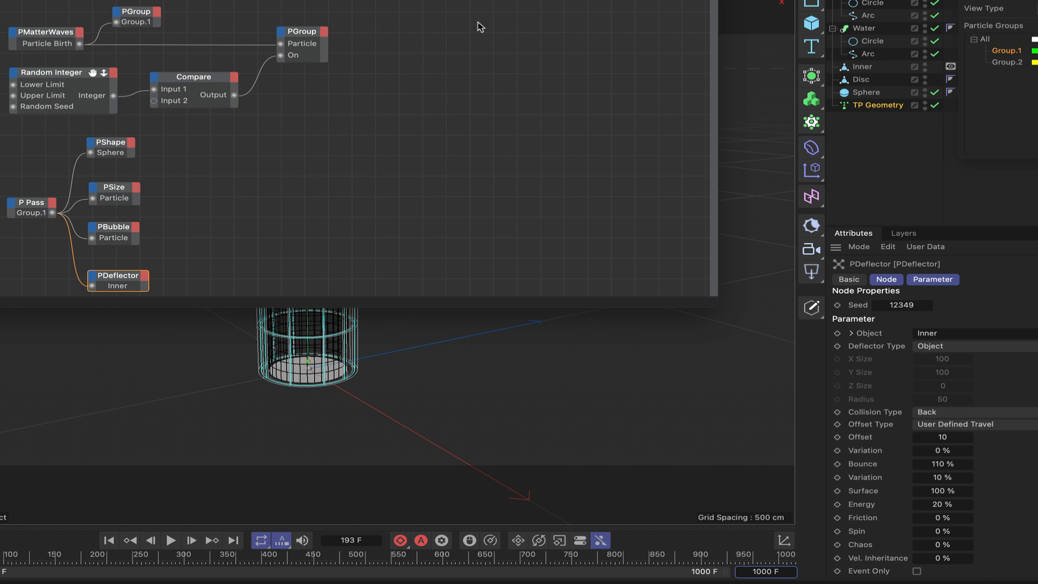
{"action": "right_click", "coordinate": [233, 202]}
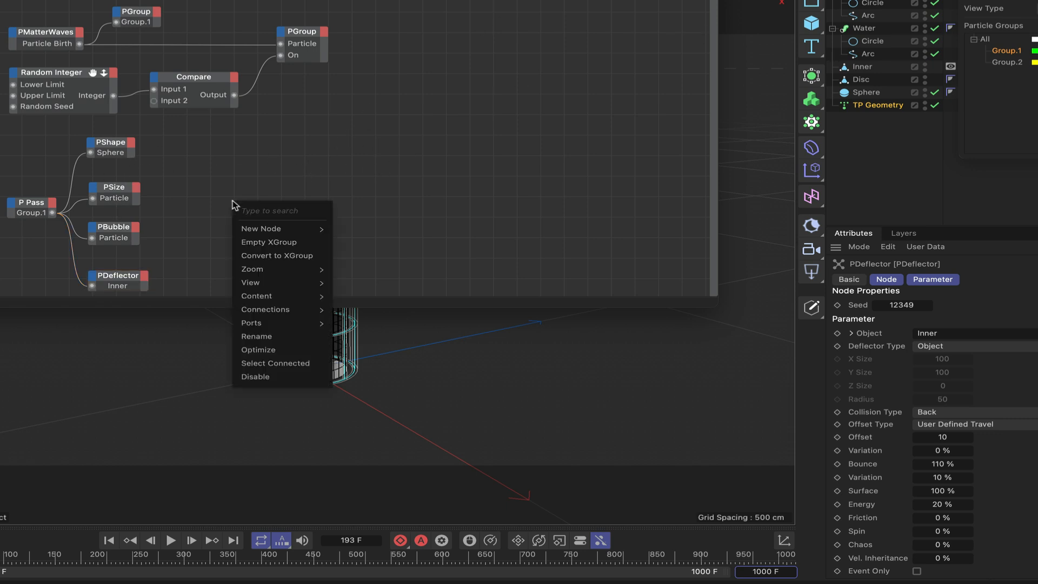
{"action": "mouse_move", "coordinate": [278, 228]}
{"action": "mouse_move", "coordinate": [391, 298]}
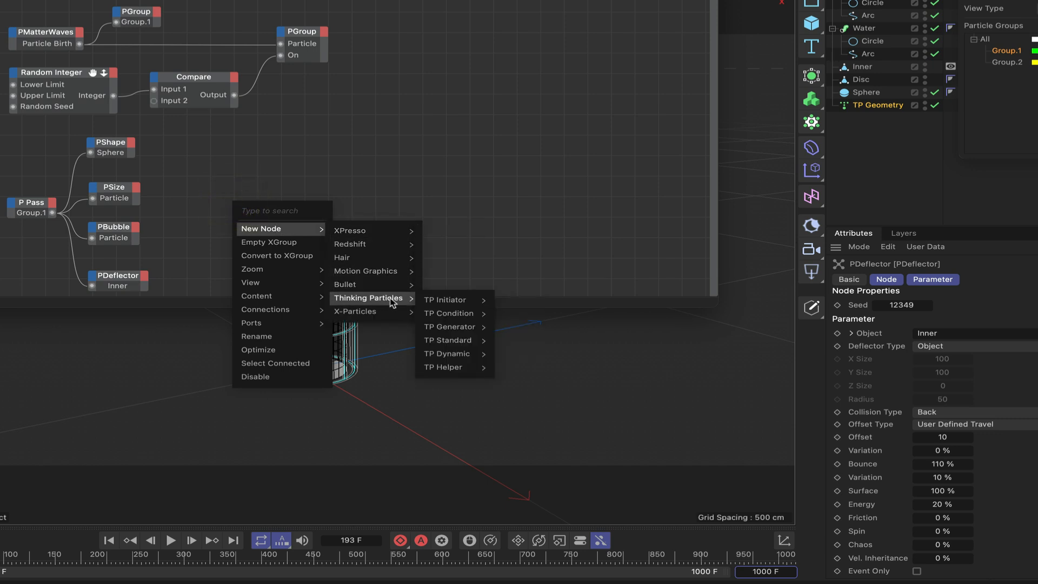
{"action": "mouse_move", "coordinate": [449, 304]}
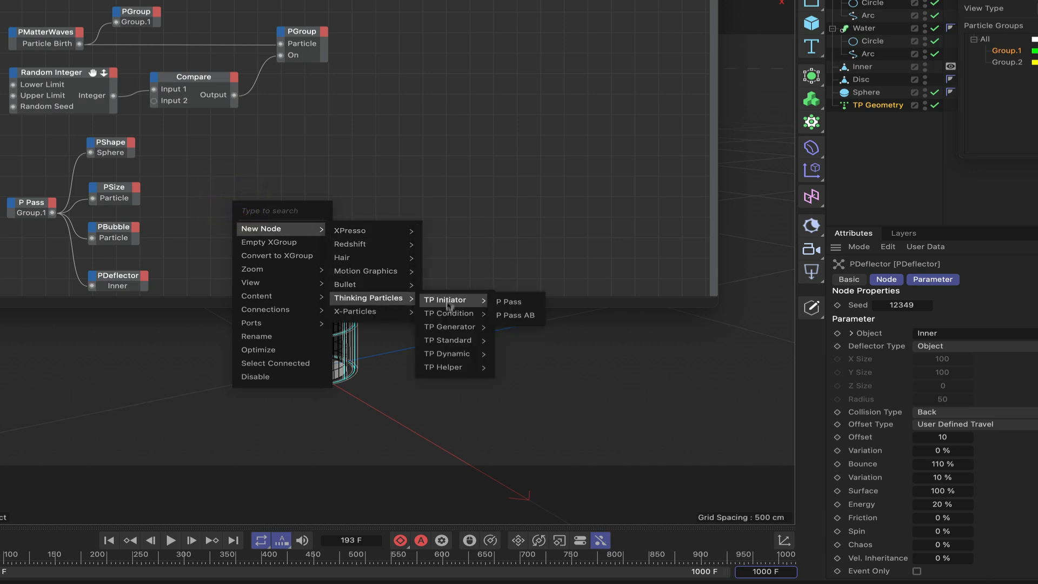
{"action": "left_click", "coordinate": [514, 302]}
{"action": "left_click_drag", "start_coordinate": [233, 197], "coordinate": [245, 202]}
{"action": "left_click", "coordinate": [1007, 62]}
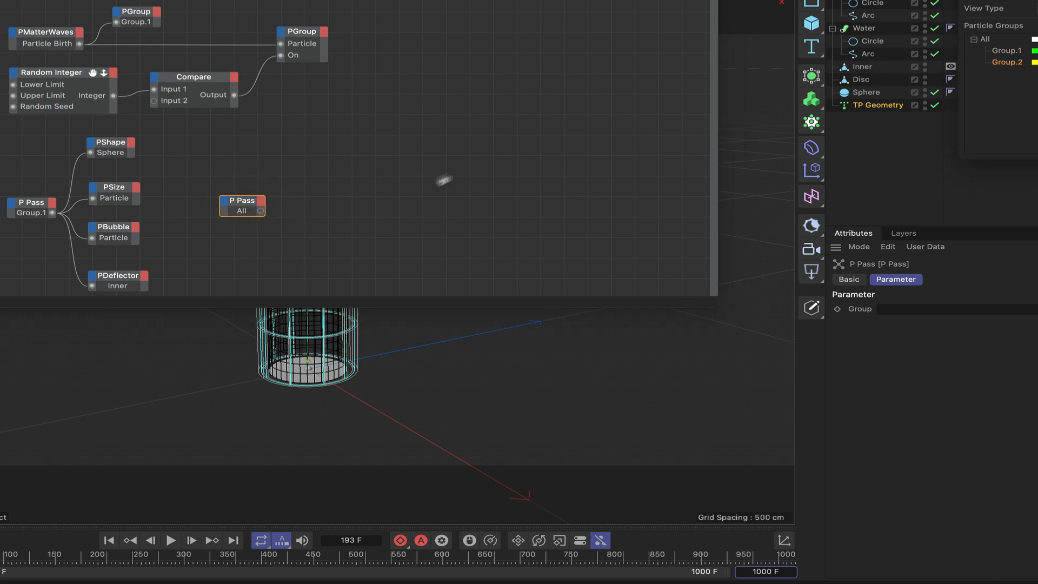
{"action": "left_click_drag", "start_coordinate": [240, 212], "coordinate": [234, 199]}
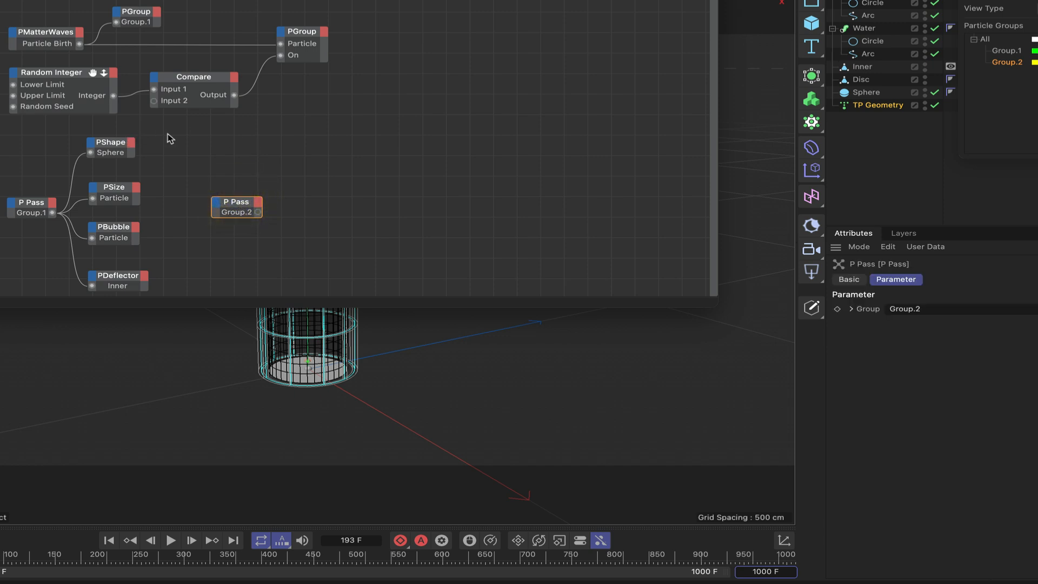
- Duplicate the PShape, PSize, PBubble and PDeflector nodes and place the copies beside the Group.2 P Pass node
{"action": "left_click_drag", "start_coordinate": [167, 134], "coordinate": [123, 277]}
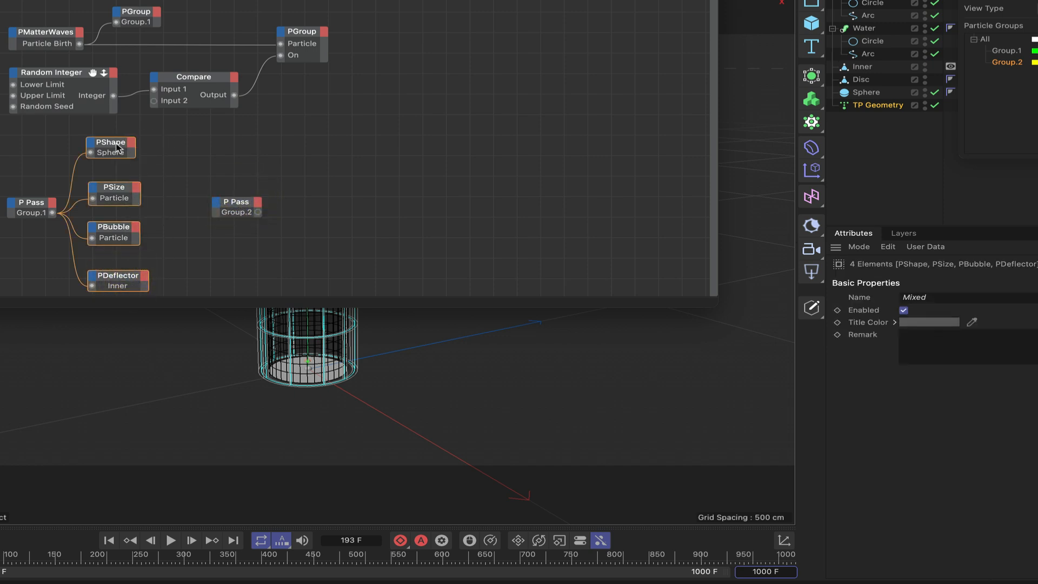
{"action": "left_click_drag", "start_coordinate": [114, 150], "coordinate": [359, 145], "text": "ctrl"}
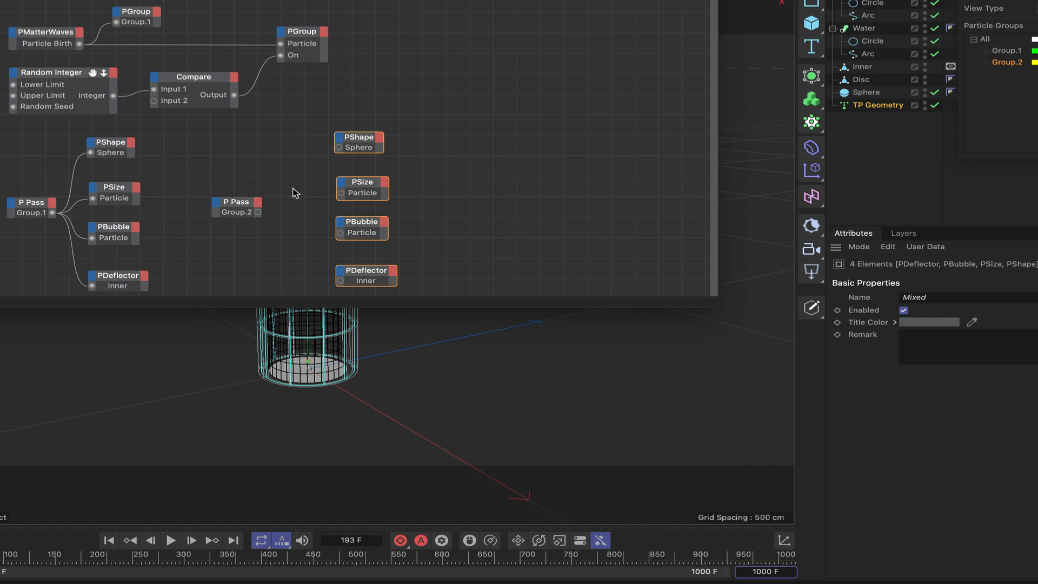
- Connect the Group.2 P Pass output to the copied PShape, PSize, PBubble and PDeflector nodes
{"action": "left_click_drag", "start_coordinate": [258, 212], "coordinate": [339, 147]}
{"action": "left_click_drag", "start_coordinate": [258, 212], "coordinate": [340, 193]}
{"action": "left_click_drag", "start_coordinate": [258, 212], "coordinate": [340, 237]}
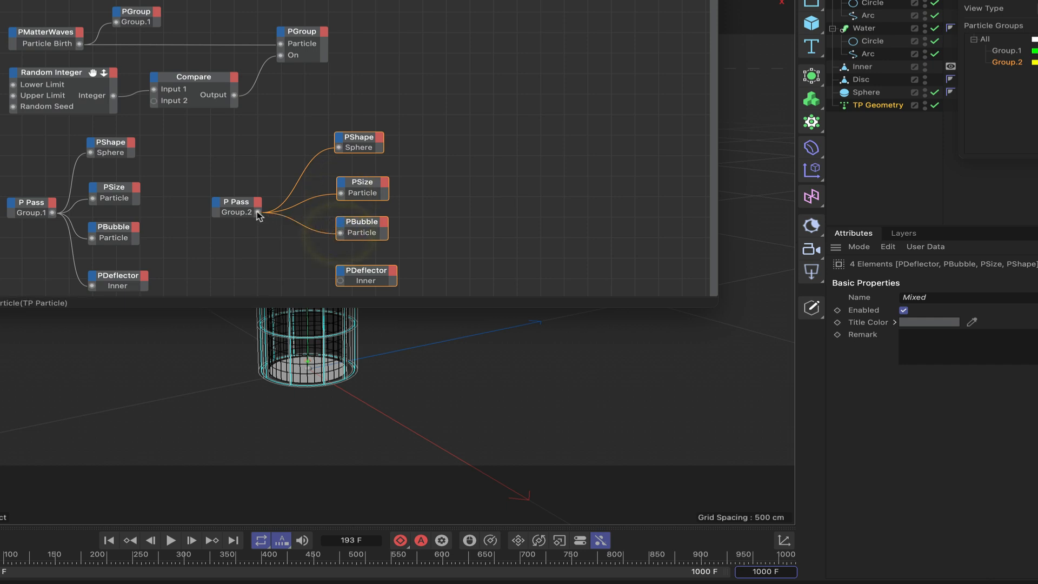
{"action": "left_click_drag", "start_coordinate": [258, 212], "coordinate": [340, 281]}
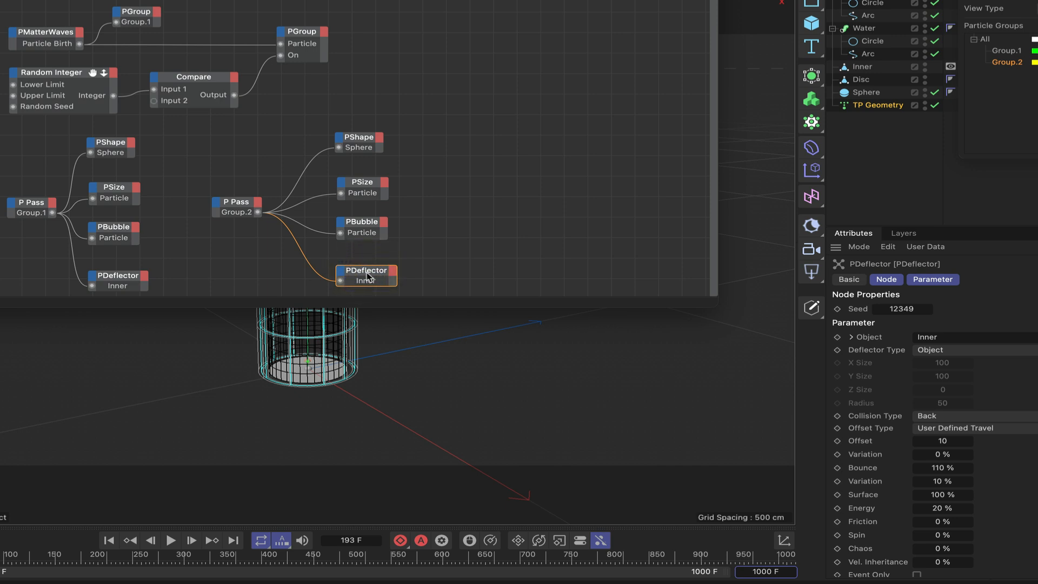
- Set the Group.2 PShape bounding radius to 1.5 and the Group.2 PSize node to size 3.5 with 100% variation
{"action": "left_click", "coordinate": [356, 143]}
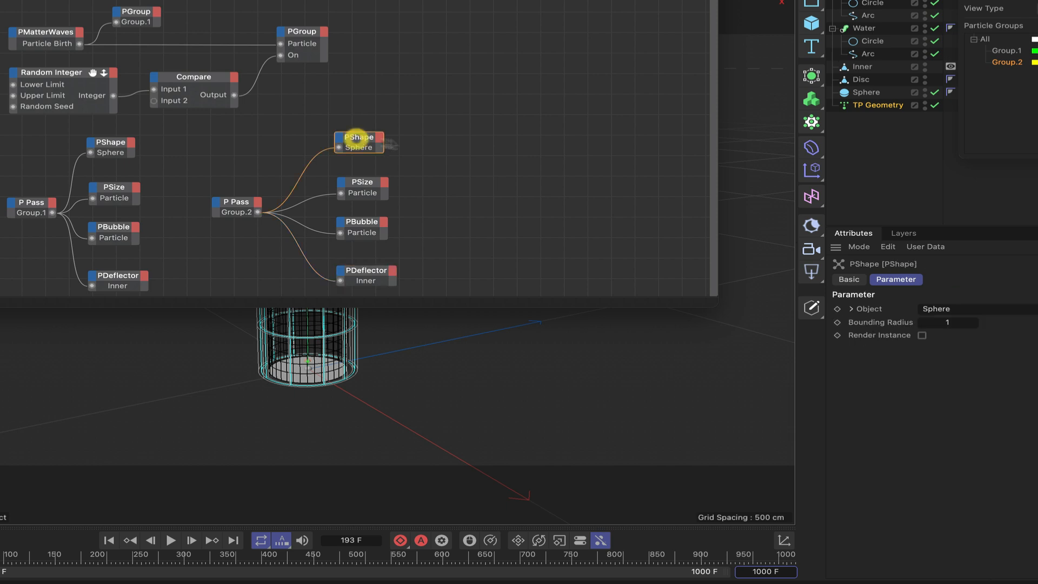
{"action": "left_click", "coordinate": [945, 323]}
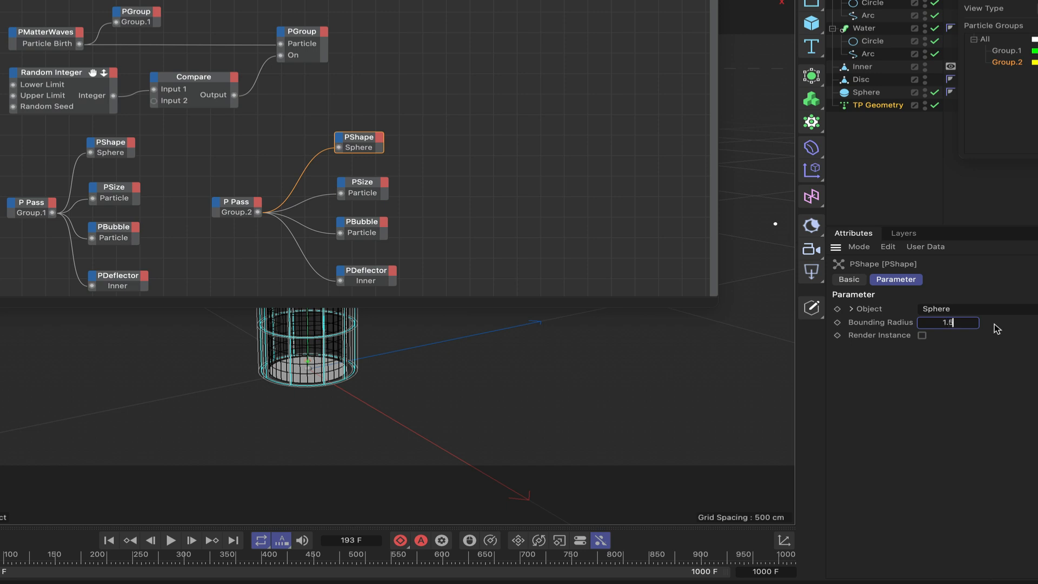
{"action": "left_click", "coordinate": [365, 188]}
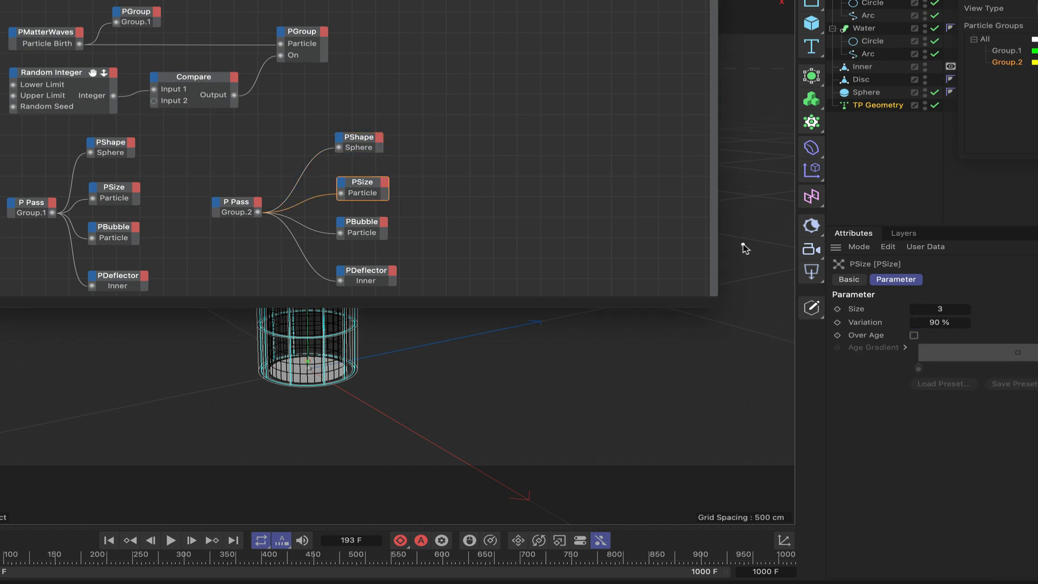
{"action": "left_click", "coordinate": [941, 309]}
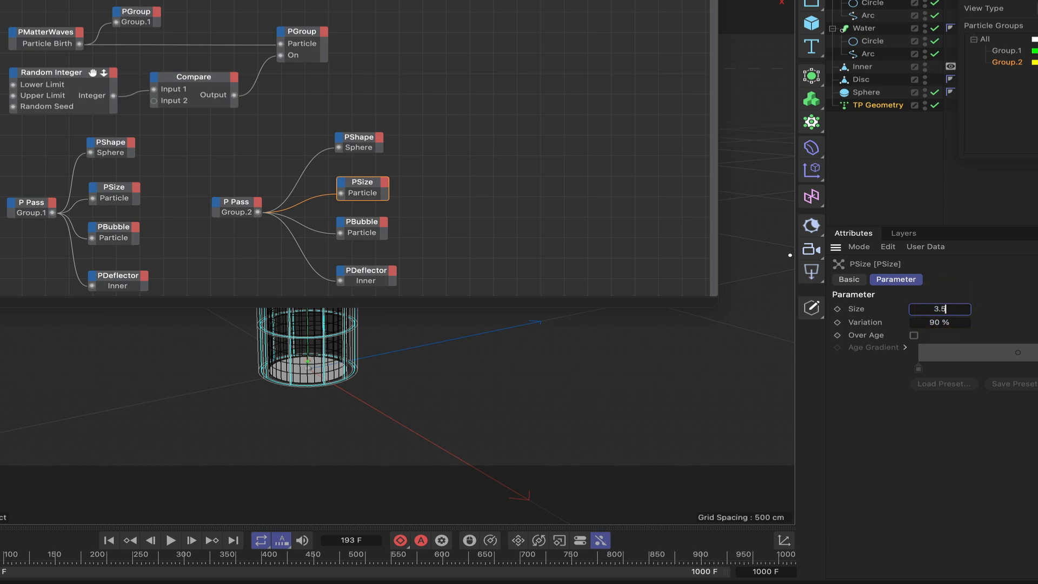
{"action": "left_click", "coordinate": [928, 319]}
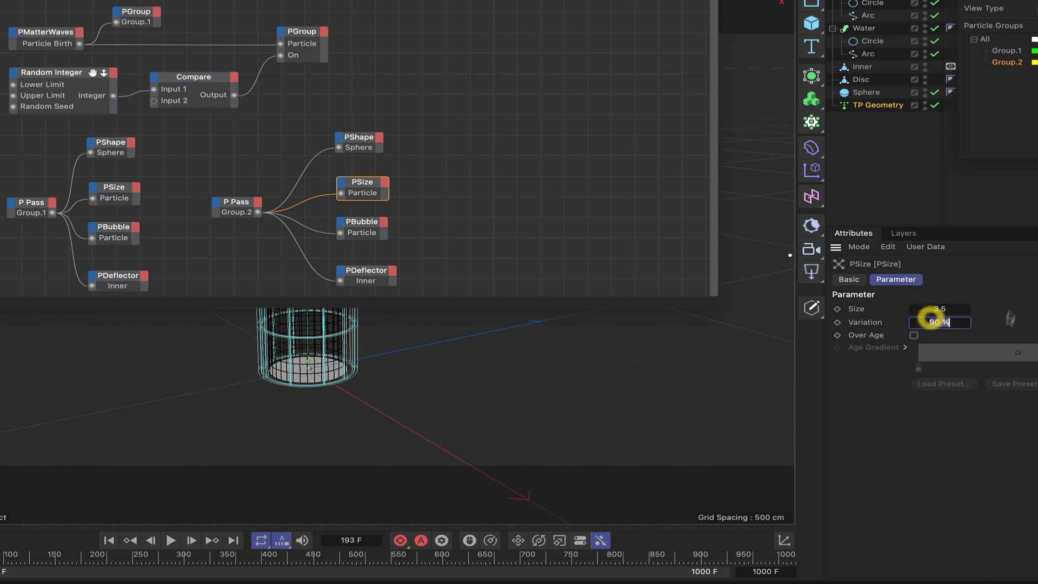
{"action": "type", "text": "100"}
{"action": "key", "text": "Return"}
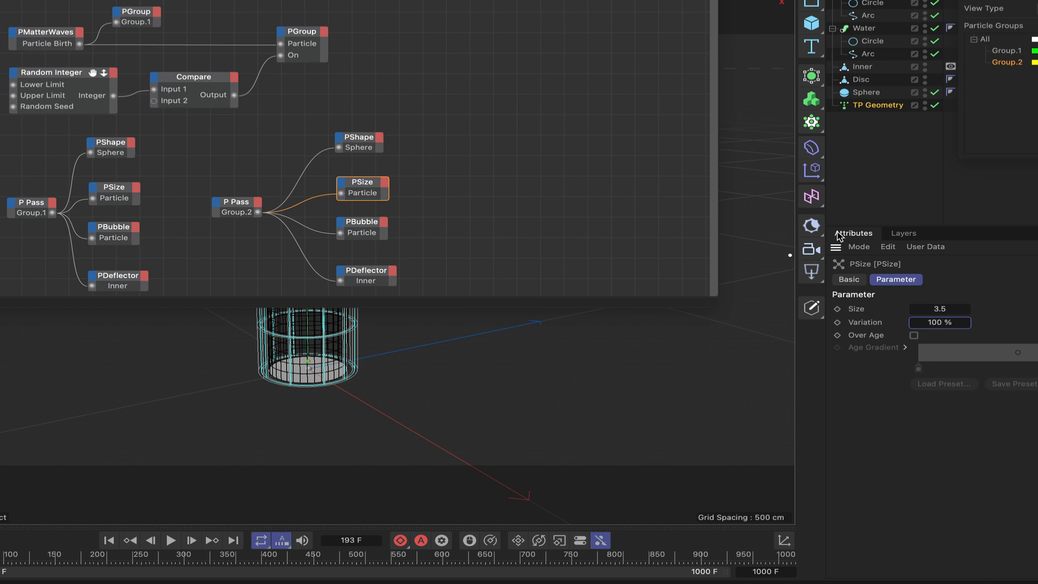
- Set the Group.2 PBubble node's amplitude to 24 and its phase variation to 10°
{"action": "left_click", "coordinate": [388, 199]}
{"action": "left_click", "coordinate": [370, 226]}
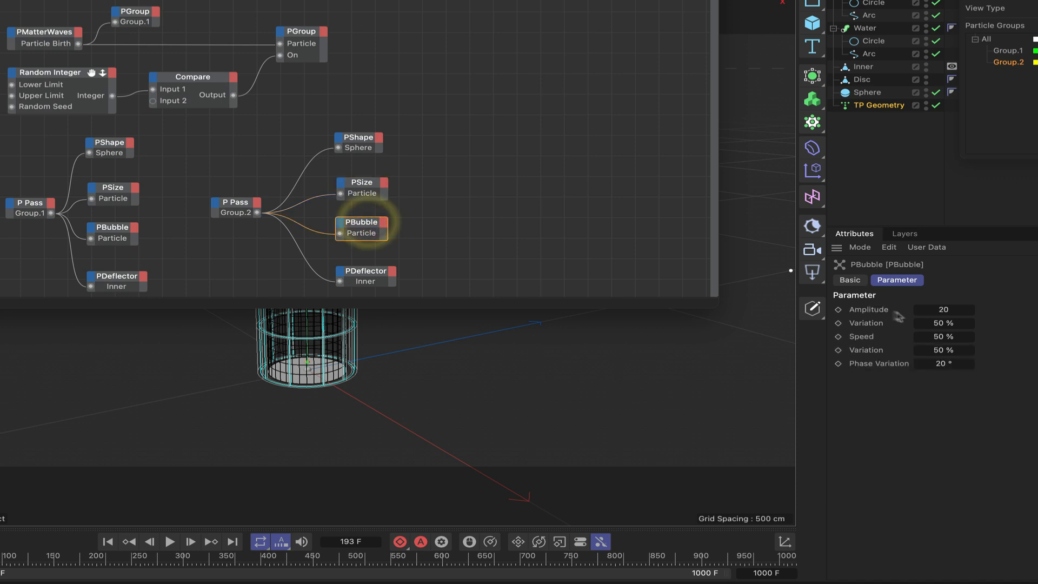
{"action": "double_click", "coordinate": [941, 310]}
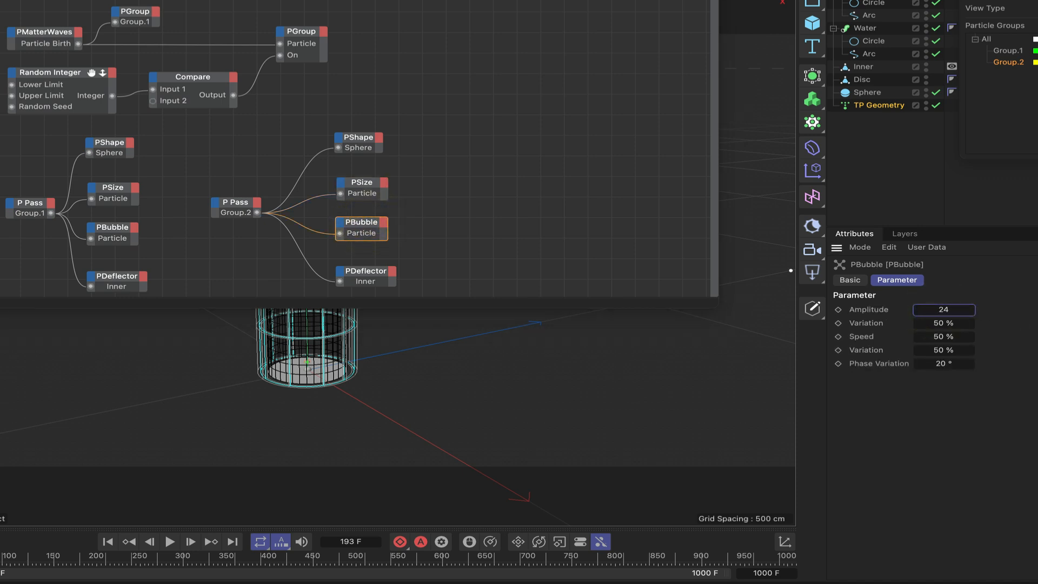
{"action": "double_click", "coordinate": [945, 367]}
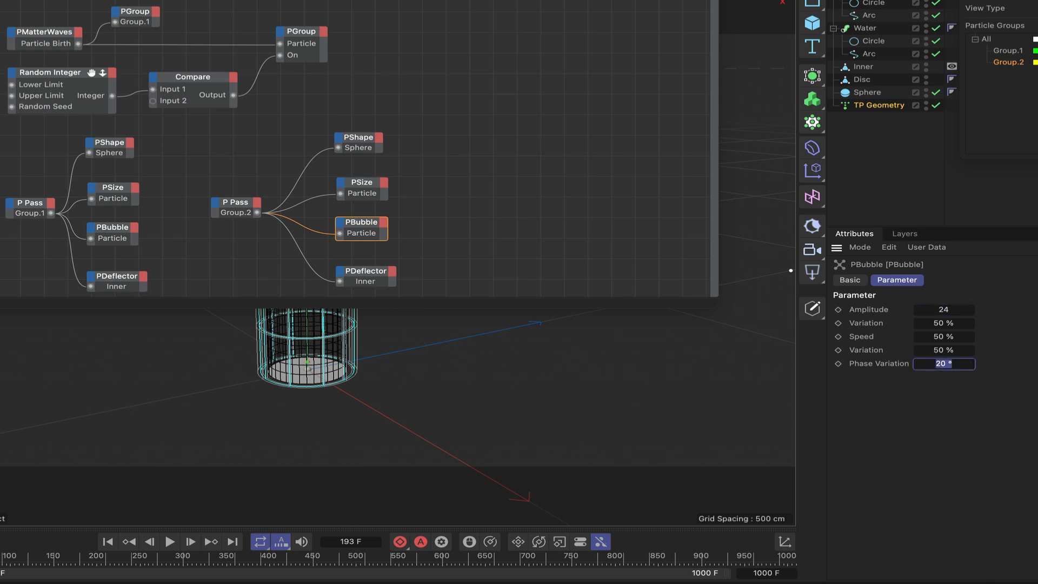
{"action": "type", "text": "10"}
- Move the XPresso Editor off the pipe, play the simulation from the start to check both bubble groups, and rewind it
{"action": "left_click_drag", "start_coordinate": [378, 1], "coordinate": [30, 1]}
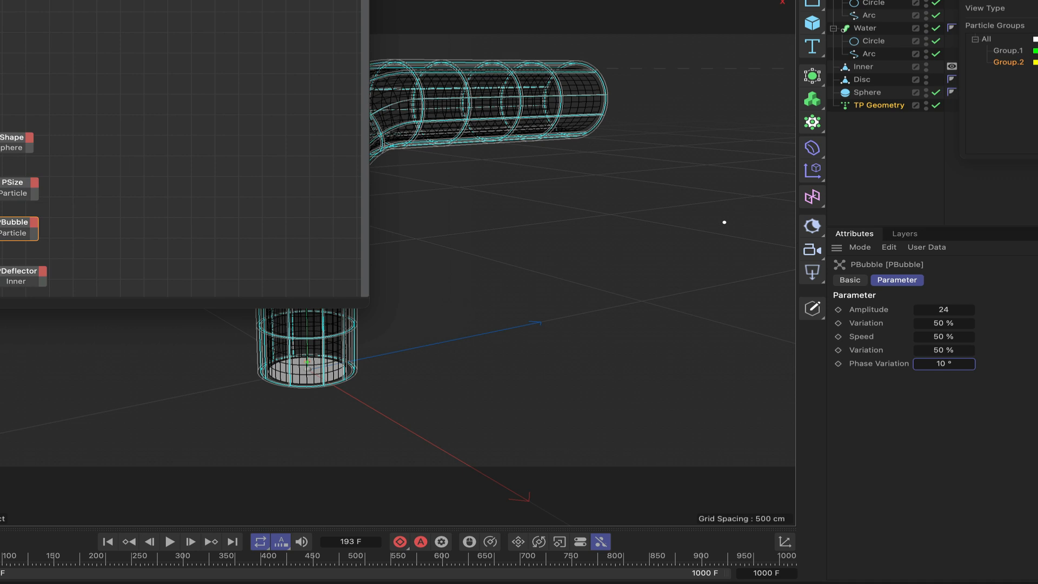
{"action": "left_click_drag", "start_coordinate": [346, 1], "coordinate": [138, 1]}
{"action": "left_click", "coordinate": [108, 542]}
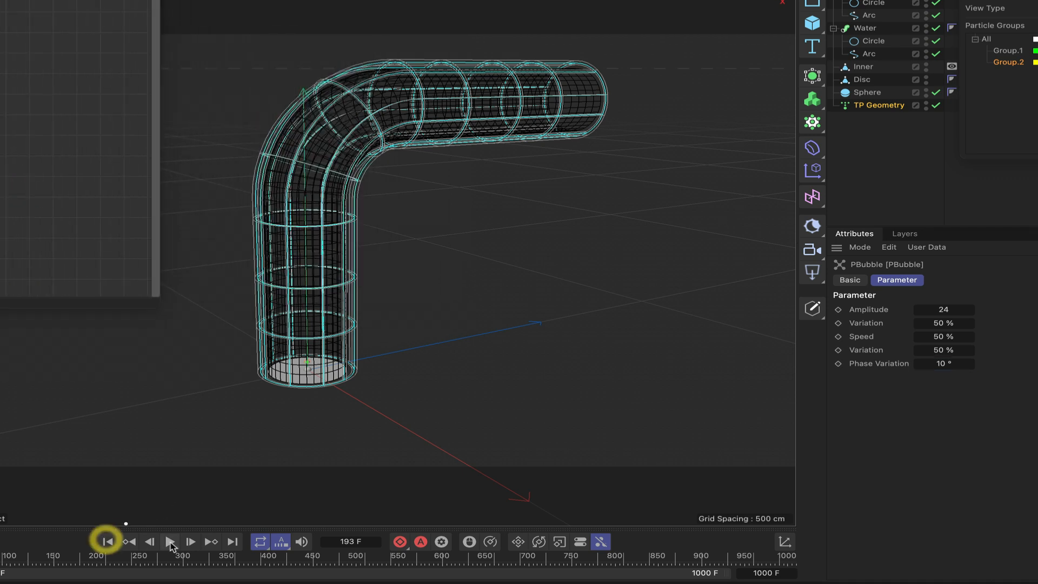
{"action": "left_click", "coordinate": [169, 542]}
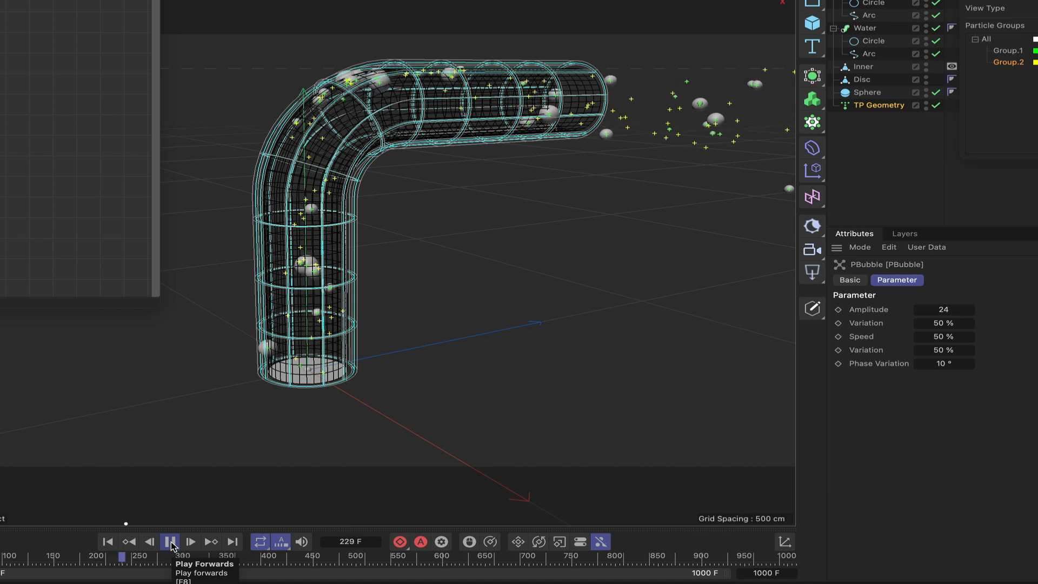
{"action": "left_click", "coordinate": [171, 543]}
{"action": "left_click", "coordinate": [109, 542]}
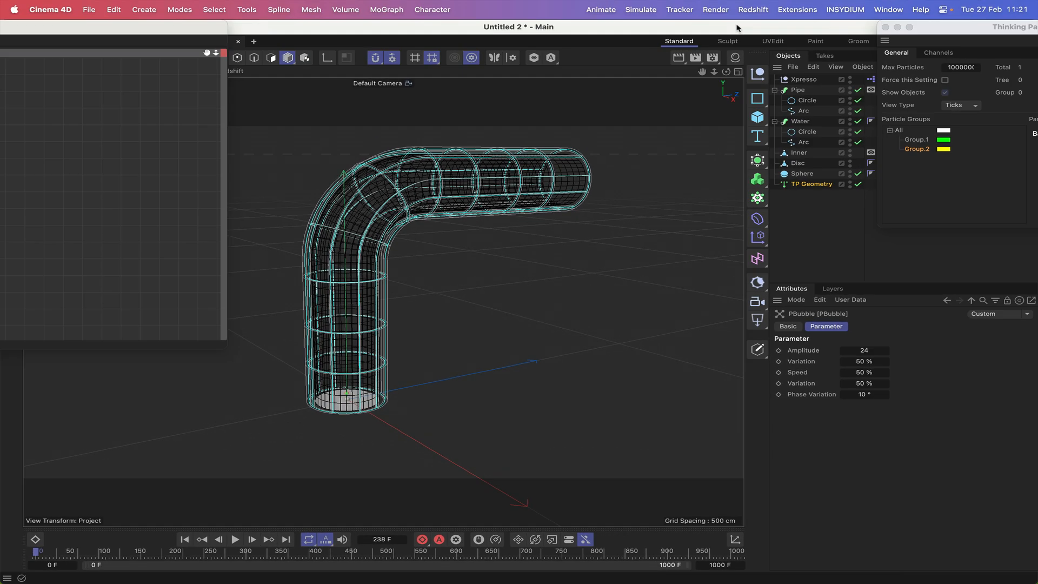
- Add a second Thinking Particles geometry object below the existing TP Geometry and assign Group.2 as its particle group
{"action": "left_click", "coordinate": [656, 11]}
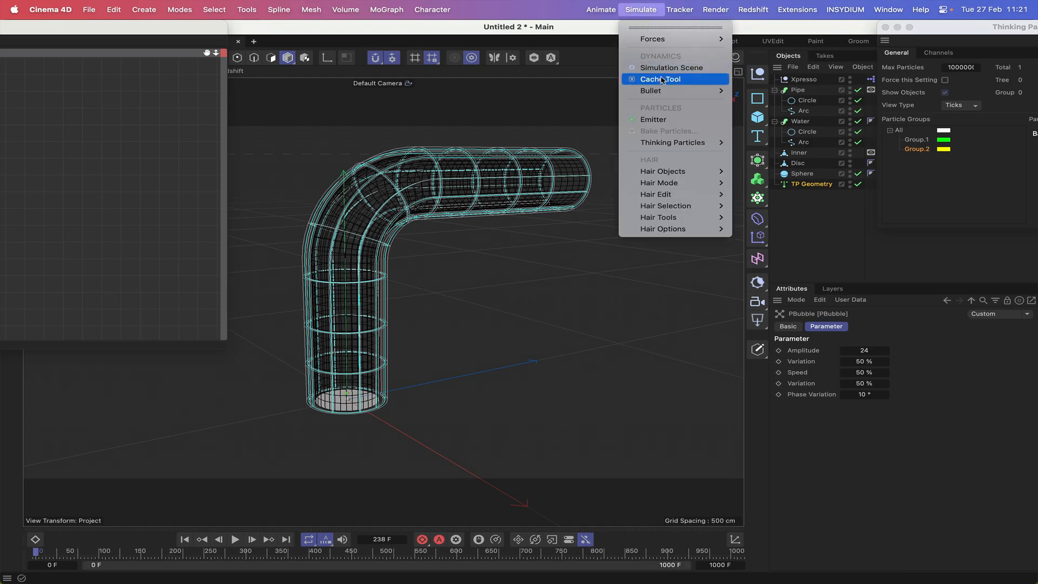
{"action": "mouse_move", "coordinate": [683, 142]}
{"action": "left_click", "coordinate": [767, 153]}
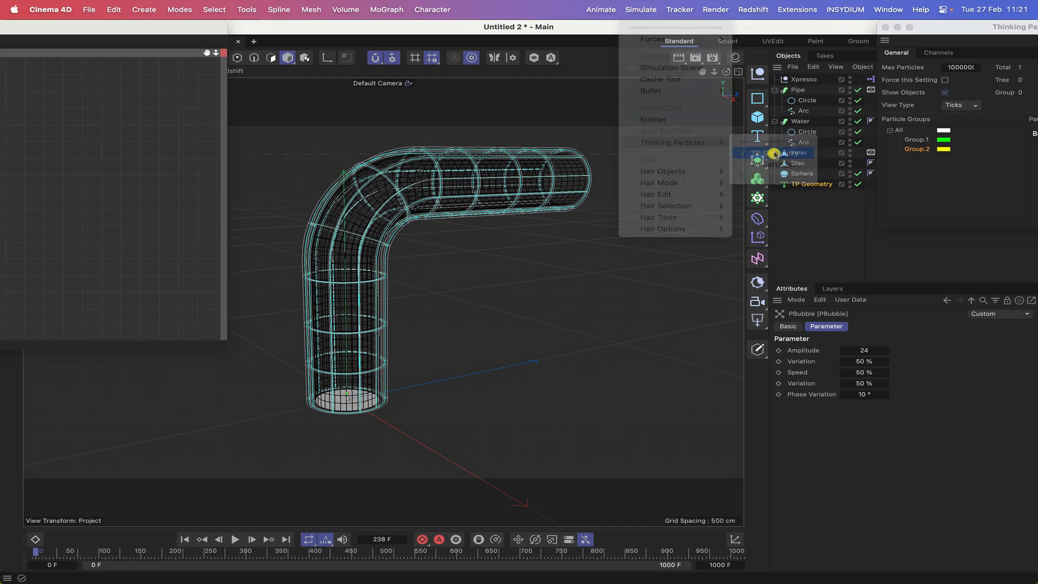
{"action": "left_click_drag", "start_coordinate": [807, 80], "coordinate": [797, 202]}
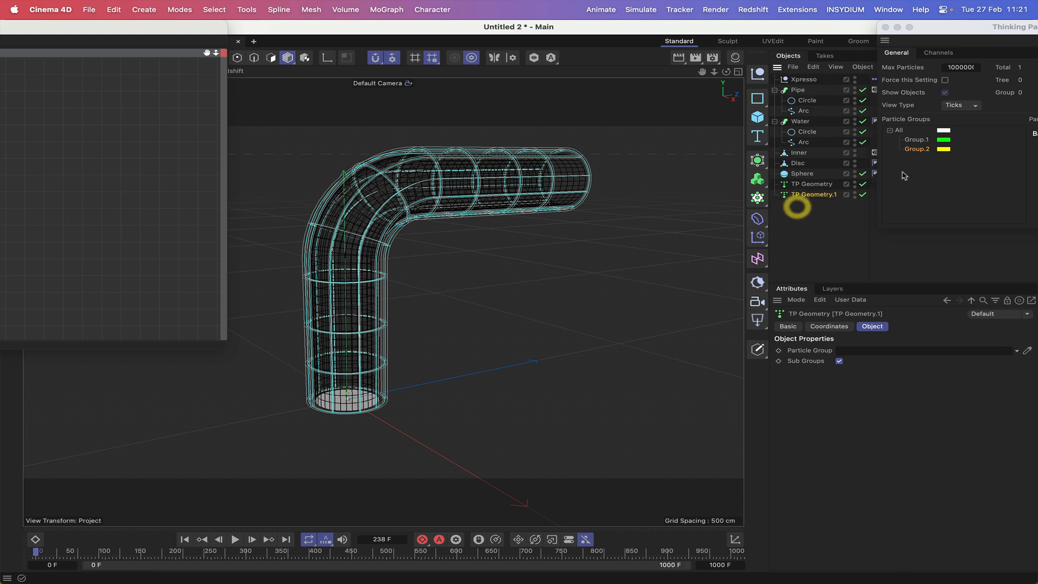
{"action": "left_click_drag", "start_coordinate": [918, 150], "coordinate": [892, 350]}
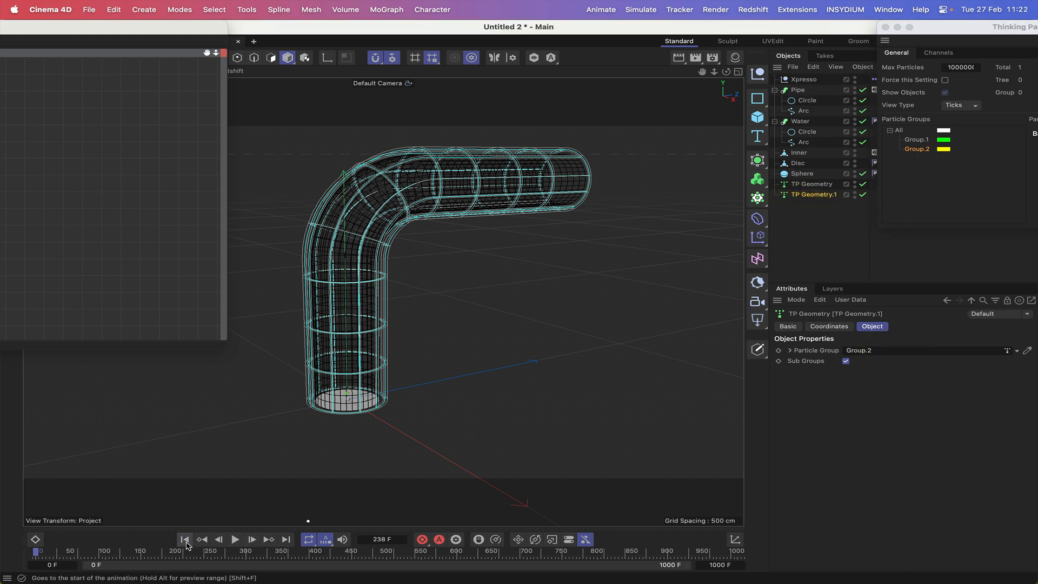
- Play the simulation from the first frame to check the rendered Group.2 bubbles and pause it around frame 341
{"action": "left_click", "coordinate": [184, 539]}
{"action": "left_click", "coordinate": [236, 539]}
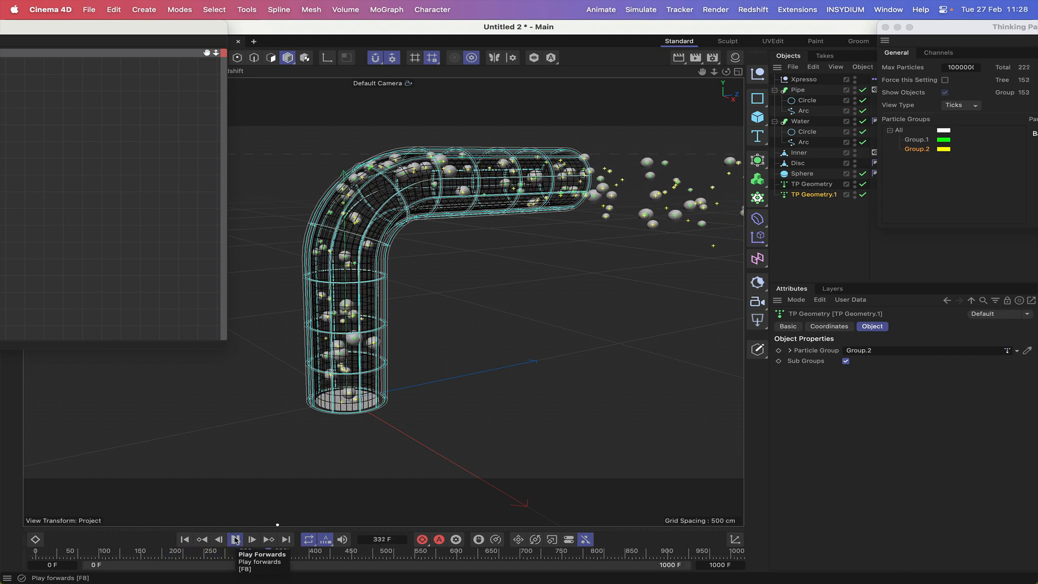
{"action": "left_click", "coordinate": [236, 540]}
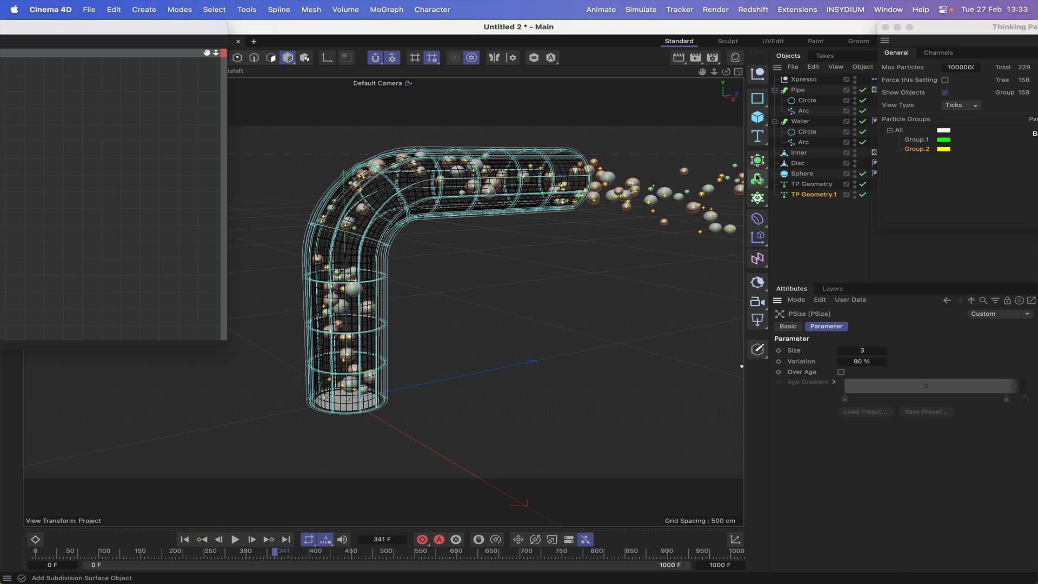
- Add a Volume Builder with the Group.1 TP Geometry nested inside it and set its voxel size to 3 cm
{"action": "left_click", "coordinate": [758, 180]}
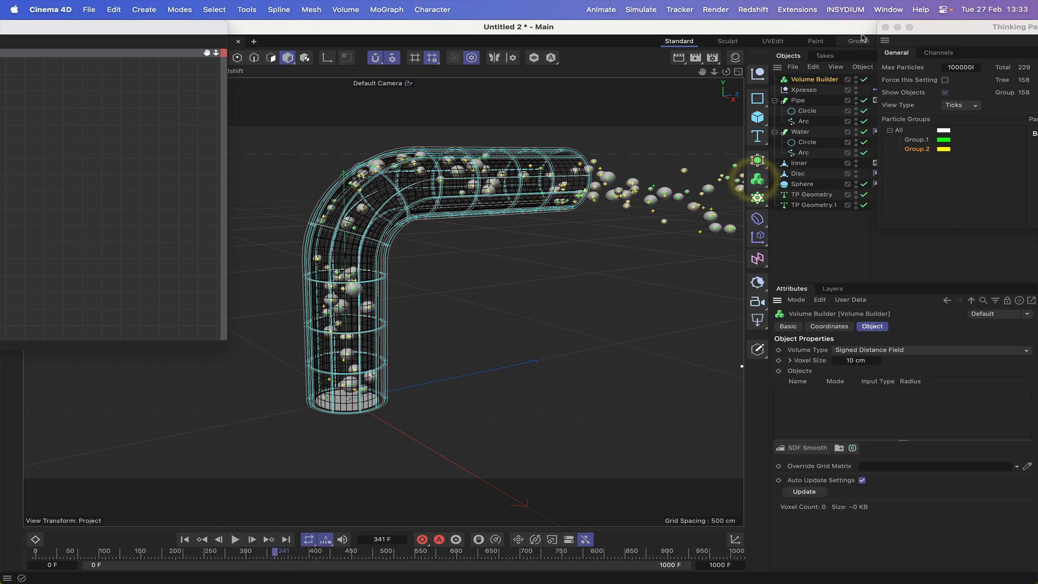
{"action": "left_click_drag", "start_coordinate": [818, 81], "coordinate": [814, 184]}
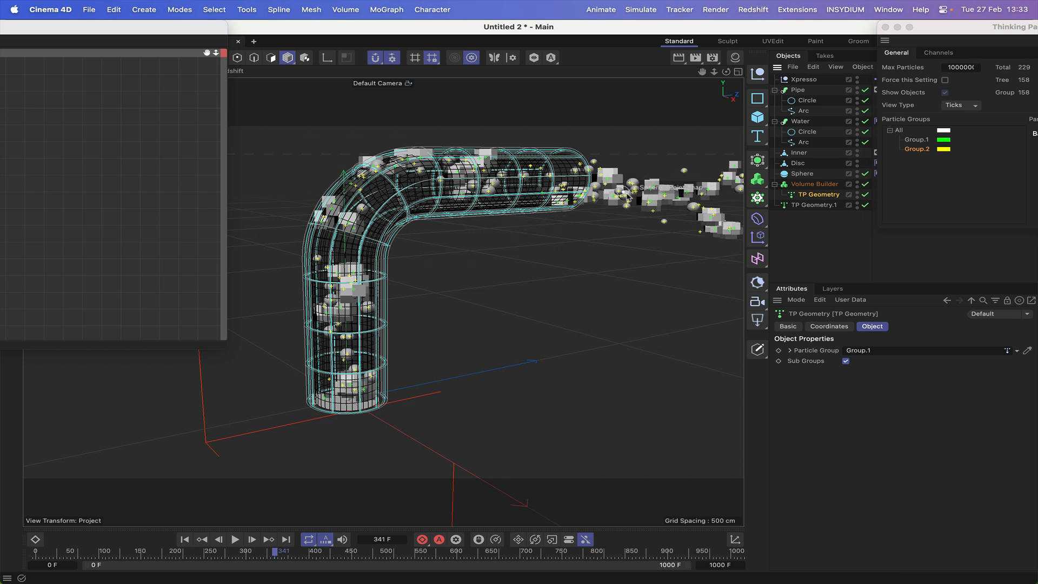
{"action": "left_click", "coordinate": [826, 184]}
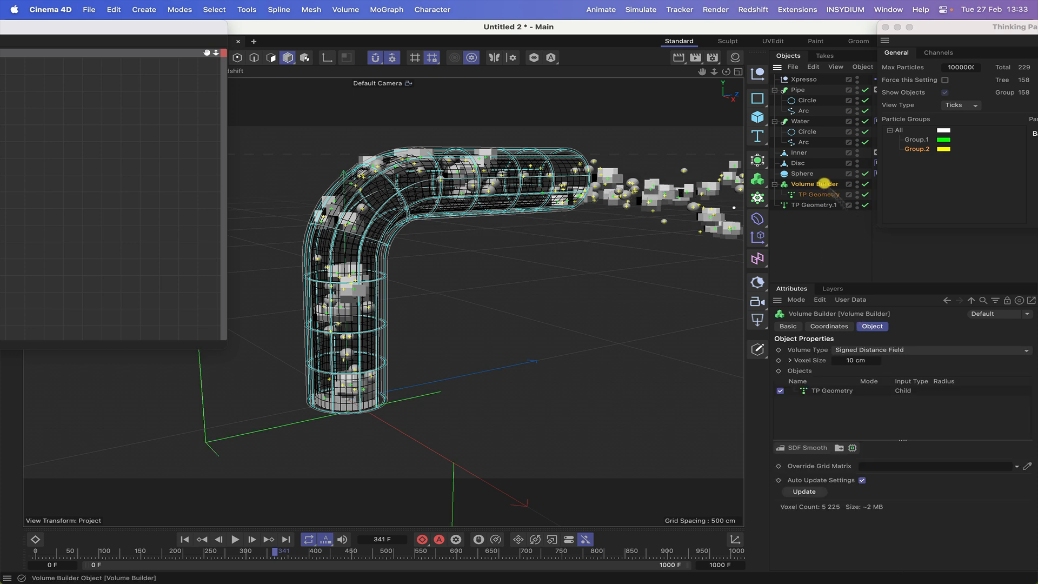
{"action": "left_click", "coordinate": [856, 361]}
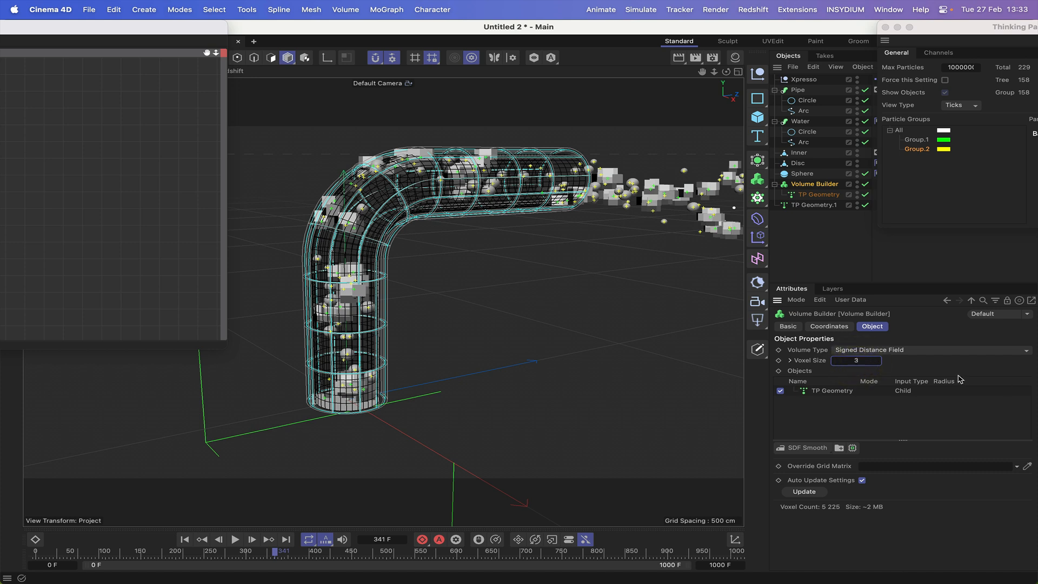
{"action": "type", "text": "3"}
{"action": "key", "text": "Return"}
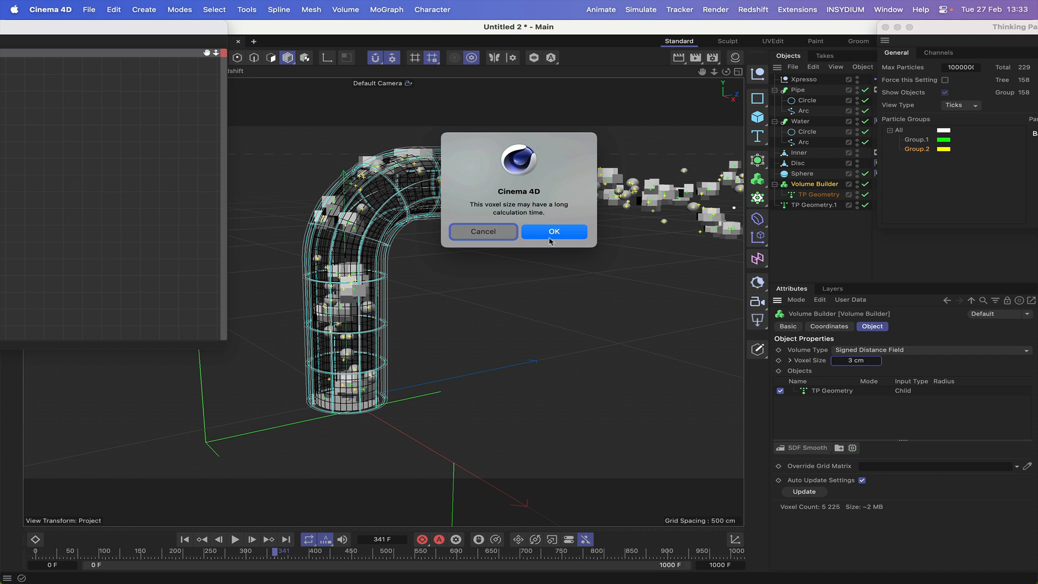
{"action": "left_click", "coordinate": [553, 231]}
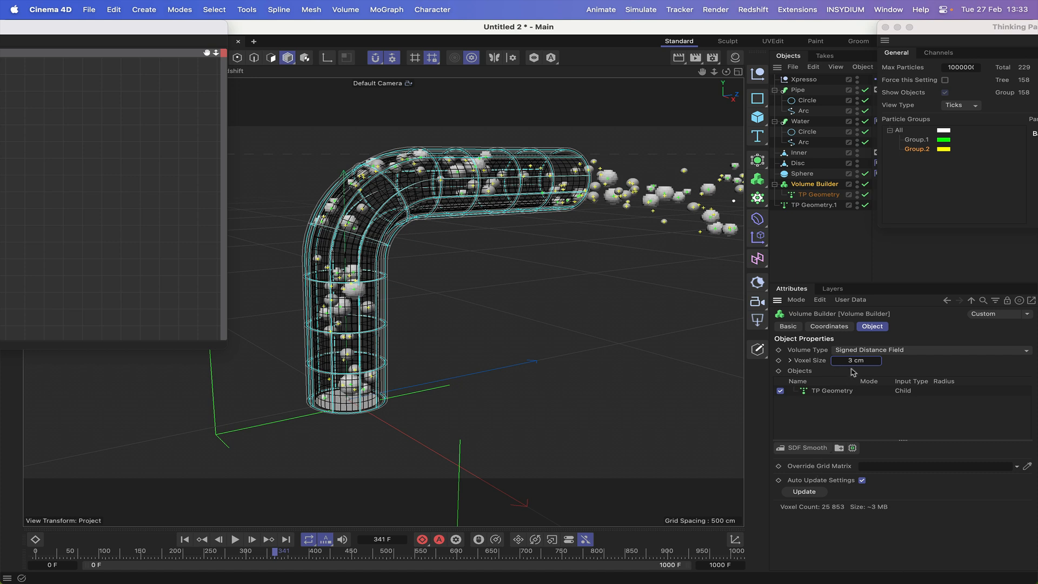
- Add an SDF Smooth filter to the Volume Builder with 50% strength, the Gaussian operator and 2 iterations
{"action": "left_click", "coordinate": [802, 449]}
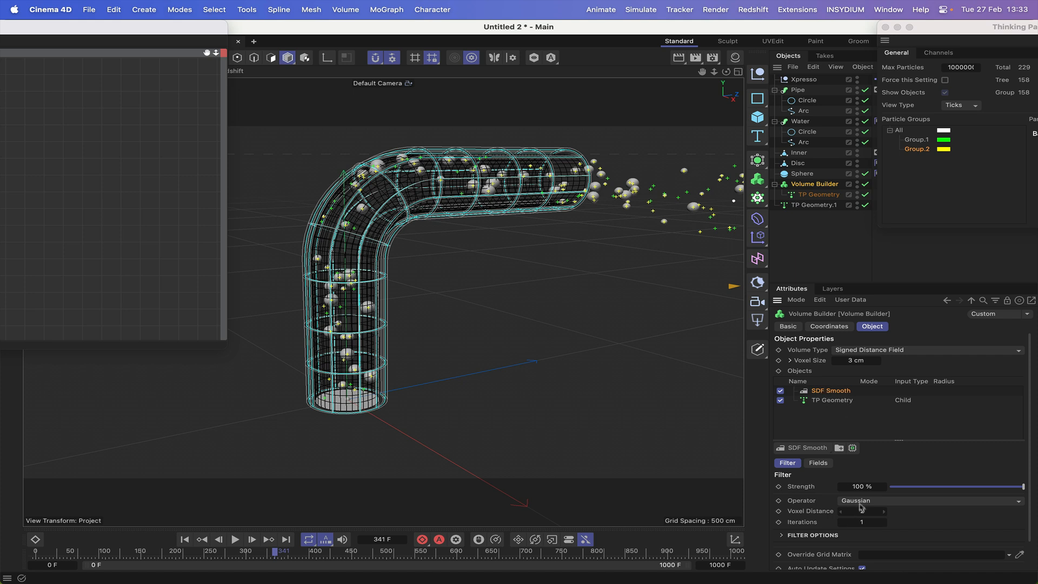
{"action": "double_click", "coordinate": [855, 487]}
{"action": "type", "text": "50"}
{"action": "key", "text": "Return"}
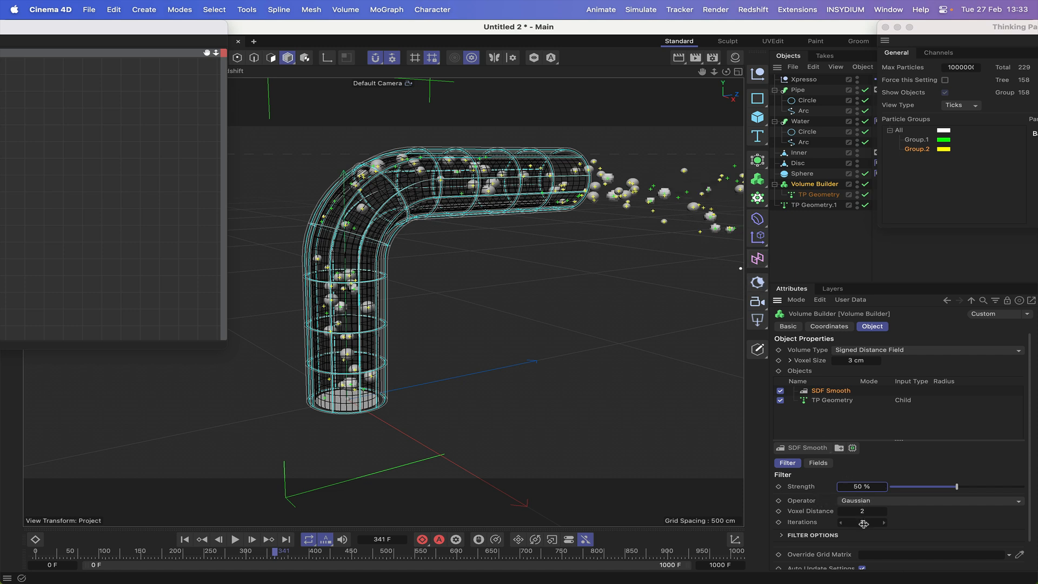
{"action": "left_click", "coordinate": [863, 524]}
{"action": "left_click", "coordinate": [902, 501]}
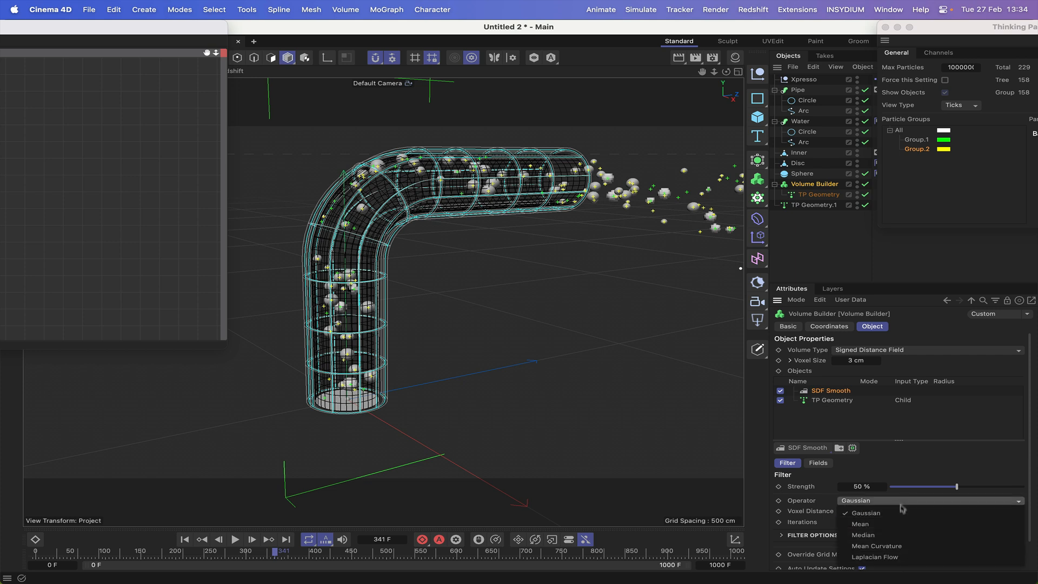
{"action": "left_click", "coordinate": [905, 455]}
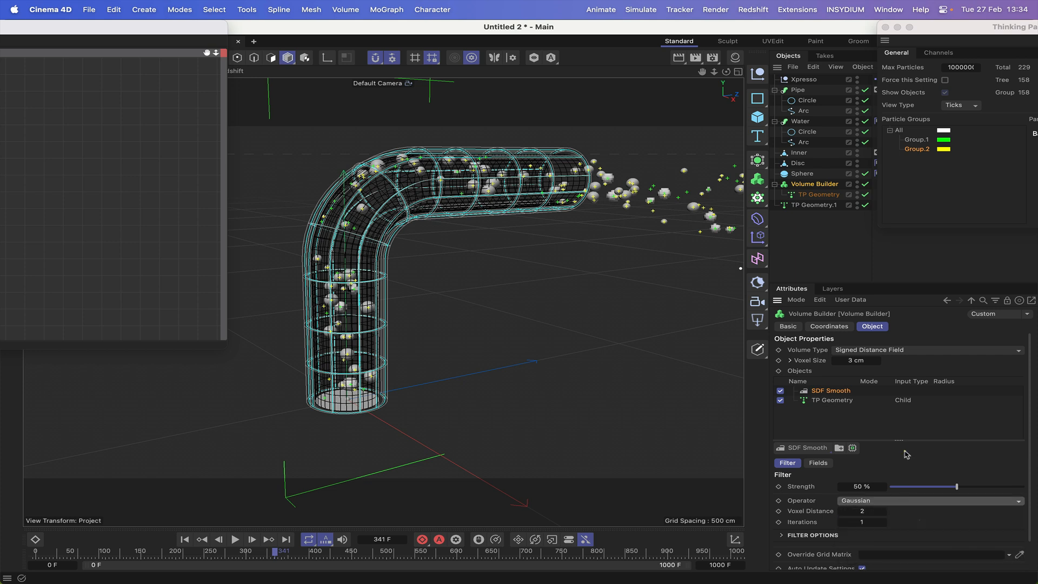
{"action": "left_click", "coordinate": [862, 523]}
{"action": "type", "text": "2"}
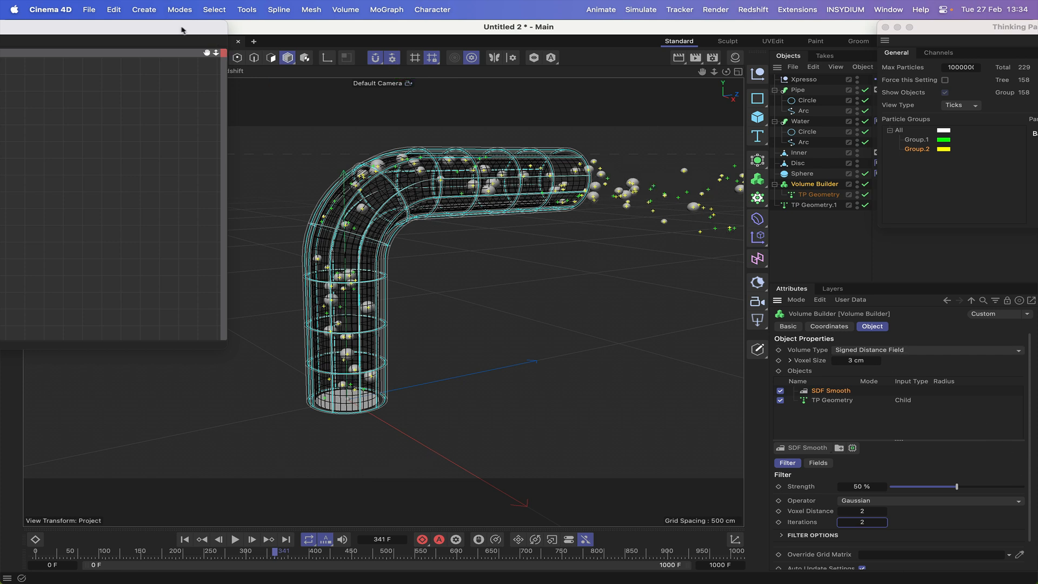
- Bring back the XPresso Editor and set the size of the Group.1 PSize node to 5.1
{"action": "left_click_drag", "start_coordinate": [182, 30], "coordinate": [539, 16]}
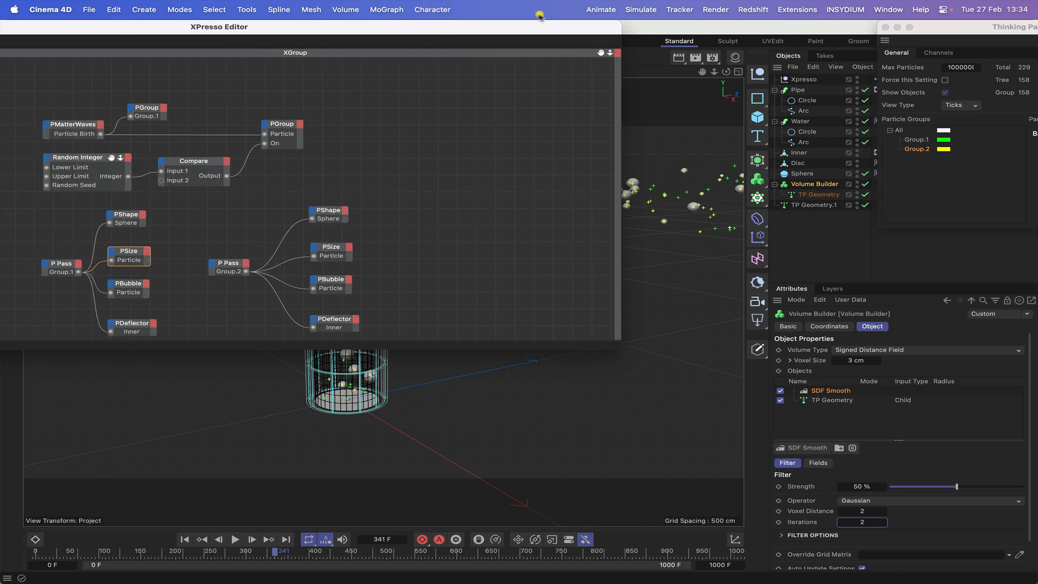
{"action": "left_click", "coordinate": [135, 254]}
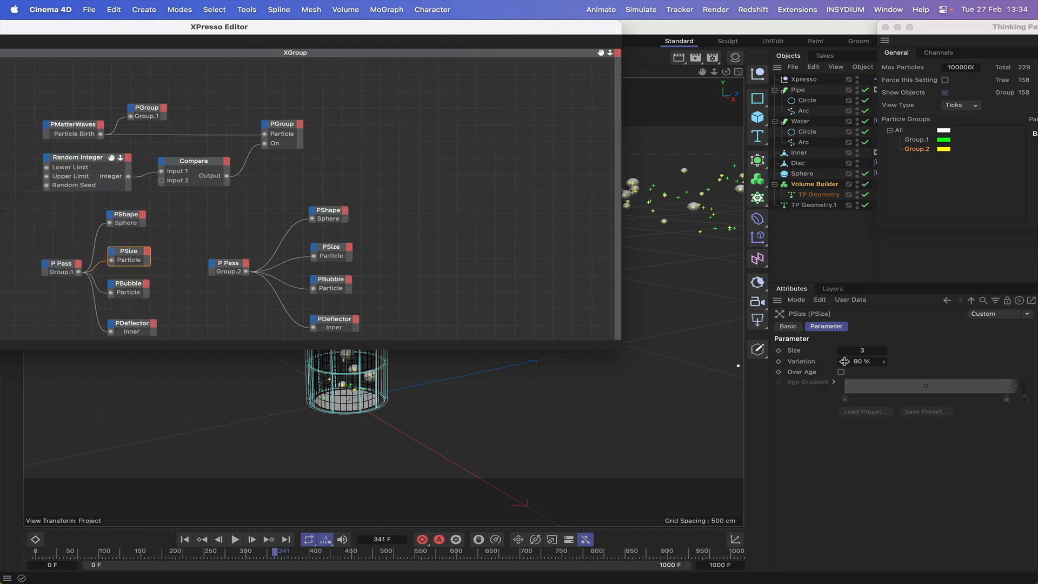
{"action": "left_click", "coordinate": [865, 350]}
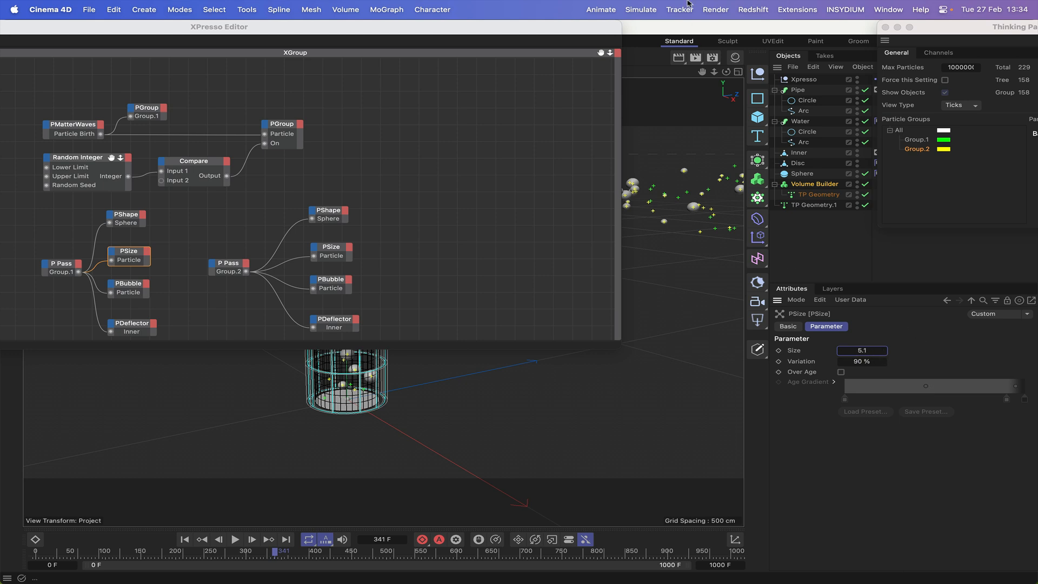
- Move the XPresso Editor aside and add a Volume Mesher as the parent of the Volume Builder
{"action": "left_click_drag", "start_coordinate": [582, 20], "coordinate": [167, 20]}
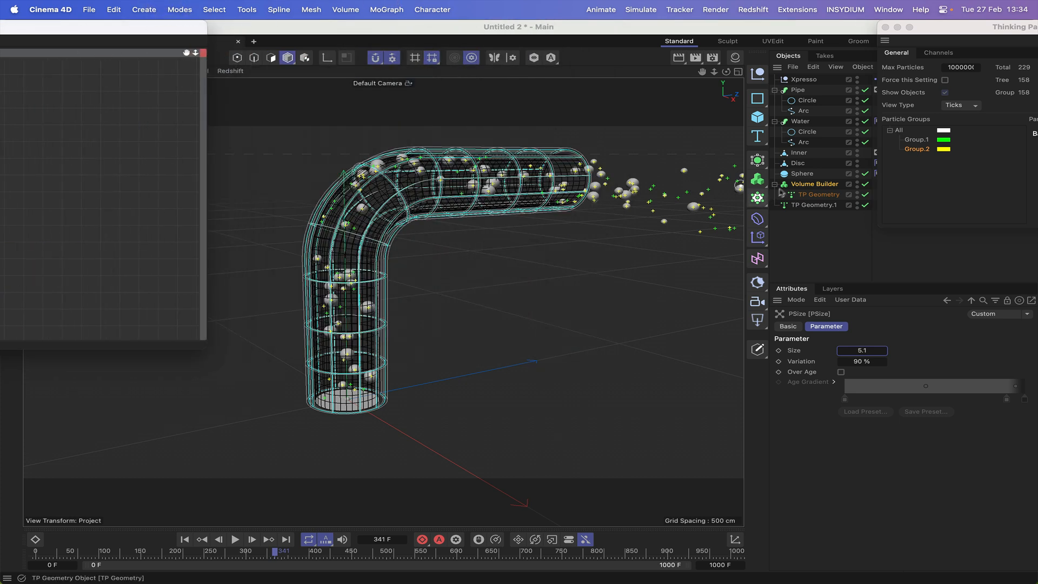
{"action": "left_click", "coordinate": [811, 185]}
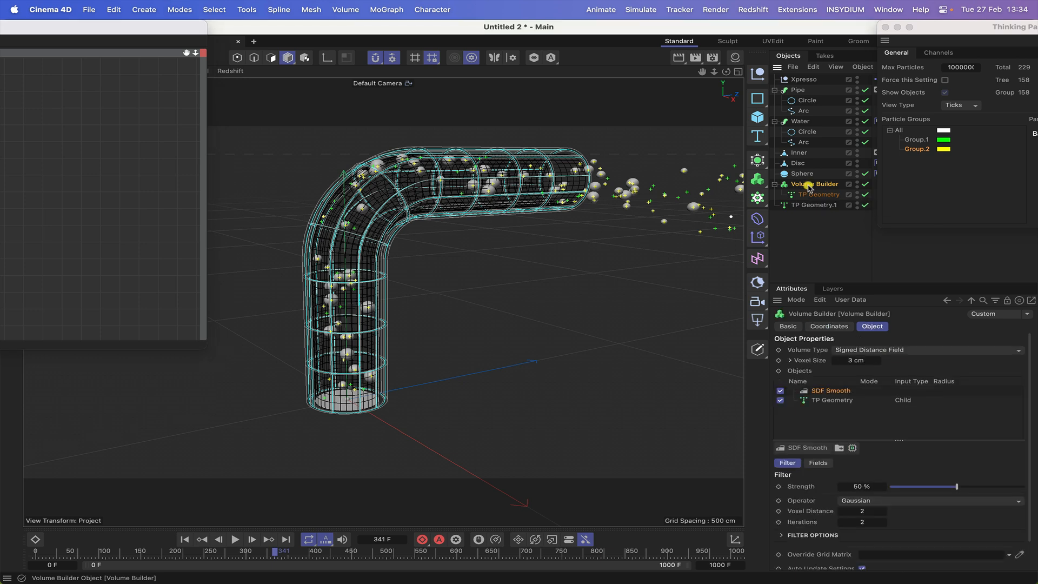
{"action": "left_click", "coordinate": [757, 178]}
{"action": "left_click", "coordinate": [833, 214], "text": "alt"}
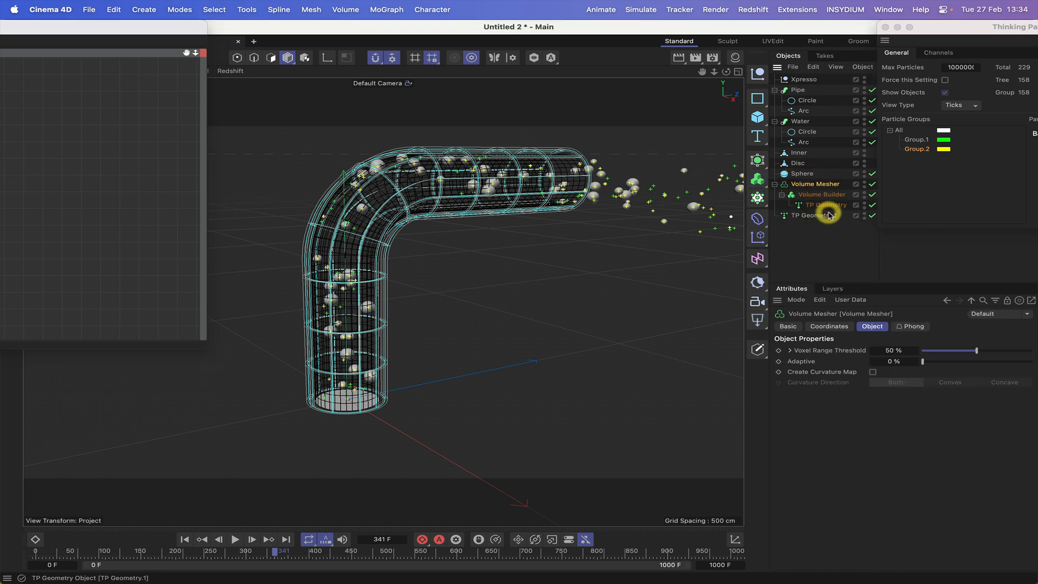
- Set the Volume Mesher's Voxel Range Threshold to 10% and enable Create Curvature Map
{"action": "left_click", "coordinate": [814, 187]}
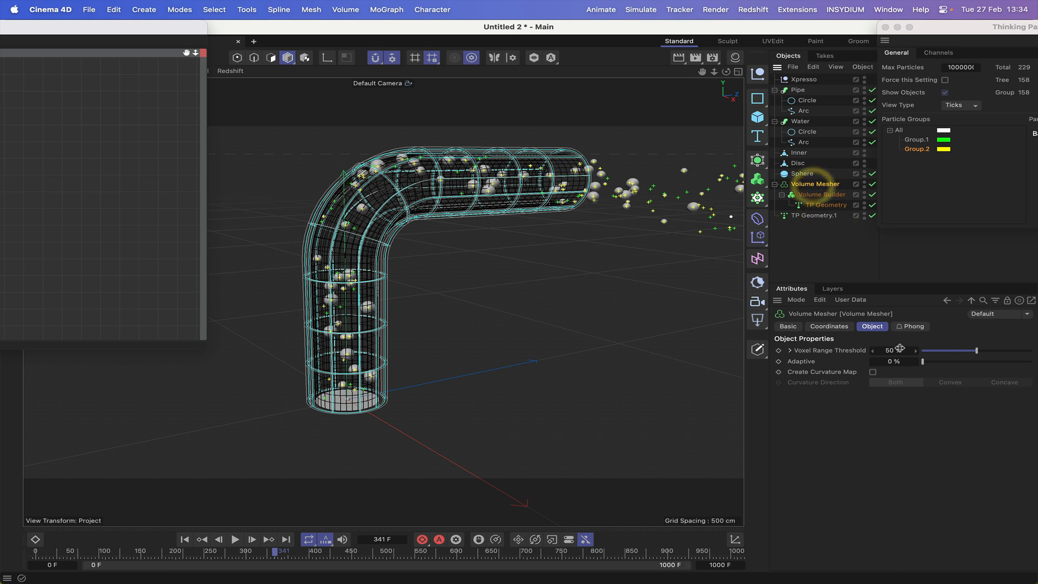
{"action": "double_click", "coordinate": [888, 350]}
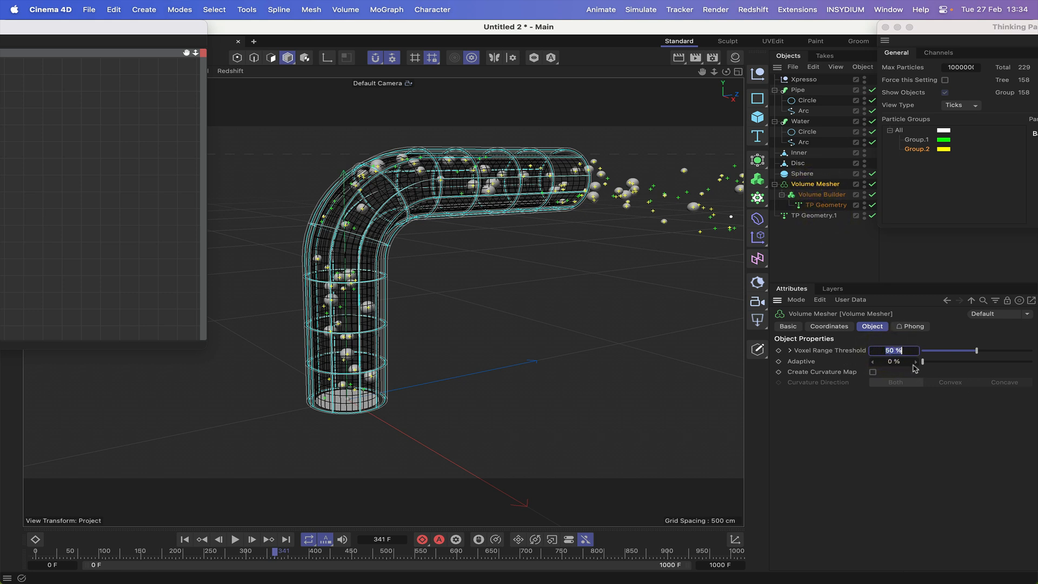
{"action": "key", "text": "Return"}
{"action": "left_click", "coordinate": [873, 373]}
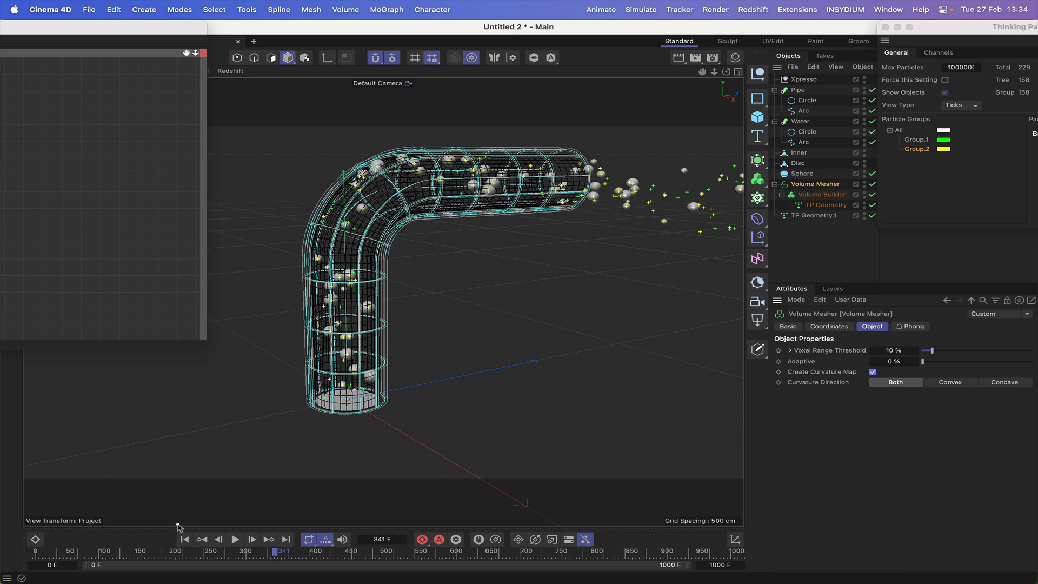
- Play the simulation from the first frame, pausing at intervals up to frame 178, to check how the meshed bubbles blend
{"action": "left_click", "coordinate": [185, 540]}
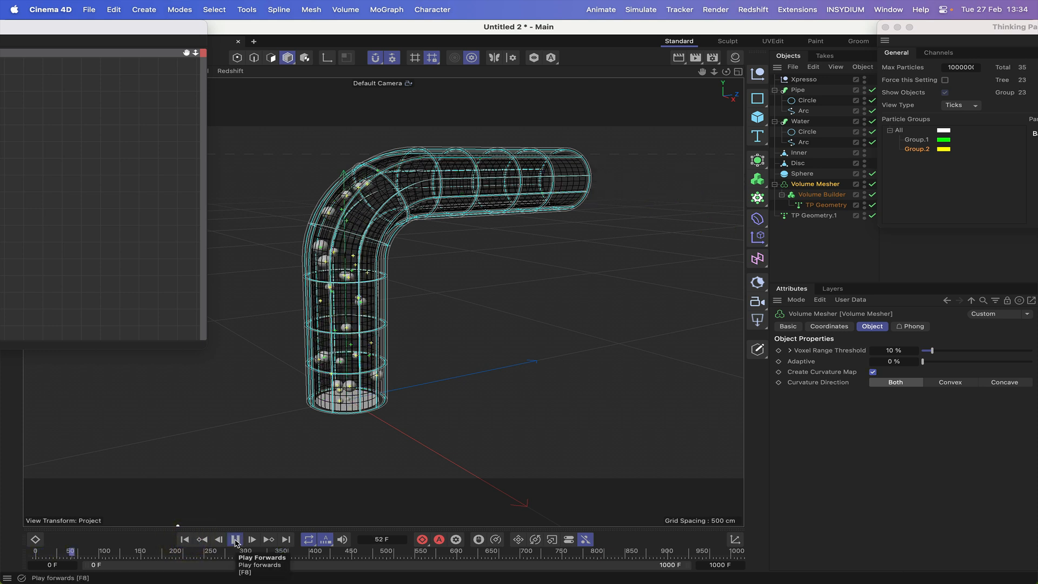
{"action": "left_click", "coordinate": [235, 539]}
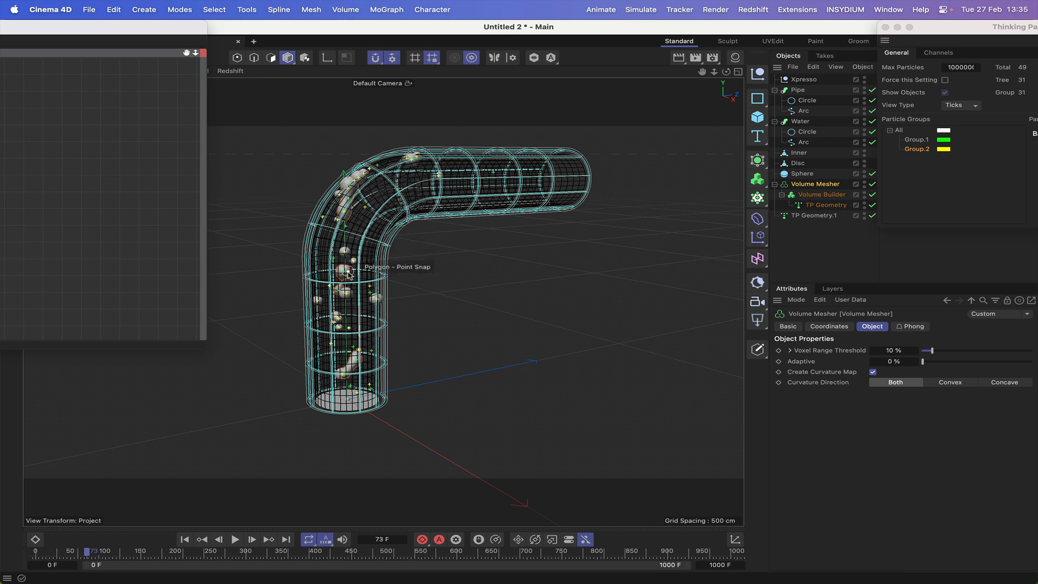
{"action": "left_click", "coordinate": [235, 540]}
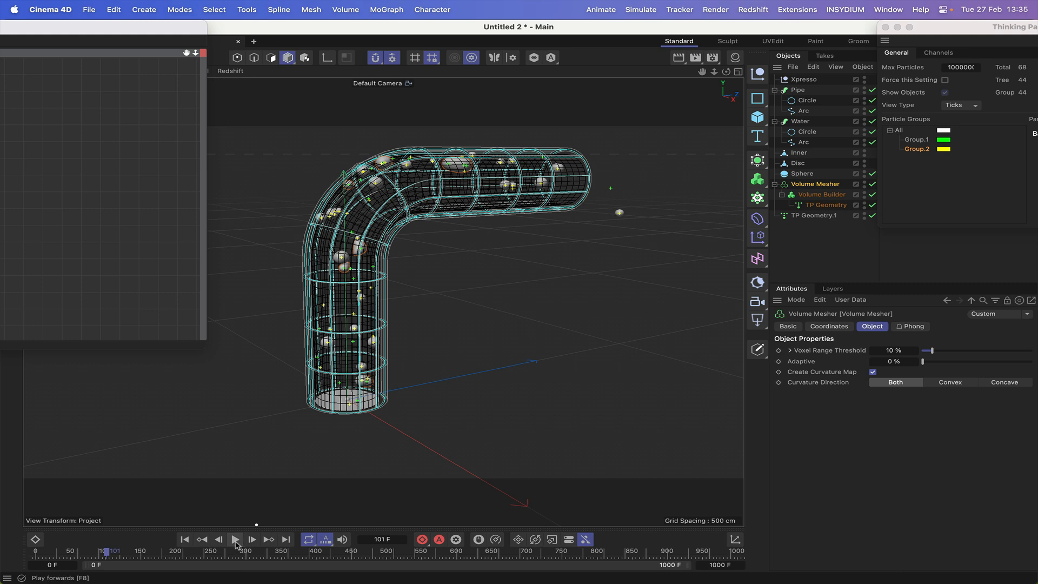
{"action": "left_click", "coordinate": [235, 541]}
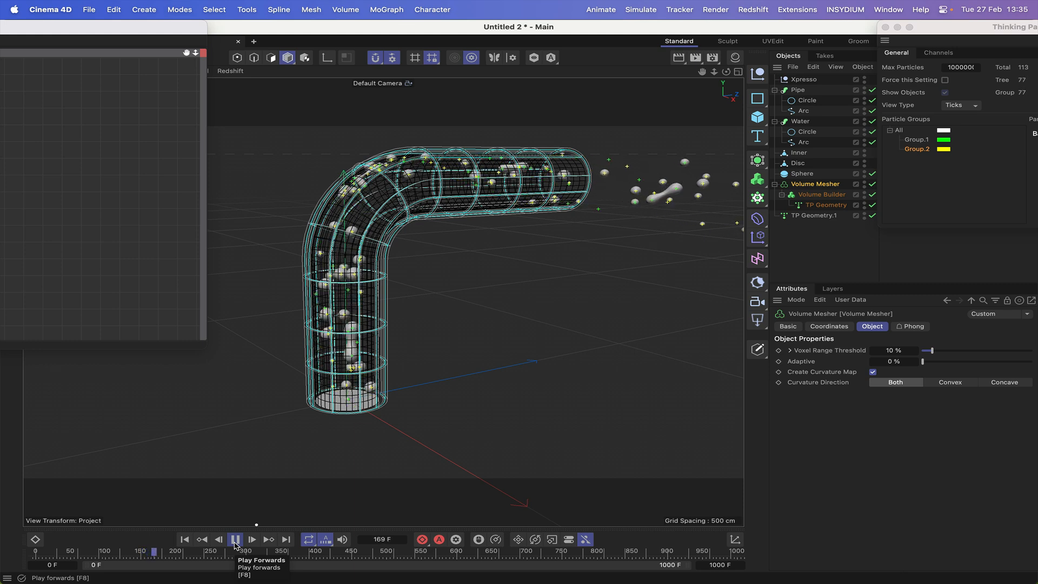
{"action": "left_click", "coordinate": [235, 539]}
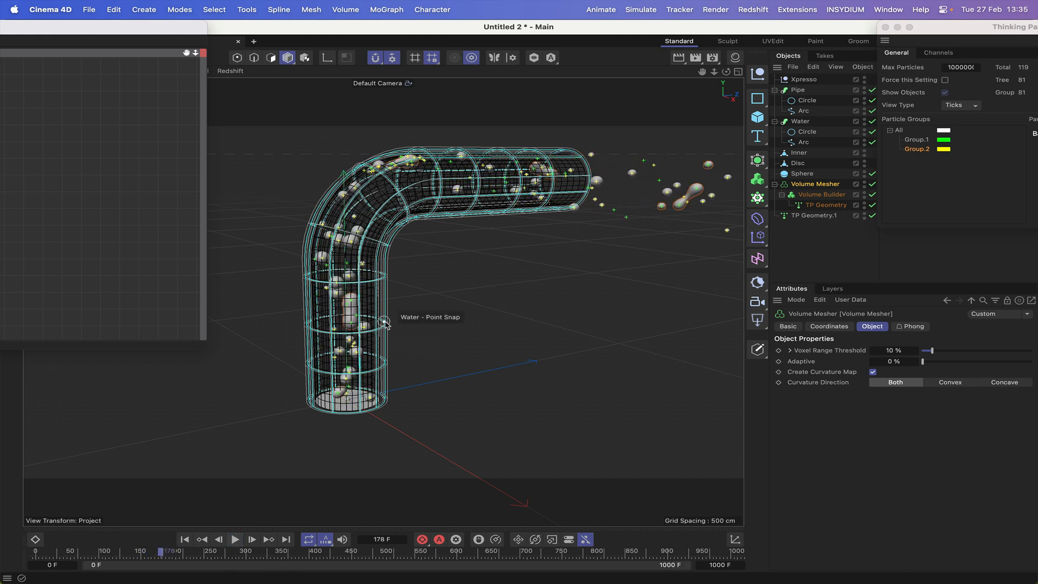
- Bring back the XPresso Editor and set Input 2 of the Compare node to 7
{"action": "double_click", "coordinate": [178, 28]}
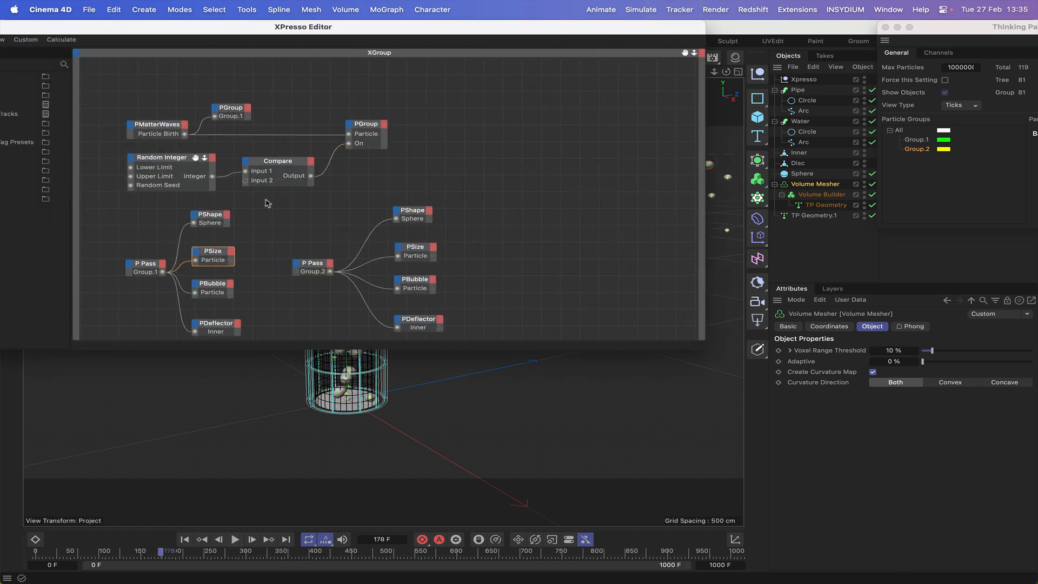
{"action": "left_click", "coordinate": [277, 159]}
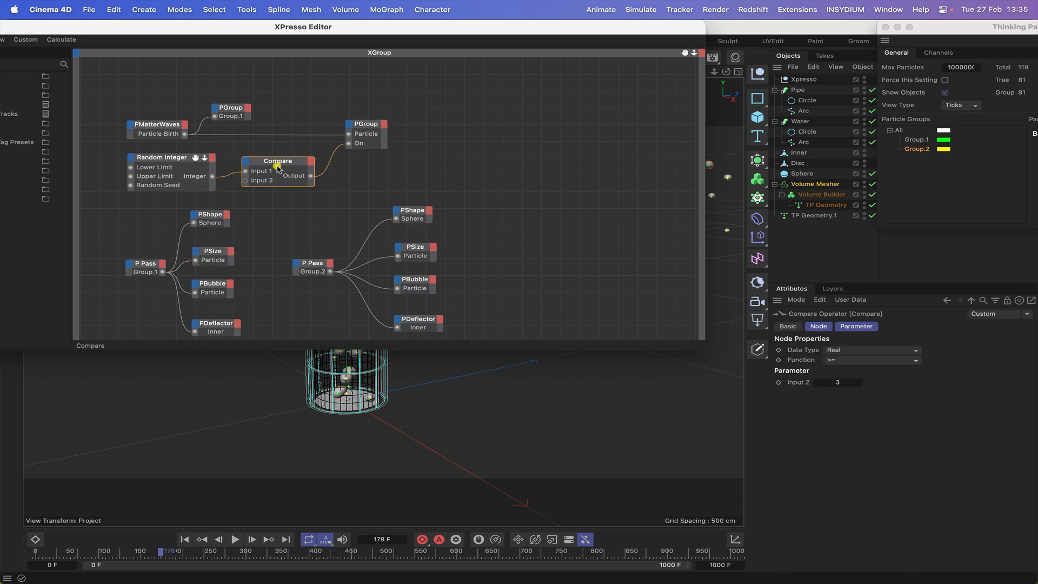
{"action": "left_click", "coordinate": [838, 383]}
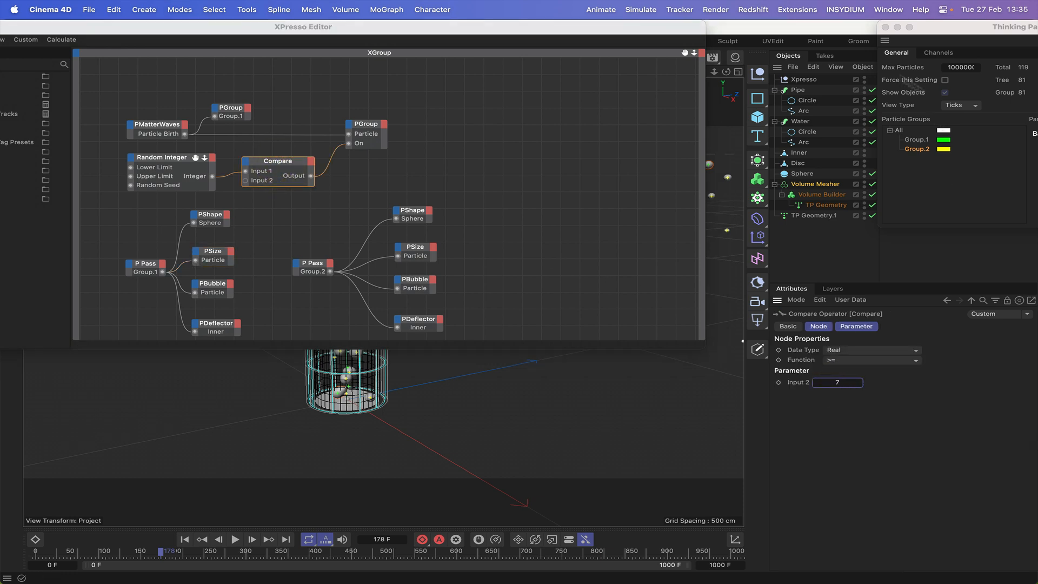
- Move the XPresso Editor aside, play the simulation from the start to check the particle mix, and rewind to the first frame
{"action": "left_click_drag", "start_coordinate": [708, 36], "coordinate": [150, 22]}
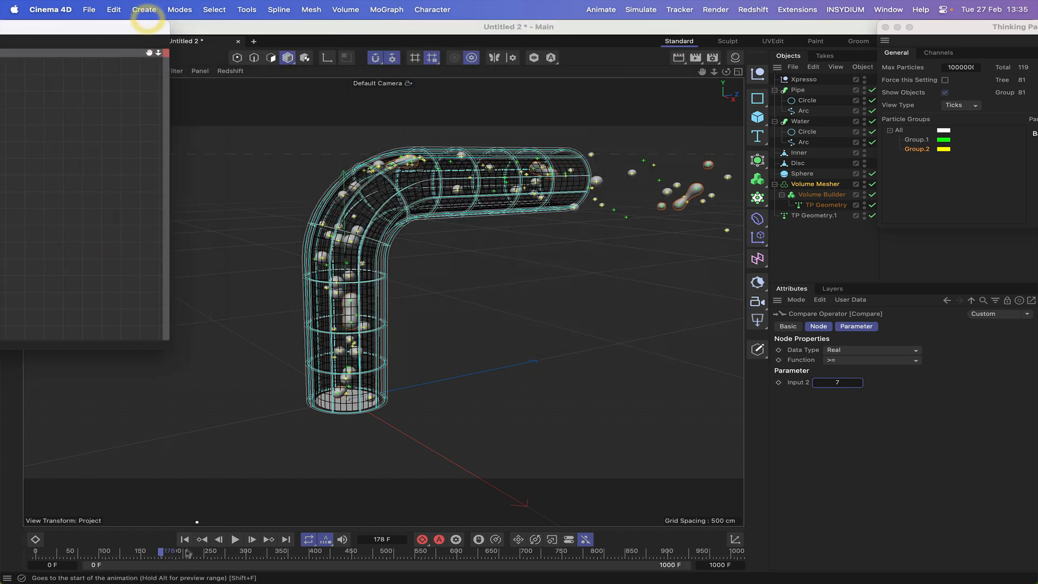
{"action": "left_click", "coordinate": [184, 540]}
{"action": "left_click", "coordinate": [236, 539]}
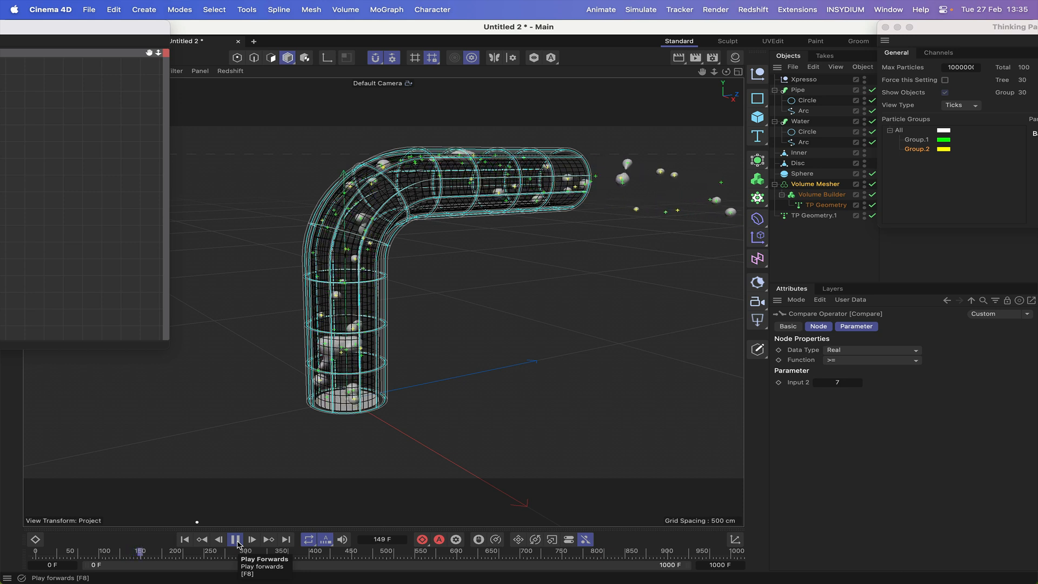
{"action": "left_click", "coordinate": [236, 540]}
{"action": "left_click", "coordinate": [185, 539]}
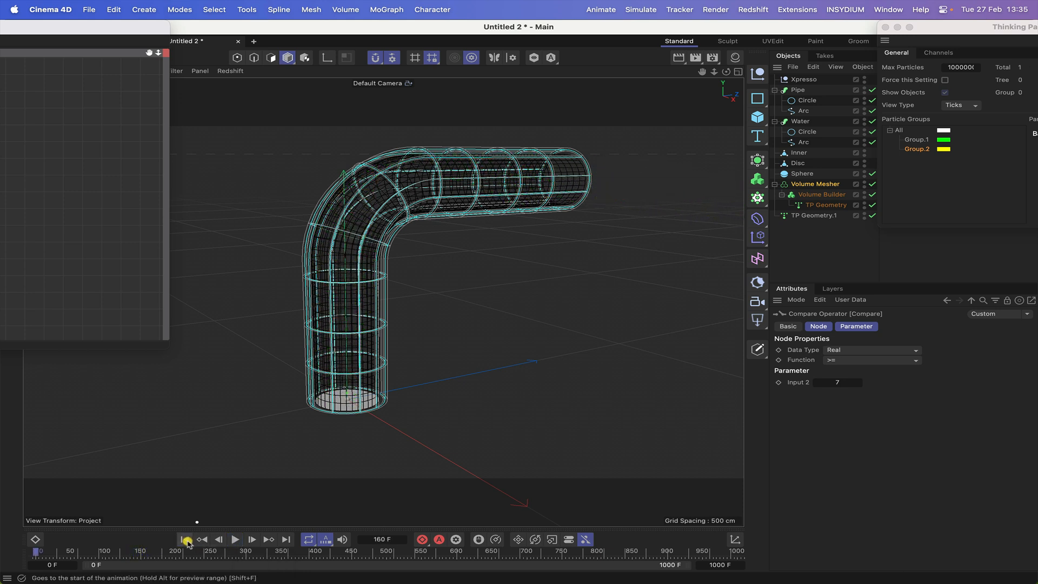
- Set Input 2 of the Compare node back to 3 and enlarge the XPresso Editor window
{"action": "double_click", "coordinate": [848, 385]}
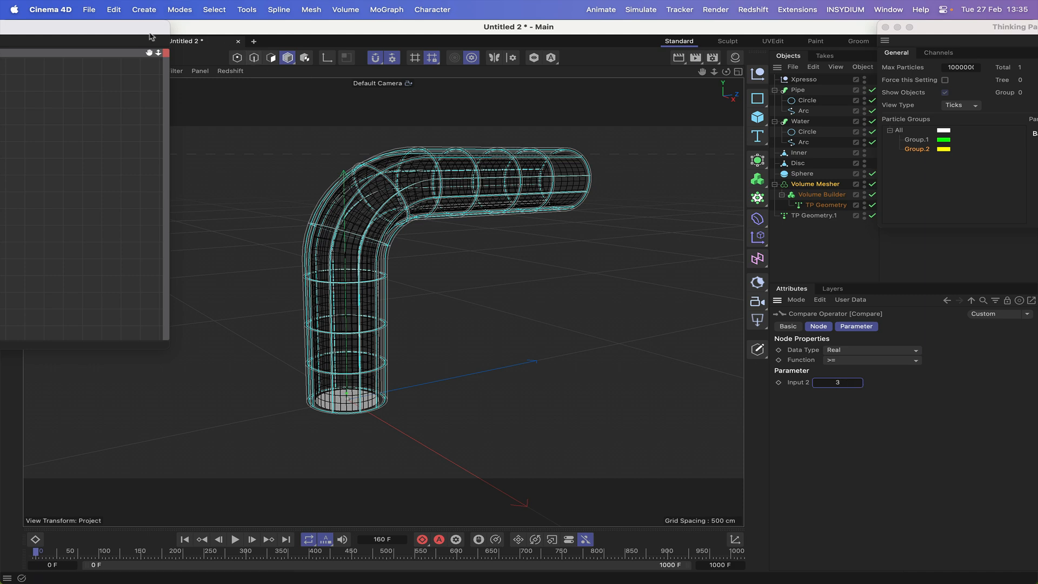
{"action": "left_click_drag", "start_coordinate": [129, 31], "coordinate": [215, 4]}
{"action": "left_click", "coordinate": [185, 538]}
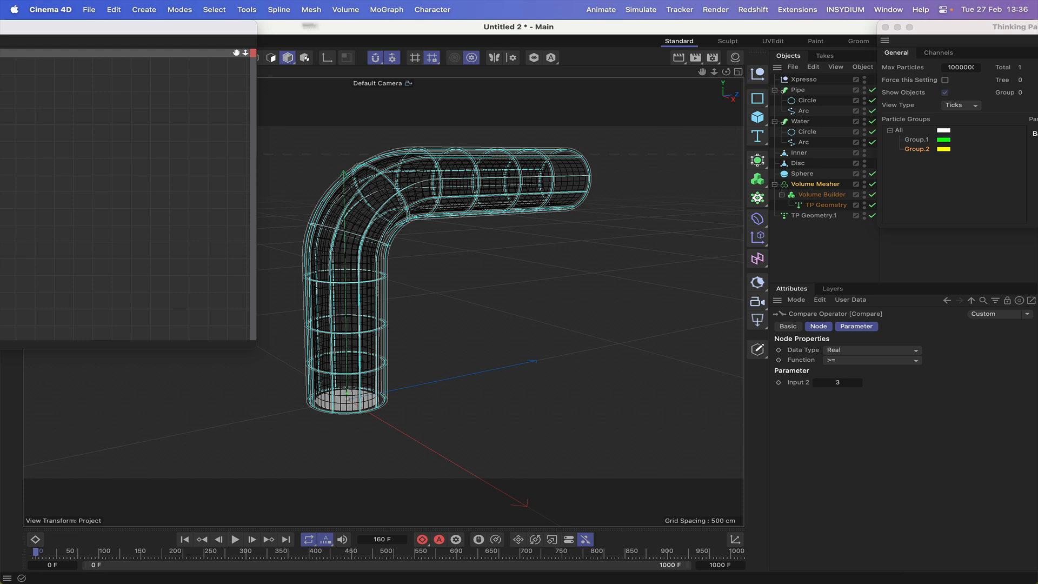
{"action": "left_click_drag", "start_coordinate": [222, 33], "coordinate": [672, 12]}
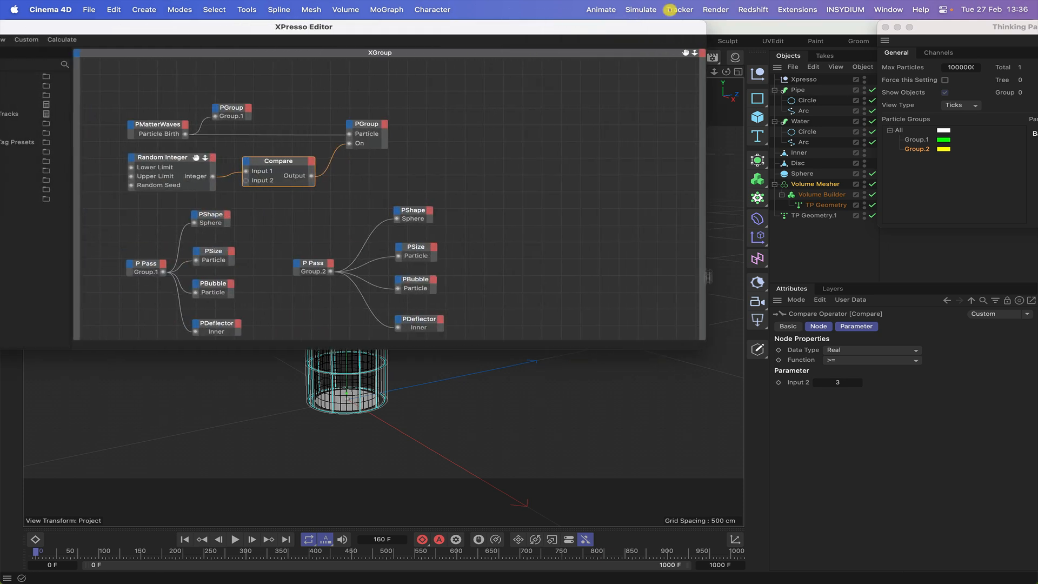
{"action": "left_click_drag", "start_coordinate": [700, 349], "coordinate": [842, 371]}
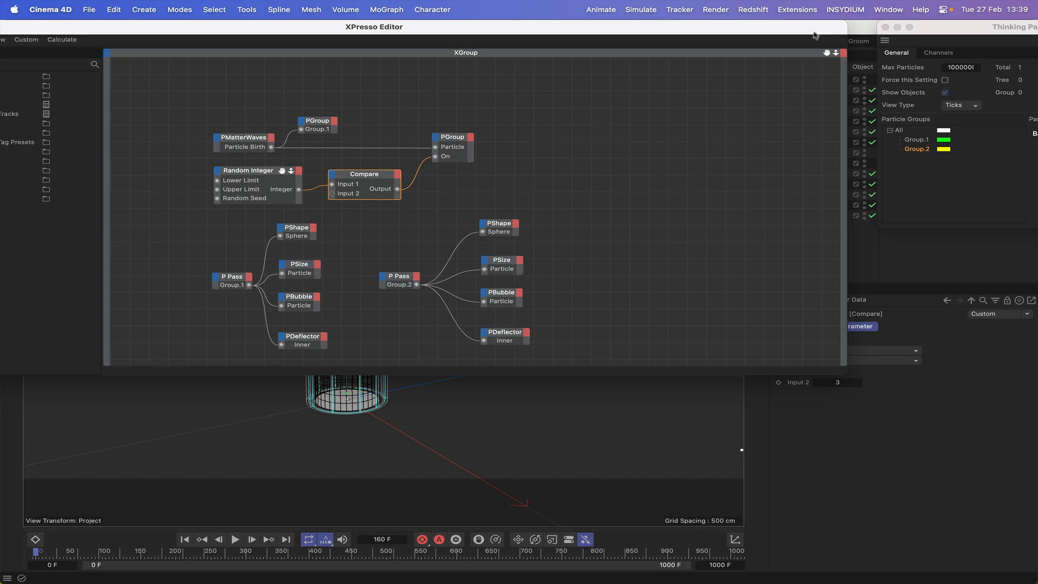
- Play the simulation, pause it at frame 150 and examine the blended bubbles from different sides of the pipe
{"action": "left_click_drag", "start_coordinate": [817, 29], "coordinate": [212, 28]}
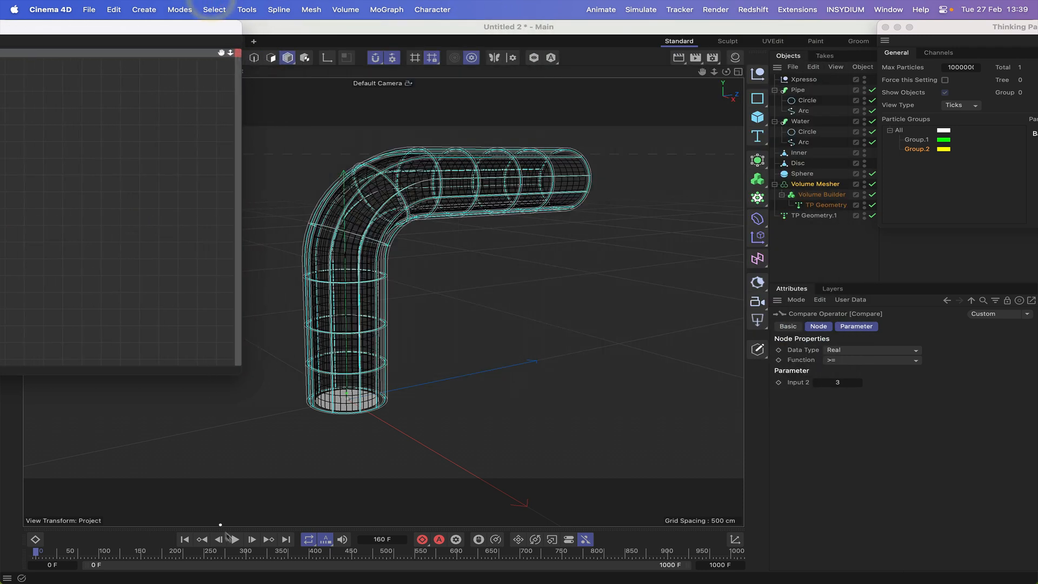
{"action": "left_click", "coordinate": [236, 540]}
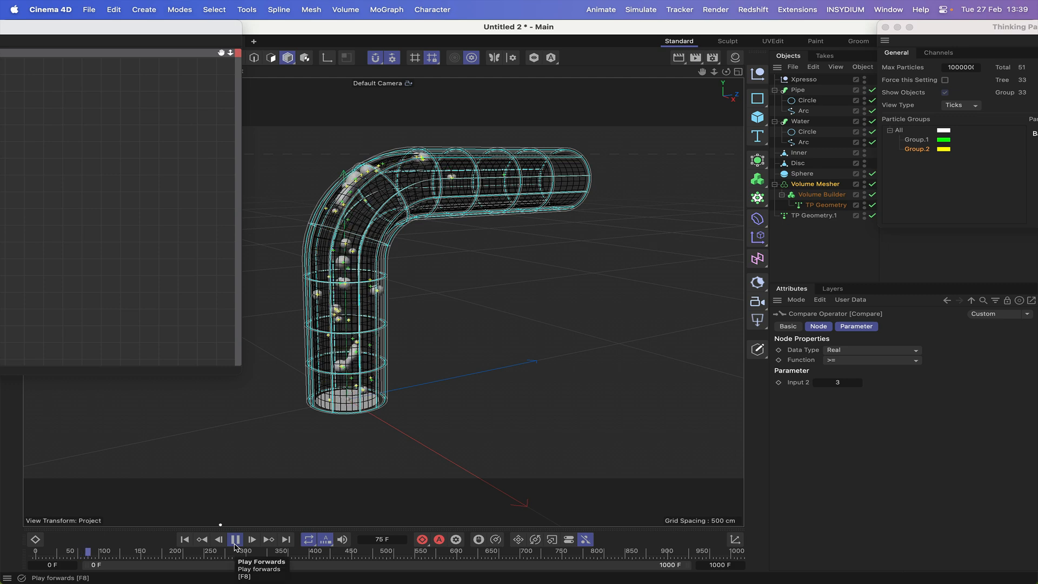
{"action": "key", "text": "space"}
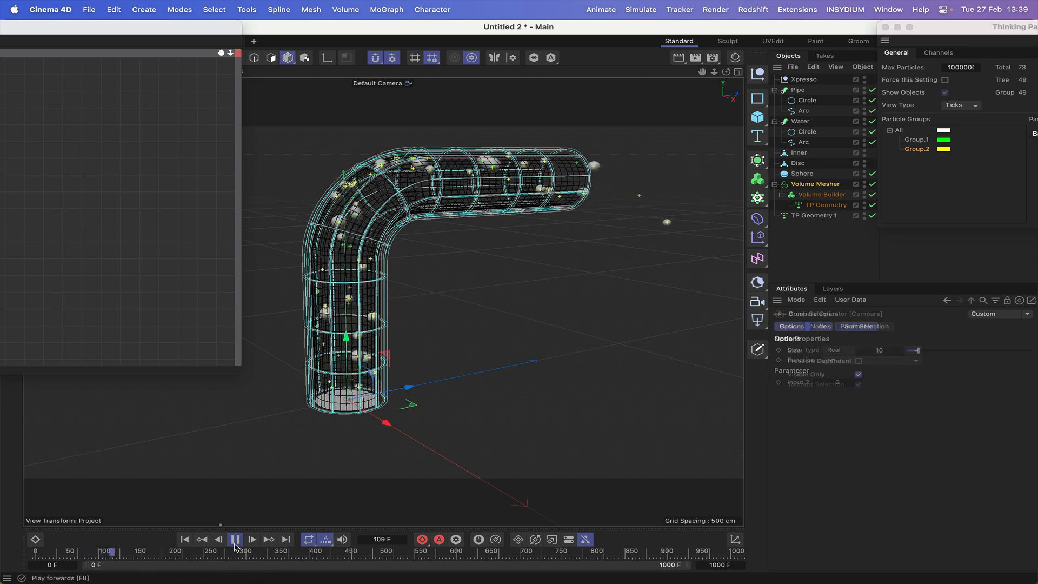
{"action": "key", "text": "space"}
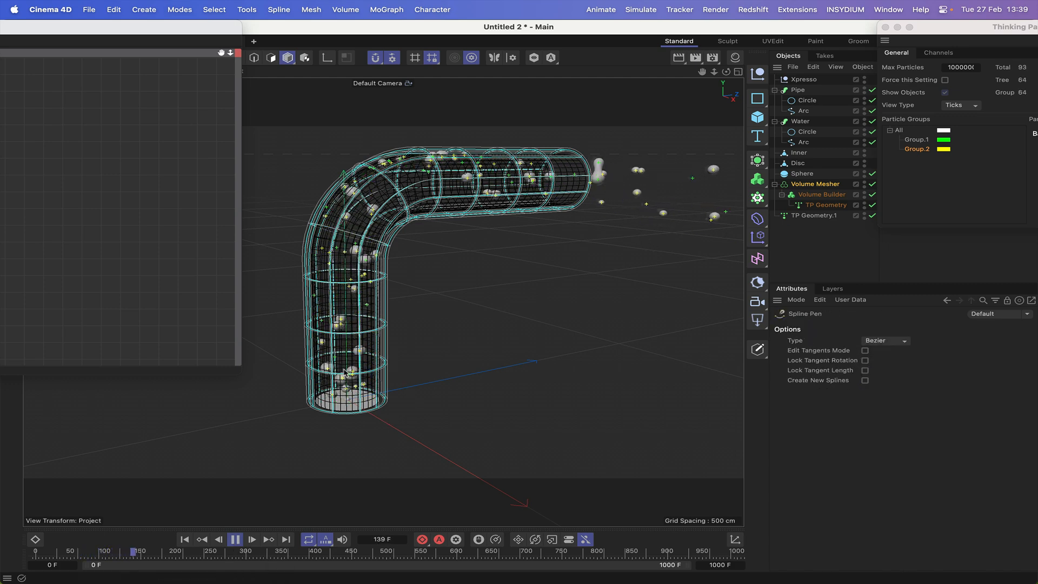
{"action": "left_click", "coordinate": [236, 540]}
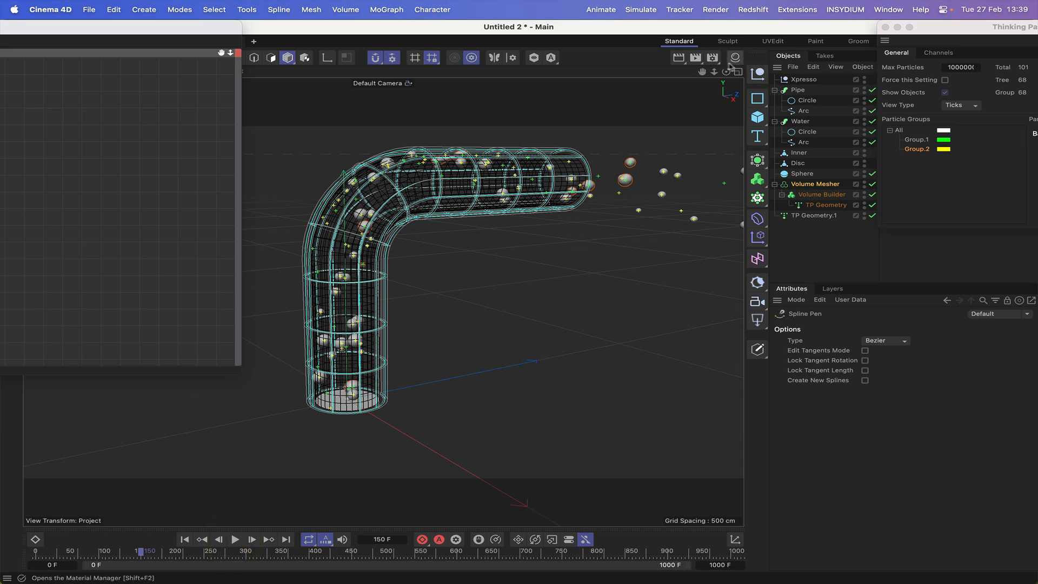
{"action": "left_click_drag", "start_coordinate": [726, 71], "coordinate": [682, 81]}
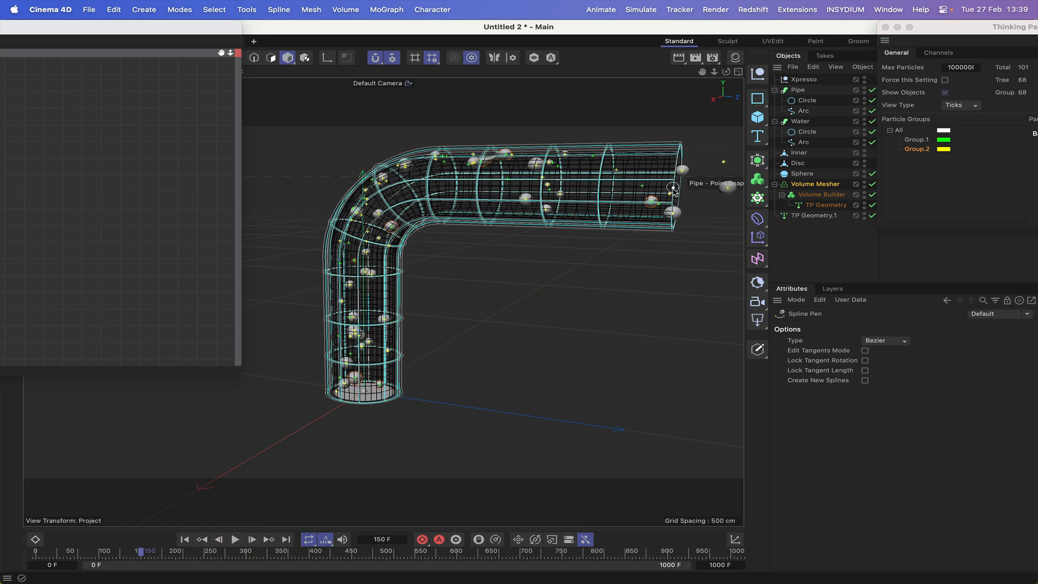
{"action": "left_click_drag", "start_coordinate": [727, 73], "coordinate": [798, 68]}
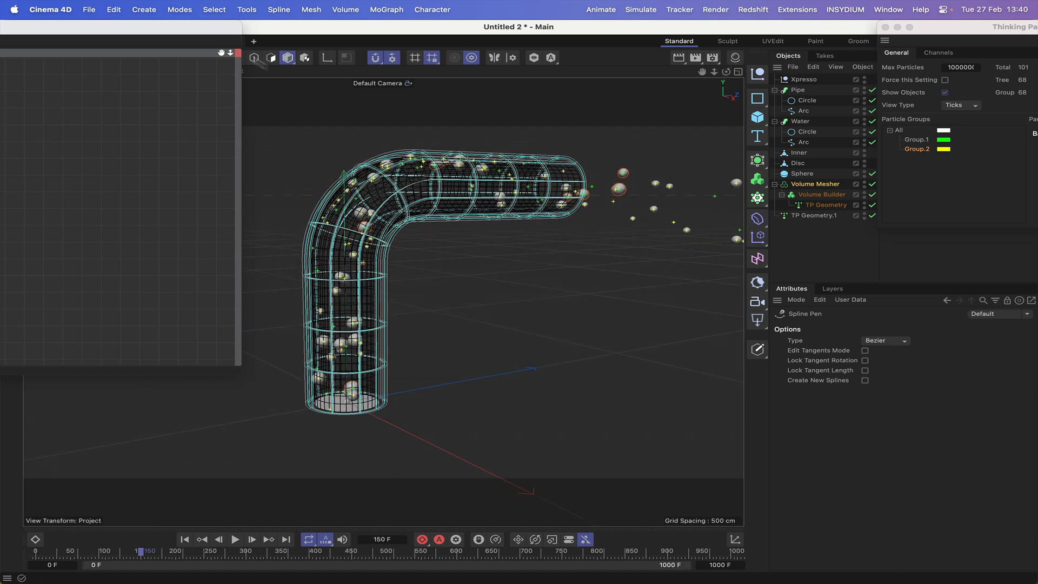
- Rewind the animation to the first frame and switch the viewport to the Right view
{"action": "left_click", "coordinate": [184, 539]}
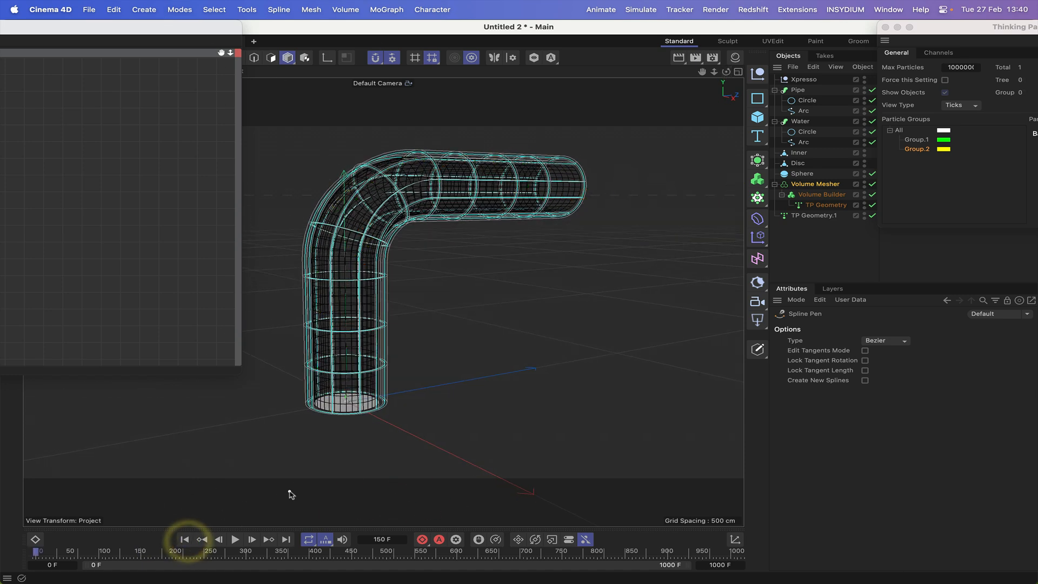
{"action": "key", "text": "F3"}
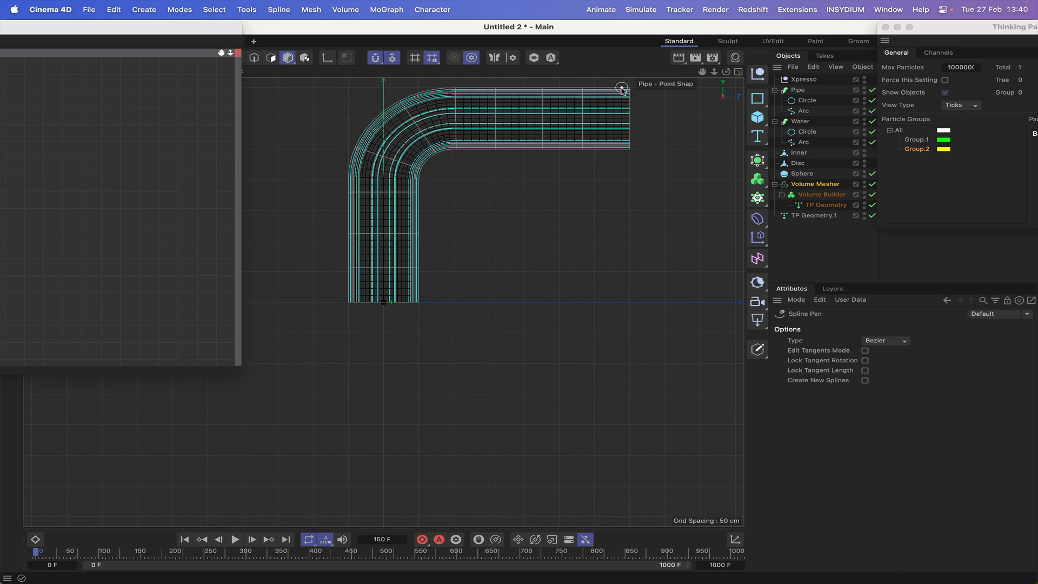
{"action": "left_click_drag", "start_coordinate": [175, 28], "coordinate": [191, 28]}
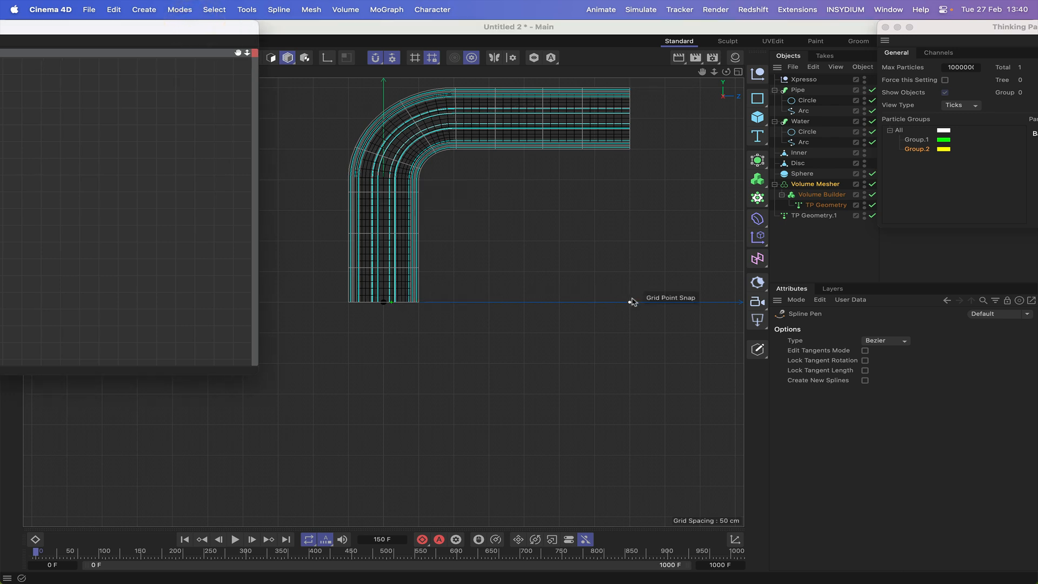
- Bring back the XPresso Editor and add a Thinking Particles P Pass node in the empty area beyond the Group.2 PGroup node
{"action": "left_click_drag", "start_coordinate": [111, 31], "coordinate": [537, 16]}
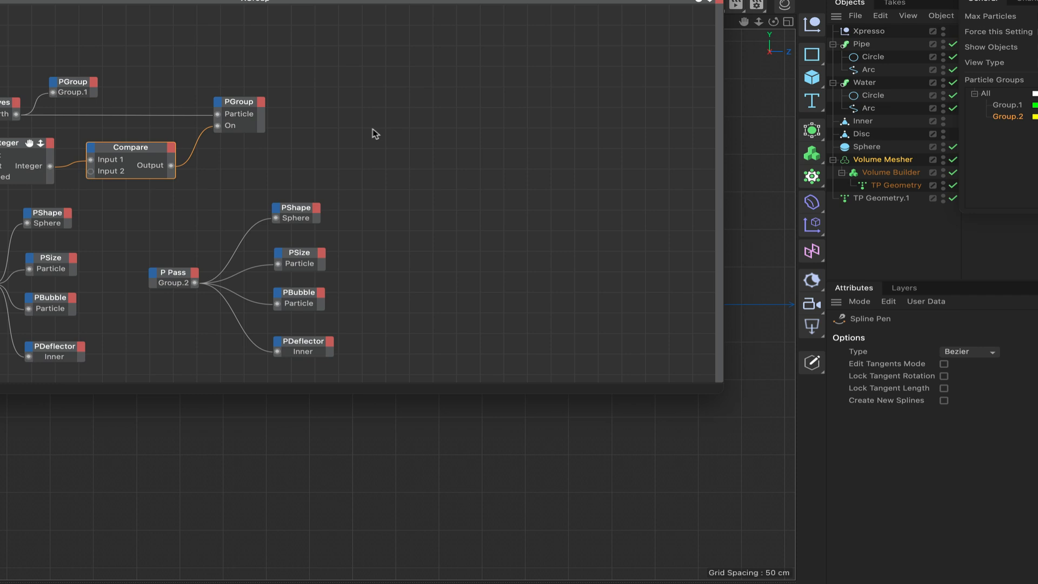
{"action": "right_click", "coordinate": [331, 115]}
{"action": "mouse_move", "coordinate": [373, 139]}
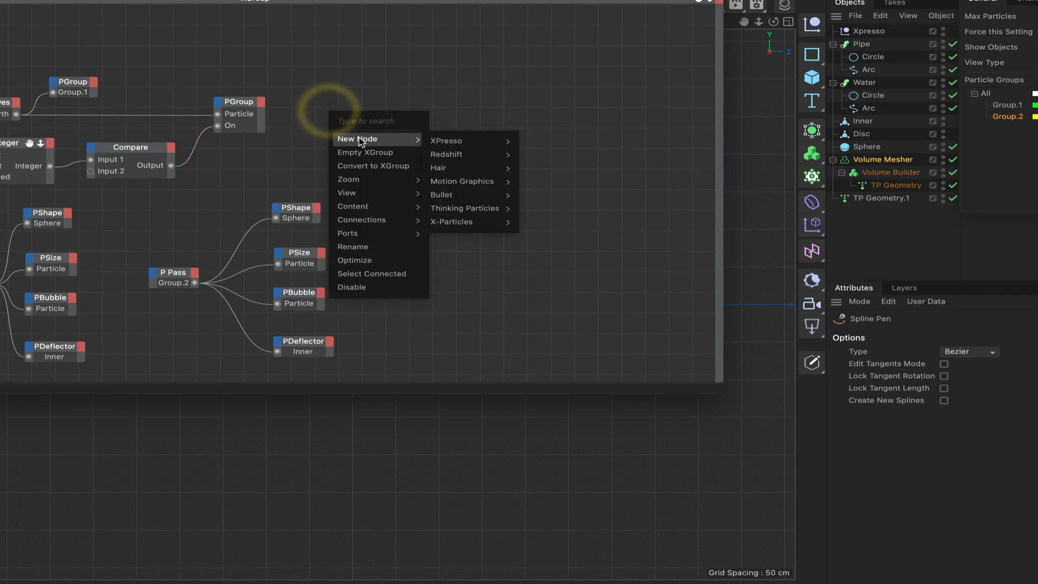
{"action": "mouse_move", "coordinate": [494, 216]}
{"action": "mouse_move", "coordinate": [533, 213]}
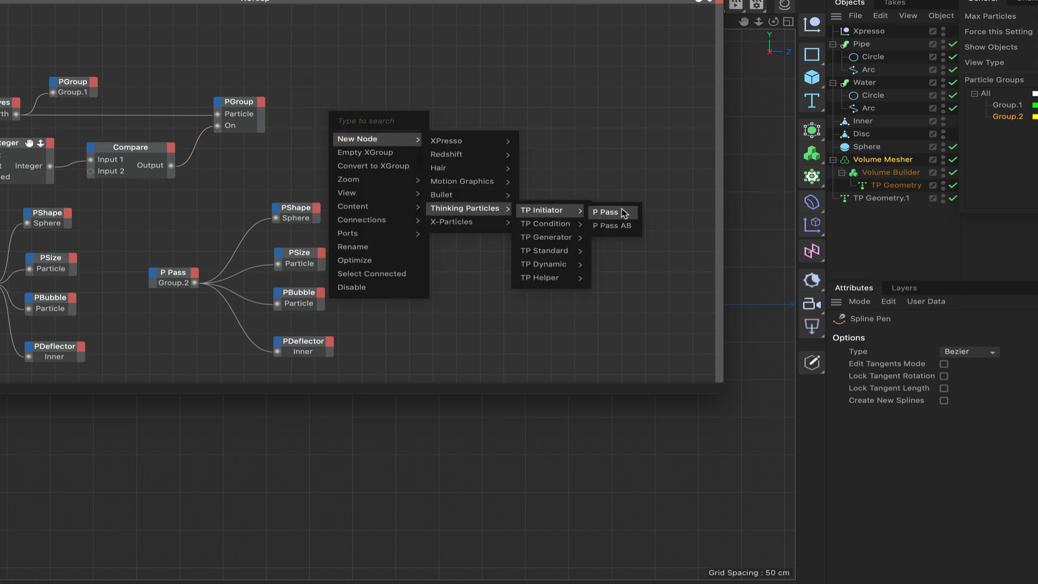
{"action": "left_click", "coordinate": [620, 211]}
{"action": "left_click_drag", "start_coordinate": [336, 110], "coordinate": [375, 80]}
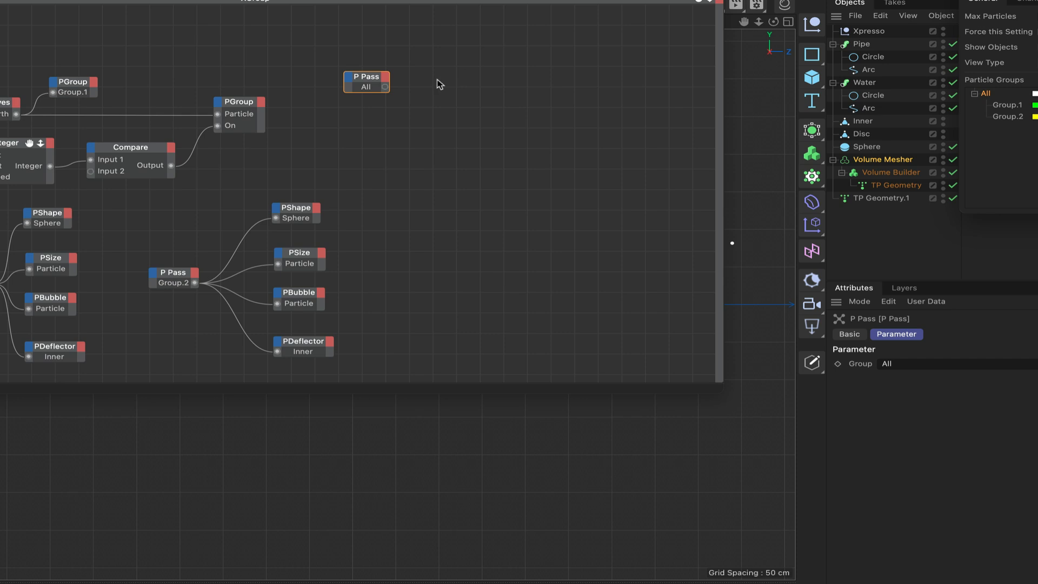
- Add a Thinking Particles PDie node beyond the All P Pass node and connect All to its Particle input
{"action": "right_click", "coordinate": [427, 104]}
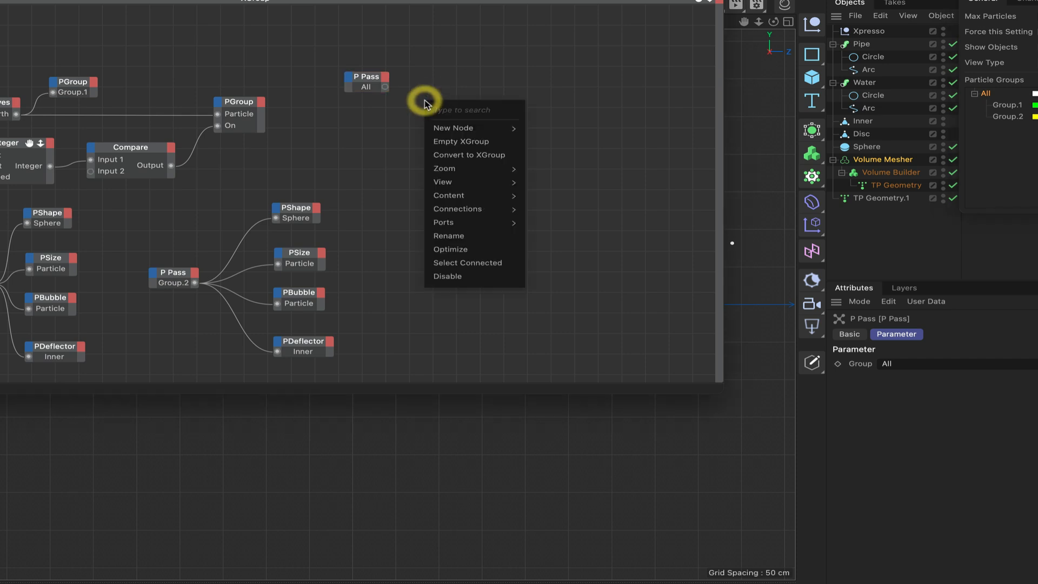
{"action": "mouse_move", "coordinate": [442, 128]}
{"action": "mouse_move", "coordinate": [556, 131]}
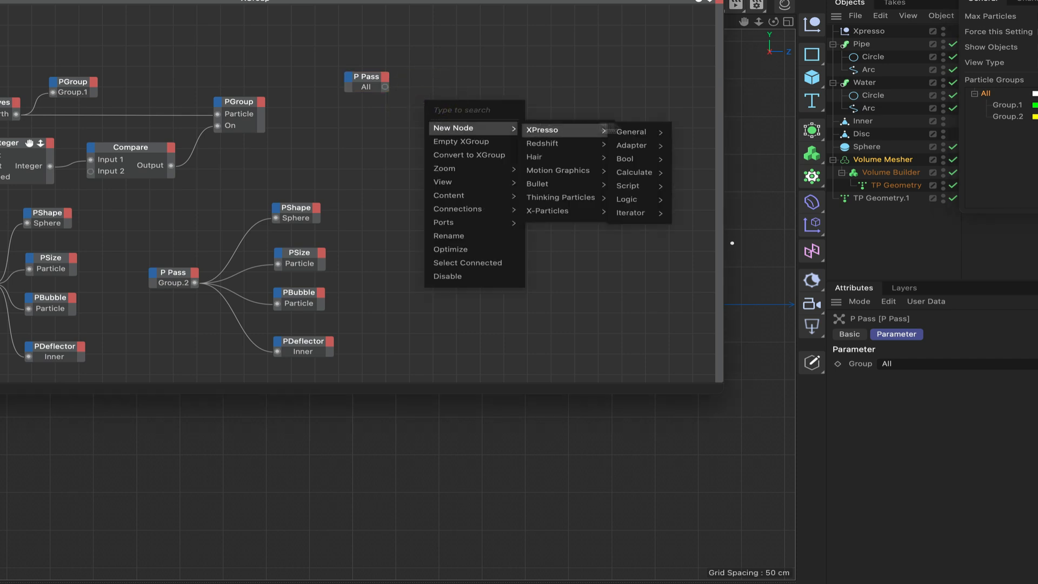
{"action": "mouse_move", "coordinate": [630, 178]}
{"action": "mouse_move", "coordinate": [577, 203]}
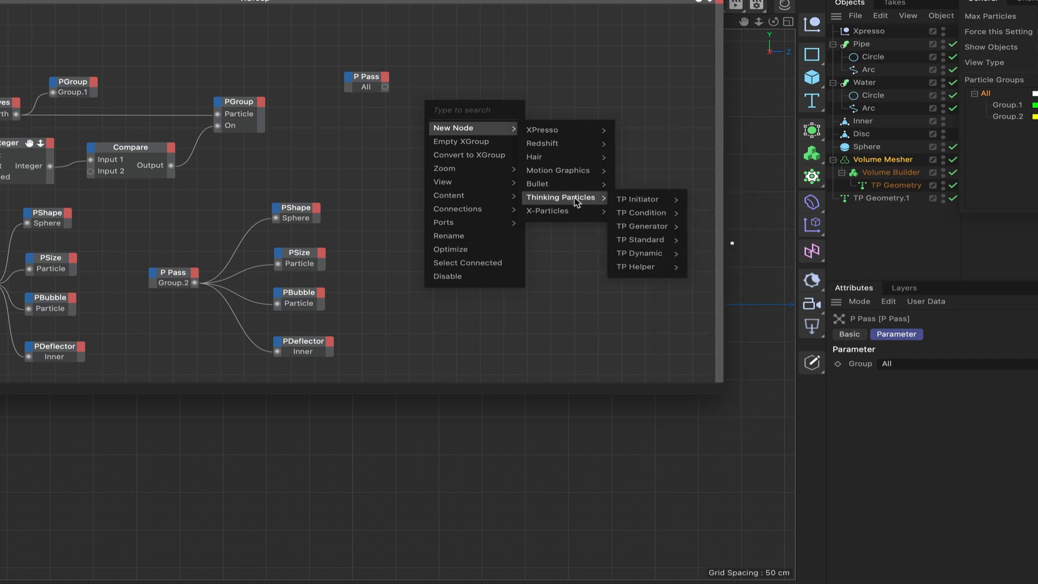
{"action": "mouse_move", "coordinate": [644, 256]}
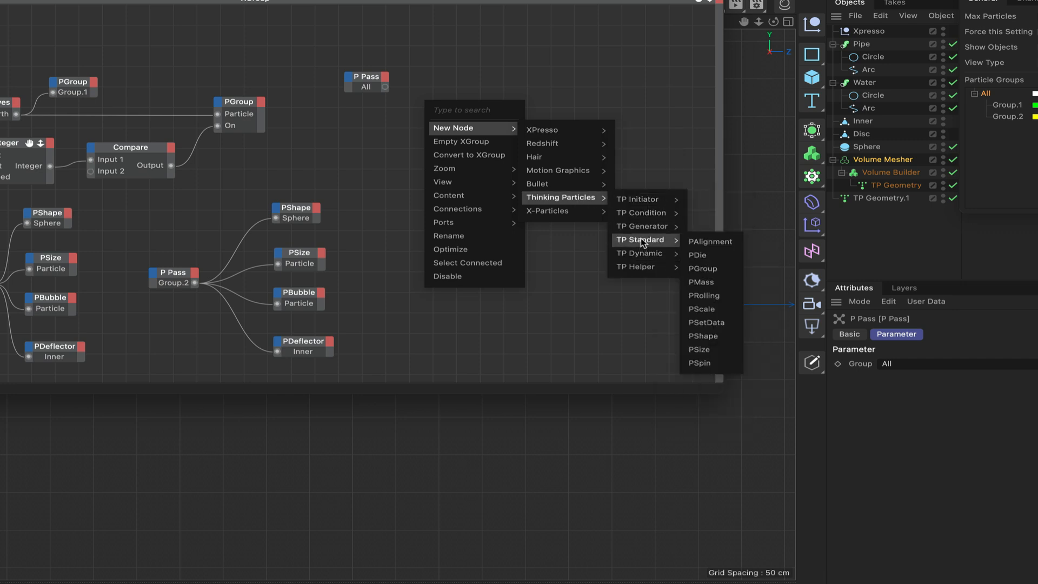
{"action": "left_click", "coordinate": [698, 255]}
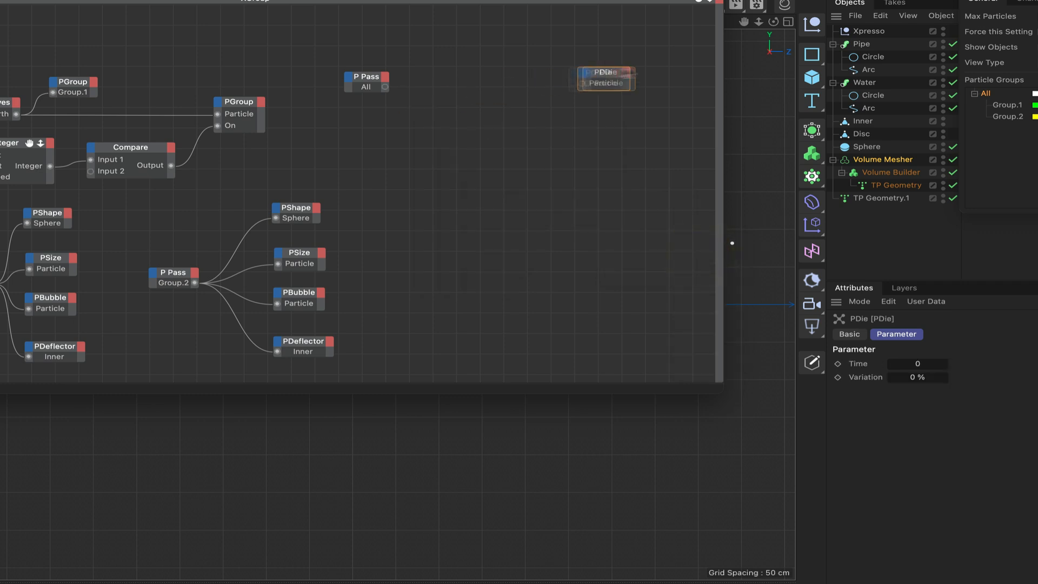
{"action": "left_click_drag", "start_coordinate": [607, 77], "coordinate": [687, 77]}
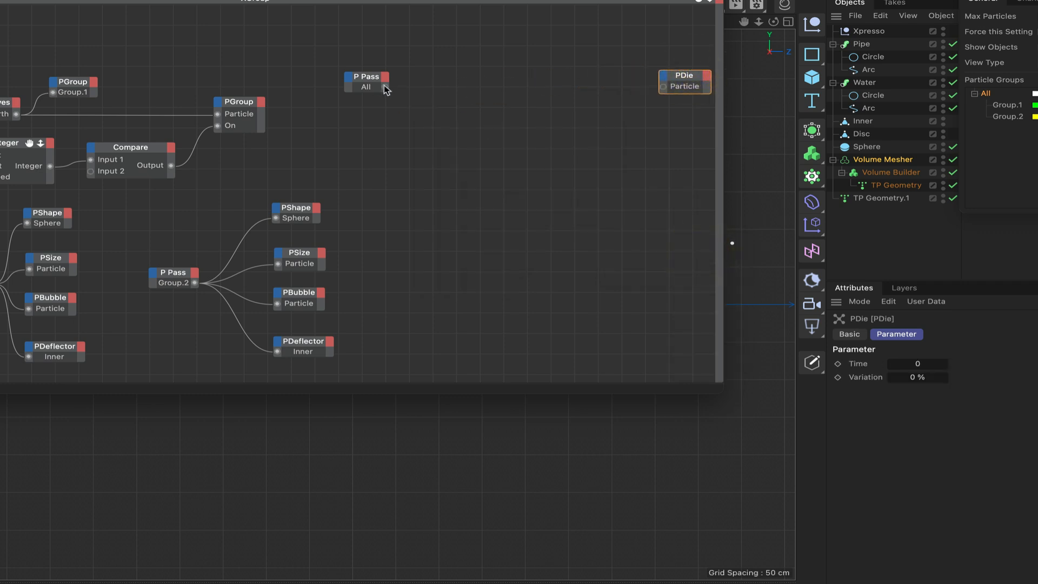
{"action": "left_click_drag", "start_coordinate": [385, 87], "coordinate": [700, 80]}
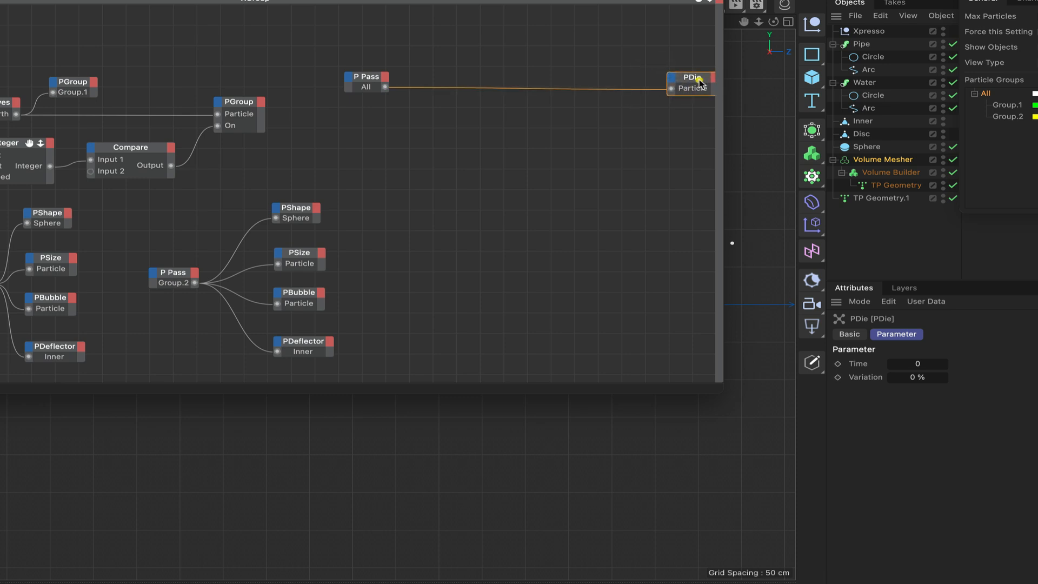
- Add an On input port to the PDie node
{"action": "left_click", "coordinate": [670, 79]}
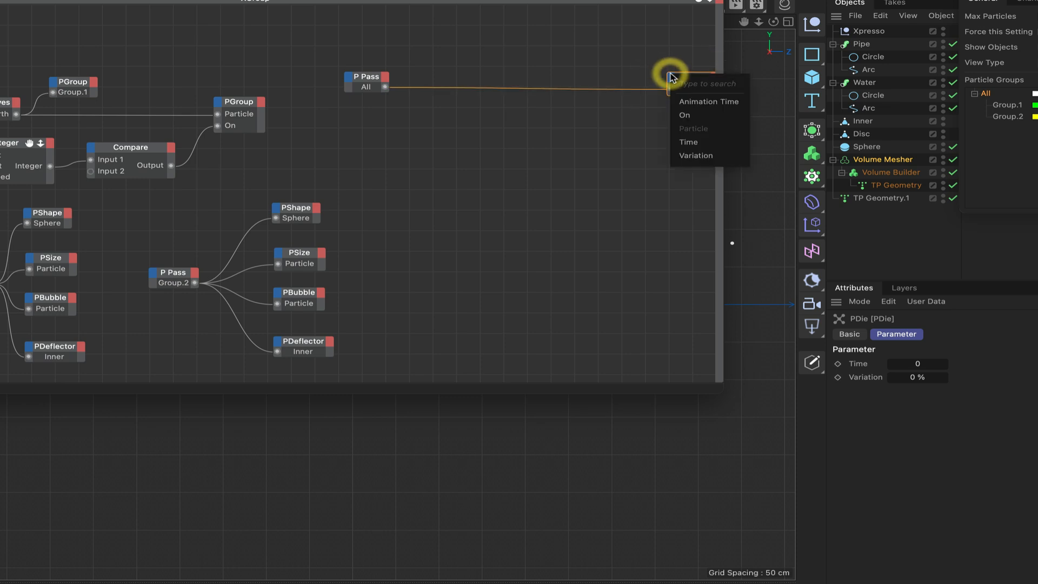
{"action": "left_click", "coordinate": [684, 116]}
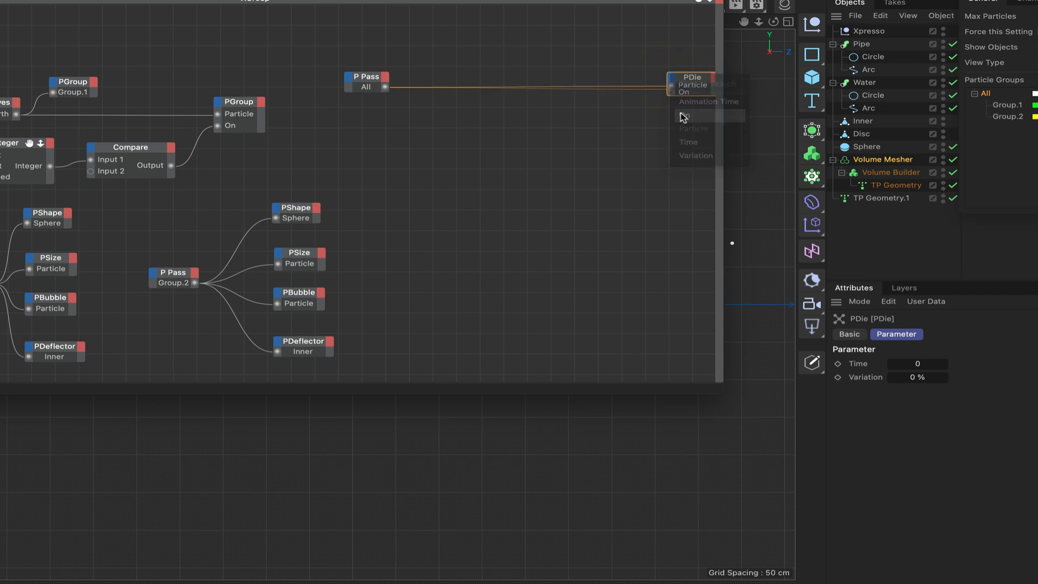
{"action": "double_click", "coordinate": [694, 80]}
{"action": "left_click_drag", "start_coordinate": [693, 77], "coordinate": [693, 75]}
{"action": "left_click_drag", "start_coordinate": [698, 1], "coordinate": [640, 0]}
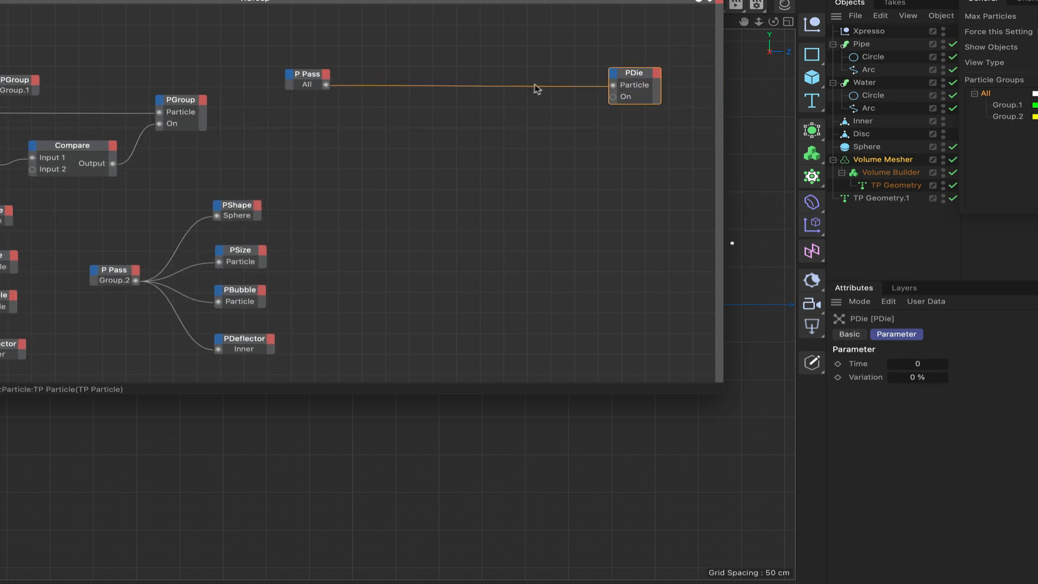
- Add a Thinking Particles PGetData node below the P Pass–PDie wire and feed its Particle input from the All output
{"action": "right_click", "coordinate": [312, 139]}
{"action": "mouse_move", "coordinate": [338, 164]}
{"action": "mouse_move", "coordinate": [457, 173]}
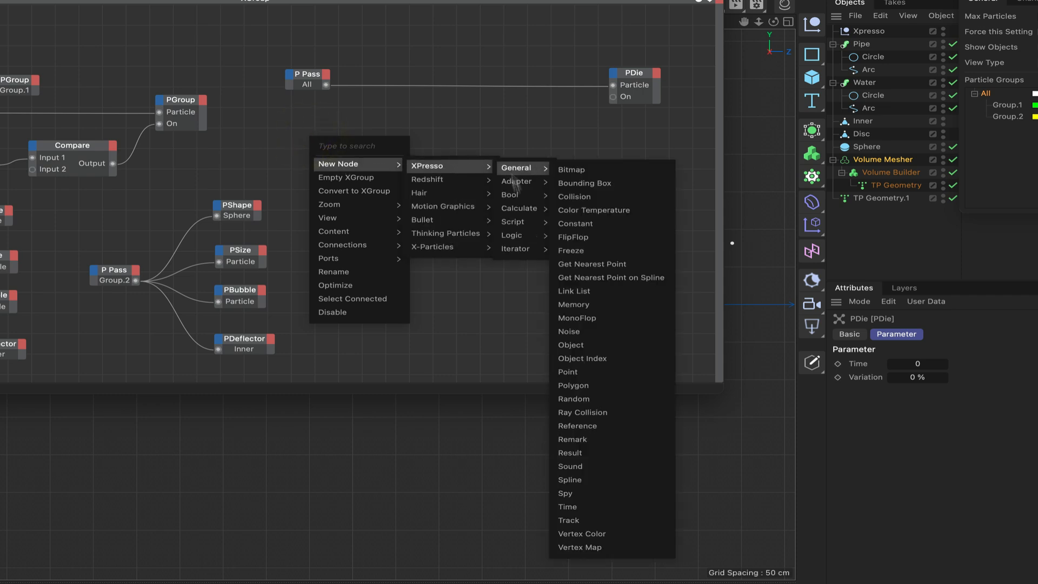
{"action": "mouse_move", "coordinate": [470, 235]}
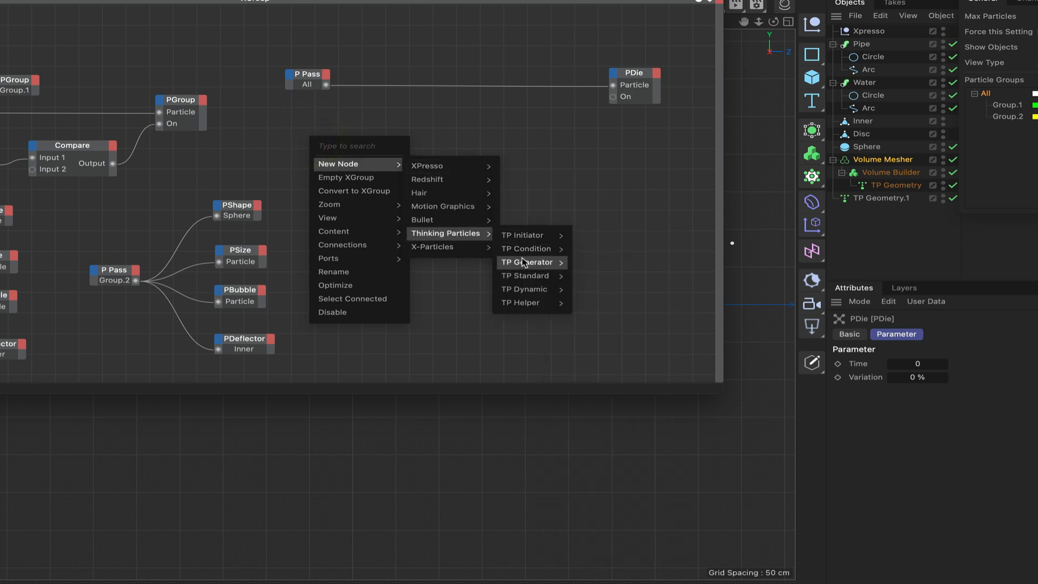
{"action": "mouse_move", "coordinate": [523, 279]}
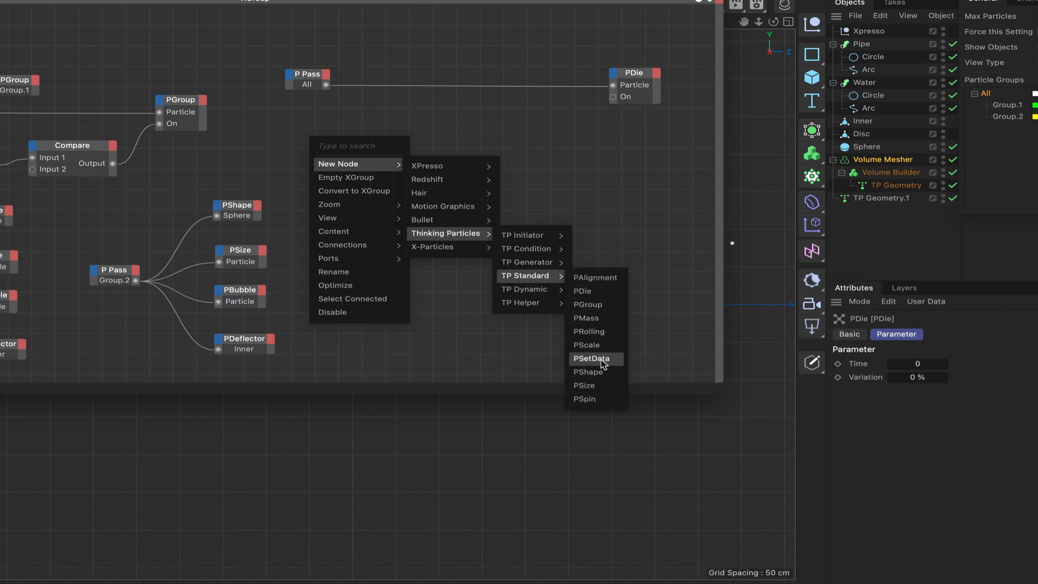
{"action": "mouse_move", "coordinate": [529, 307]}
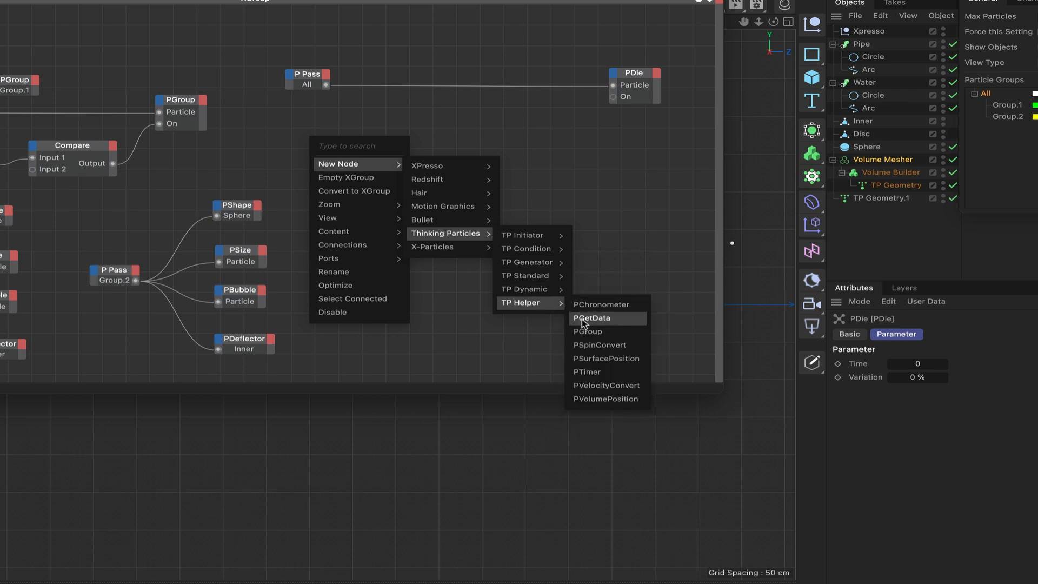
{"action": "left_click", "coordinate": [599, 319]}
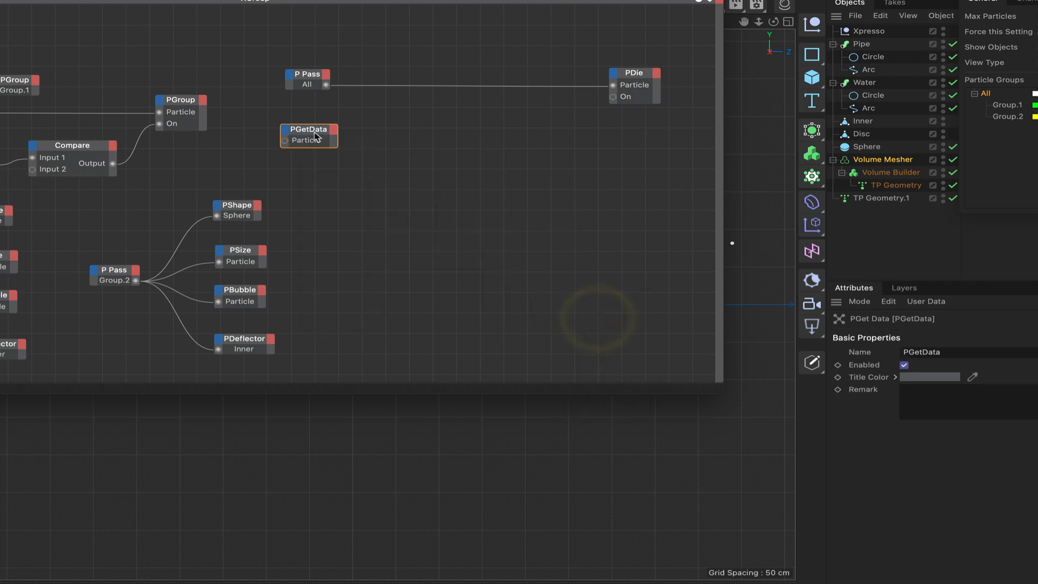
{"action": "left_click_drag", "start_coordinate": [352, 135], "coordinate": [412, 138]}
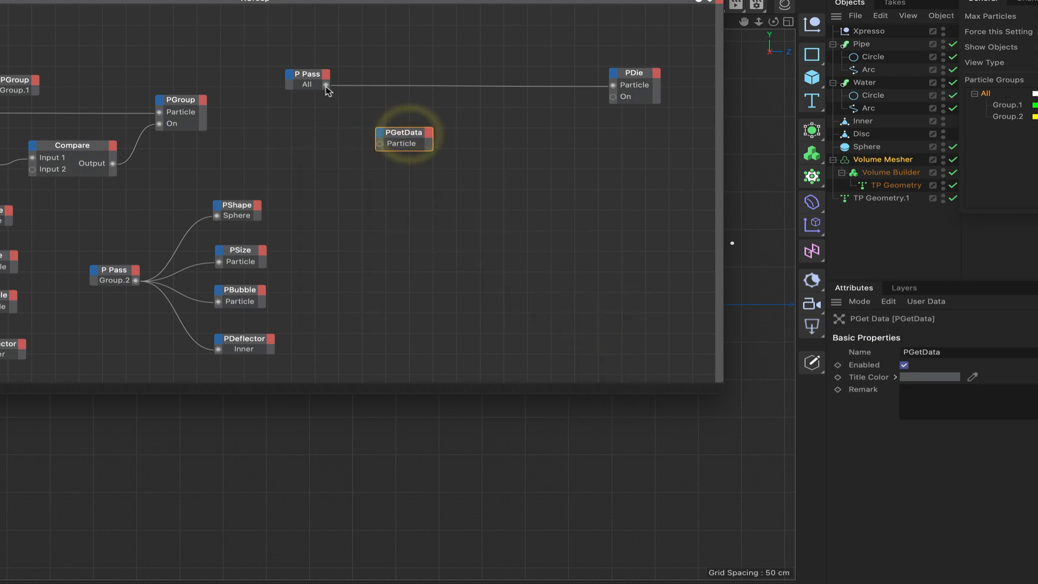
{"action": "left_click_drag", "start_coordinate": [325, 85], "coordinate": [391, 135]}
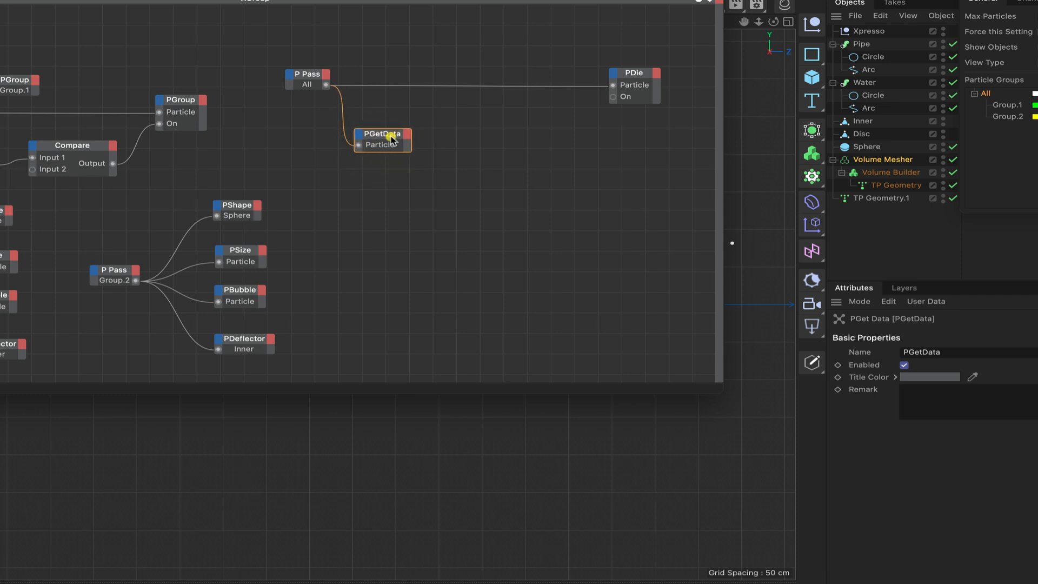
- Add a Position output port to the PGetData node and move PDie farther out to make room between them
{"action": "left_click", "coordinate": [407, 134]}
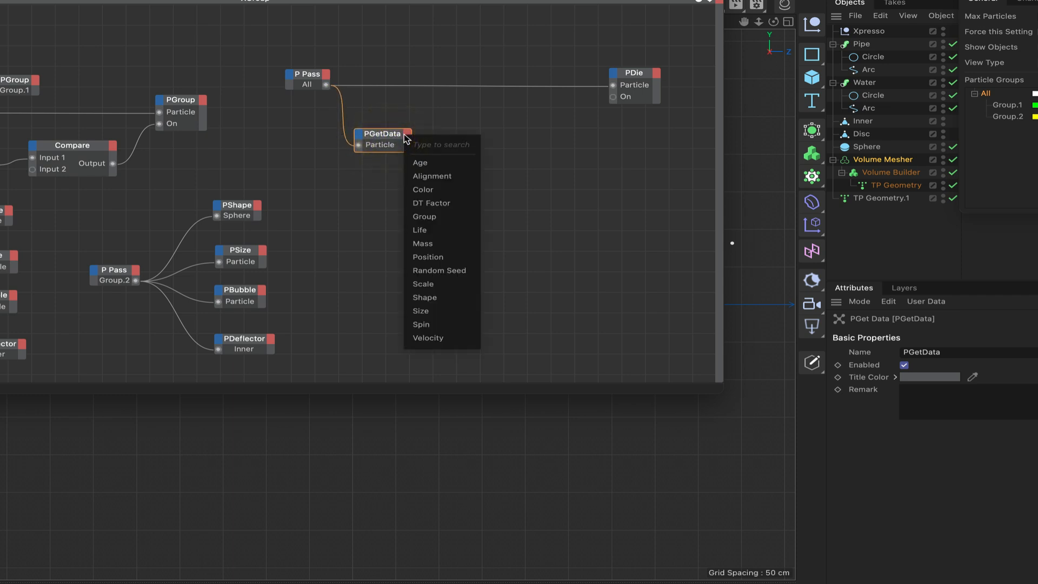
{"action": "left_click", "coordinate": [423, 256]}
{"action": "double_click", "coordinate": [387, 135]}
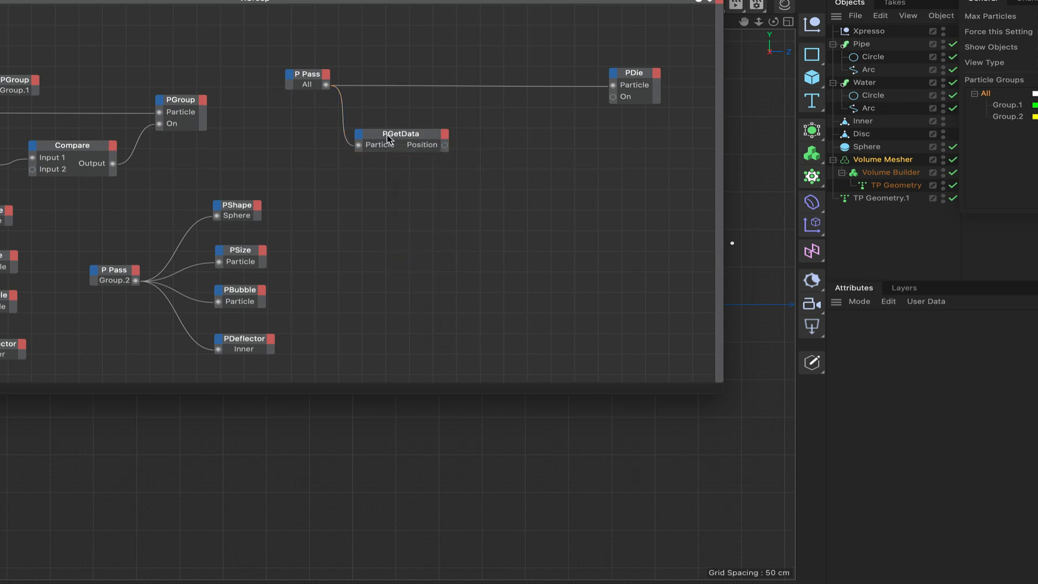
{"action": "left_click", "coordinate": [420, 140]}
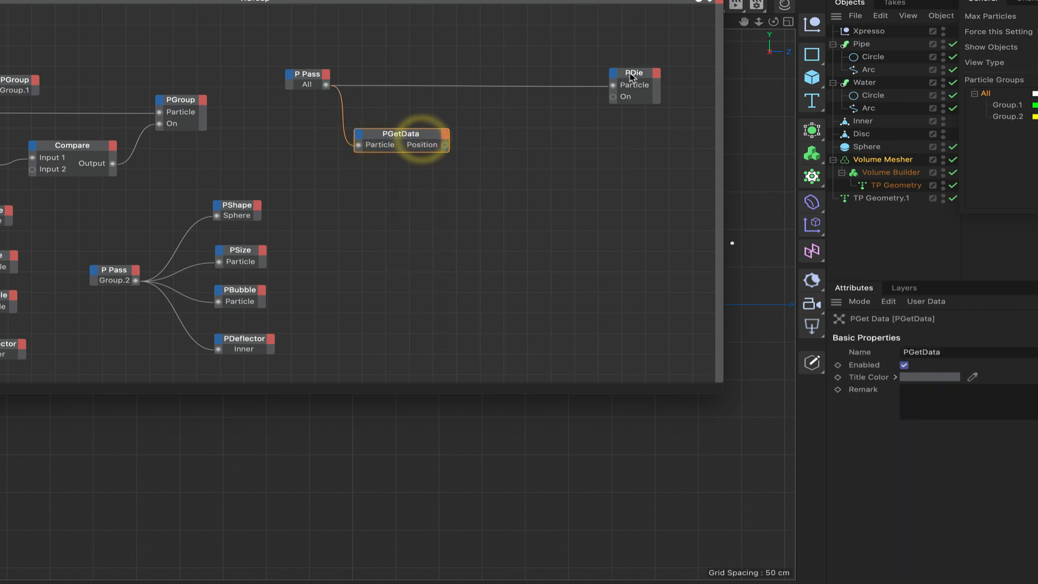
{"action": "left_click_drag", "start_coordinate": [635, 76], "coordinate": [686, 76]}
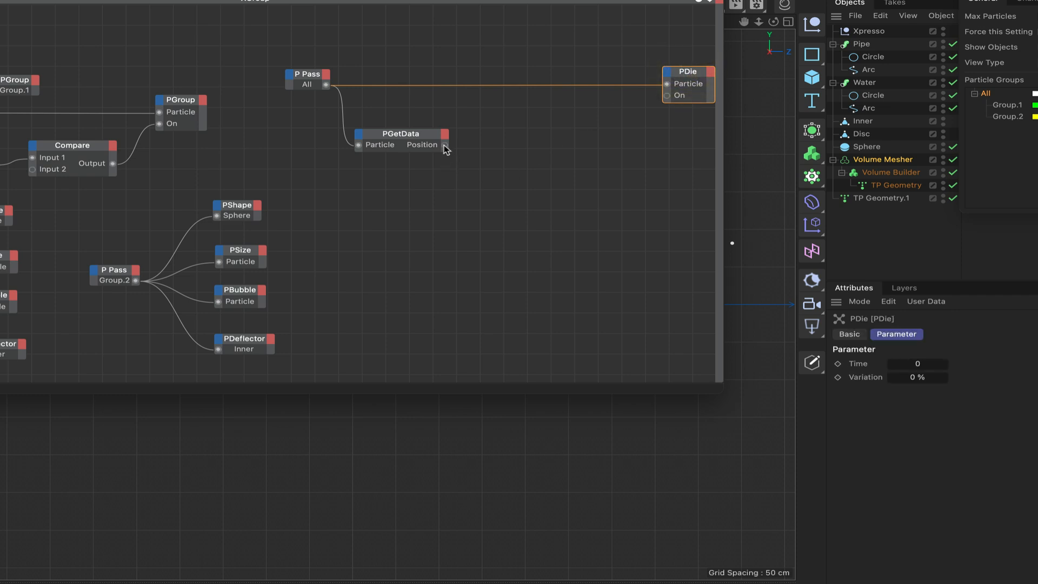
{"action": "left_click_drag", "start_coordinate": [622, 0], "coordinate": [59, 1]}
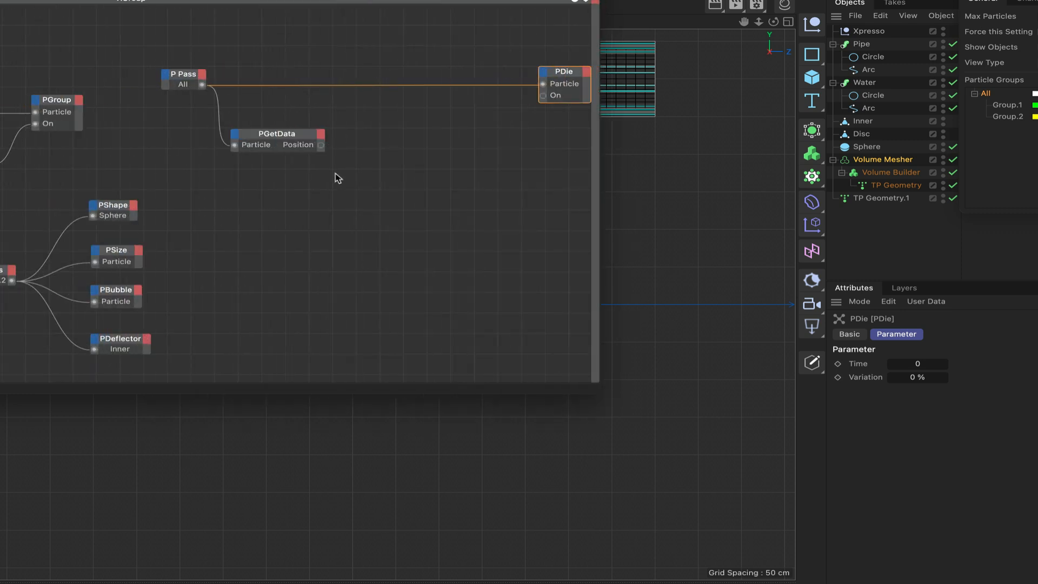
- Add a Vector2Reals adapter beside PGetData and connect the Position output to its Input
{"action": "right_click", "coordinate": [336, 176]}
{"action": "mouse_move", "coordinate": [384, 202]}
{"action": "mouse_move", "coordinate": [462, 203]}
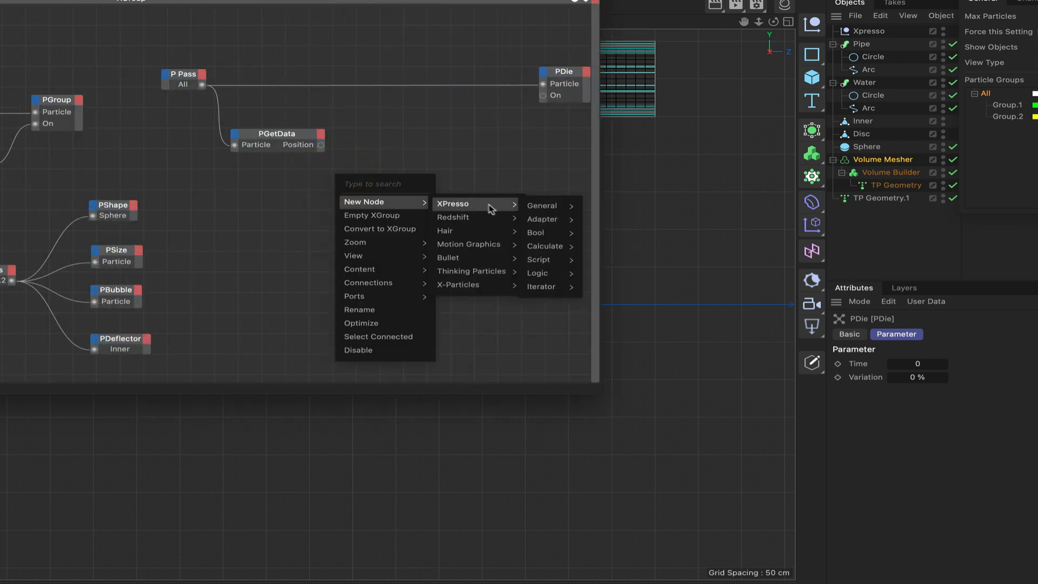
{"action": "mouse_move", "coordinate": [544, 224]}
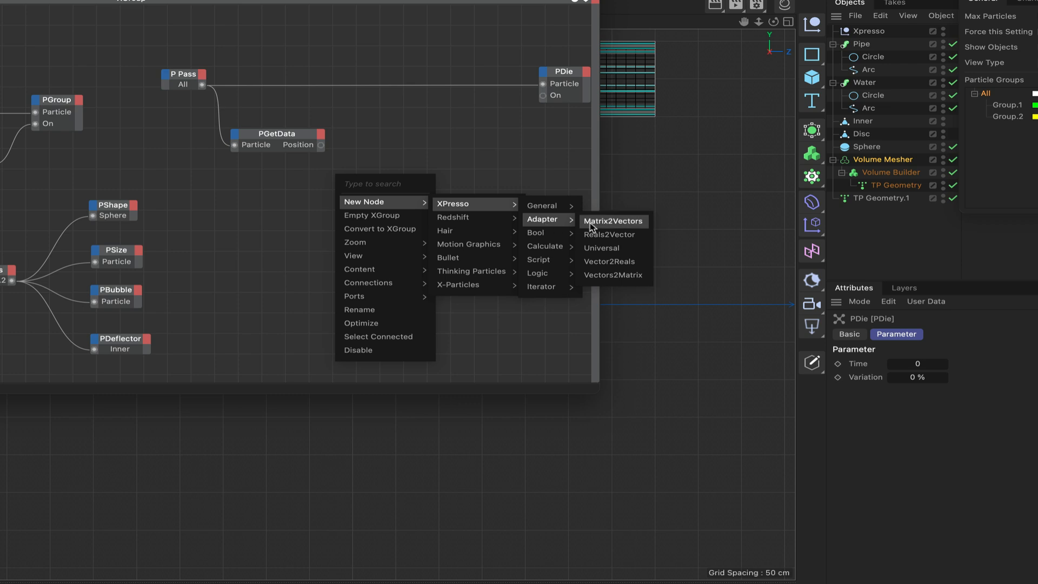
{"action": "left_click", "coordinate": [601, 262]}
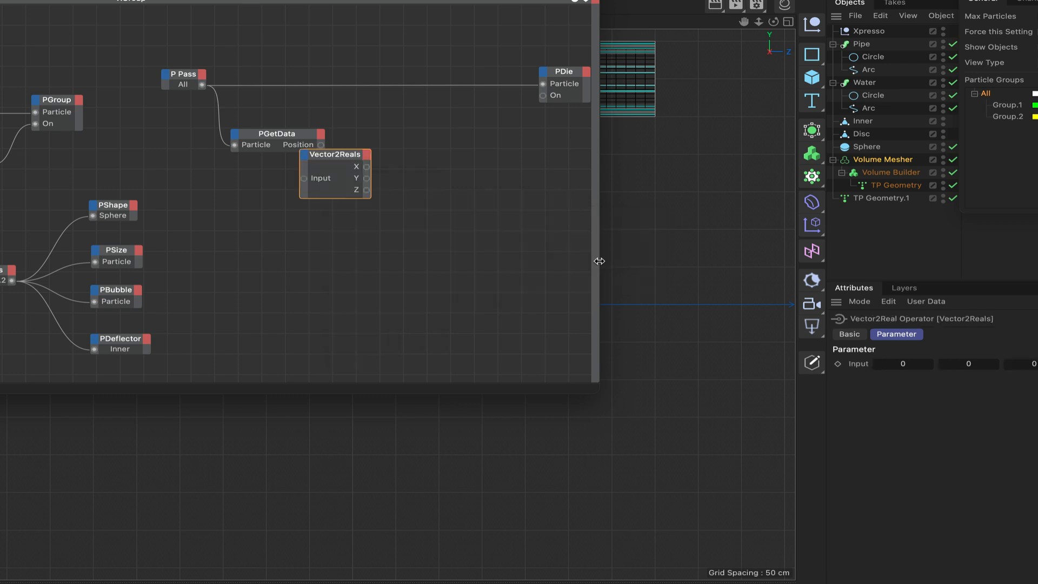
{"action": "left_click_drag", "start_coordinate": [346, 153], "coordinate": [397, 140]}
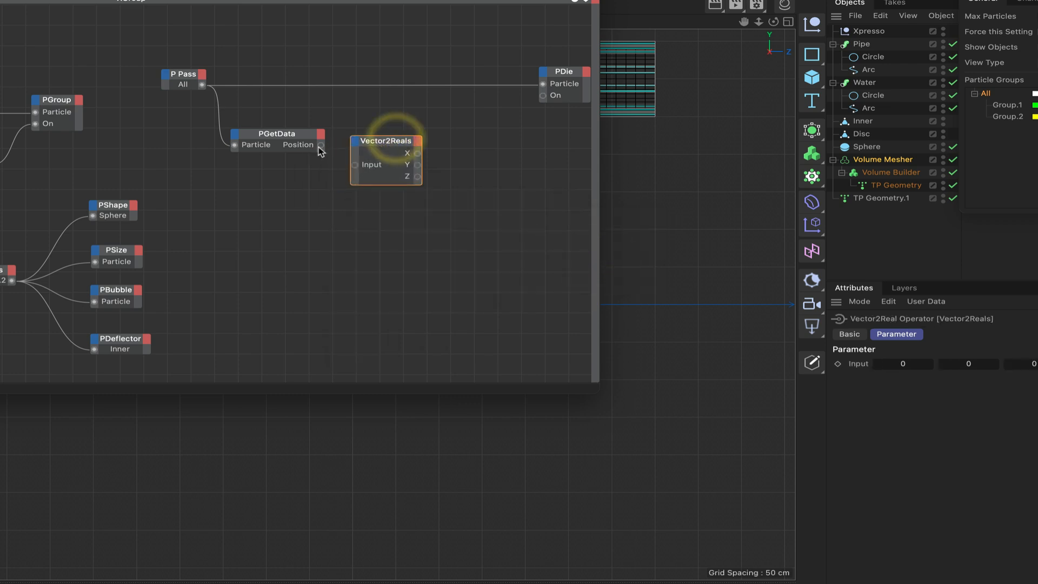
{"action": "left_click_drag", "start_coordinate": [320, 144], "coordinate": [354, 165]}
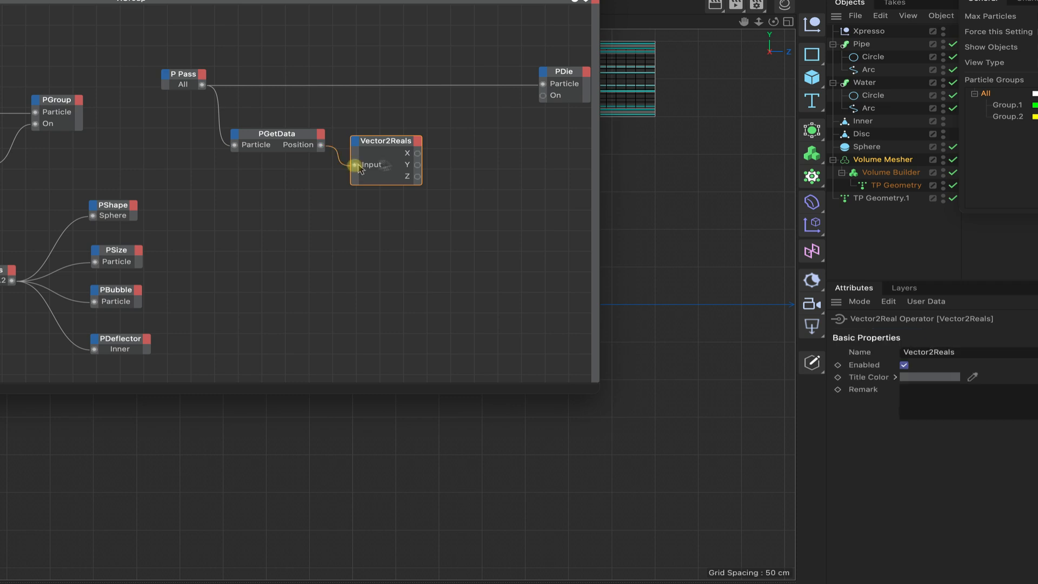
- Add a Compare logic node beside Vector2Reals and connect the Z output to its Input 1
{"action": "right_click", "coordinate": [439, 186]}
{"action": "mouse_move", "coordinate": [465, 209]}
{"action": "mouse_move", "coordinate": [560, 212]}
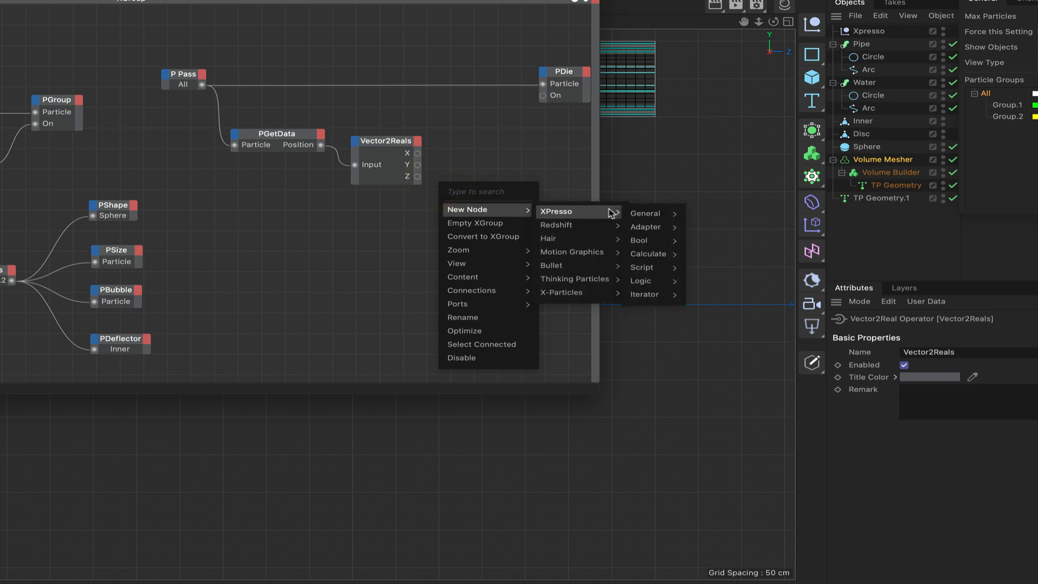
{"action": "mouse_move", "coordinate": [657, 281]}
{"action": "left_click", "coordinate": [706, 282]}
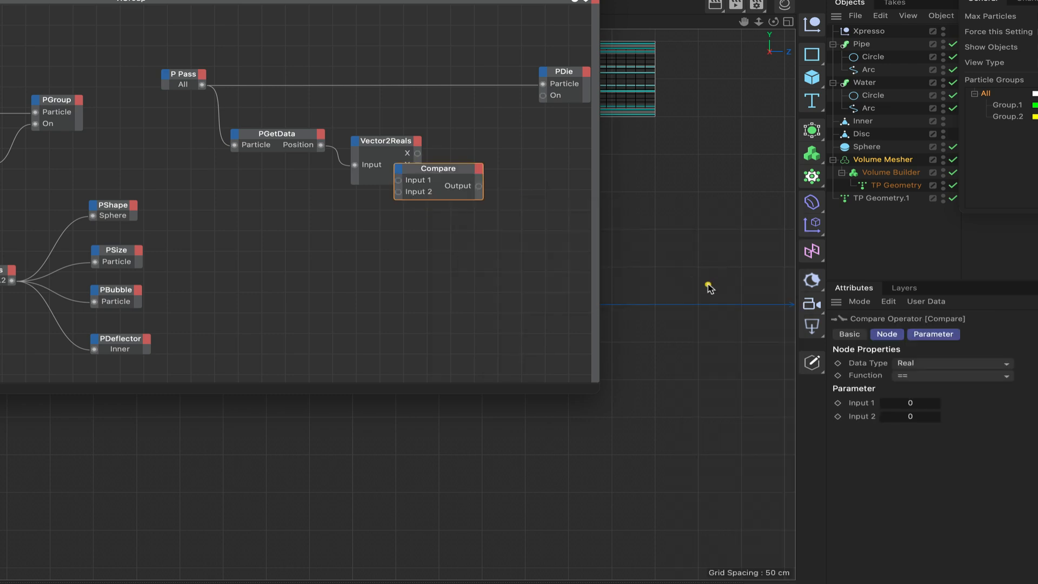
{"action": "left_click_drag", "start_coordinate": [457, 174], "coordinate": [496, 167]}
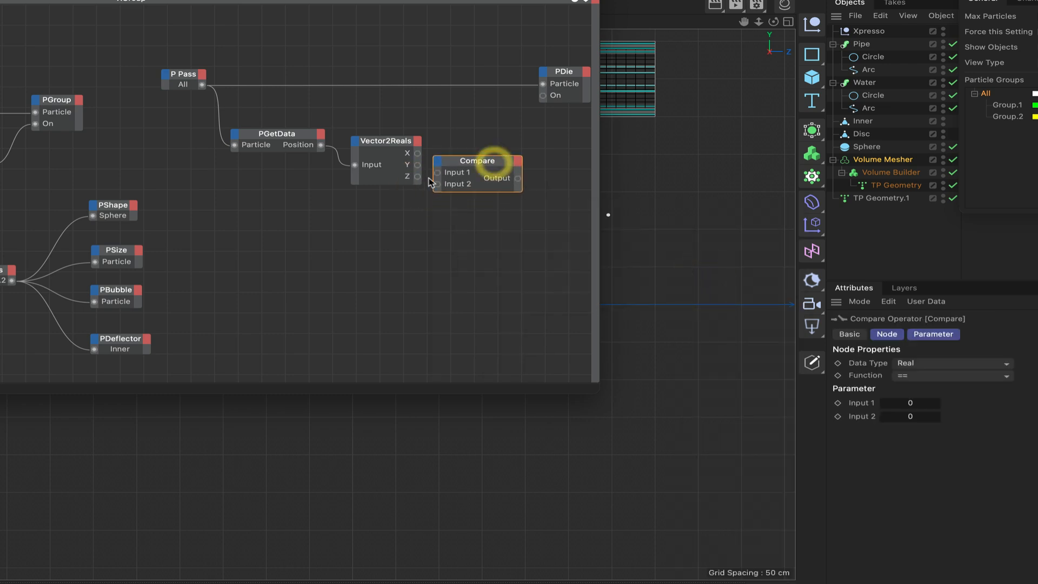
{"action": "left_click_drag", "start_coordinate": [419, 177], "coordinate": [491, 166]}
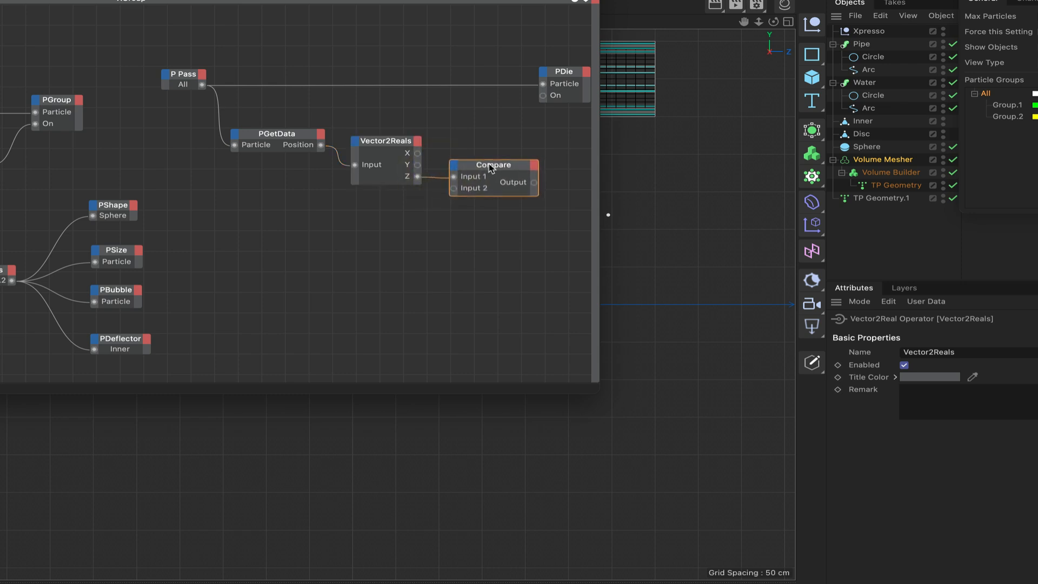
- Set the new Compare node's function to >= and Input 2 to 300, and shift PDie slightly farther out
{"action": "left_click", "coordinate": [491, 167]}
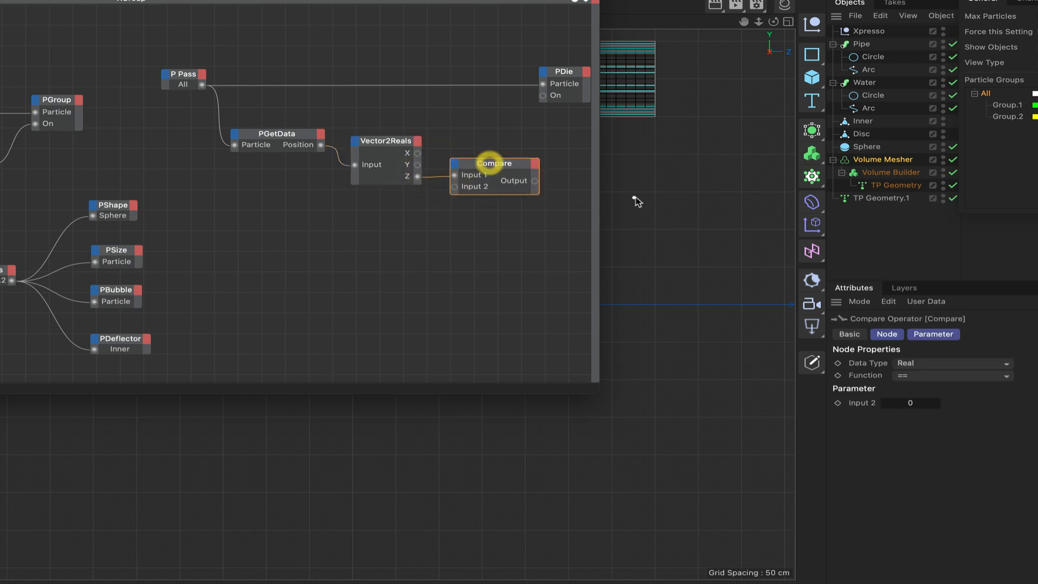
{"action": "left_click", "coordinate": [939, 375]}
{"action": "left_click", "coordinate": [941, 444]}
{"action": "left_click", "coordinate": [923, 404]}
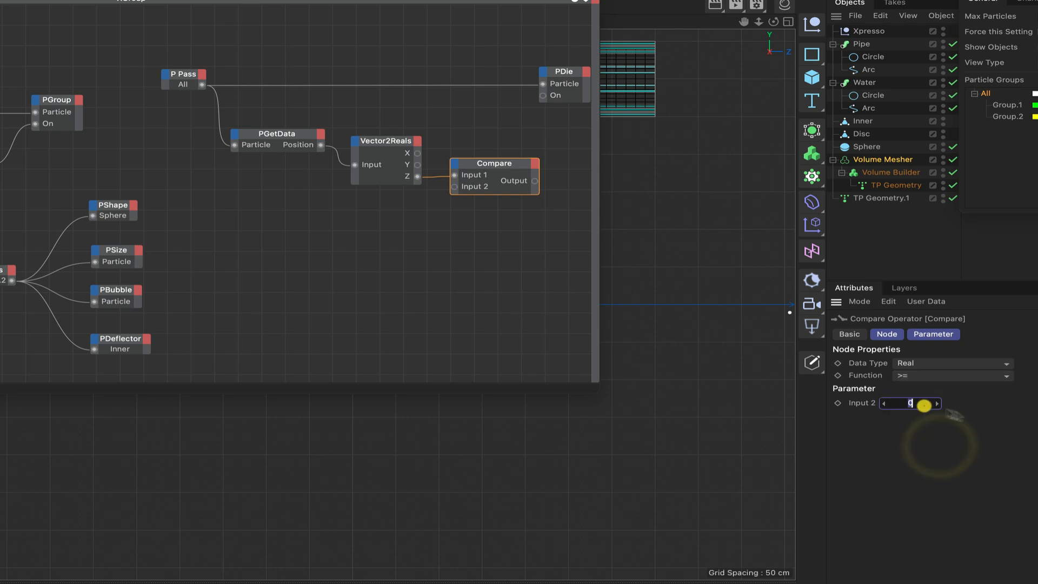
{"action": "type", "text": "300"}
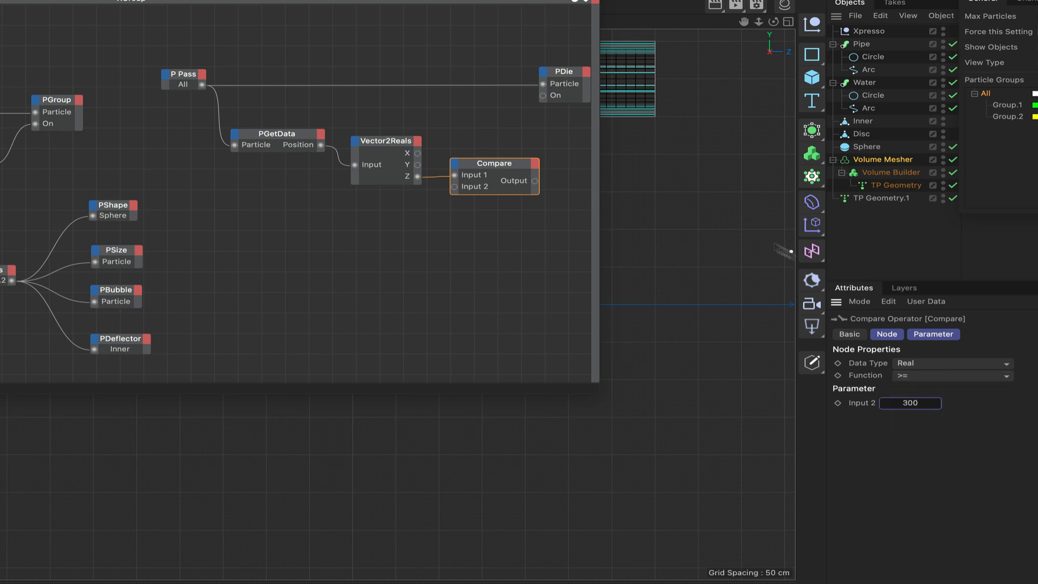
{"action": "left_click_drag", "start_coordinate": [567, 75], "coordinate": [591, 75]}
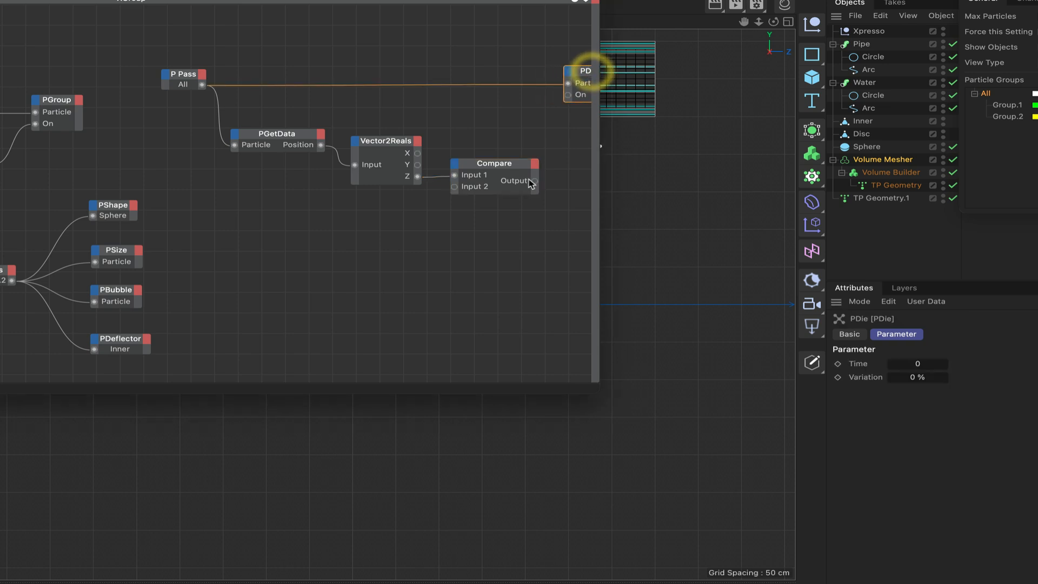
- Connect the Output of the Z-position Compare node to the On input of PDie
{"action": "left_click_drag", "start_coordinate": [534, 180], "coordinate": [569, 95]}
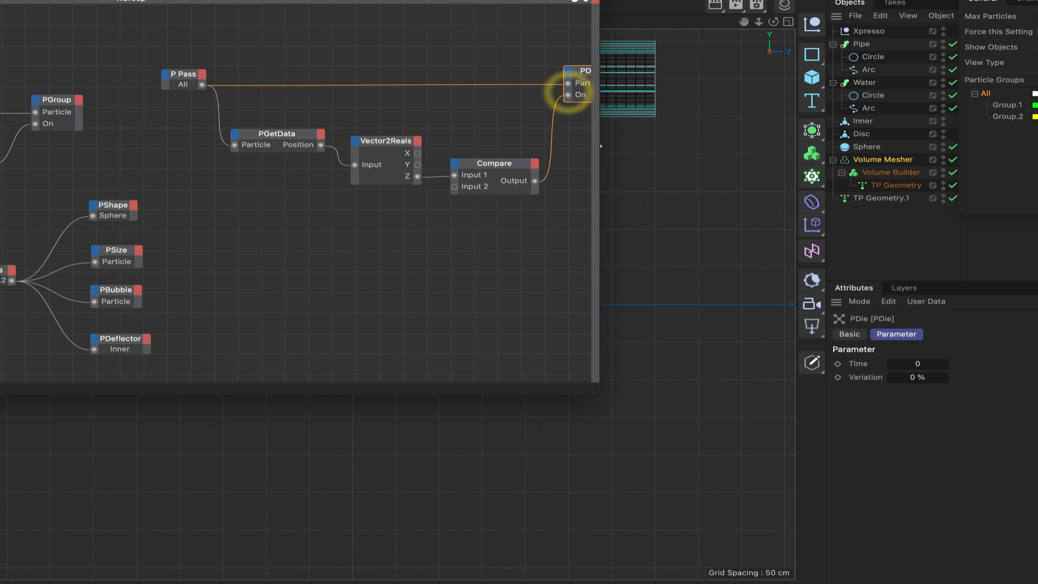
{"action": "left_click_drag", "start_coordinate": [574, 1], "coordinate": [527, 3]}
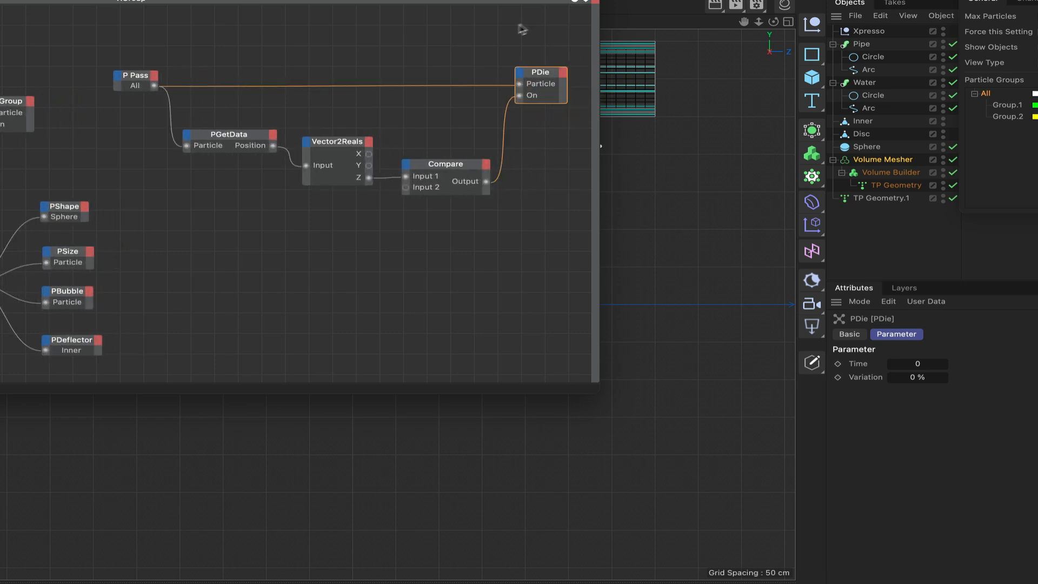
{"action": "left_click_drag", "start_coordinate": [333, 0], "coordinate": [654, 3]}
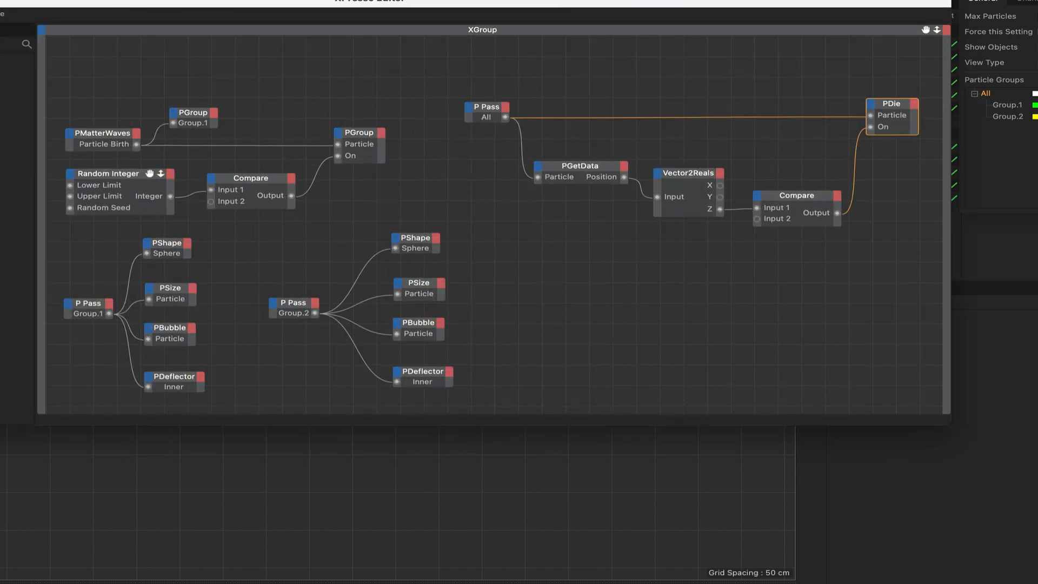
{"action": "left_click_drag", "start_coordinate": [75, 54], "coordinate": [194, 39]}
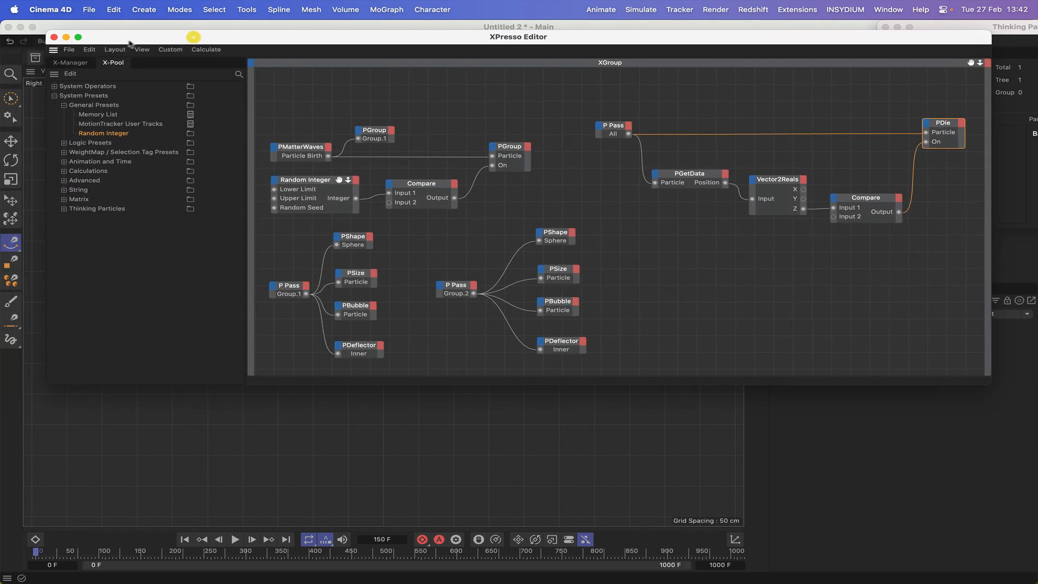
- Close the XPresso Editor and play the simulation to check where particles die in the pipe, then stop playback
{"action": "left_click", "coordinate": [53, 37]}
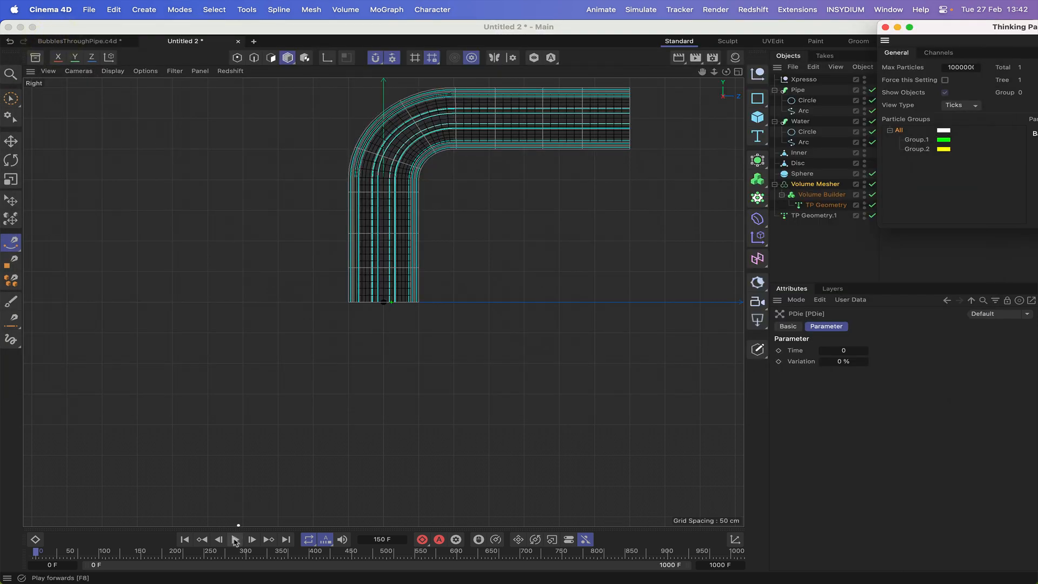
{"action": "left_click", "coordinate": [235, 541]}
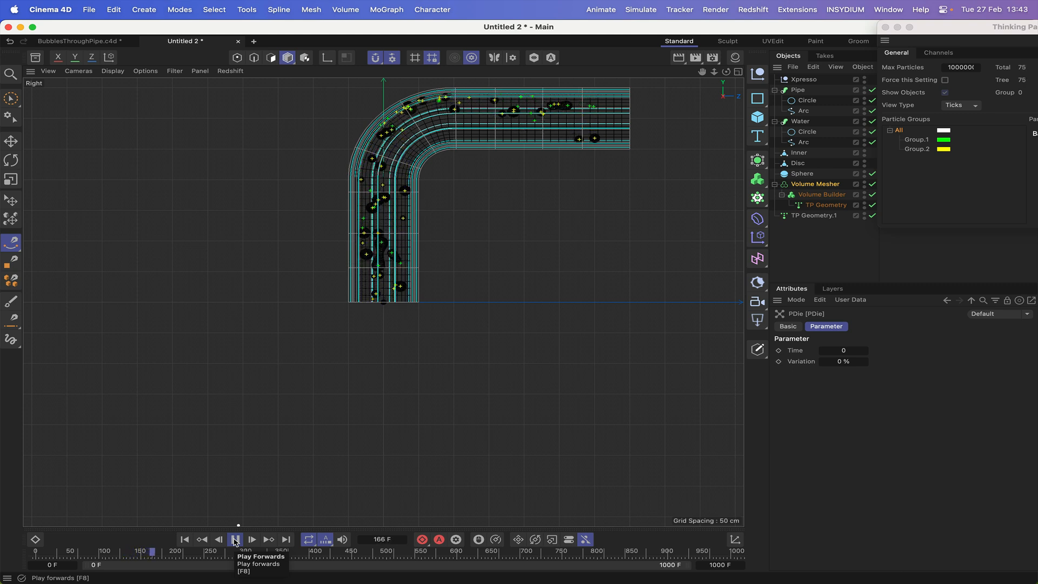
{"action": "left_click", "coordinate": [236, 539]}
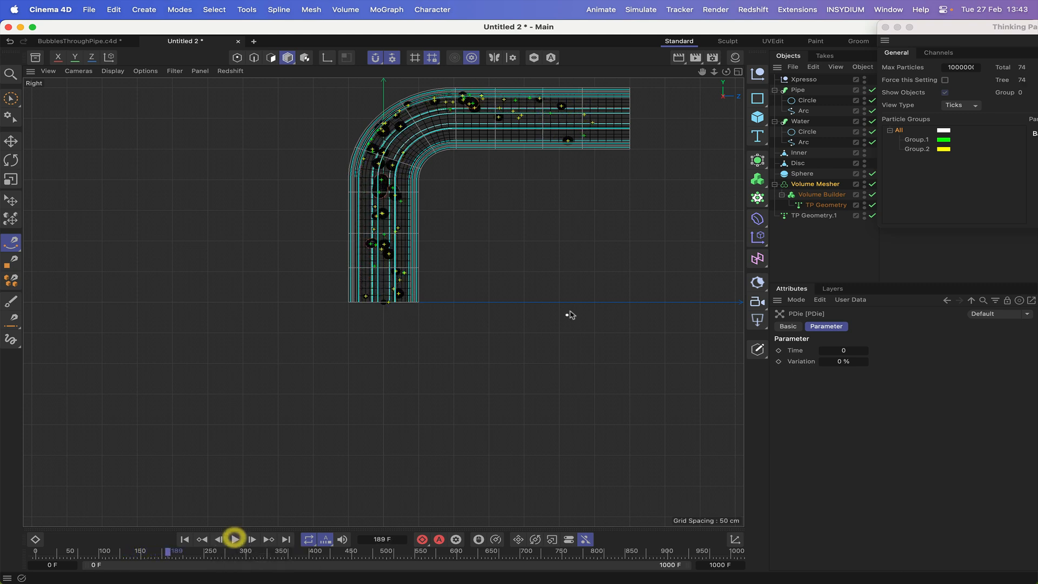
- Reopen the Xpresso object's node setup and set Input 2 of the Compare node feeding PDie to 350
{"action": "left_click", "coordinate": [811, 81]}
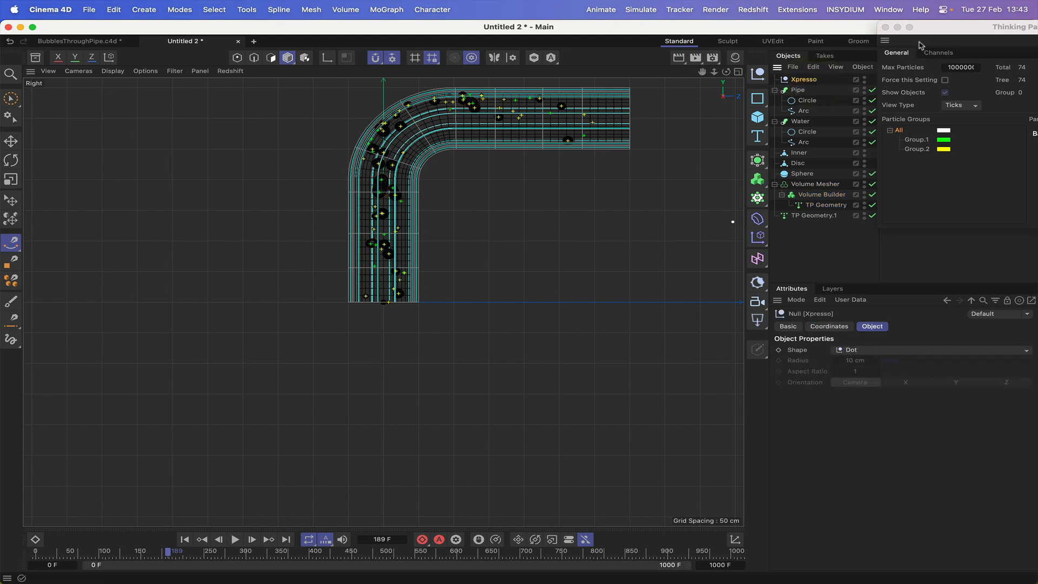
{"action": "left_click_drag", "start_coordinate": [928, 40], "coordinate": [979, 56]}
{"action": "double_click", "coordinate": [884, 79]}
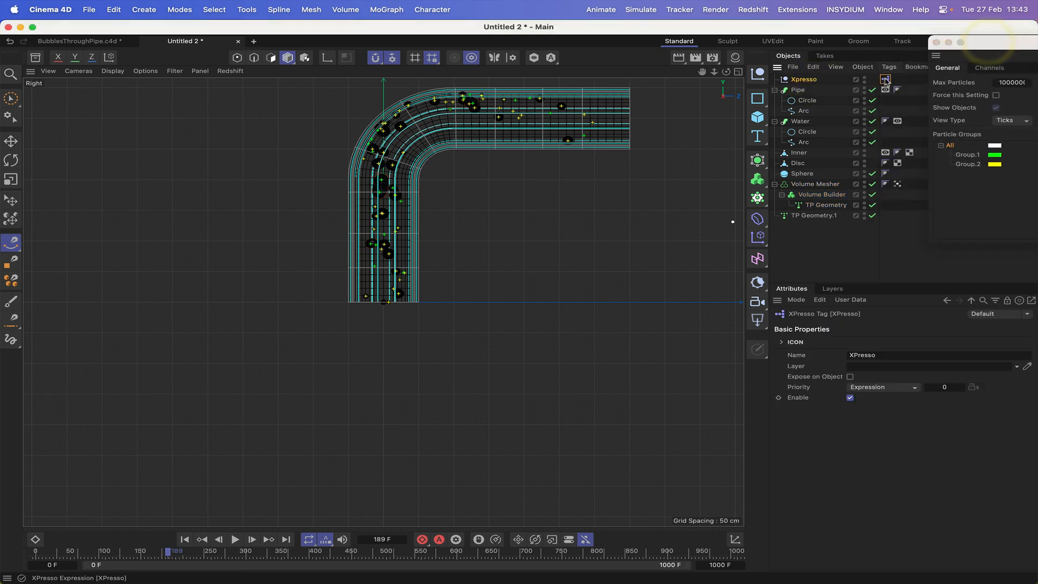
{"action": "left_click_drag", "start_coordinate": [836, 71], "coordinate": [444, 48]}
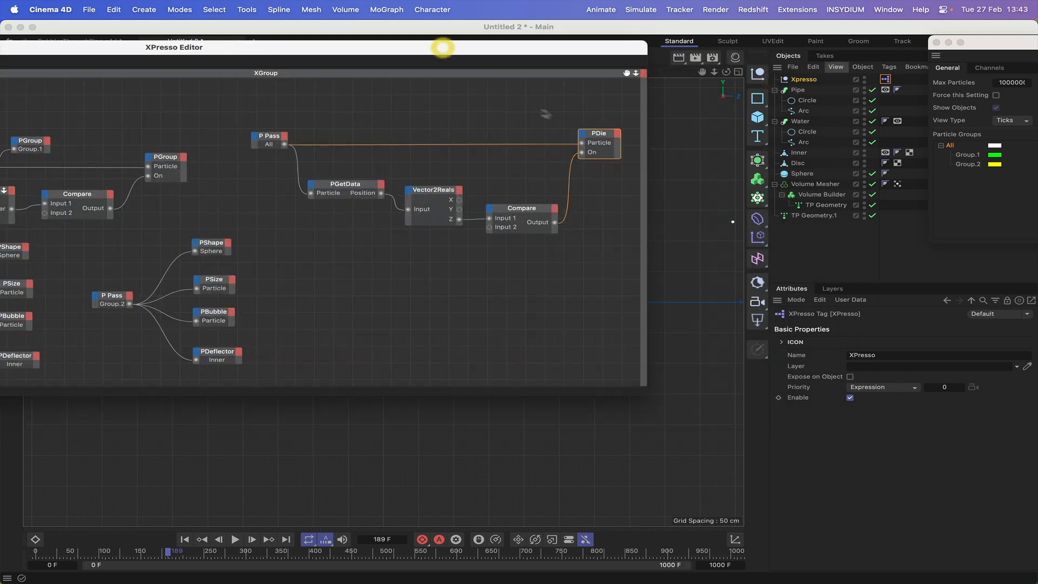
{"action": "left_click", "coordinate": [524, 206]}
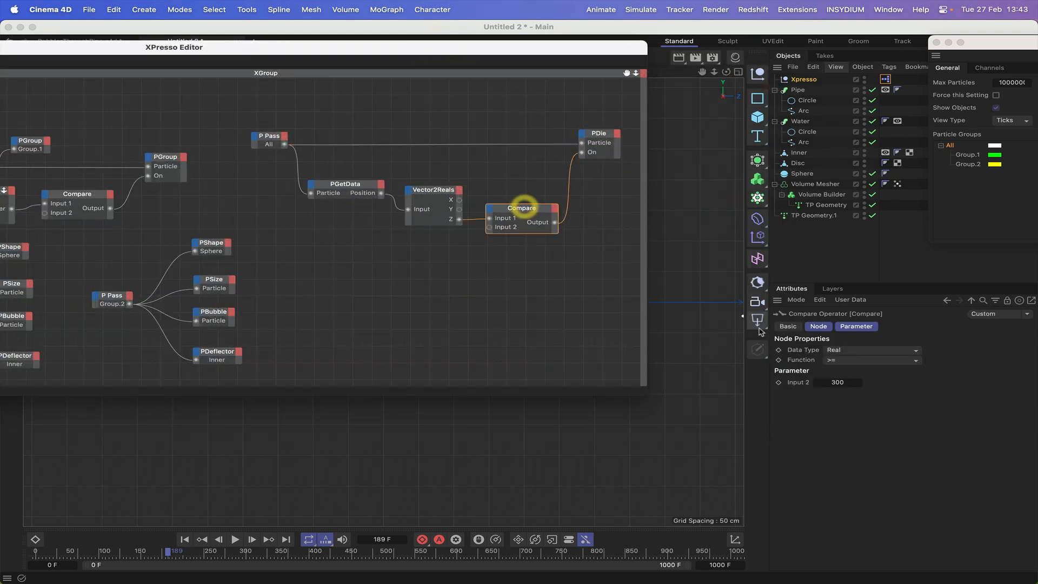
{"action": "left_click", "coordinate": [840, 382]}
{"action": "type", "text": "3"}
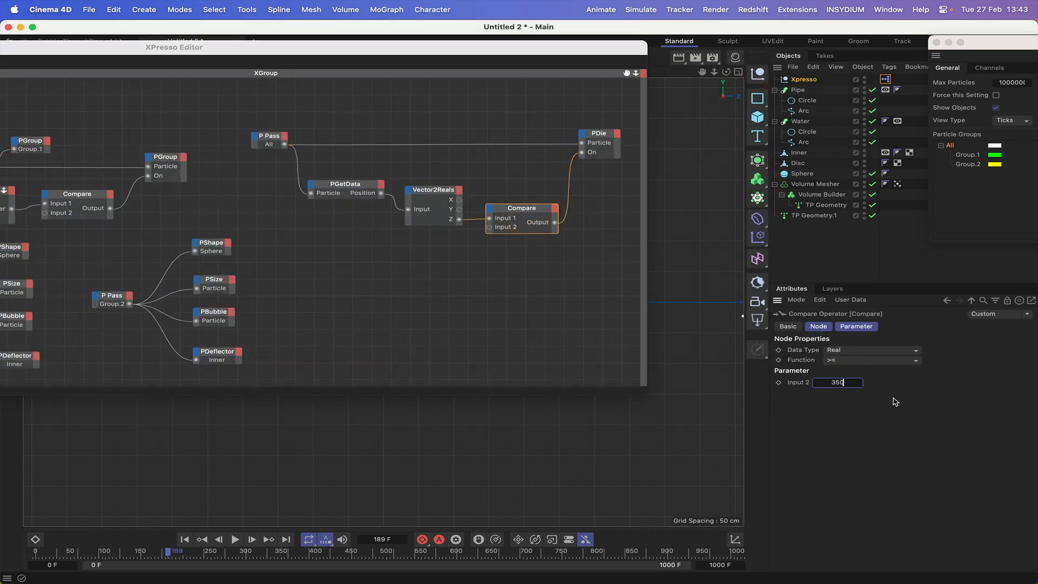
- Replay the simulation from the first frame, check the bubbles in the Perspective view, and stop playback
{"action": "left_click_drag", "start_coordinate": [614, 46], "coordinate": [143, 8]}
{"action": "left_click", "coordinate": [184, 539]}
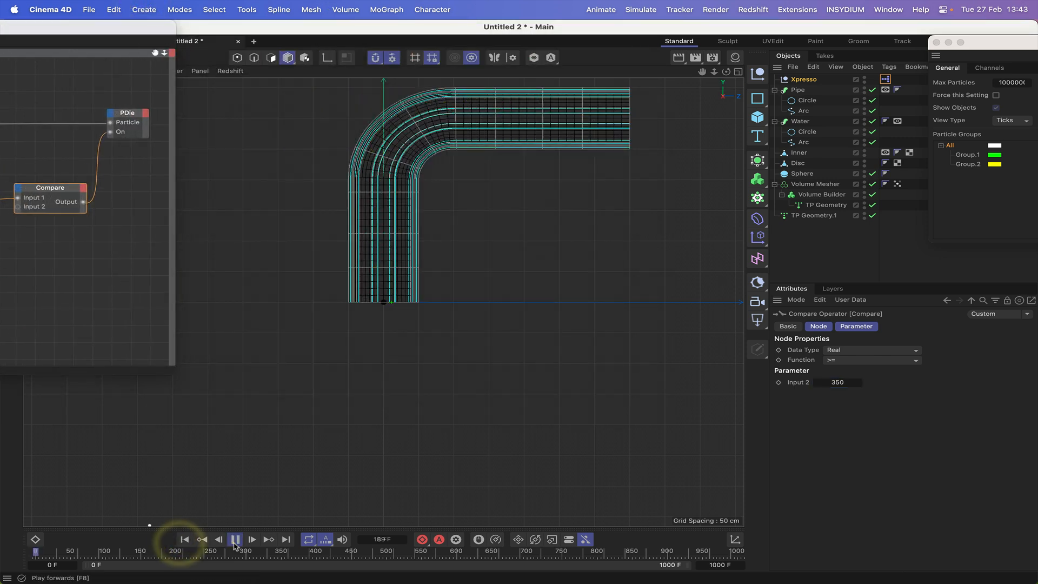
{"action": "left_click", "coordinate": [235, 540]}
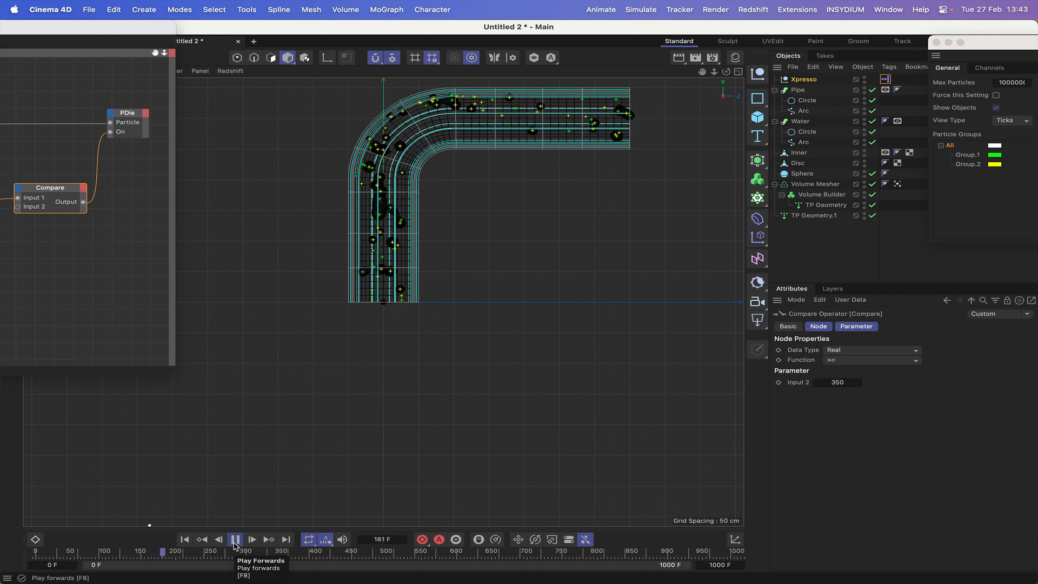
{"action": "key", "text": "F1"}
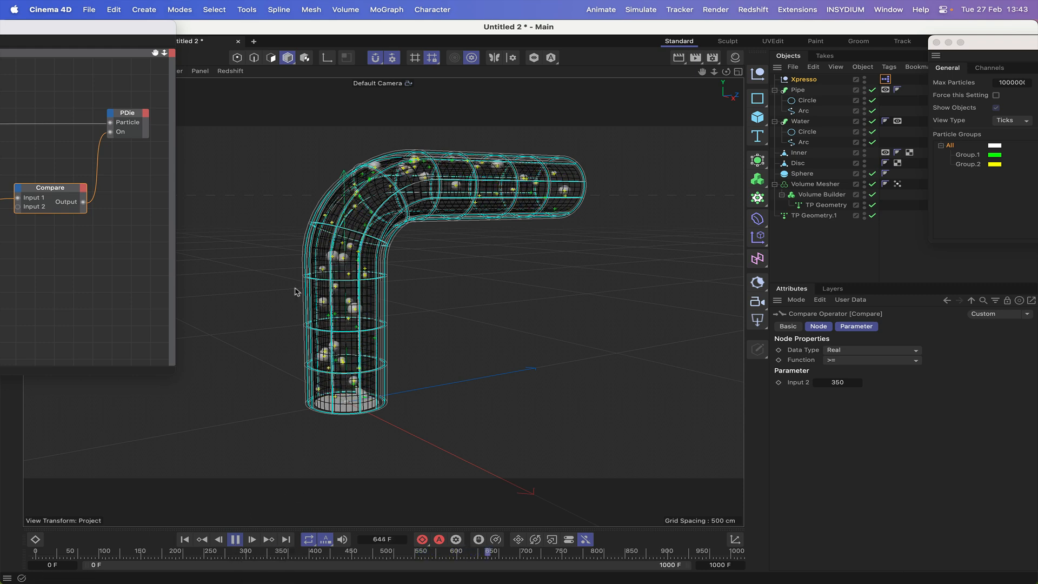
{"action": "left_click", "coordinate": [235, 540]}
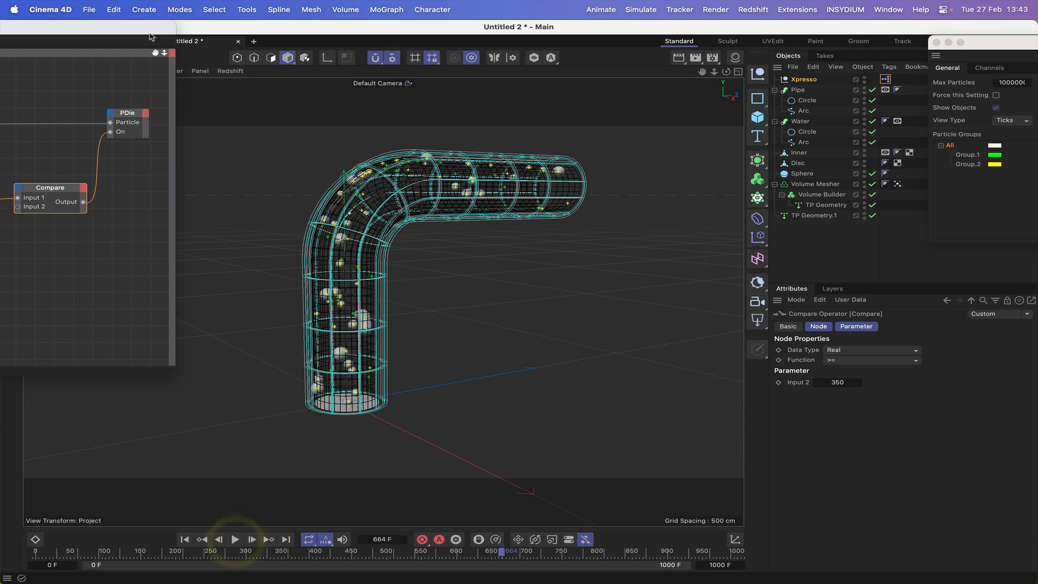
- Switch to the BubblesThroughPipe.c4d project and show its materials
{"action": "left_click_drag", "start_coordinate": [151, 28], "coordinate": [73, 103]}
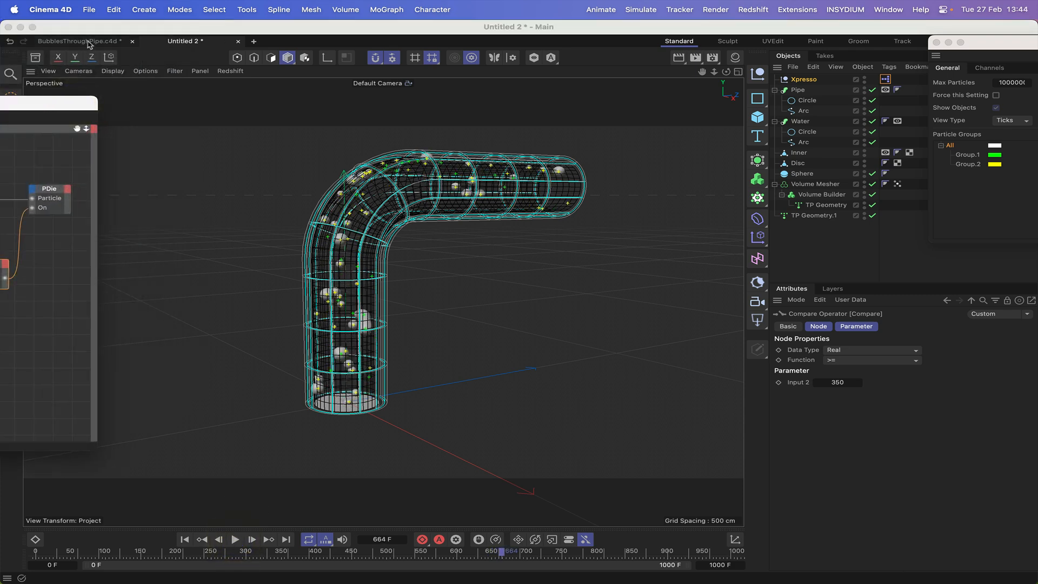
{"action": "left_click", "coordinate": [81, 41]}
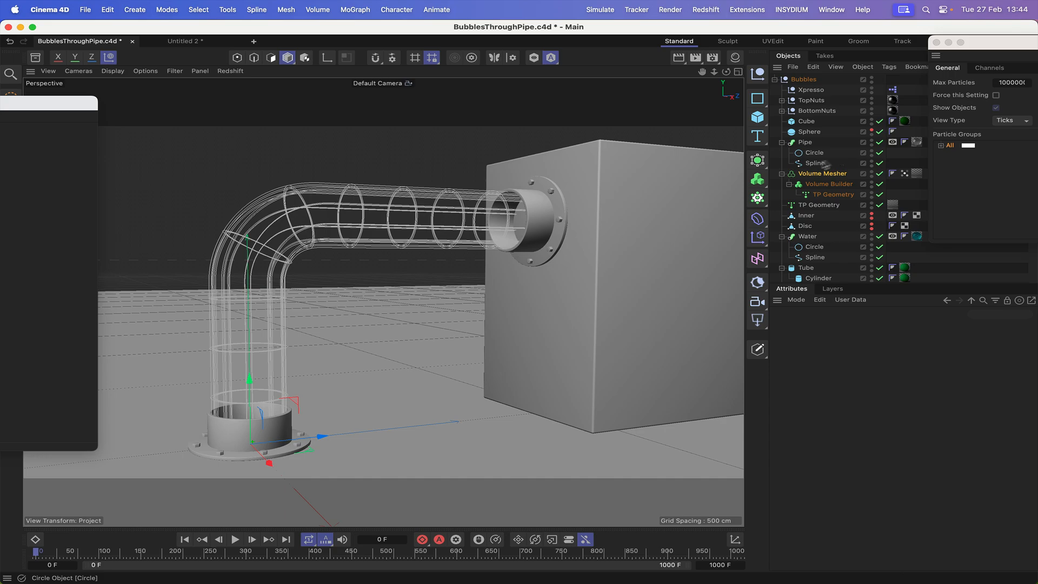
{"action": "left_click", "coordinate": [735, 57]}
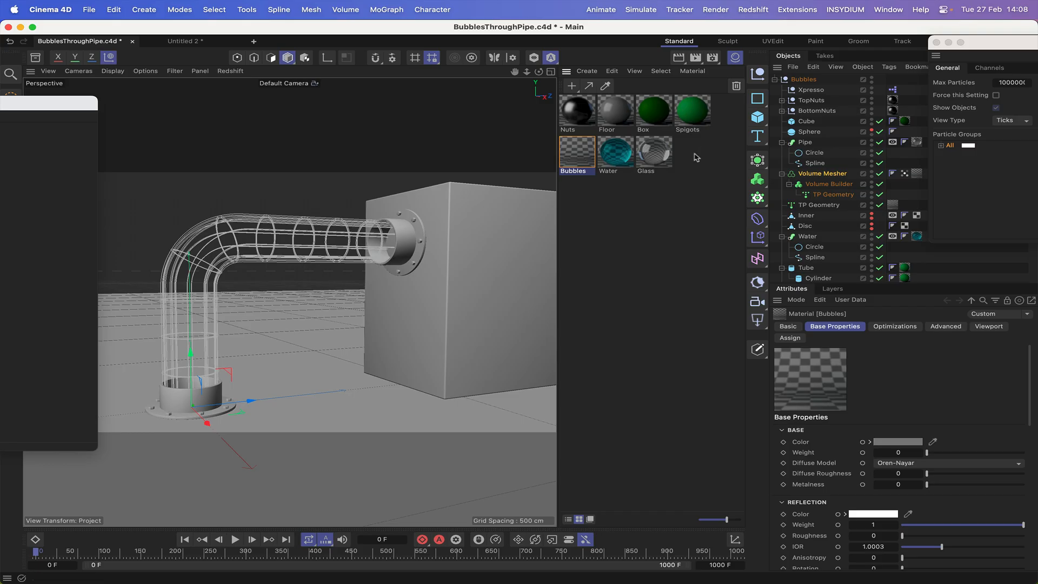
- Examine the Glass material's base, reflection and transmission settings, including its IOR
{"action": "left_click", "coordinate": [655, 157]}
{"action": "scroll", "coordinate": [951, 432], "scroll_direction": "down", "scroll_amount": 2}
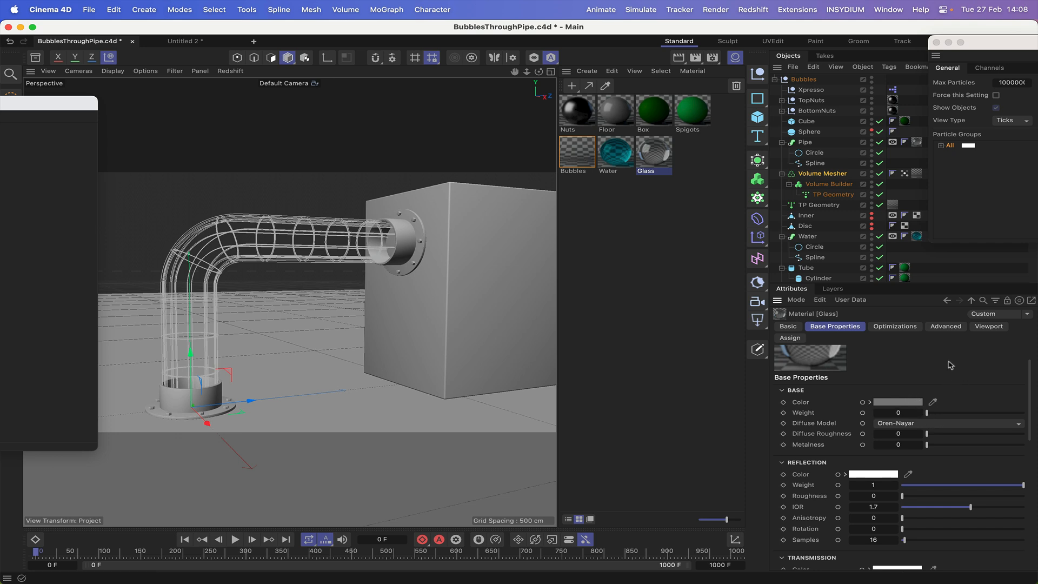
{"action": "scroll", "coordinate": [950, 365], "scroll_direction": "down", "scroll_amount": 4}
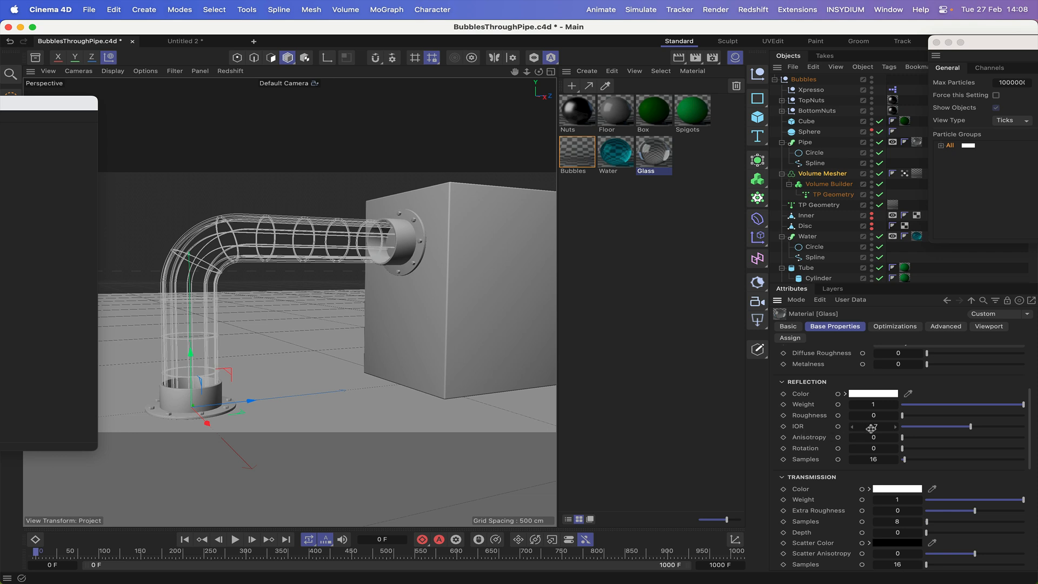
{"action": "scroll", "coordinate": [845, 439], "scroll_direction": "down", "scroll_amount": 2}
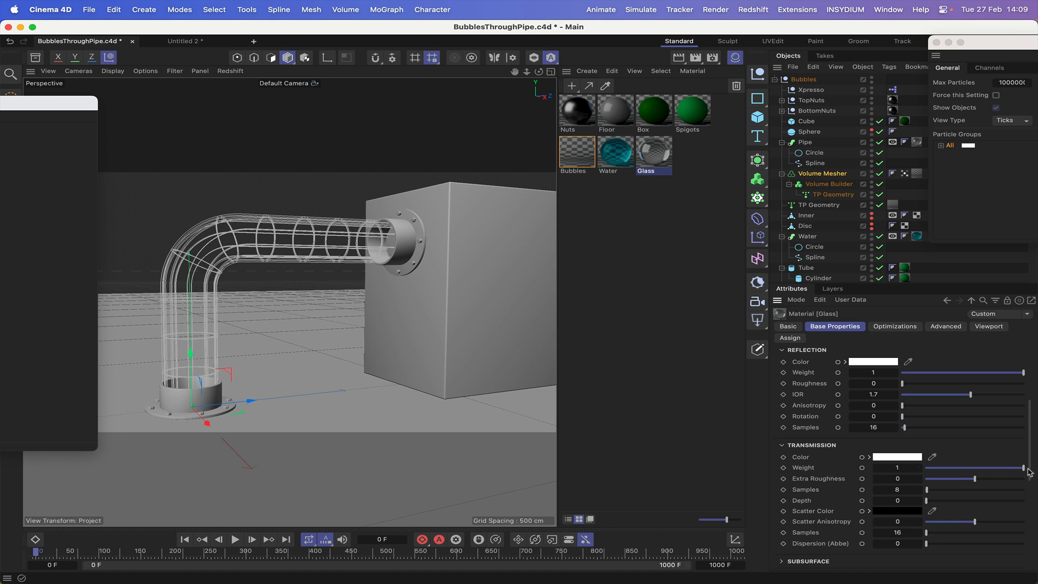
{"action": "scroll", "coordinate": [983, 471], "scroll_direction": "up", "scroll_amount": 5}
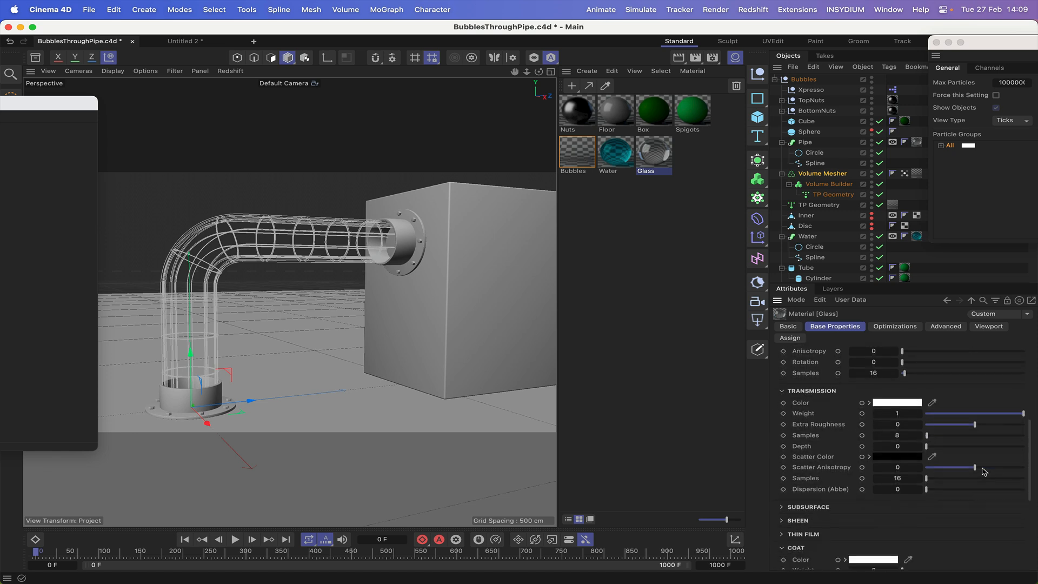
{"action": "scroll", "coordinate": [983, 471], "scroll_direction": "up", "scroll_amount": 1}
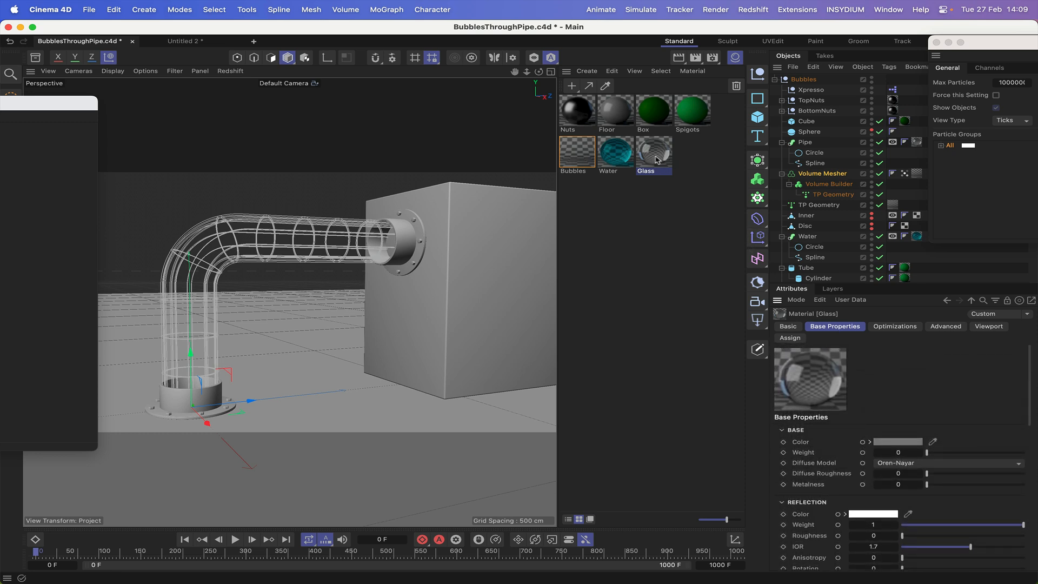
- Examine the Water material's base properties, including its IOR and the reflection and transmission colors
{"action": "left_click", "coordinate": [622, 157]}
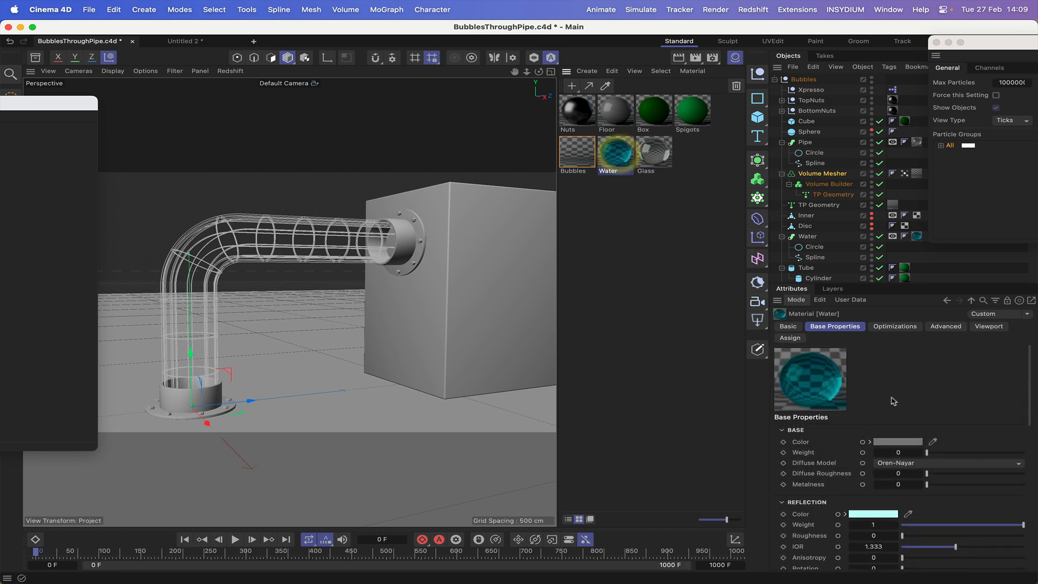
{"action": "scroll", "coordinate": [876, 397], "scroll_direction": "down", "scroll_amount": 4}
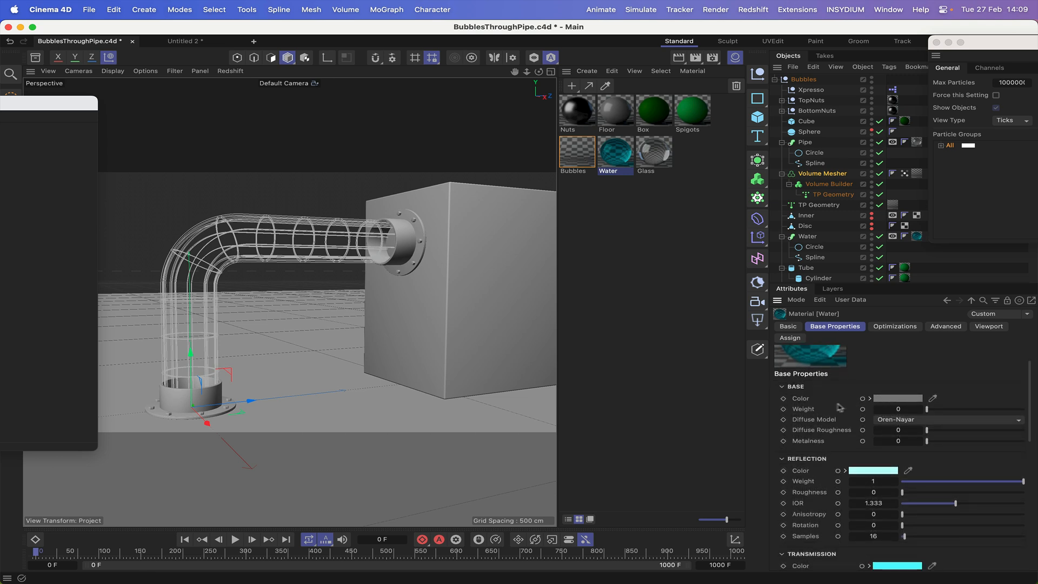
{"action": "scroll", "coordinate": [941, 349], "scroll_direction": "down", "scroll_amount": 5}
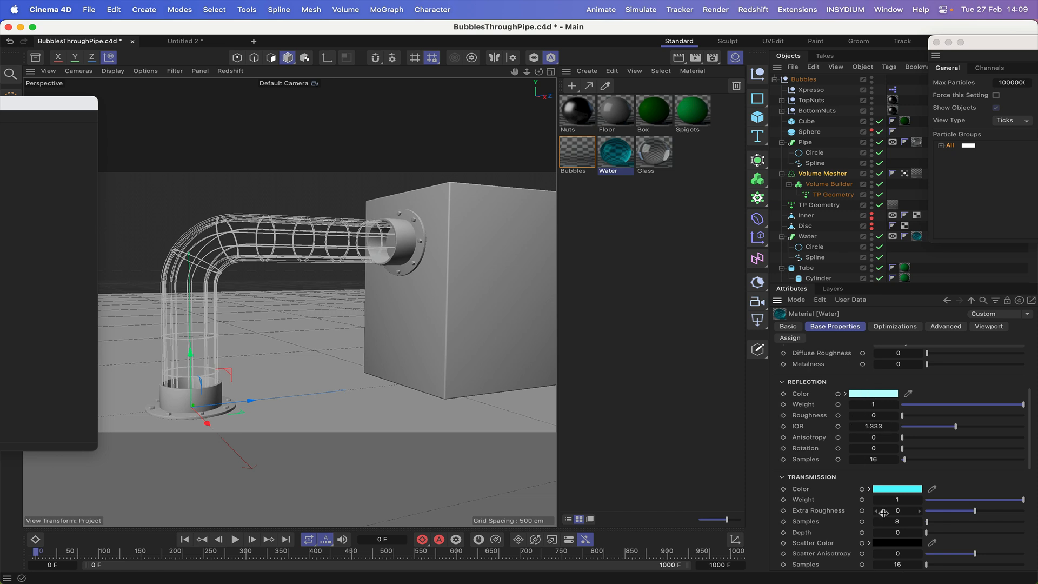
{"action": "left_click", "coordinate": [877, 395]}
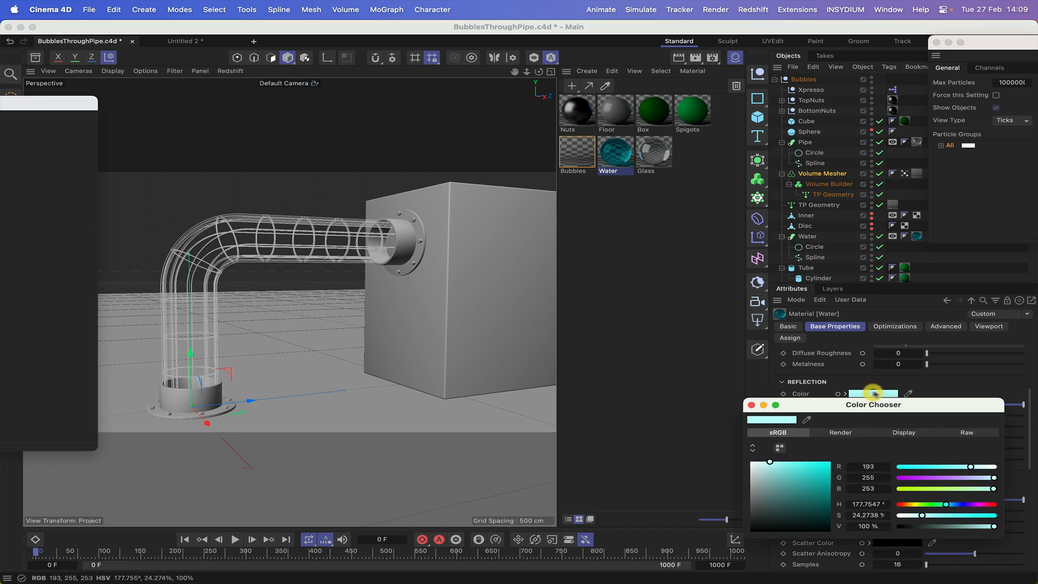
{"action": "left_click", "coordinate": [751, 406]}
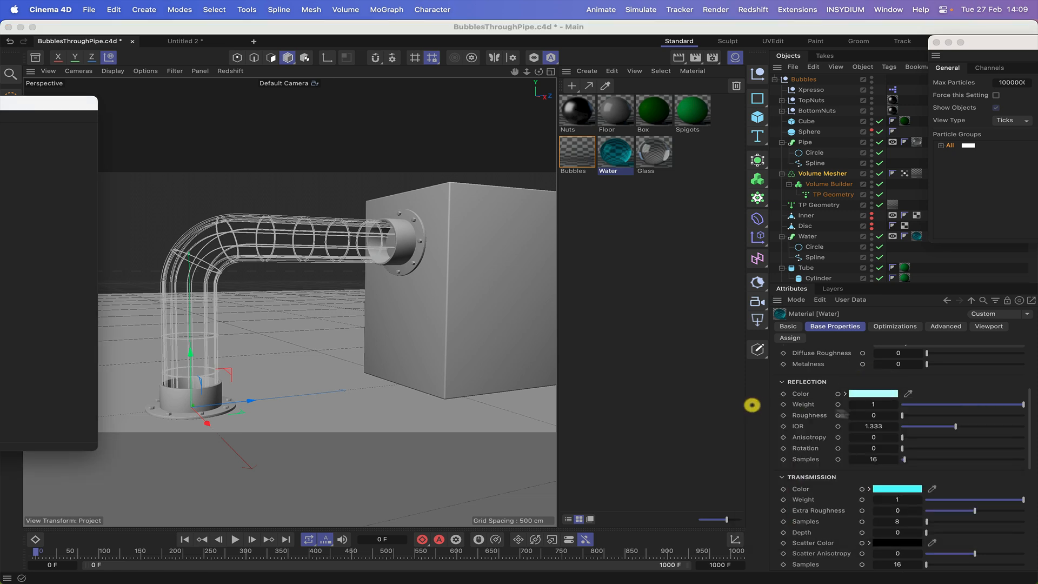
{"action": "left_click", "coordinate": [898, 489]}
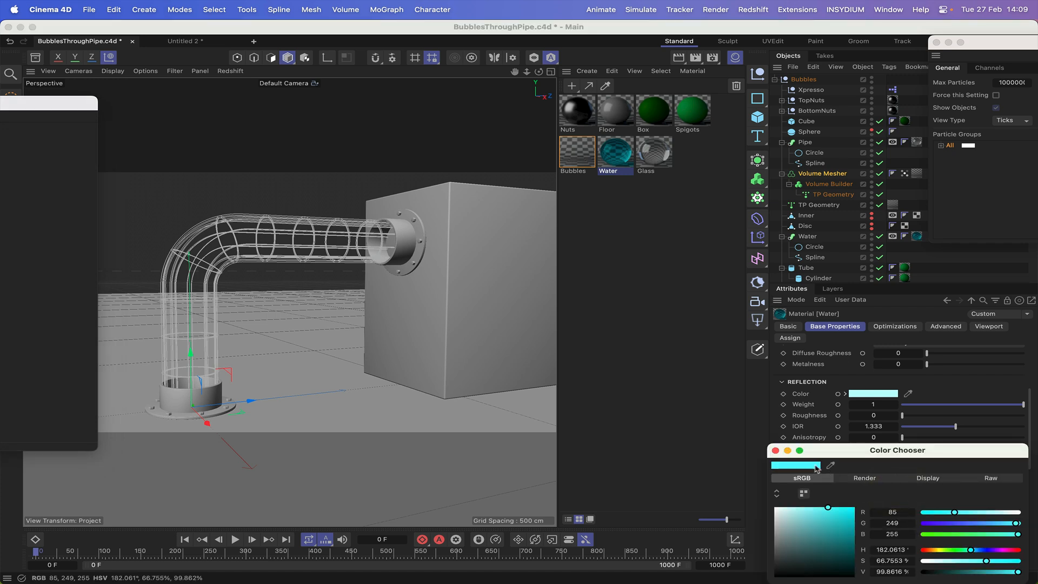
{"action": "left_click", "coordinate": [776, 451]}
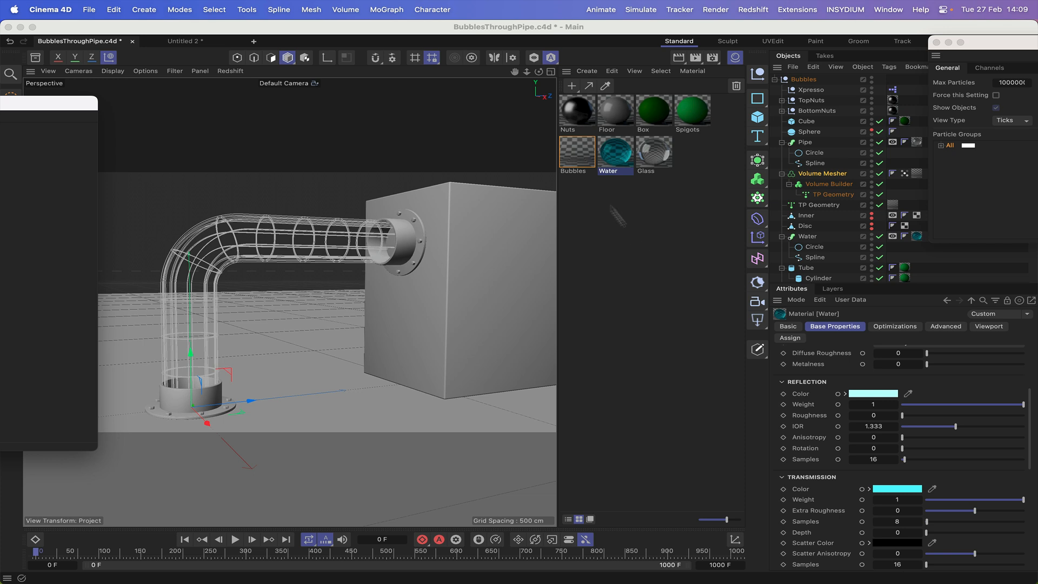
- Examine the Bubbles material's base, reflection and transmission settings, including its IOR
{"action": "left_click", "coordinate": [579, 158]}
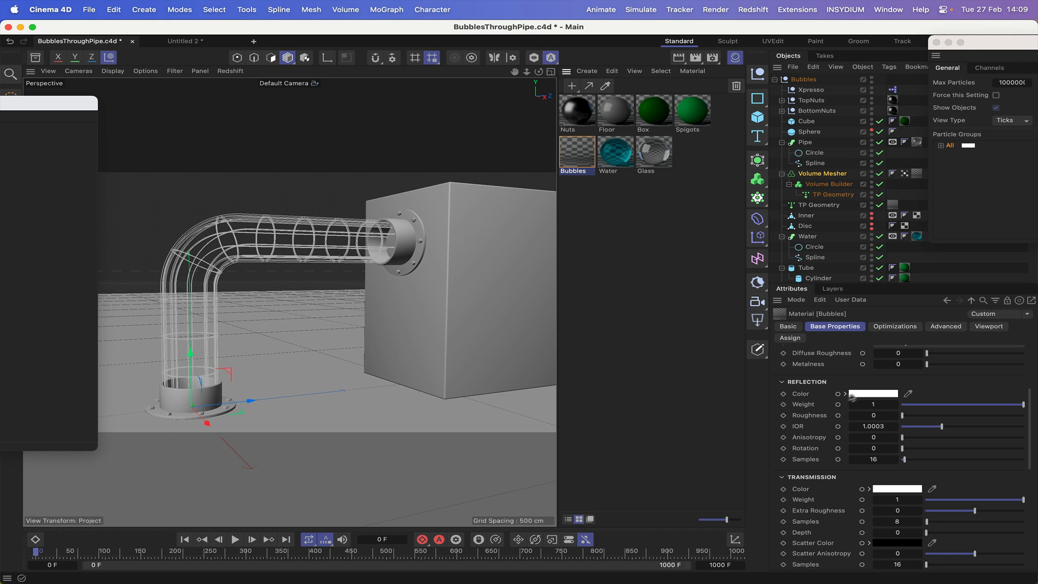
{"action": "scroll", "coordinate": [906, 386], "scroll_direction": "up", "scroll_amount": 3}
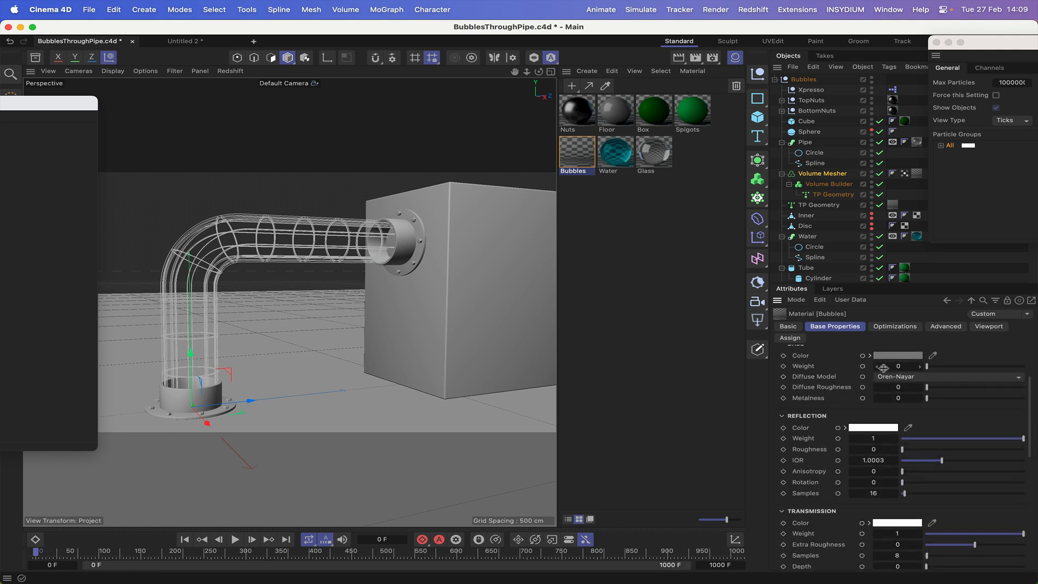
{"action": "scroll", "coordinate": [882, 403], "scroll_direction": "up", "scroll_amount": 1}
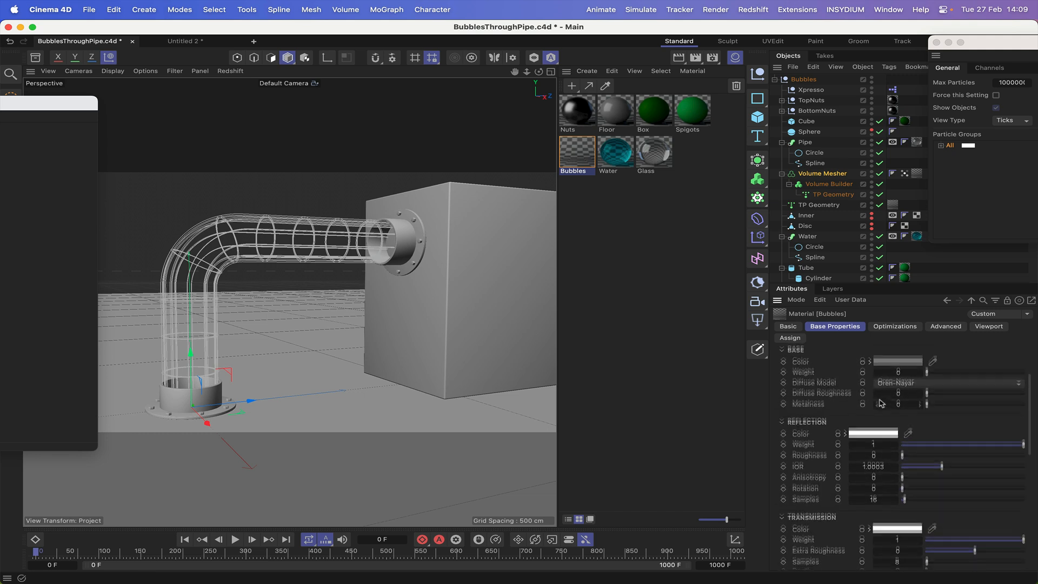
{"action": "scroll", "coordinate": [845, 400], "scroll_direction": "down", "scroll_amount": 2}
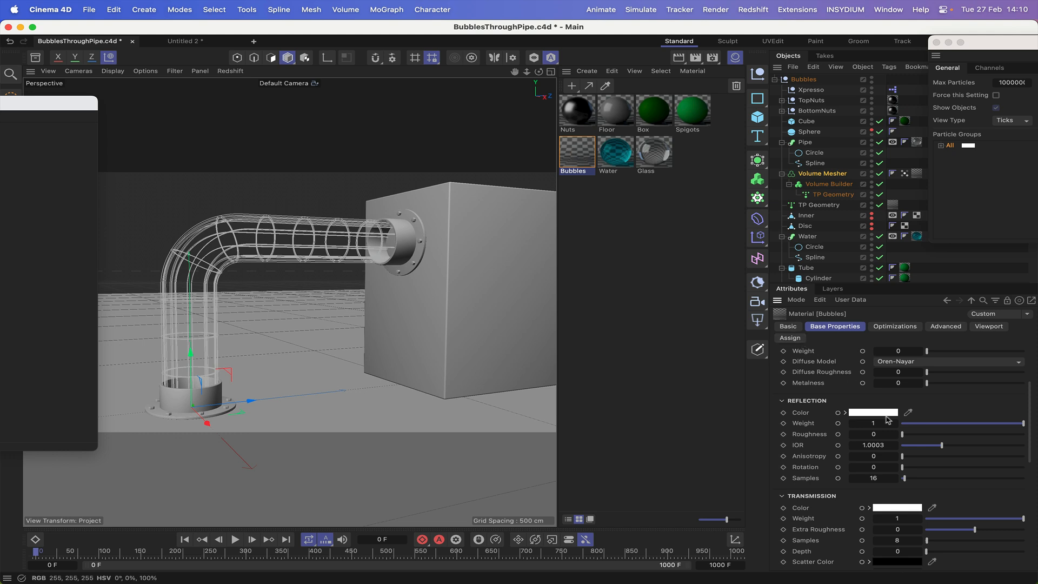
- Check the rest of the Bubbles material's base properties, including its scatter, coat and emission settings
{"action": "scroll", "coordinate": [888, 420], "scroll_direction": "down", "scroll_amount": 8}
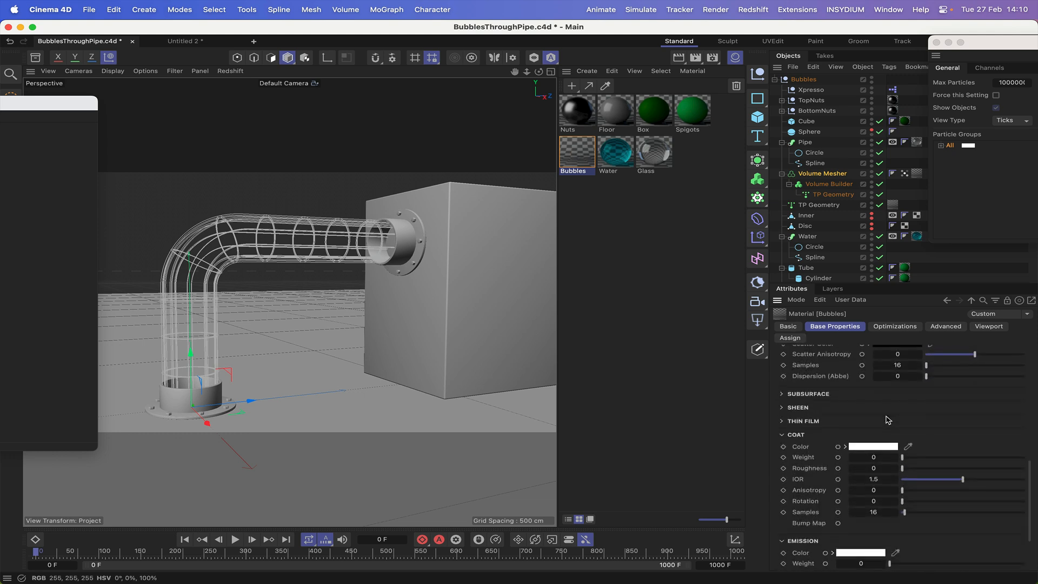
{"action": "scroll", "coordinate": [888, 420], "scroll_direction": "up", "scroll_amount": 10}
{"action": "scroll", "coordinate": [888, 420], "scroll_direction": "up", "scroll_amount": 3}
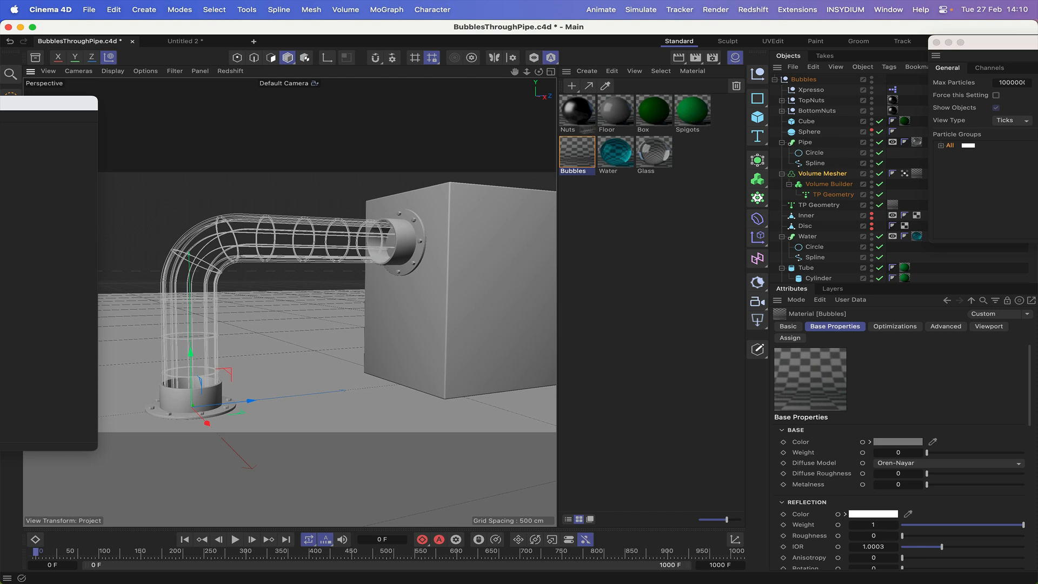
- Examine the Nuts material's base and reflection settings, including diffuse roughness, metalness, reflection roughness, IOR and anisotropy
{"action": "left_click", "coordinate": [581, 120]}
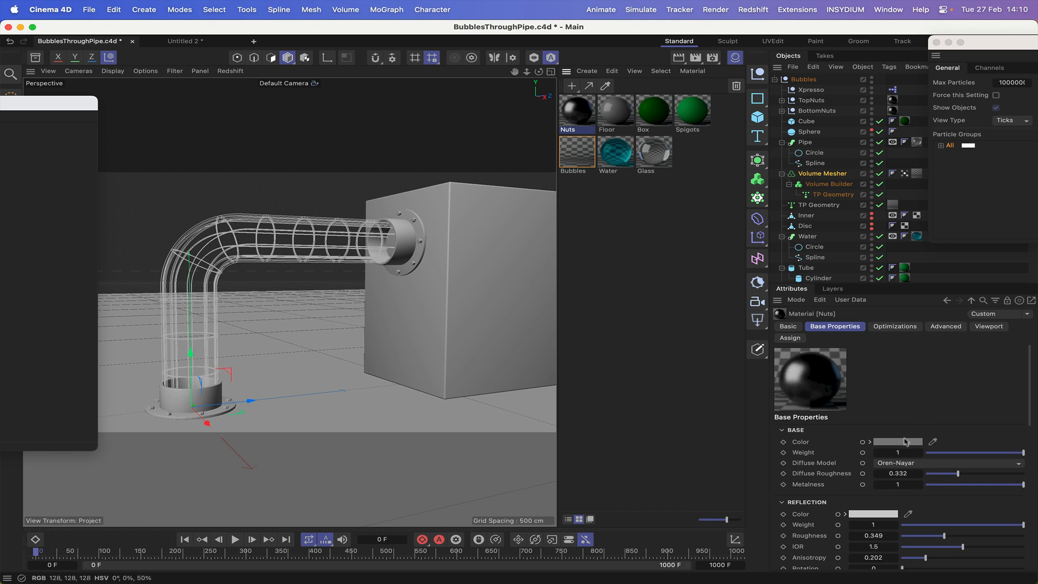
{"action": "scroll", "coordinate": [865, 513], "scroll_direction": "down", "scroll_amount": 3}
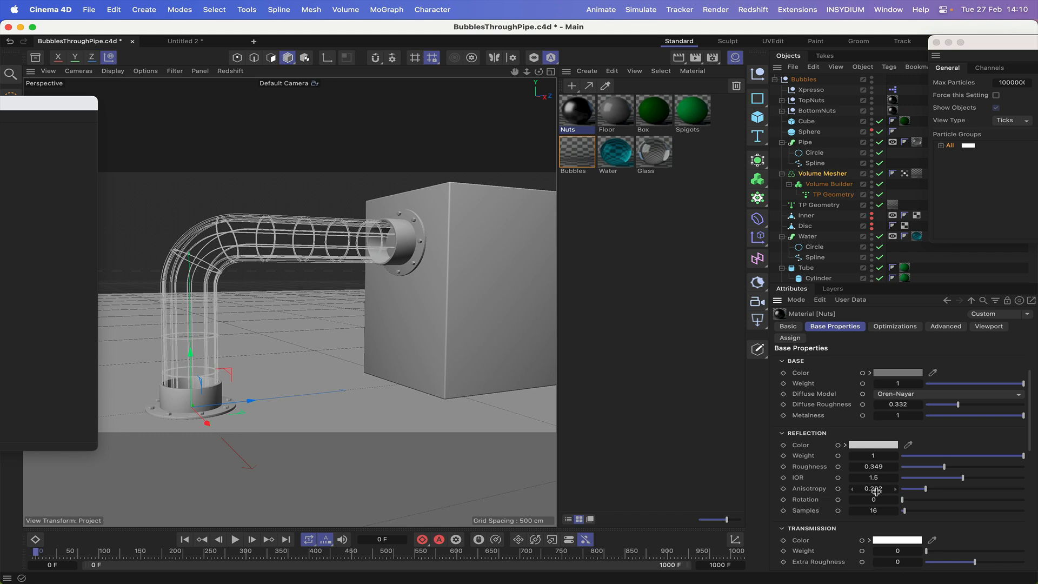
{"action": "scroll", "coordinate": [874, 493], "scroll_direction": "down", "scroll_amount": 3}
{"action": "scroll", "coordinate": [873, 508], "scroll_direction": "up", "scroll_amount": 5}
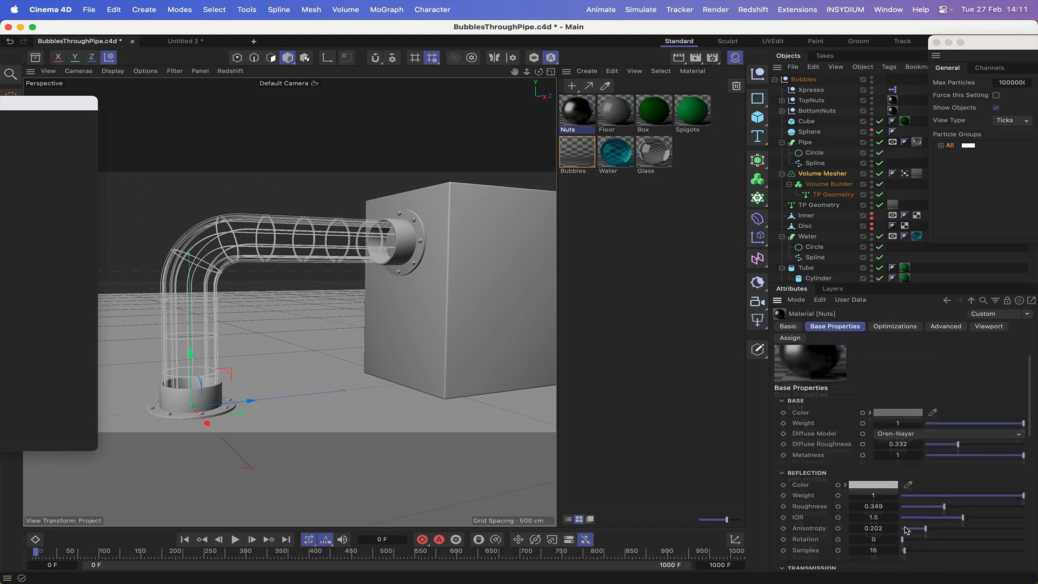
{"action": "scroll", "coordinate": [872, 515], "scroll_direction": "down", "scroll_amount": 3}
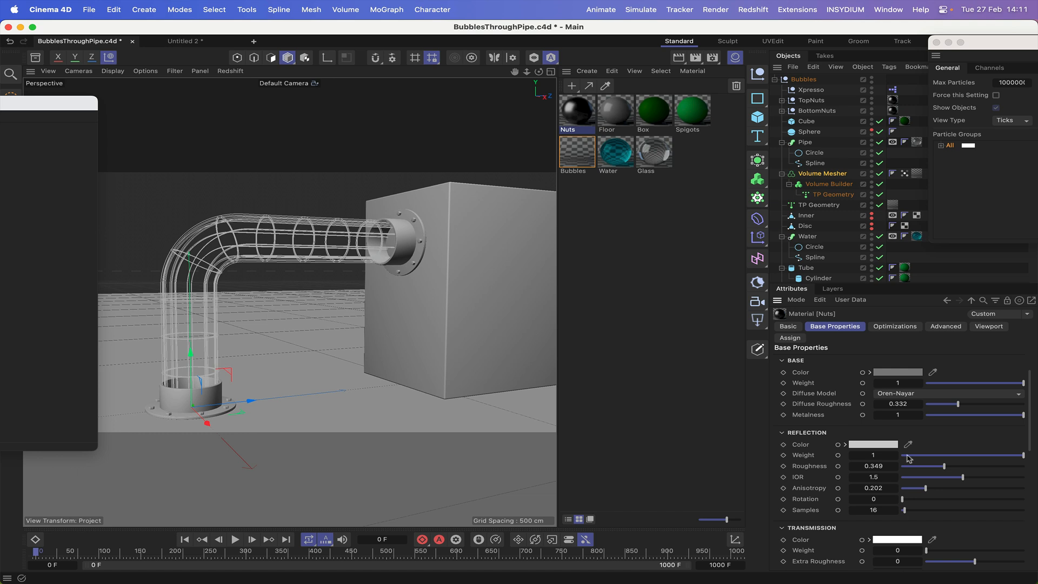
{"action": "scroll", "coordinate": [908, 459], "scroll_direction": "up", "scroll_amount": 3}
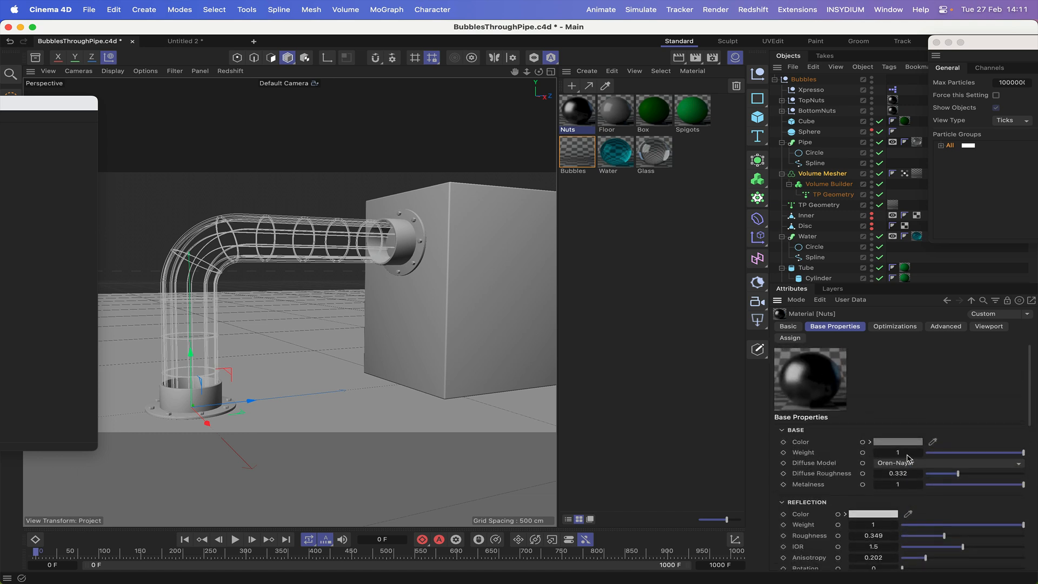
- Examine the Floor material's base color and its reflection weight, roughness and IOR
{"action": "left_click", "coordinate": [618, 116]}
{"action": "scroll", "coordinate": [895, 409], "scroll_direction": "down", "scroll_amount": 3}
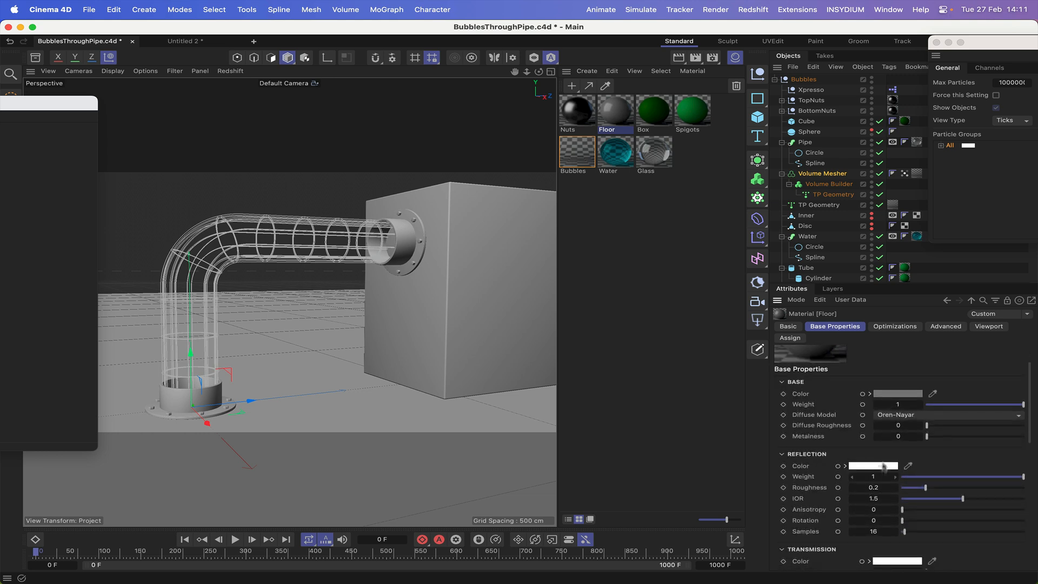
{"action": "scroll", "coordinate": [887, 435], "scroll_direction": "down", "scroll_amount": 1}
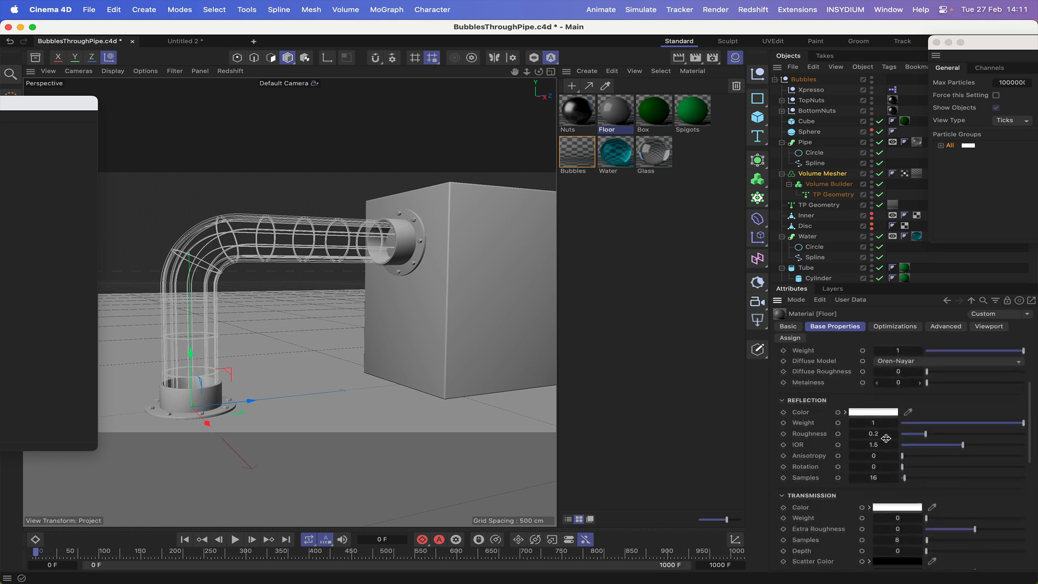
{"action": "scroll", "coordinate": [889, 414], "scroll_direction": "up", "scroll_amount": 3}
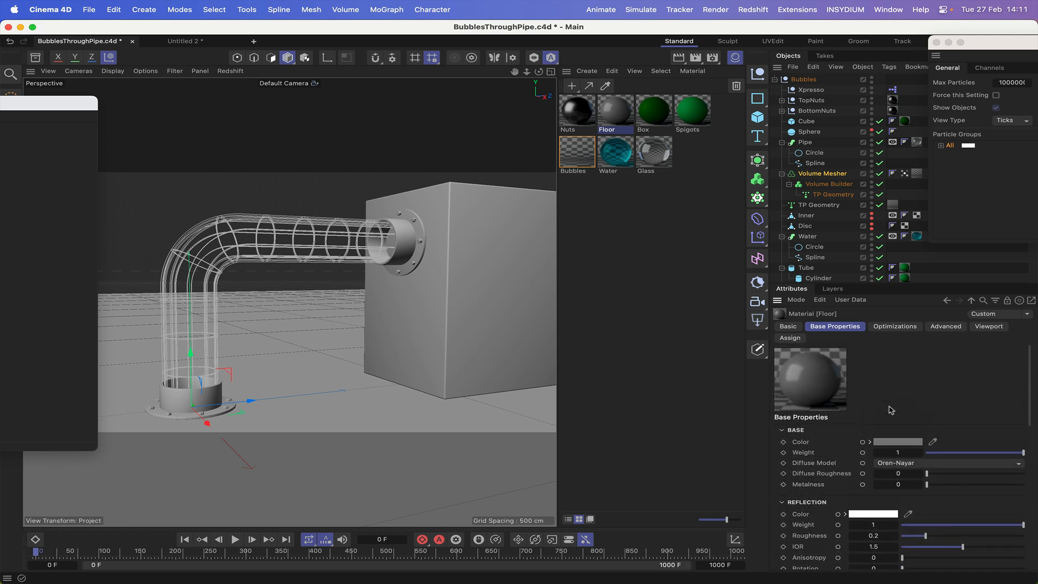
- Examine the Box material's base color and its reflection color, roughness and IOR
{"action": "left_click", "coordinate": [653, 117]}
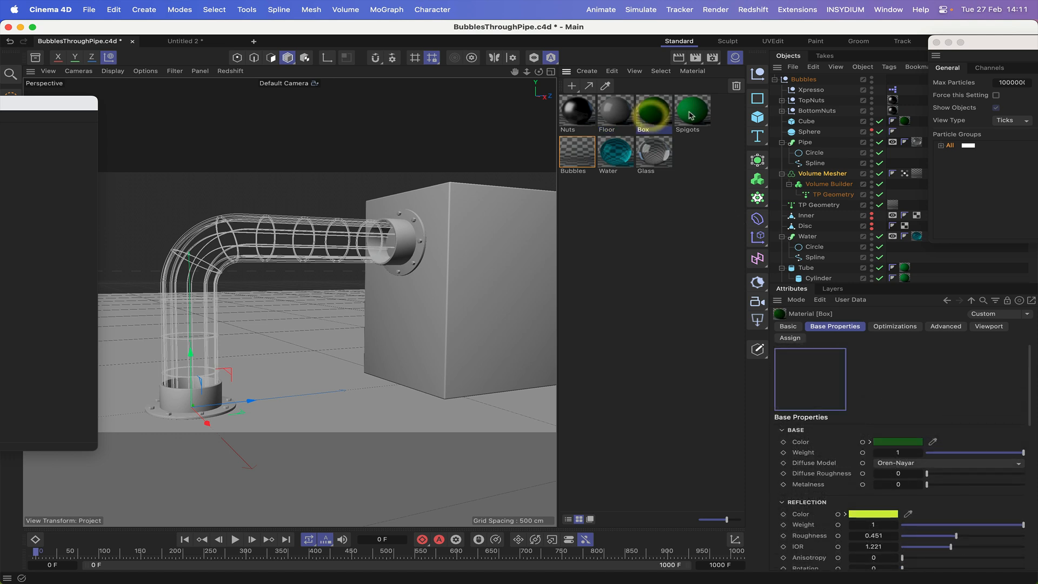
{"action": "scroll", "coordinate": [870, 460], "scroll_direction": "down", "scroll_amount": 2}
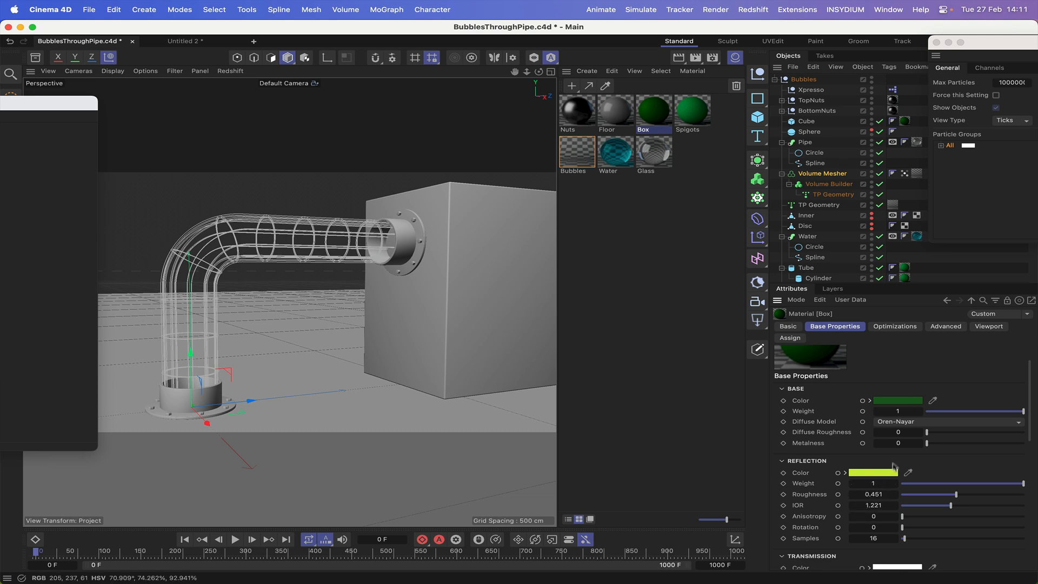
{"action": "scroll", "coordinate": [898, 440], "scroll_direction": "up", "scroll_amount": 2}
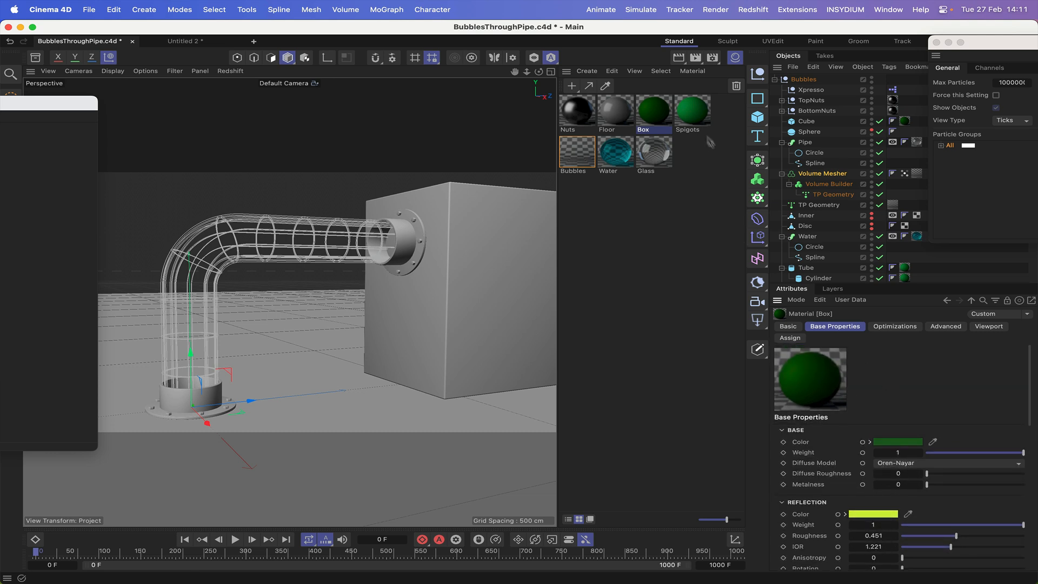
- Examine the Spigots material's base color and reflection settings, including its reflection color, roughness and IOR
{"action": "left_click", "coordinate": [694, 120]}
{"action": "scroll", "coordinate": [887, 378], "scroll_direction": "down", "scroll_amount": 2}
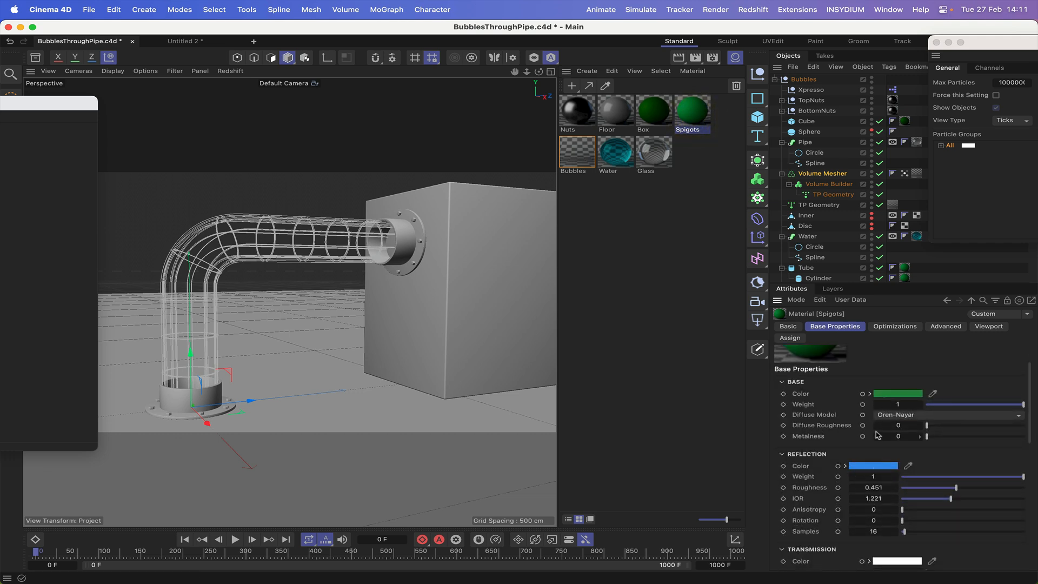
{"action": "scroll", "coordinate": [876, 438], "scroll_direction": "down", "scroll_amount": 2}
{"action": "scroll", "coordinate": [877, 435], "scroll_direction": "up", "scroll_amount": 2}
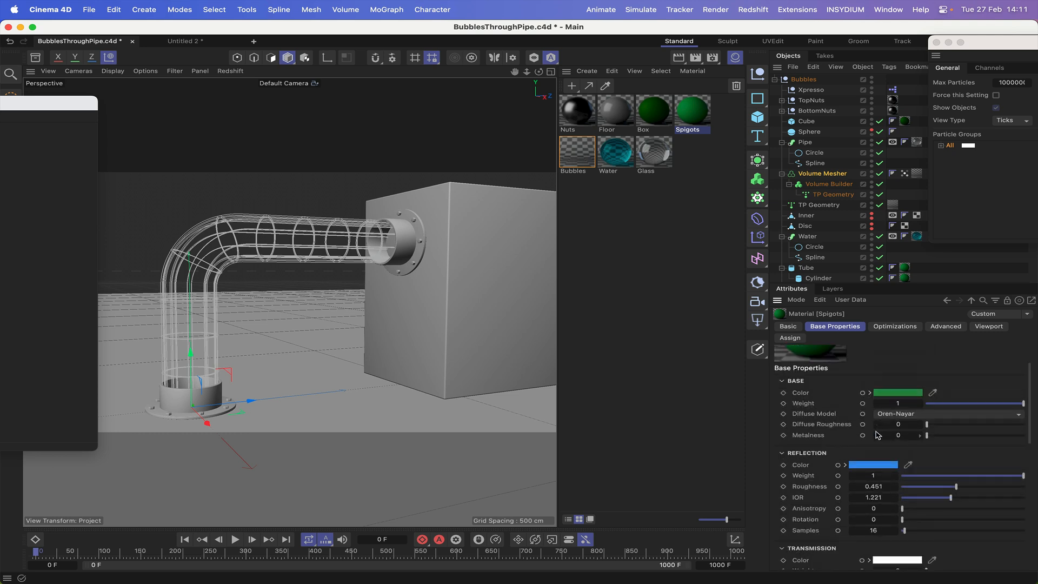
{"action": "scroll", "coordinate": [877, 435], "scroll_direction": "up", "scroll_amount": 2}
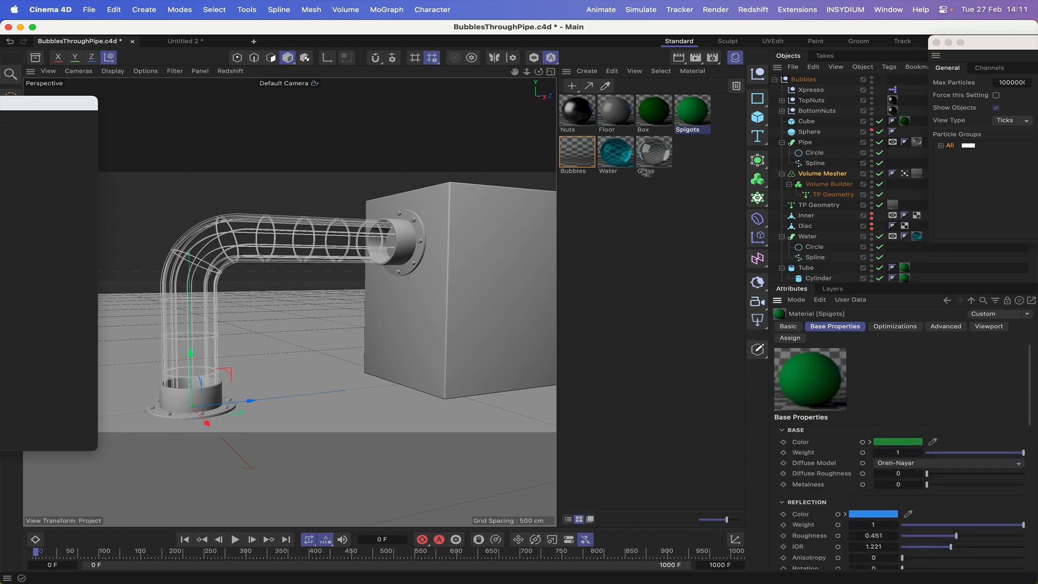